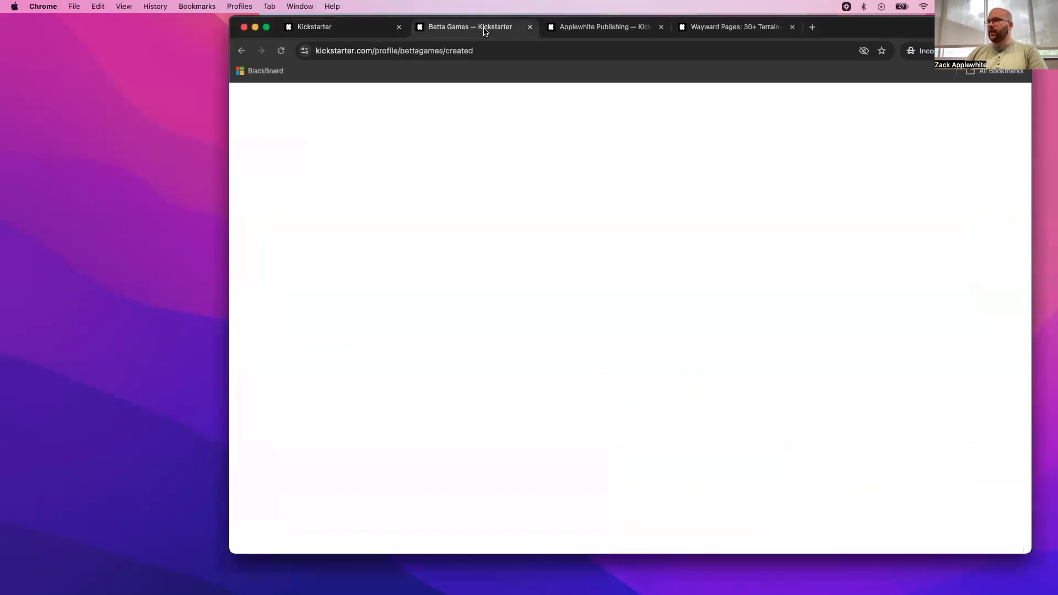
- Look through the created projects on the Betta Games and Applewhite Publishing profiles
scroll(717, 315, "down", 2)
scroll(717, 314, "down", 10)
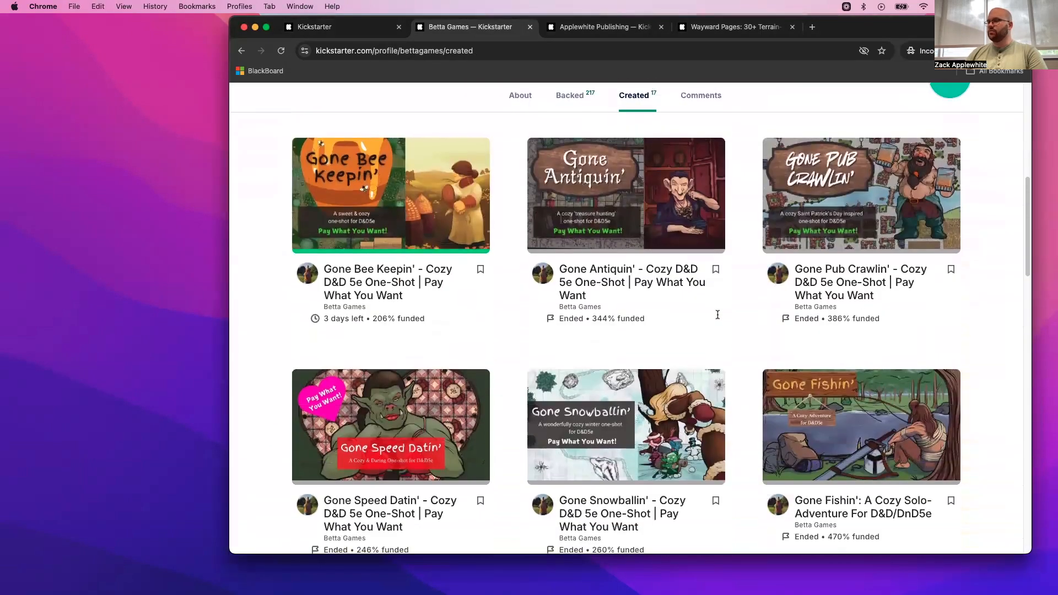
scroll(717, 315, "down", 12)
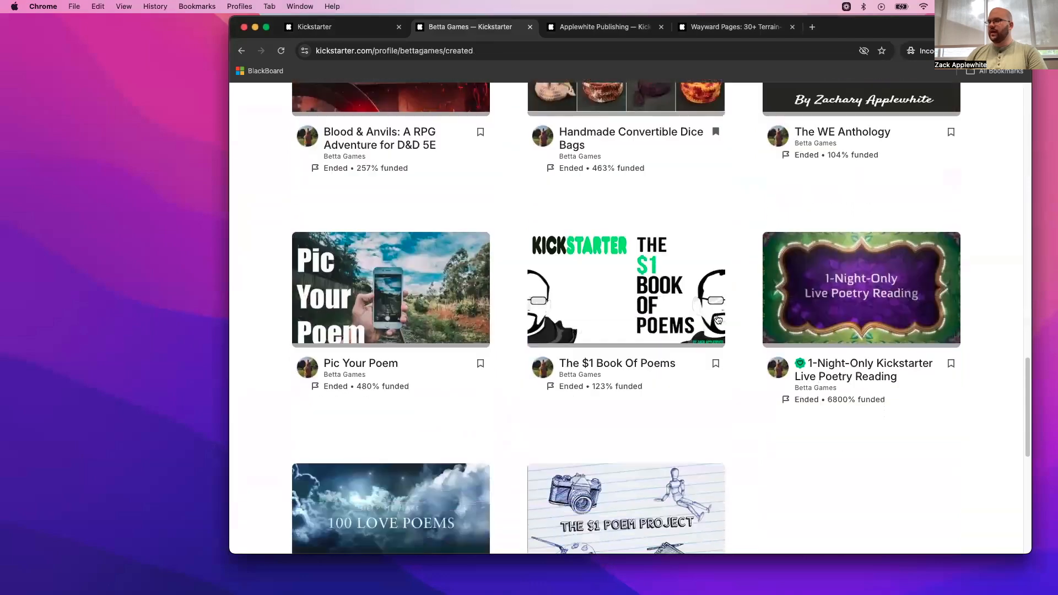
scroll(723, 438, "up", 12)
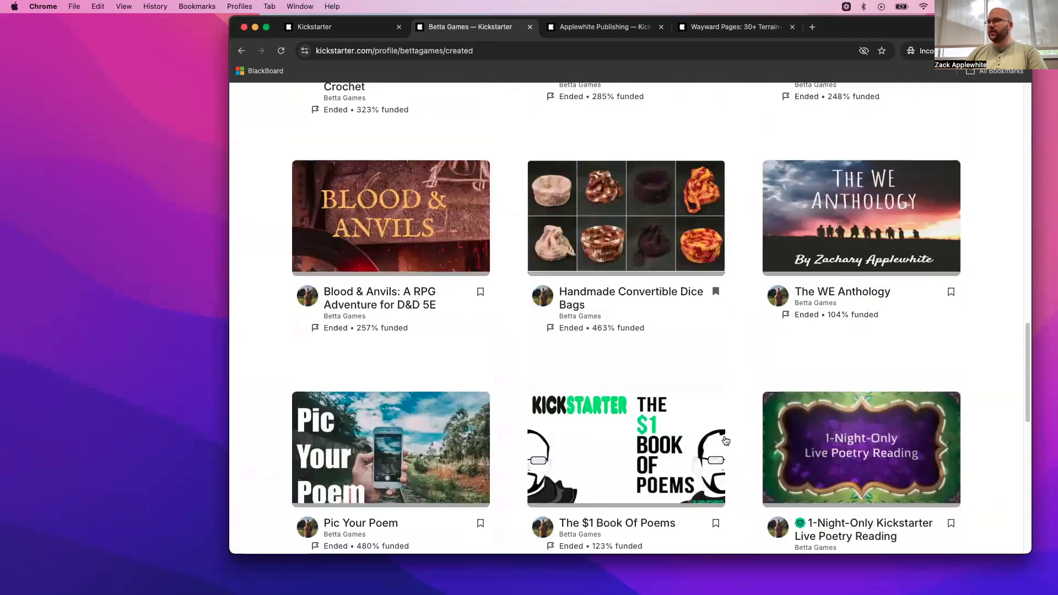
scroll(721, 435, "up", 7)
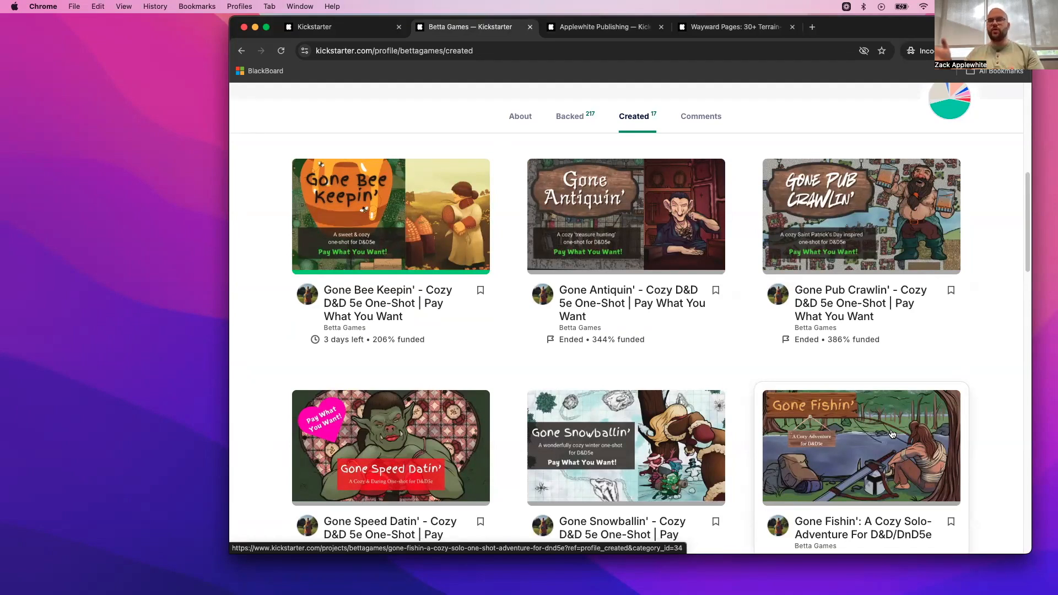
key("ctrl+Tab")
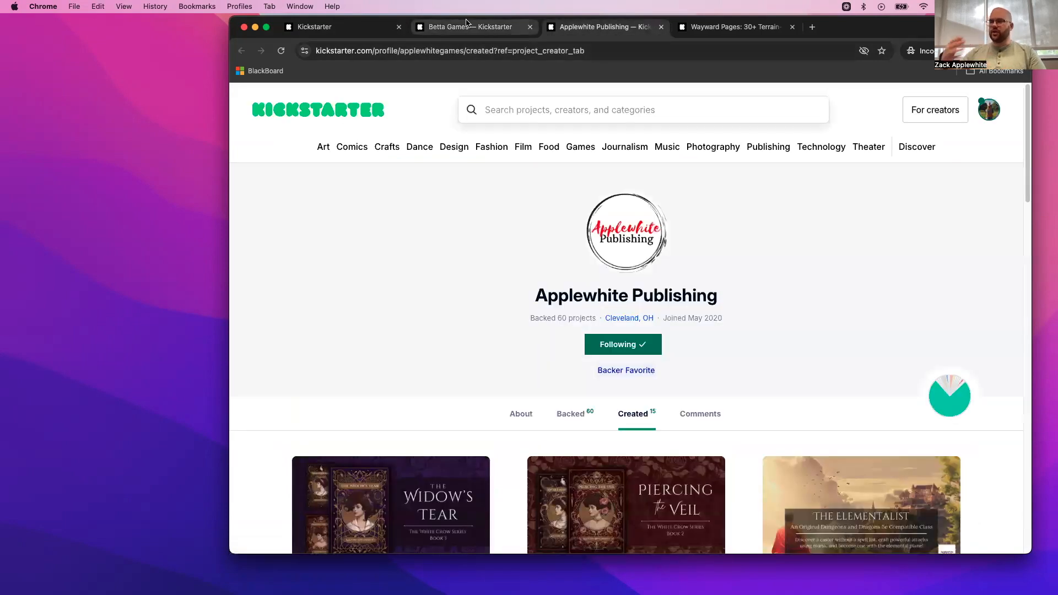
scroll(632, 343, "down", 5)
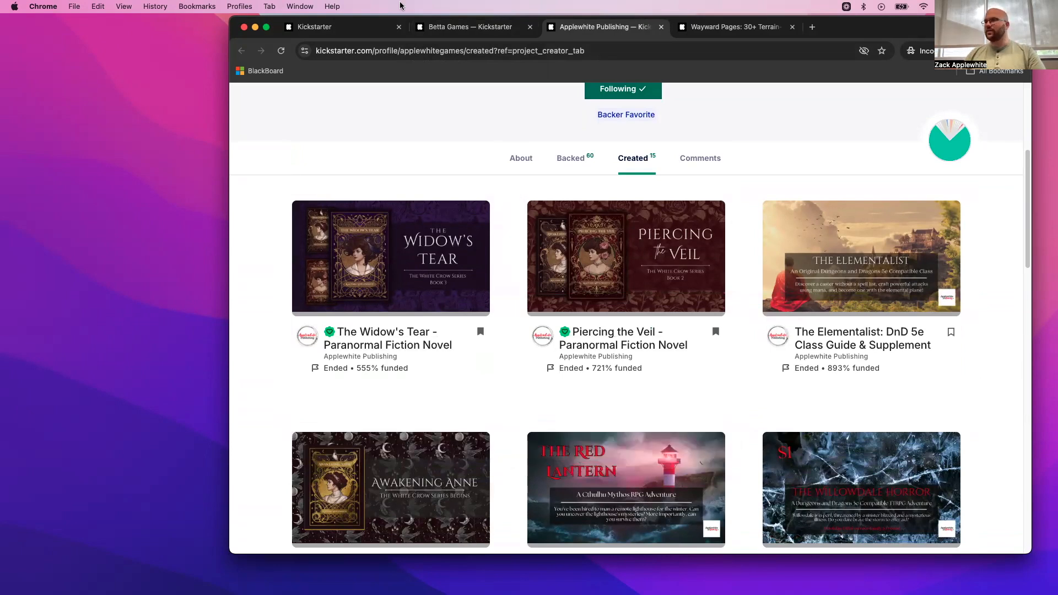
- Start a new project from the account options on the Kickstarter home page
left_click(346, 29)
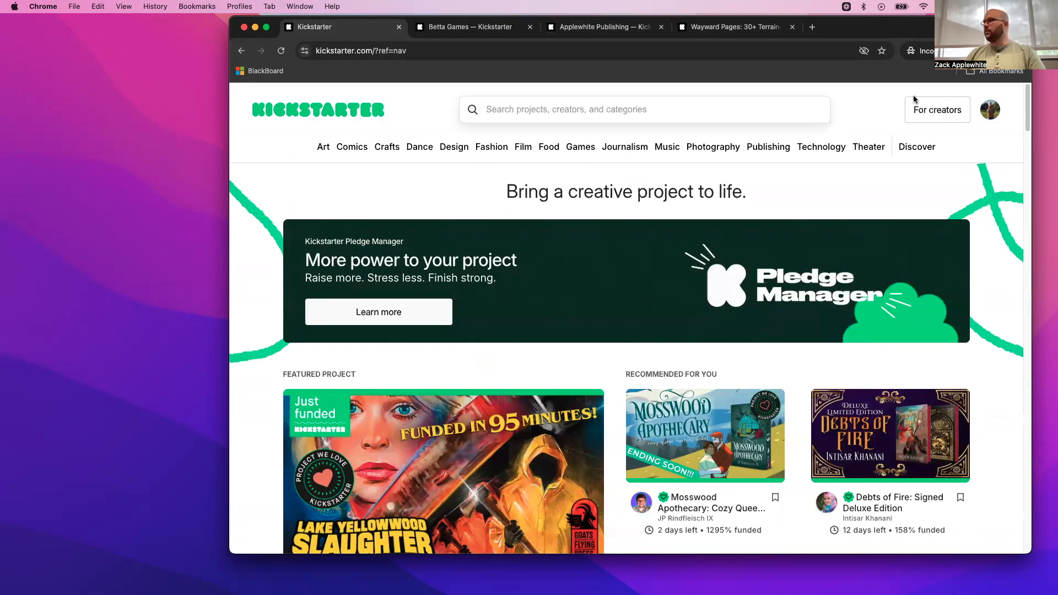
left_click(992, 110)
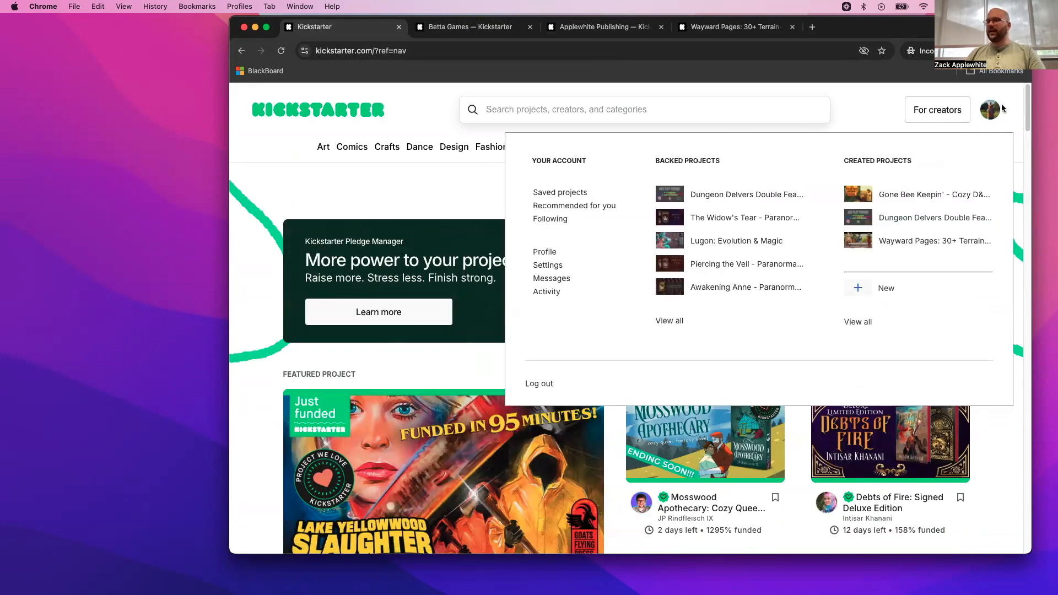
left_click(864, 292)
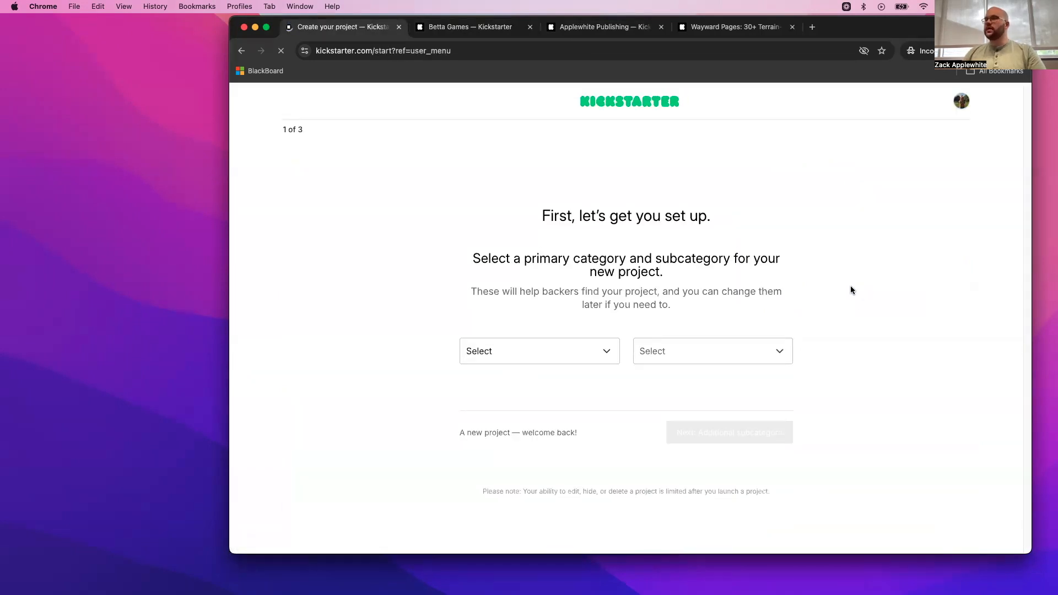
- Set the project's primary category to Games with the Tabletop Games subcategory and continue to the additional subcategory
left_click(605, 347)
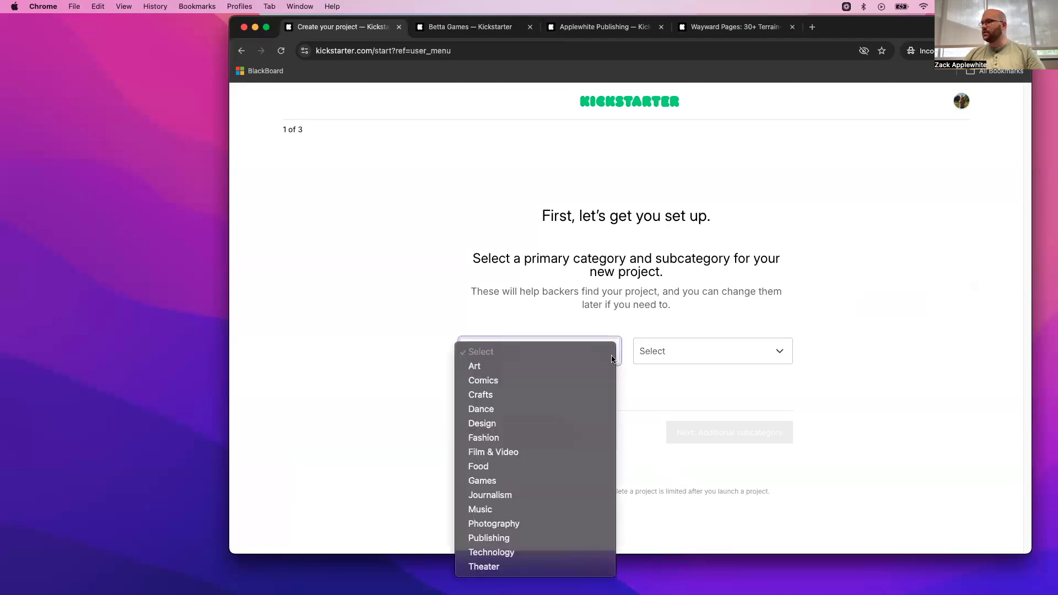
left_click(497, 479)
left_click(713, 352)
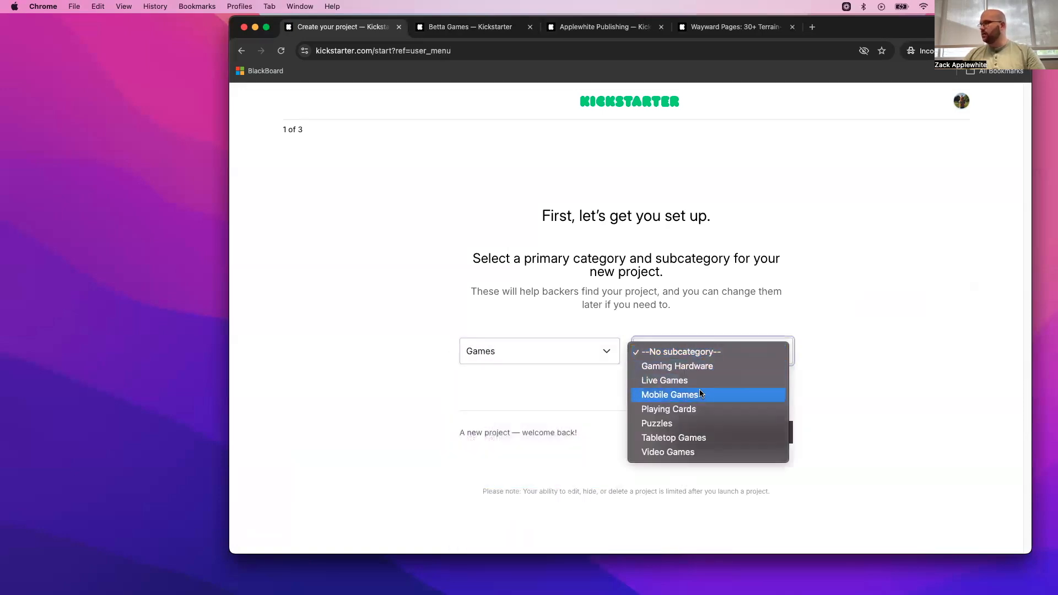
left_click(686, 436)
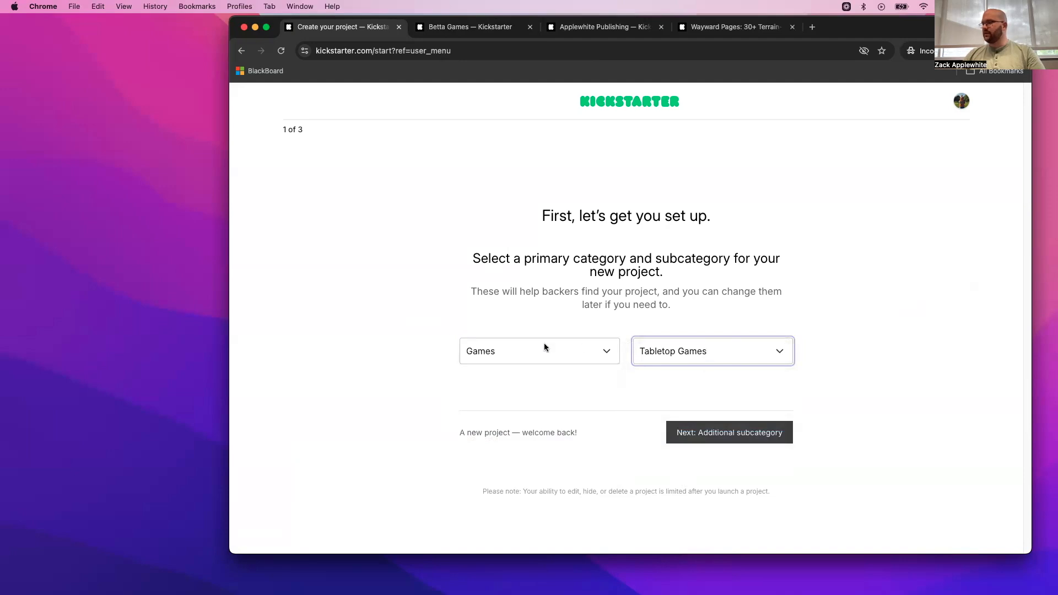
left_click(570, 354)
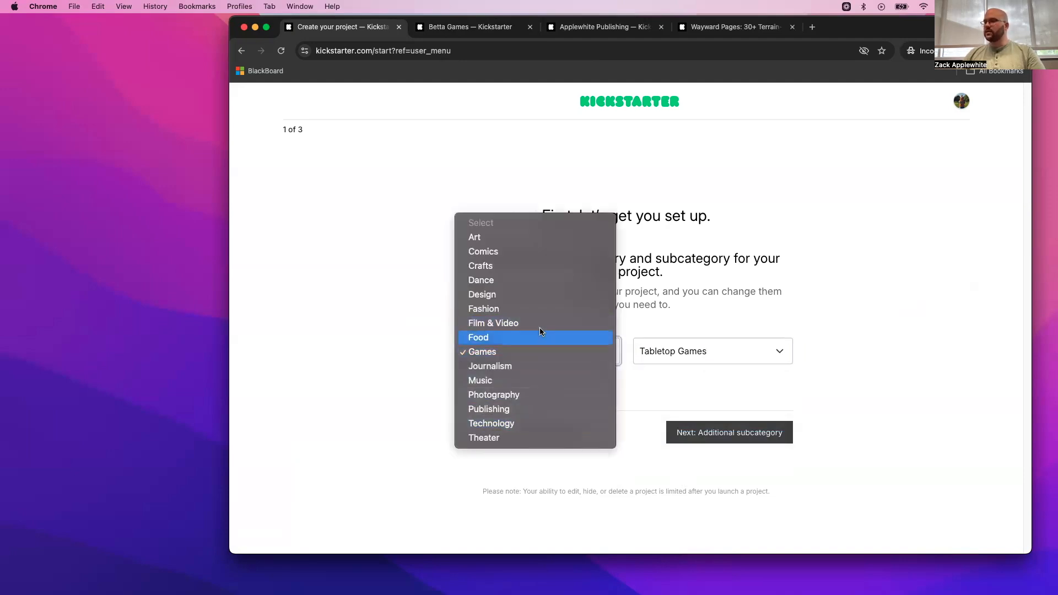
left_click(526, 356)
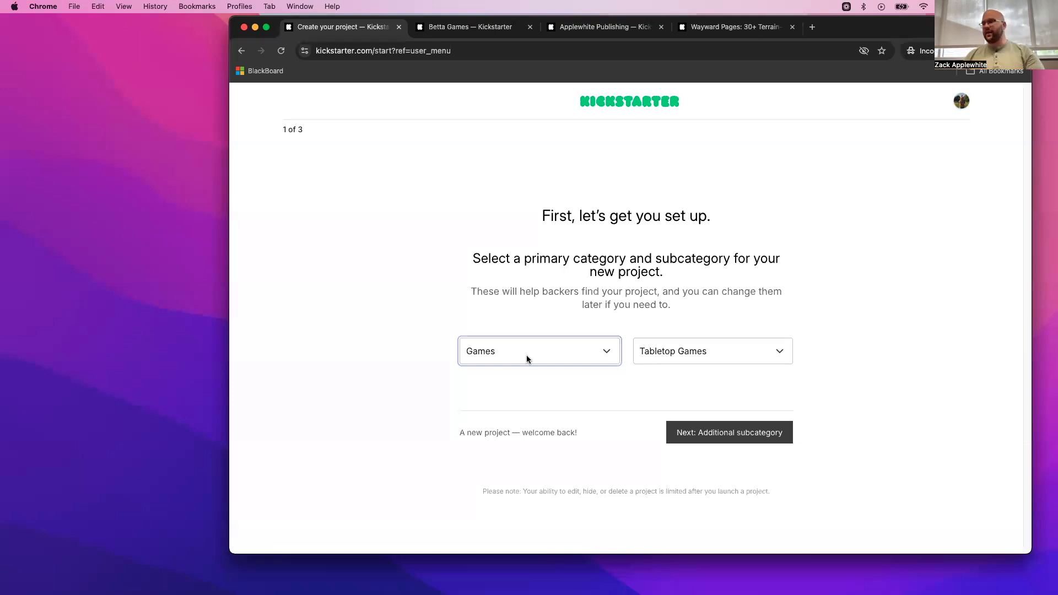
left_click(683, 355)
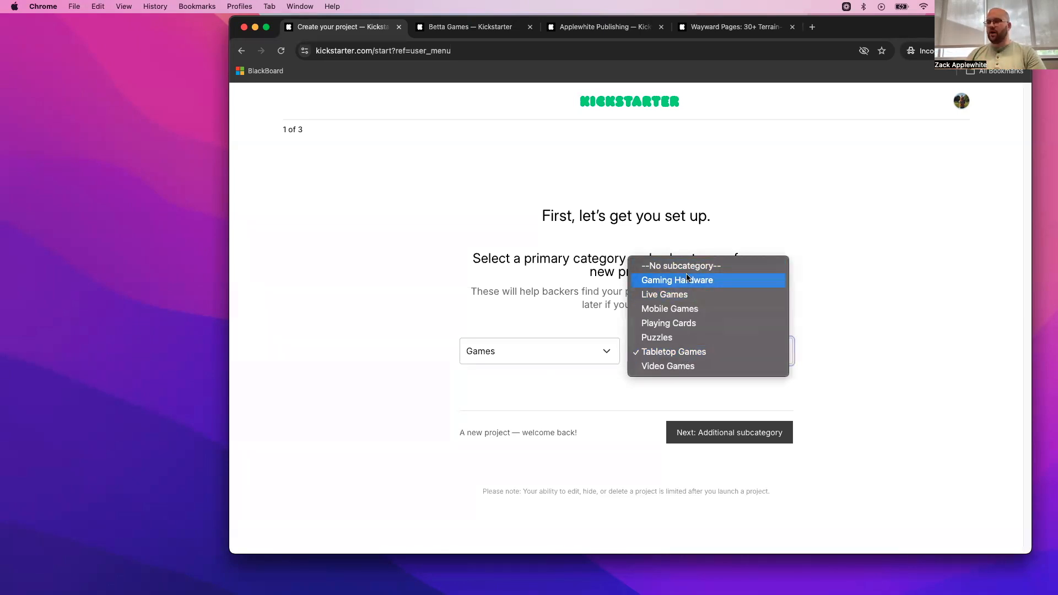
left_click(816, 395)
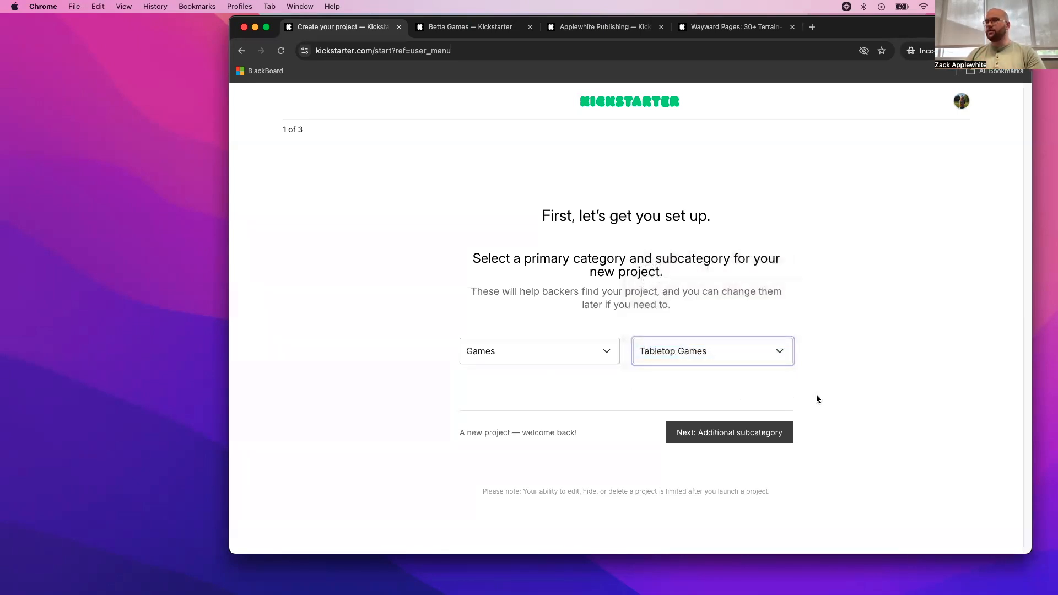
left_click(771, 434)
- Set the additional category to Publishing with the Zines subcategory
left_click(588, 281)
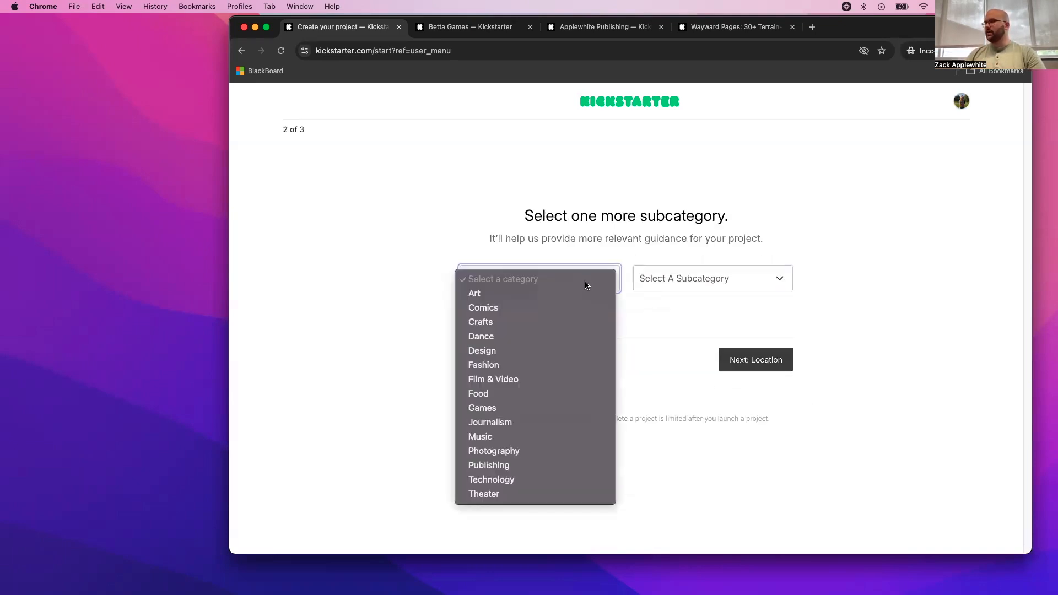
left_click(582, 464)
left_click(731, 284)
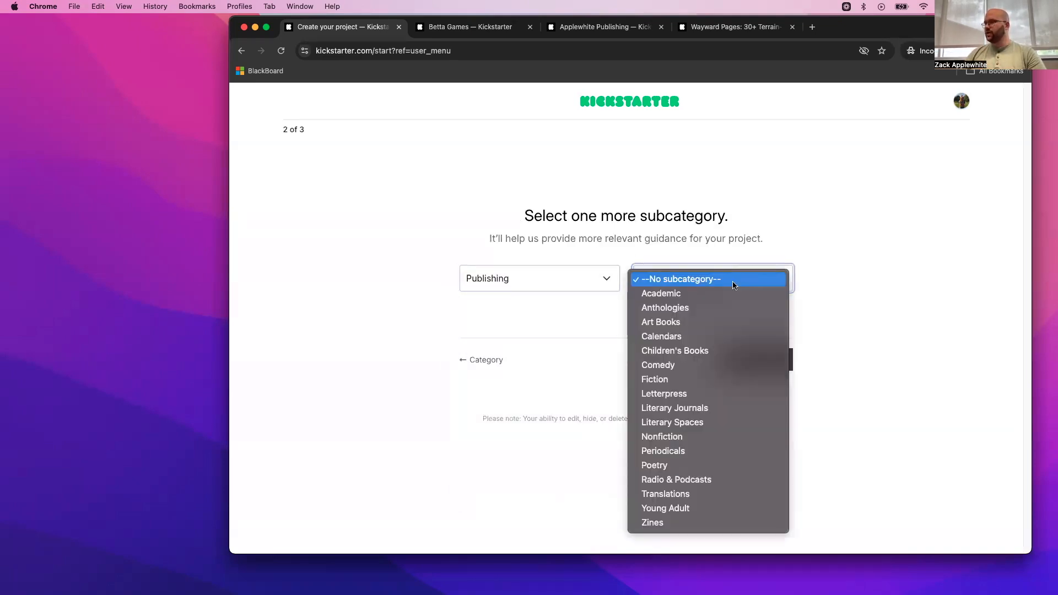
left_click(669, 523)
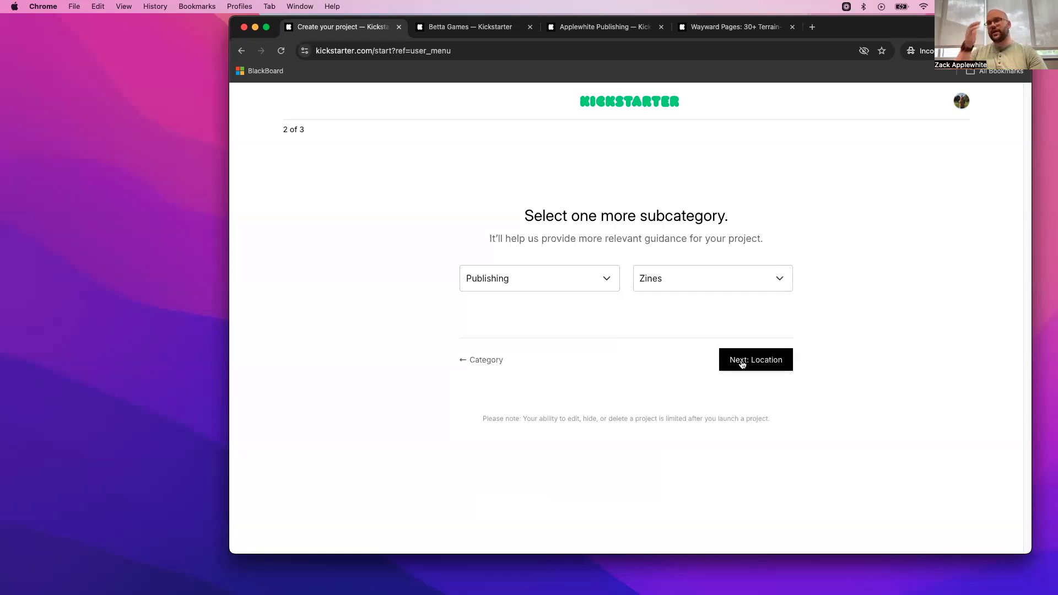
- Switch the additional category to Games and look through its subcategories without picking one
left_click(593, 272)
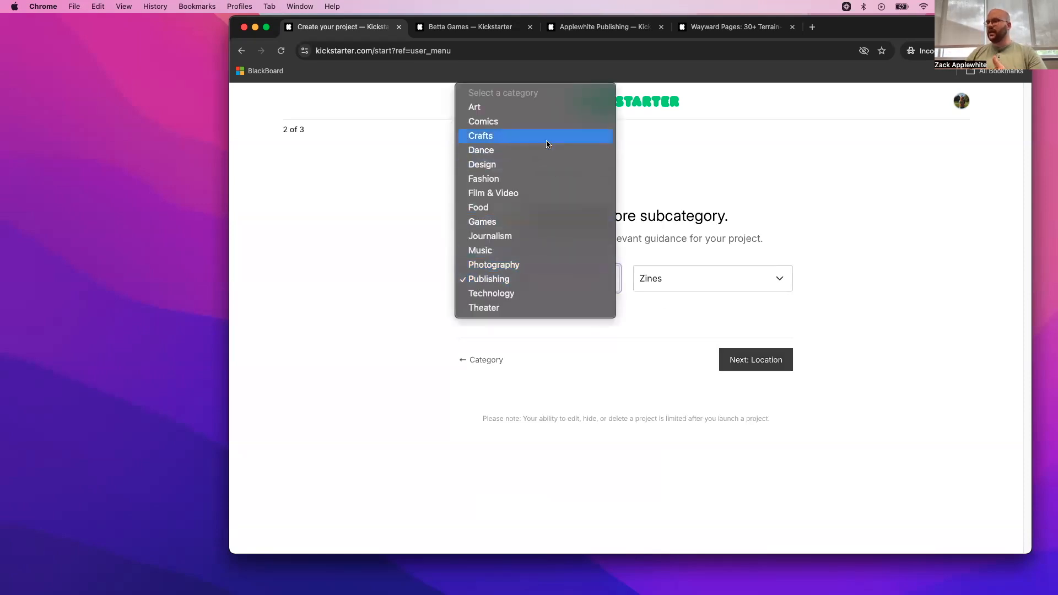
left_click(539, 221)
left_click(690, 277)
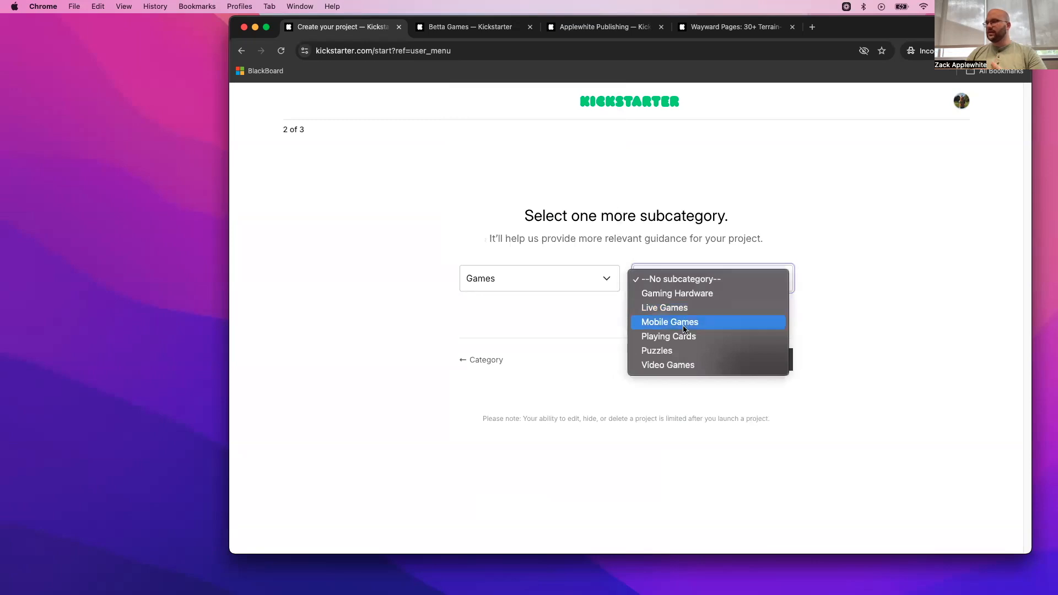
left_click(517, 352)
- Set the additional category back to Publishing and continue to the project location
left_click(555, 277)
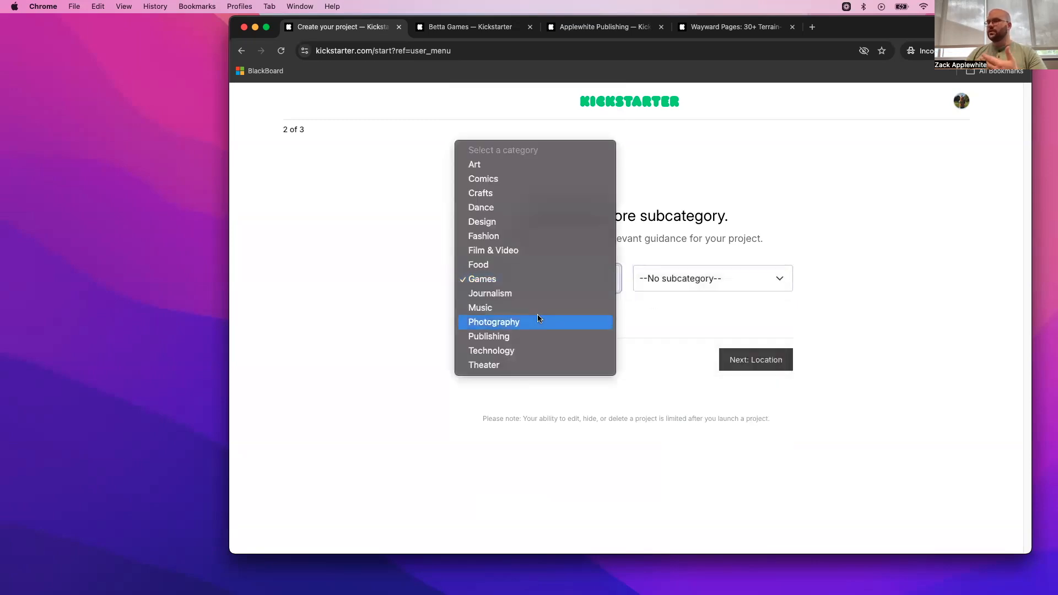
left_click(523, 340)
left_click(687, 275)
left_click(687, 278)
left_click(750, 360)
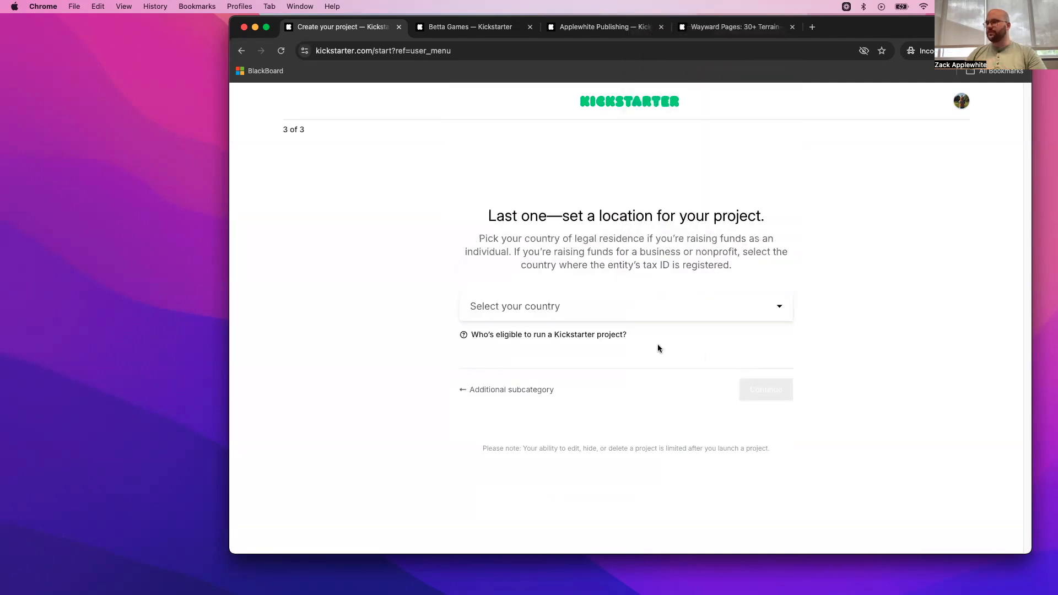
- Set the project's country to the United States and continue to the project editor
left_click(573, 305)
scroll(556, 371, "down", 5)
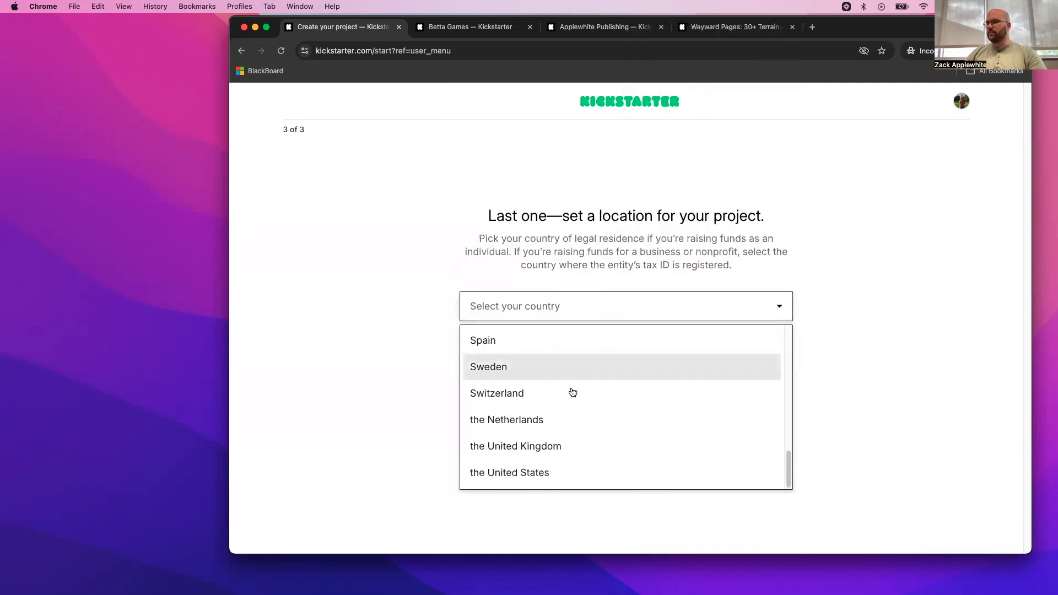
left_click(560, 473)
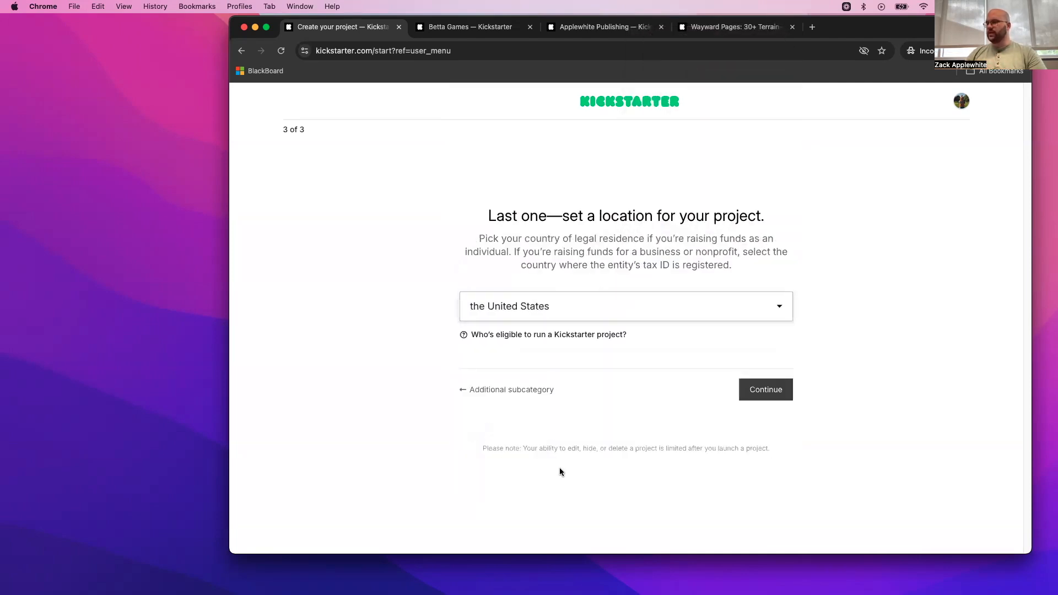
left_click(765, 390)
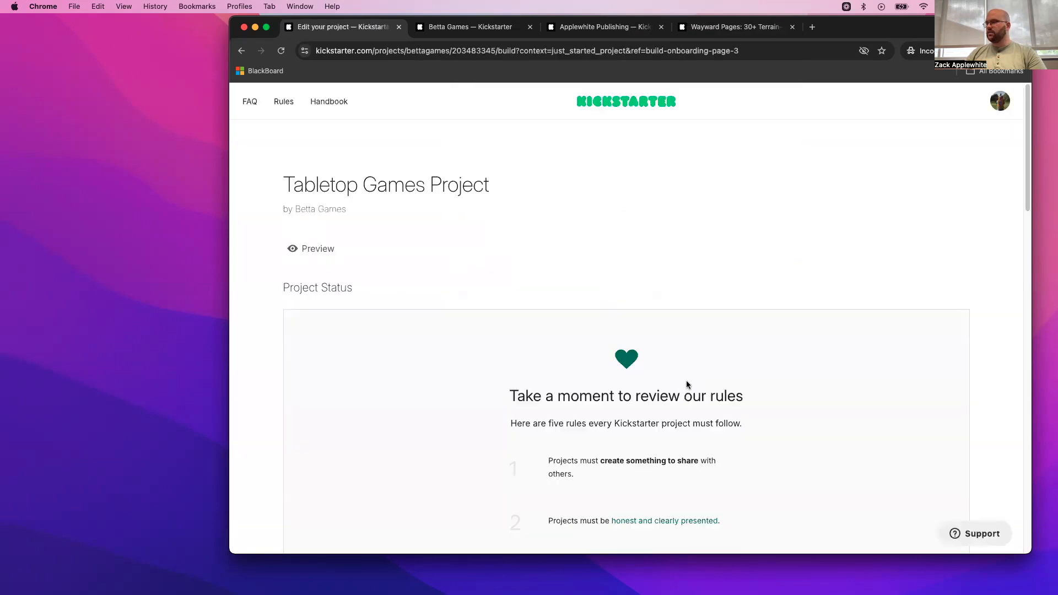
- Review the five Kickstarter project rules, highlighting those on charity fundraising and offering equity
scroll(686, 381, "down", 3)
scroll(686, 383, "down", 2)
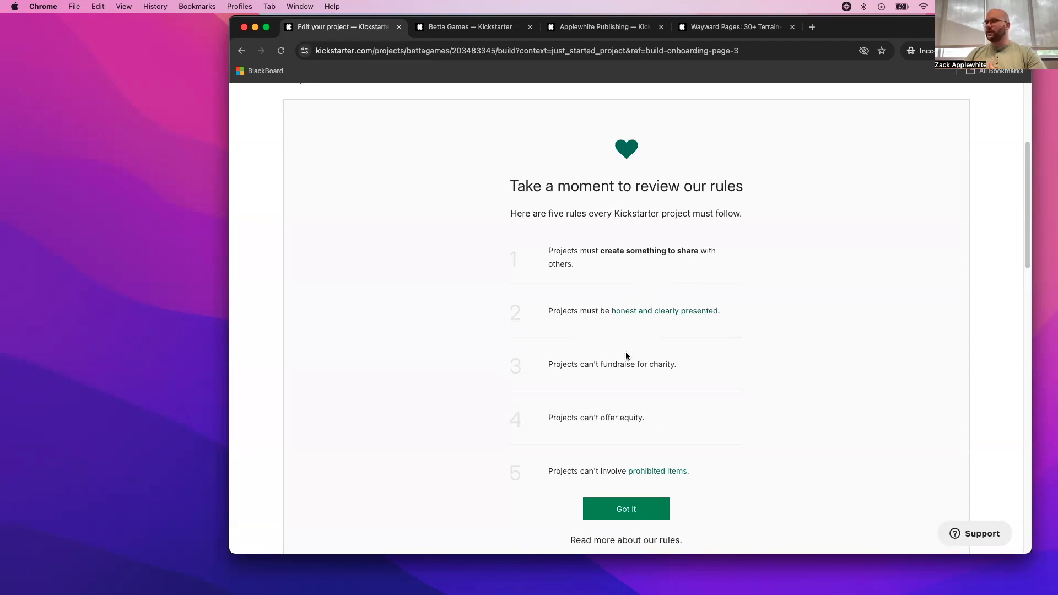
left_click_drag(558, 363, 687, 368)
left_click_drag(646, 419, 537, 422)
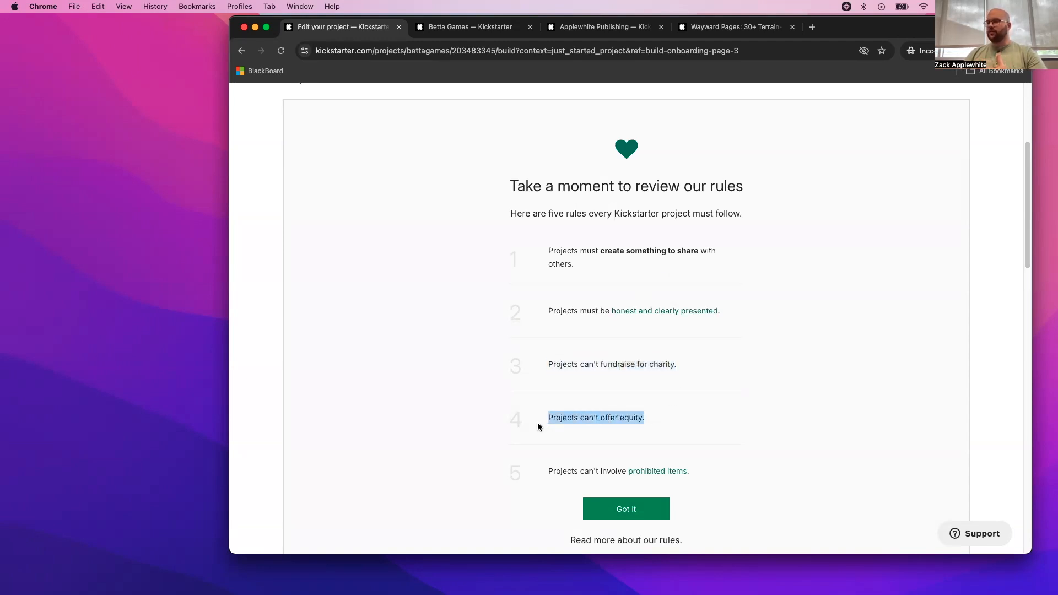
- Open the prohibited items rules in a separate browser tab and dismiss the personal data notice
right_click(661, 473)
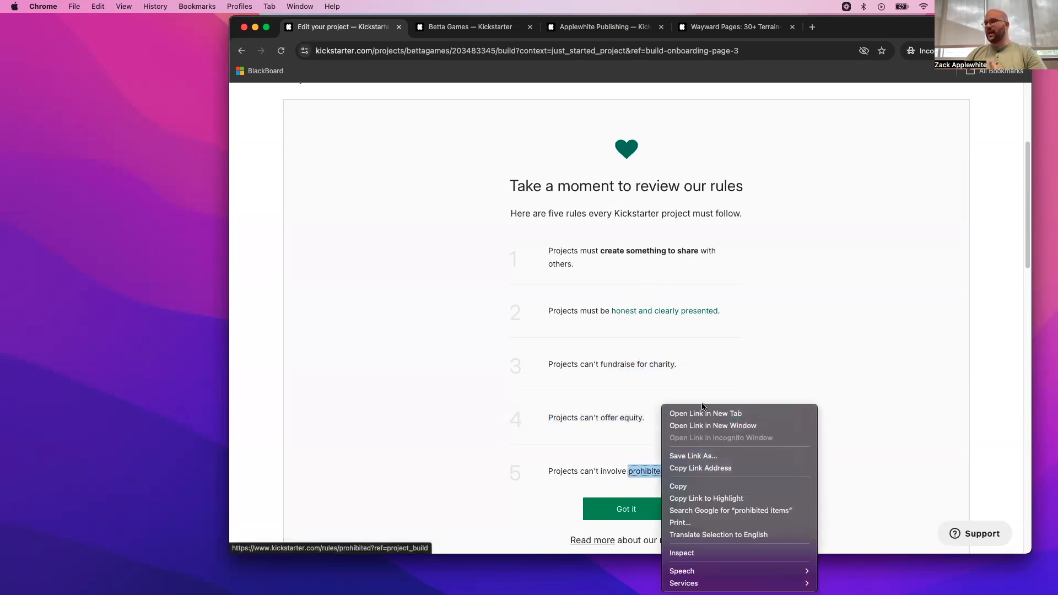
left_click(686, 412)
left_click(440, 33)
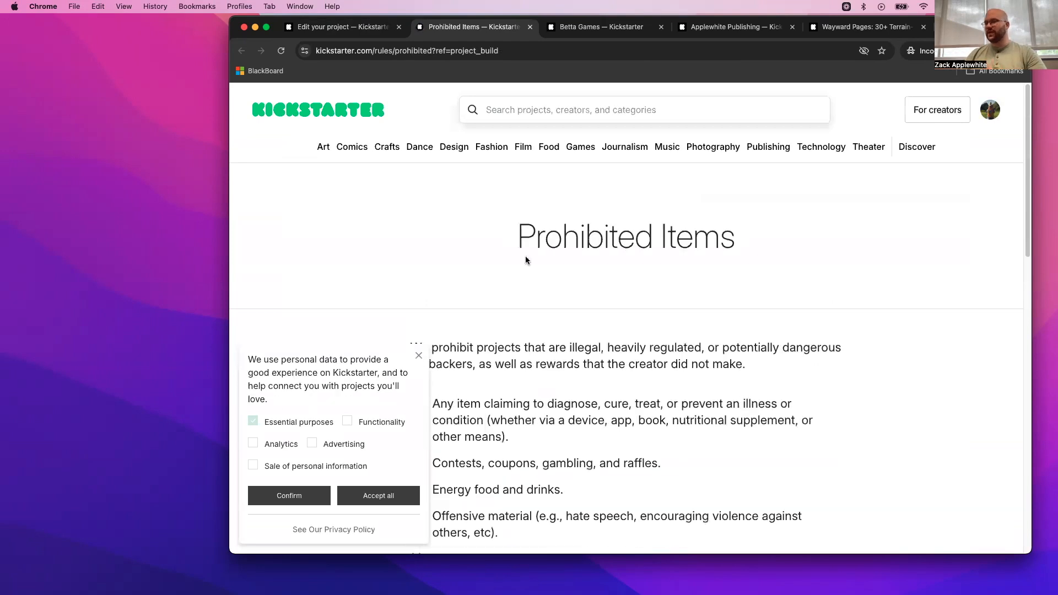
left_click(420, 356)
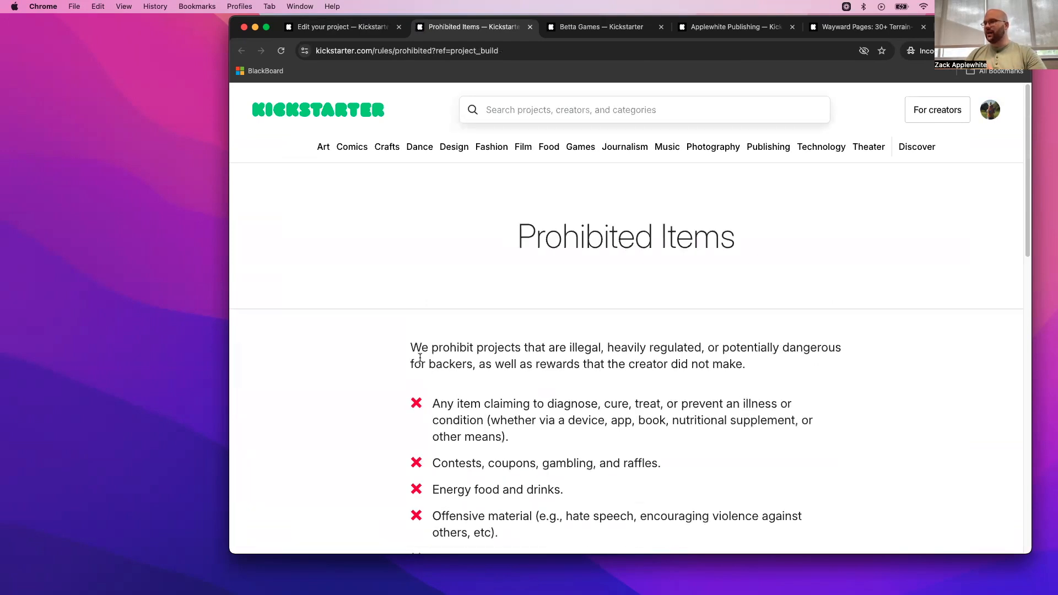
- Read through the Prohibited Items list, highlighting the entries on contests, genetically modified organisms and live animals
scroll(614, 397, "down", 5)
scroll(611, 396, "down", 2)
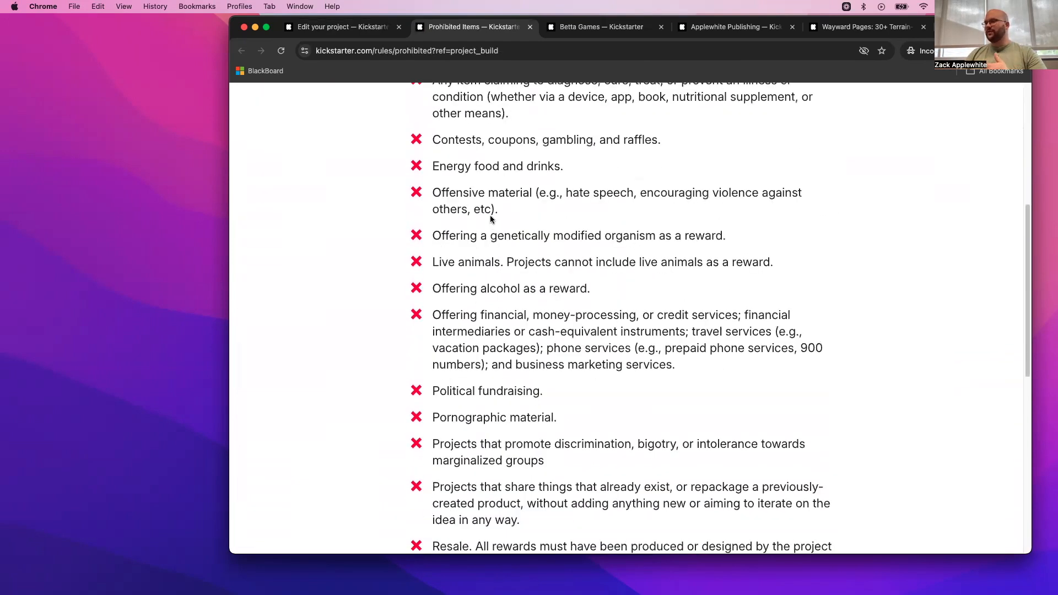
left_click_drag(441, 141, 607, 145)
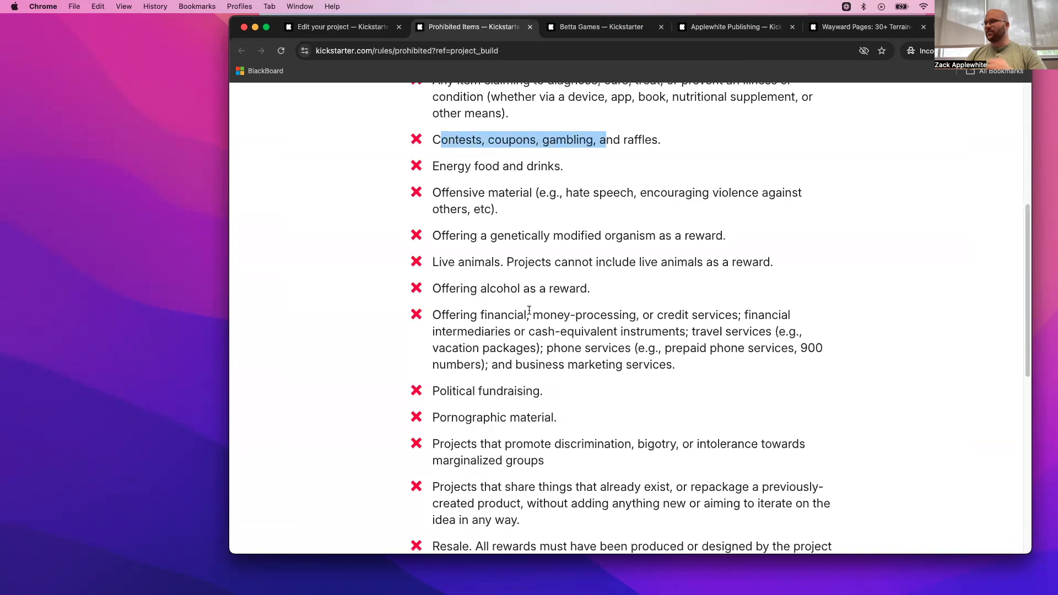
scroll(573, 173, "down", 2)
left_click_drag(511, 144, 695, 145)
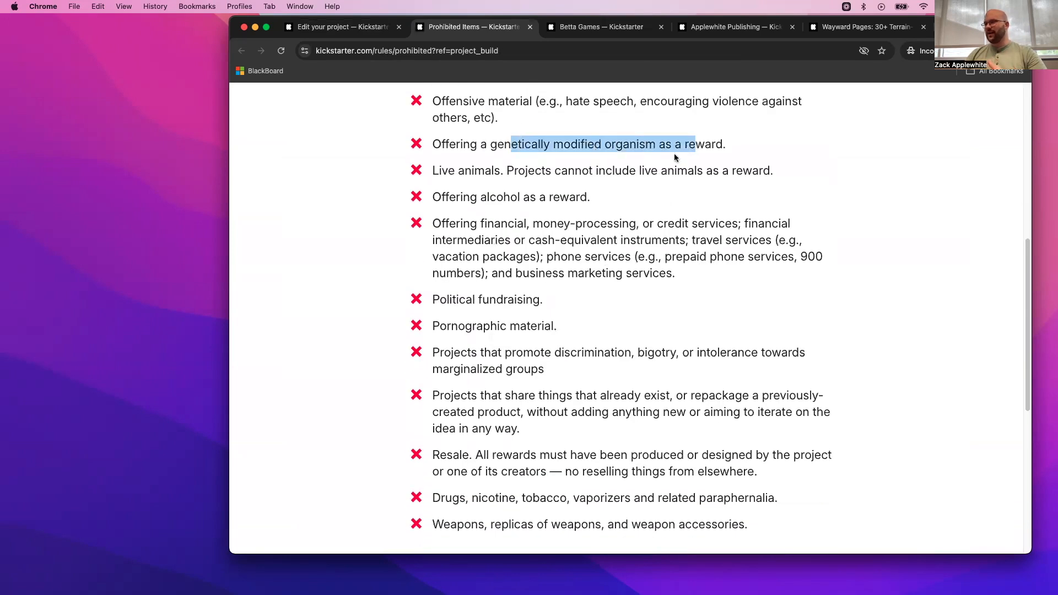
left_click_drag(432, 171, 511, 171)
scroll(537, 265, "down", 5)
scroll(537, 273, "up", 5)
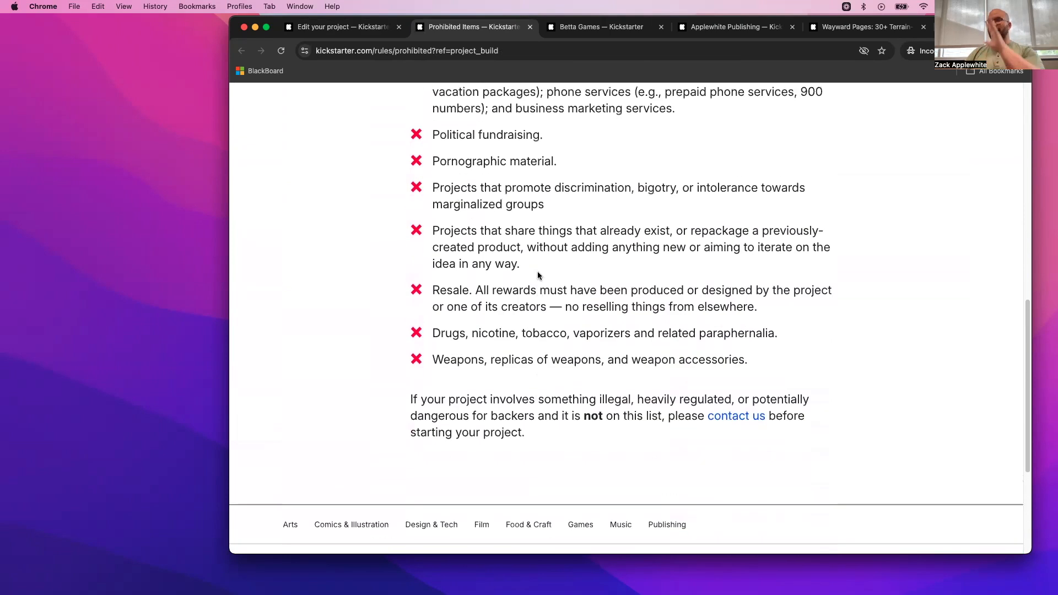
- Finish reading the Prohibited Items list, close that page, and acknowledge the five project rules
scroll(537, 272, "down", 6)
scroll(538, 276, "up", 3)
scroll(536, 275, "up", 3)
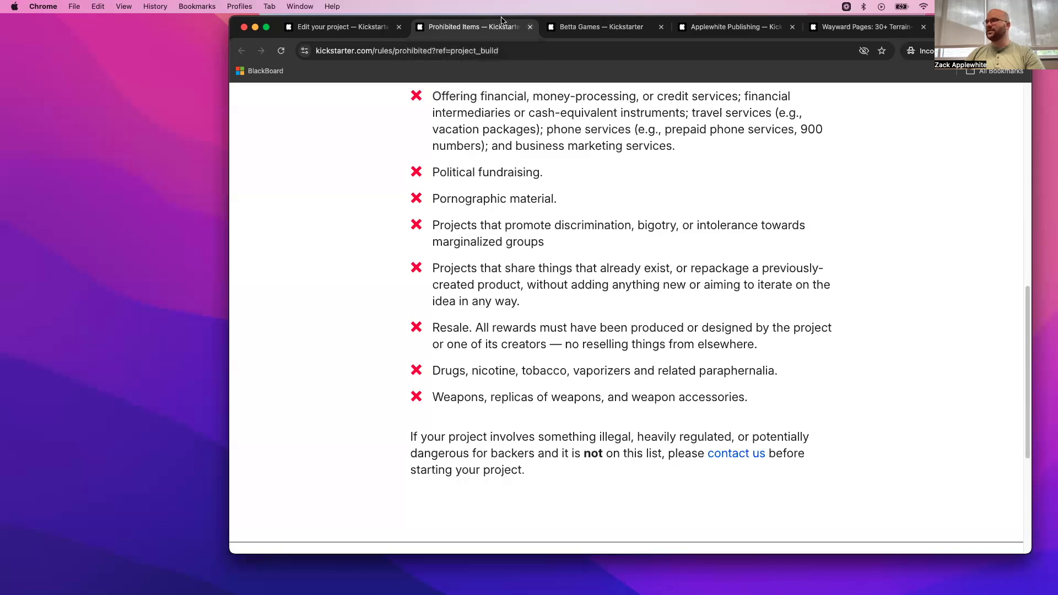
left_click(530, 27)
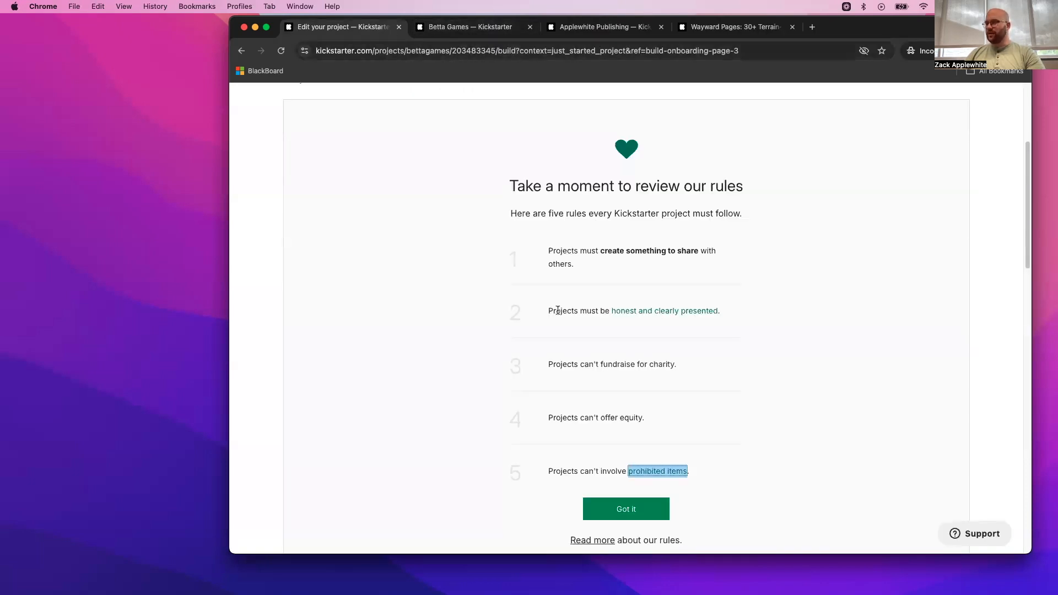
left_click(623, 402)
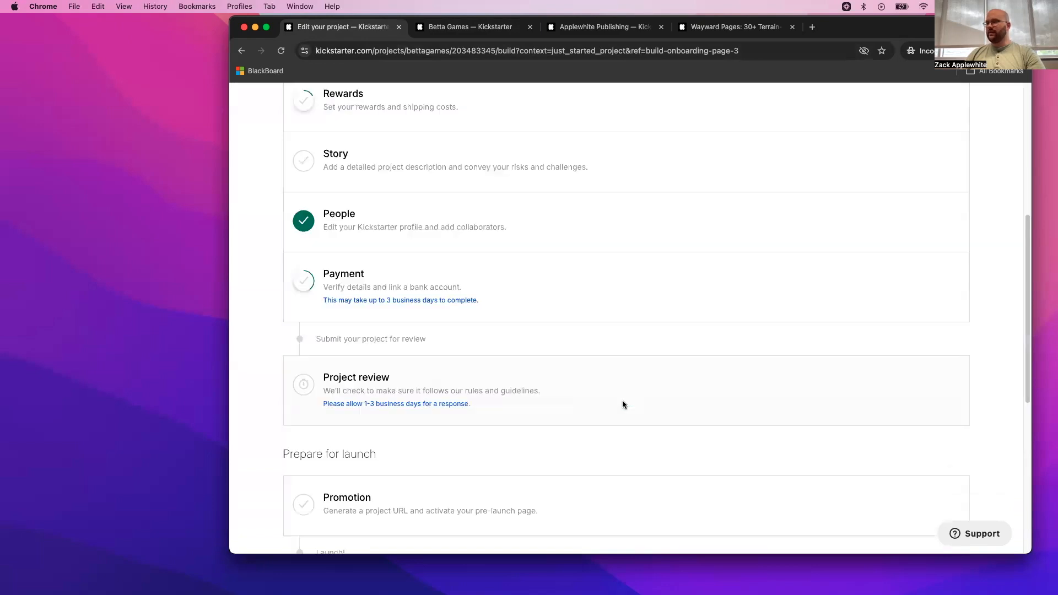
- Look over the project overview and open the Basics section for editing
scroll(594, 401, "up", 6)
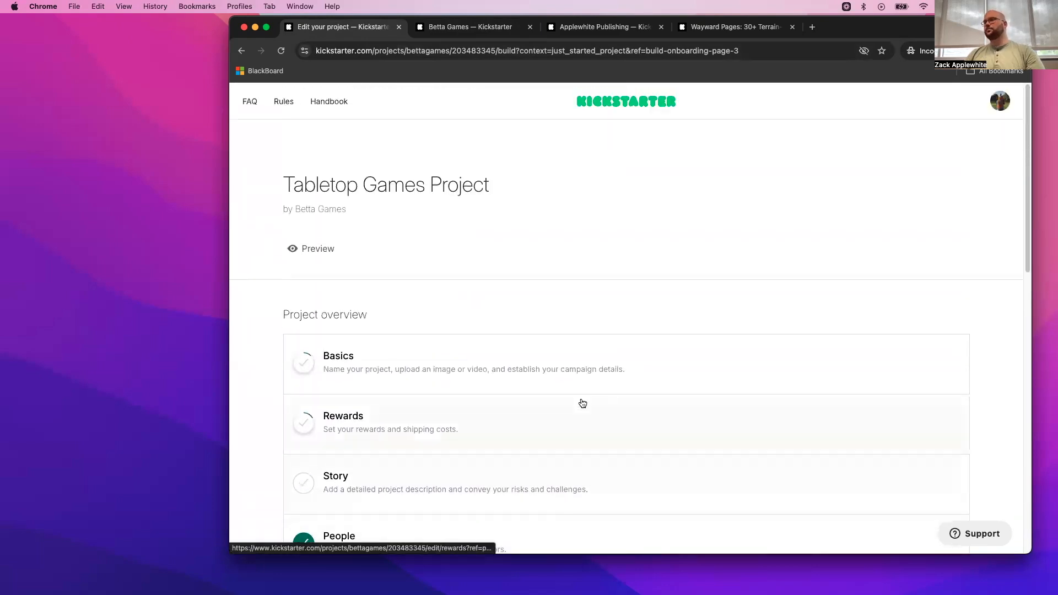
scroll(429, 322, "down", 2)
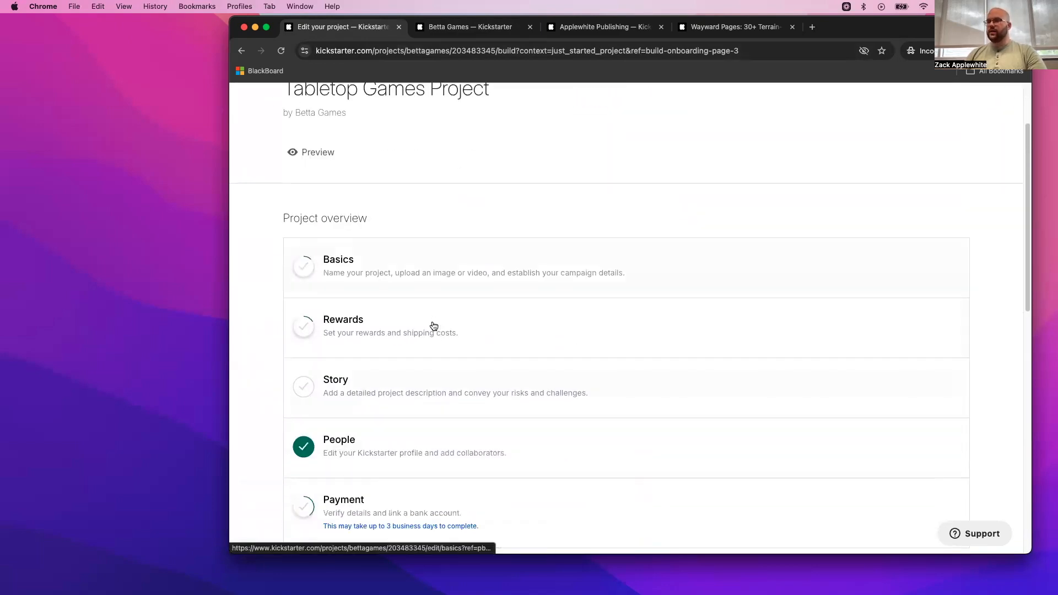
left_click(391, 257)
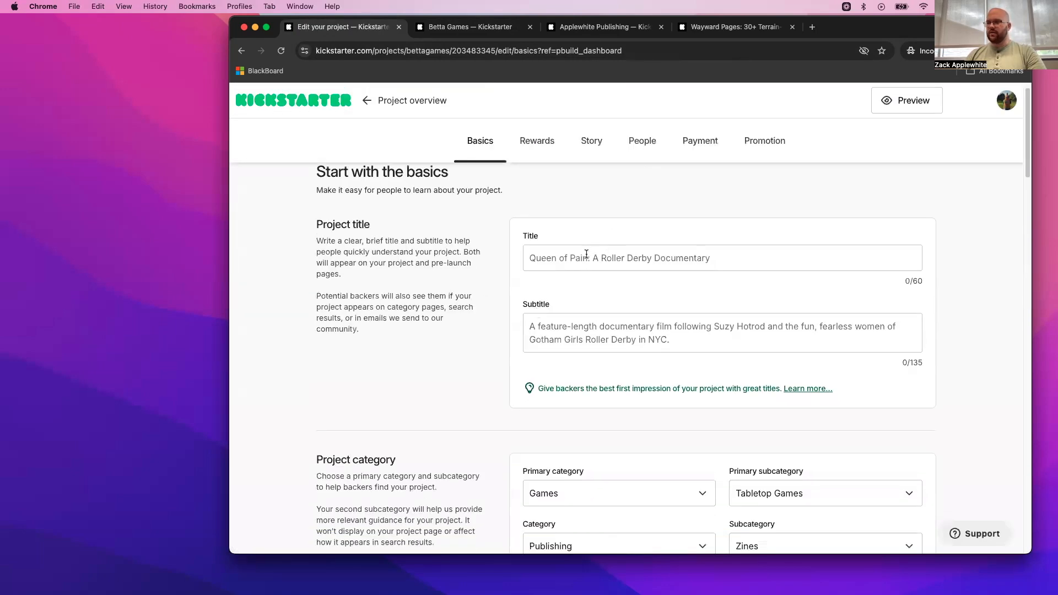
- Set the project title to "Gone Campin' - Cozy D&D 5e One-Shot | Pay What You Want" and highlight its individual parts
left_click(586, 255)
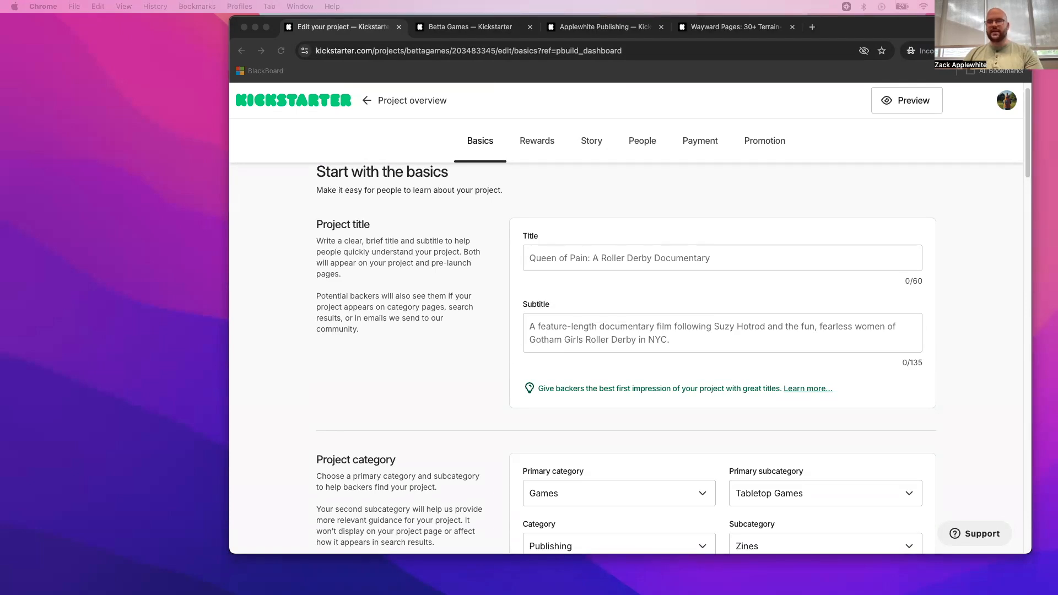
left_click(571, 257)
type("Gone Campin’ - Cozy D&D 5e One-Shot | Pay What You Want")
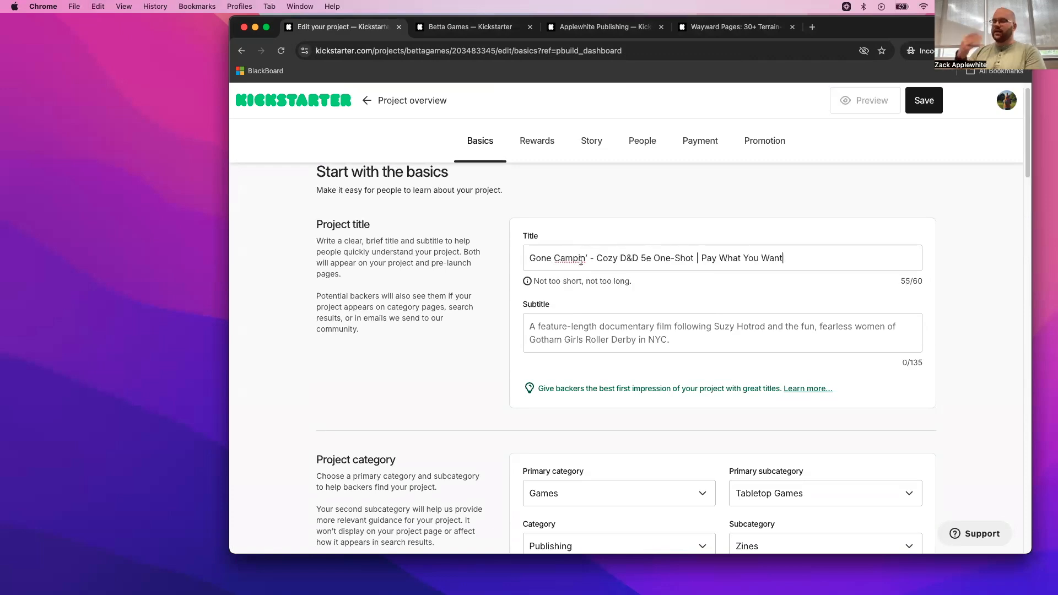
left_click_drag(595, 260, 526, 261)
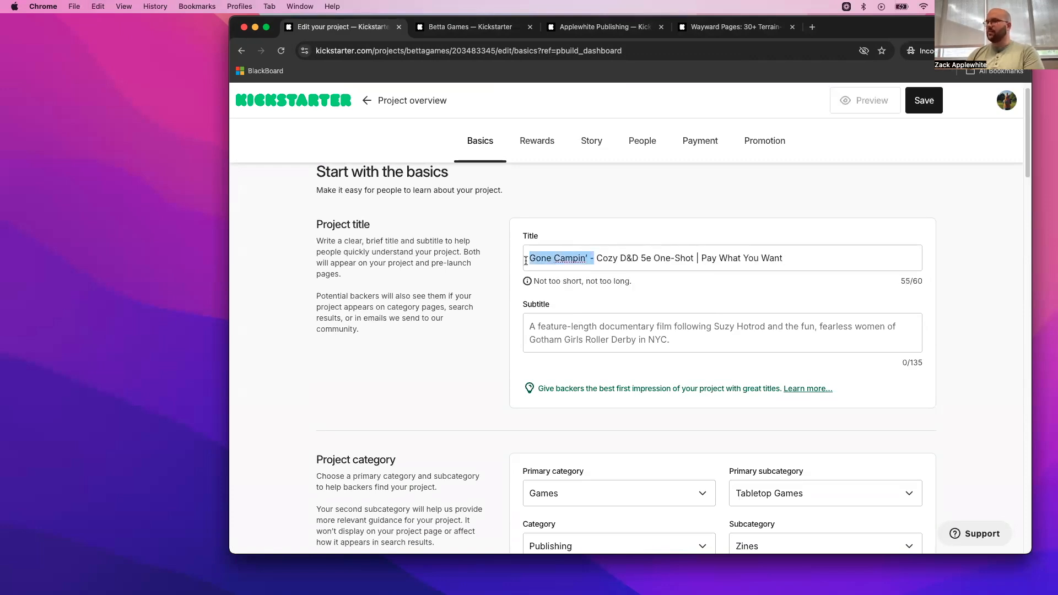
left_click_drag(597, 260, 684, 260)
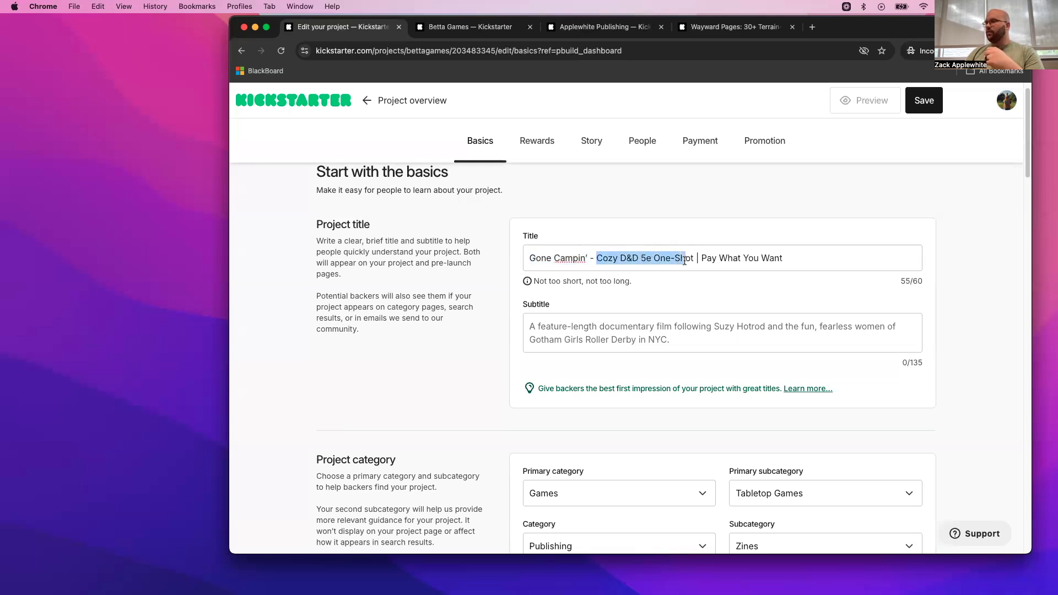
left_click(631, 259)
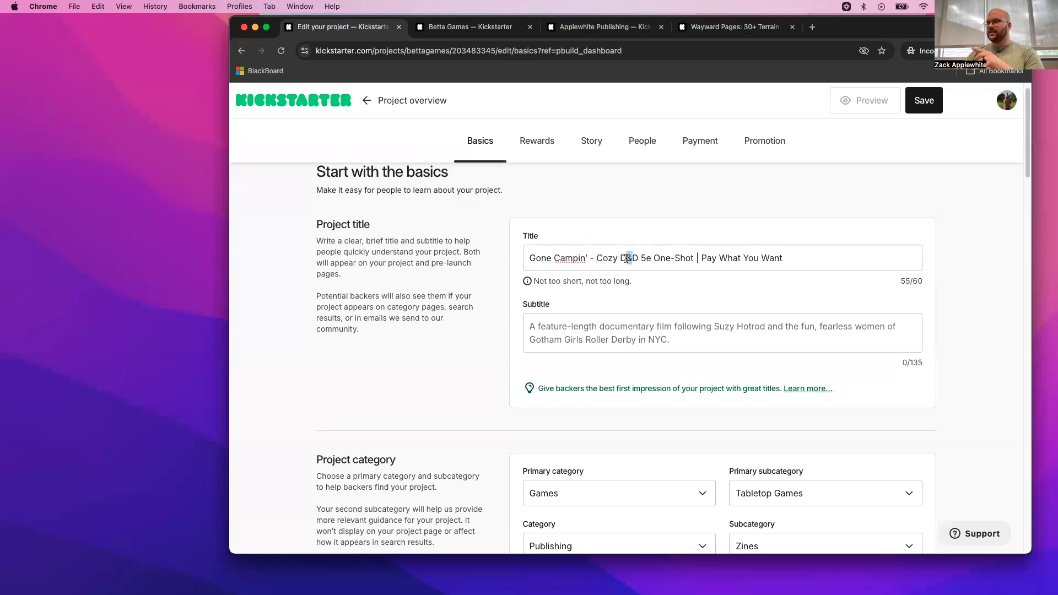
left_click(592, 338)
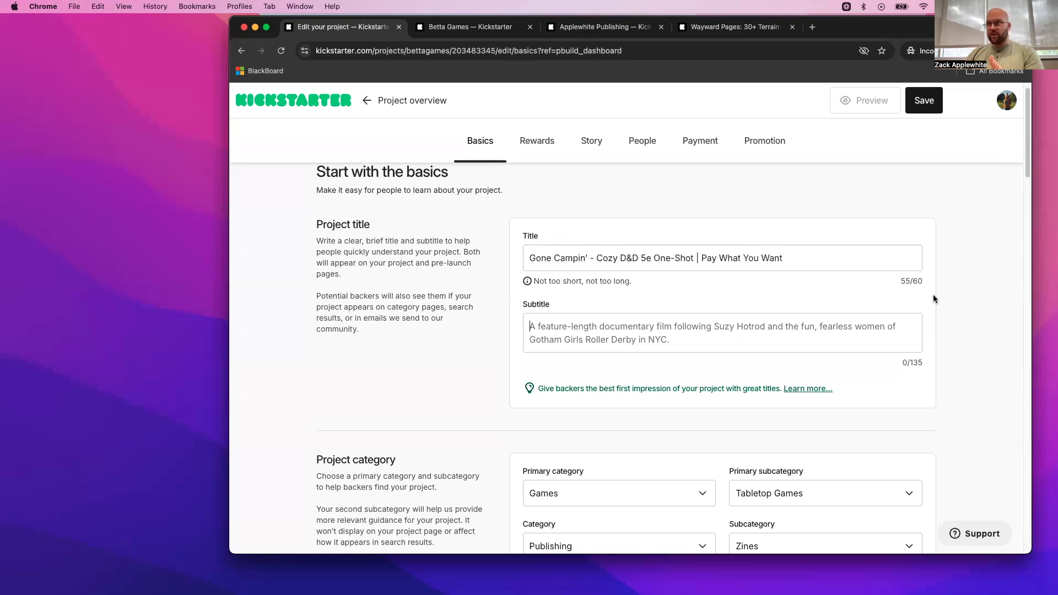
- Replace "D&D" with "DnD" in the project title
left_click(632, 261)
key("BackSpace")
type("n")
left_click(642, 259)
key("BackSpace")
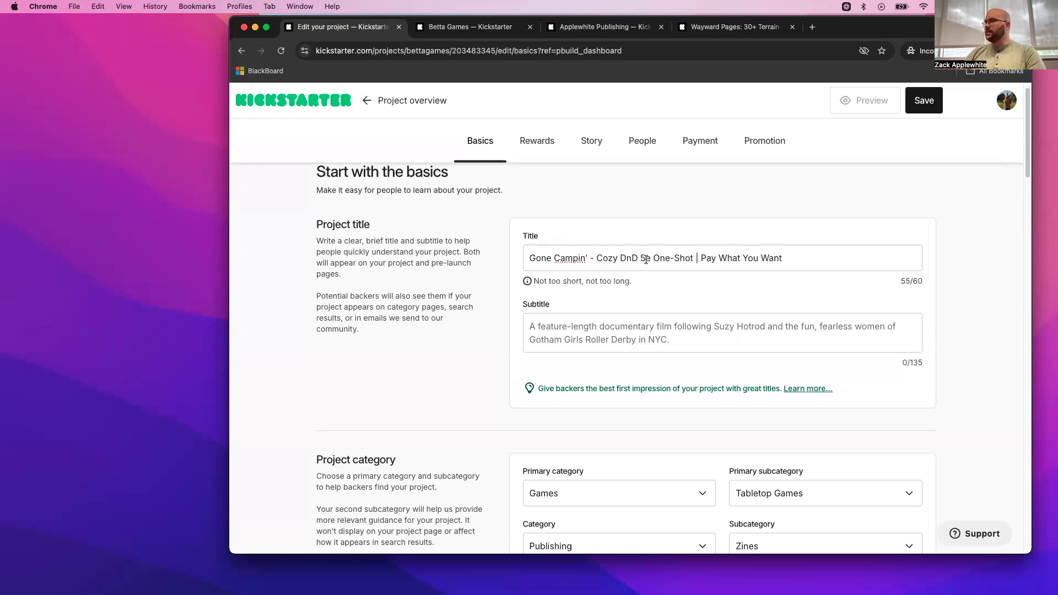
- Review the wording of the project title, highlighting the adventure name, the "Cozy DnD 5e One-Shot" description and the "Pay What You Want" phrase
left_click_drag(654, 258, 693, 263)
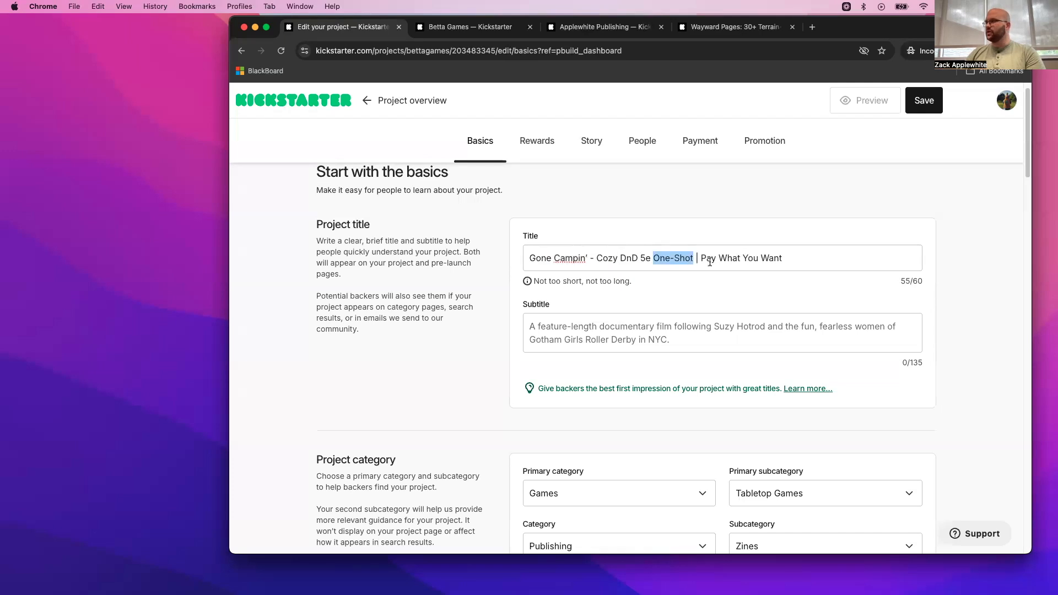
left_click(702, 258)
left_click_drag(703, 258, 802, 266)
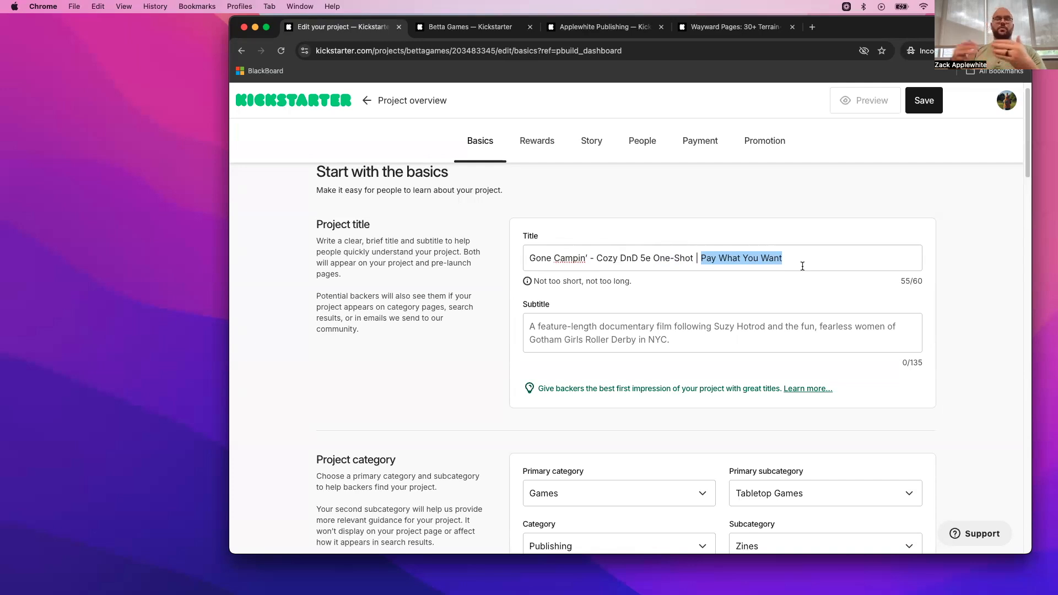
left_click_drag(808, 259, 701, 262)
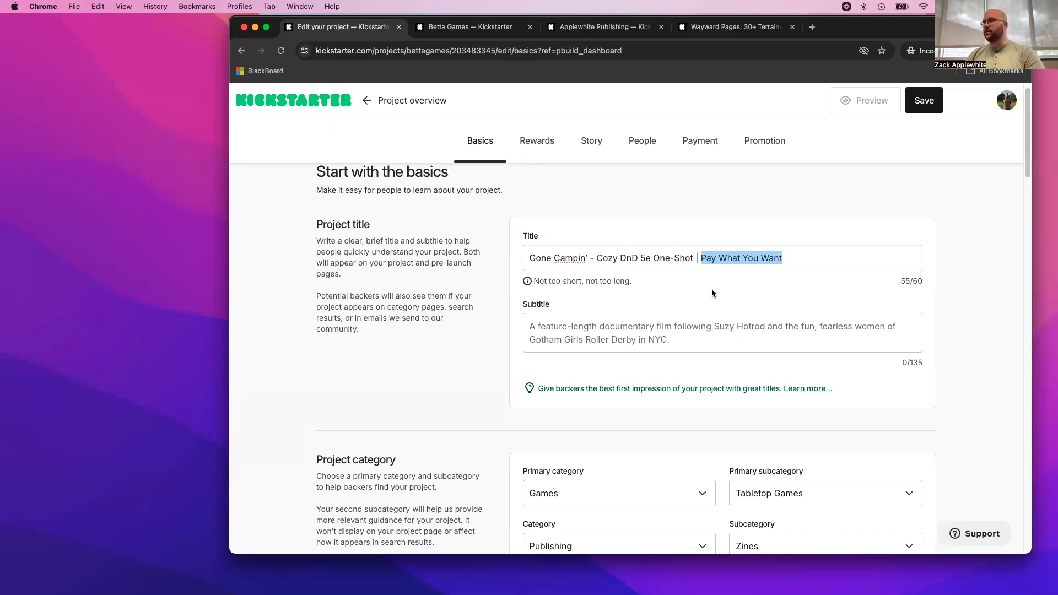
left_click(585, 323)
left_click_drag(531, 256, 695, 263)
left_click(614, 260)
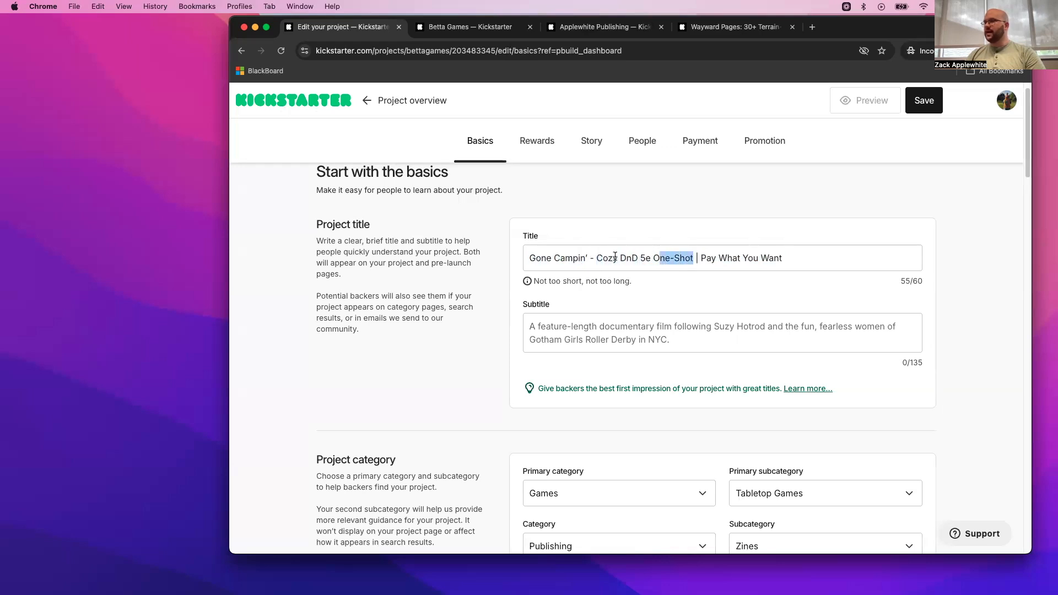
left_click_drag(613, 260, 602, 260)
left_click_drag(784, 259, 689, 259)
left_click_drag(621, 259, 696, 260)
left_click_drag(786, 258, 701, 259)
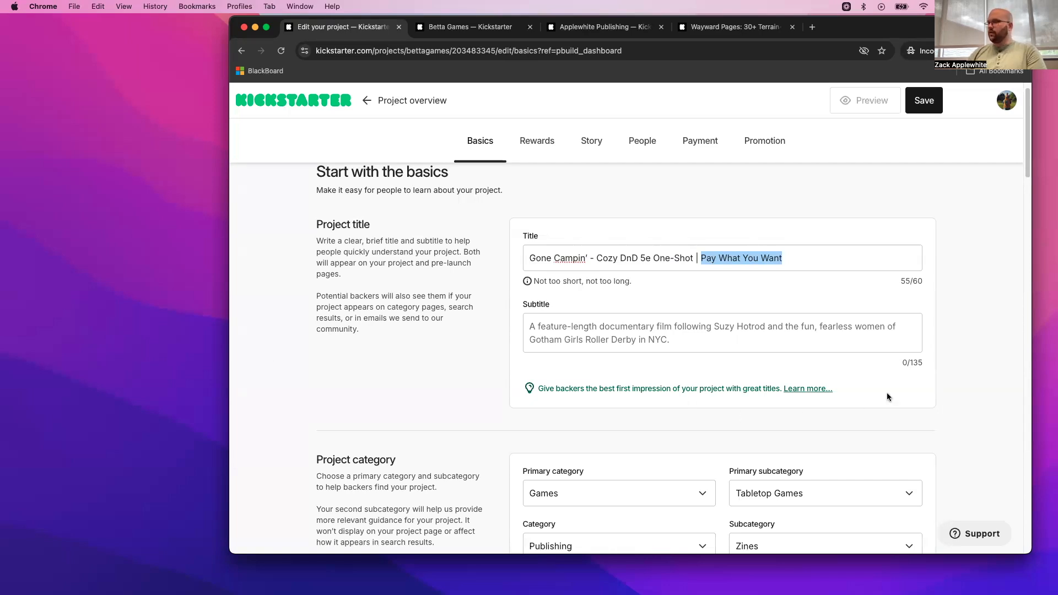
left_click(752, 336)
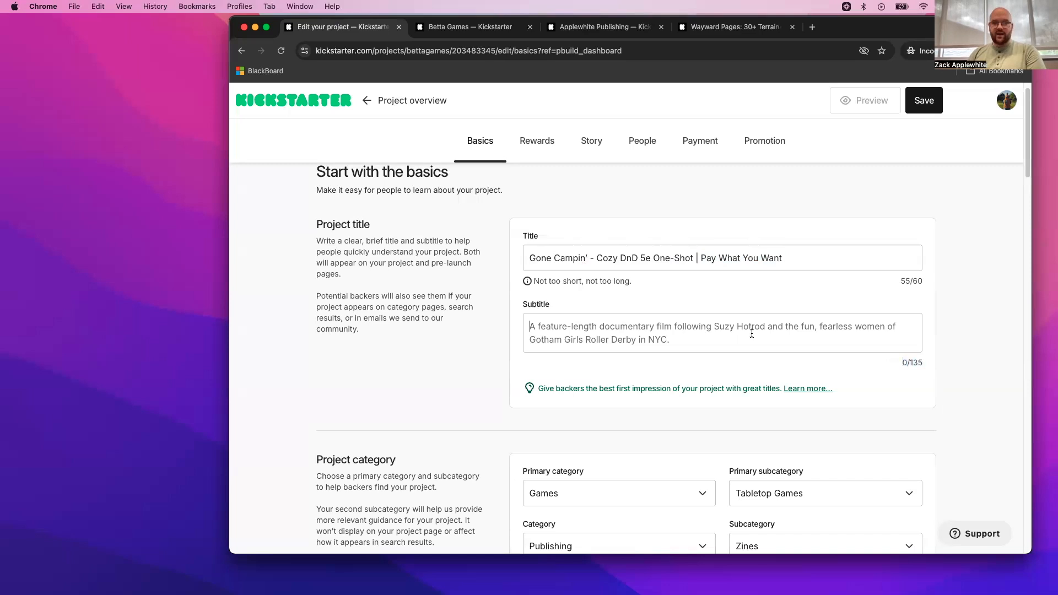
left_click(653, 258)
left_click_drag(594, 259, 509, 268)
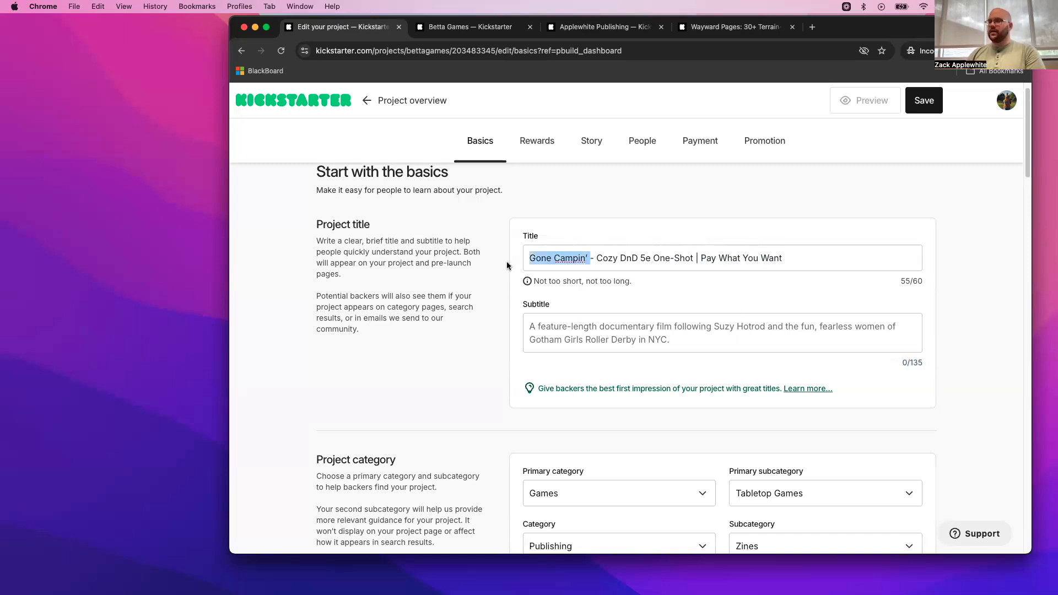
double_click(601, 262)
left_click_drag(797, 258, 690, 259)
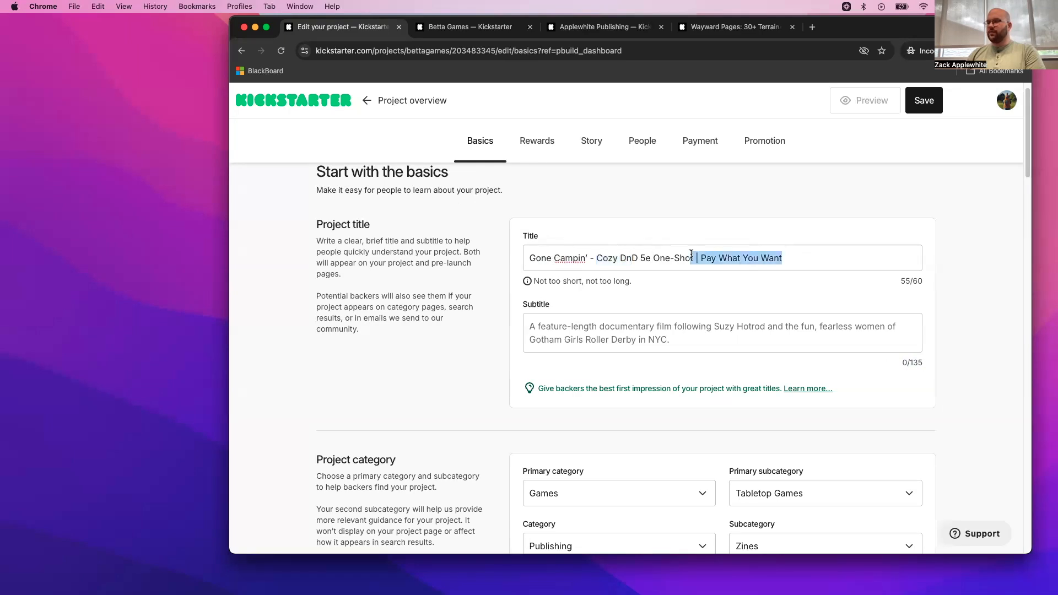
left_click(570, 259)
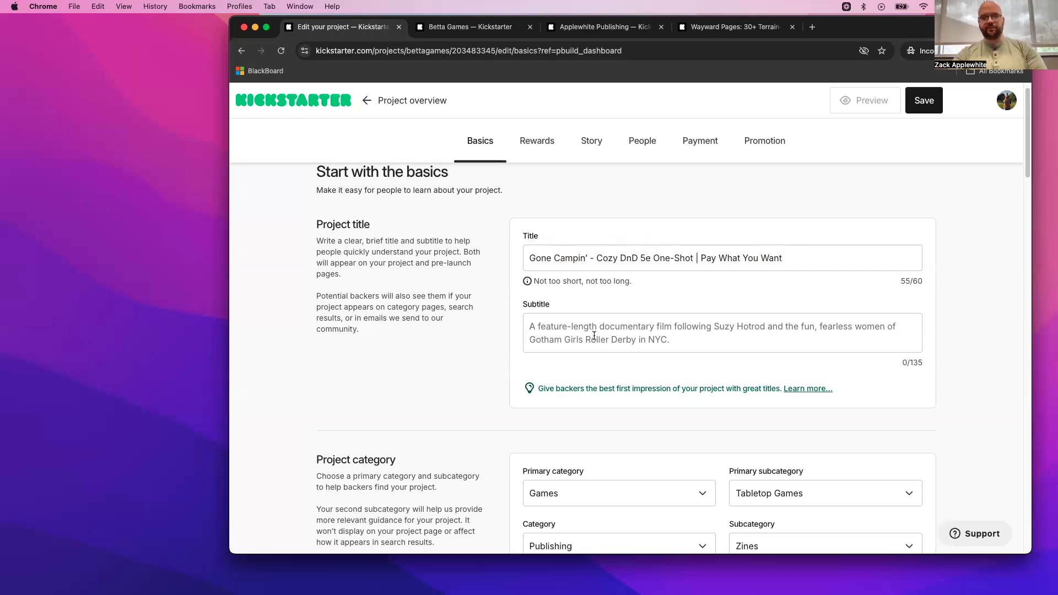
- Enter the subtitle "Lay down your swords and pick up your marchmellow sticks in thiscozy D&D adventure of campfires and cabin battles."
left_click(594, 335)
type("Lay ")
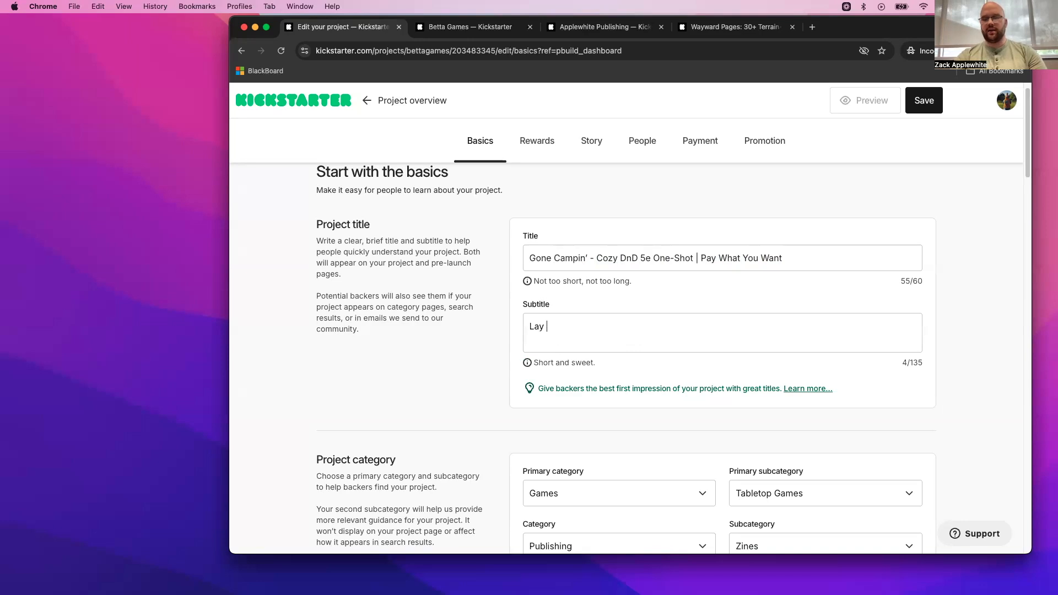
type("down your ")
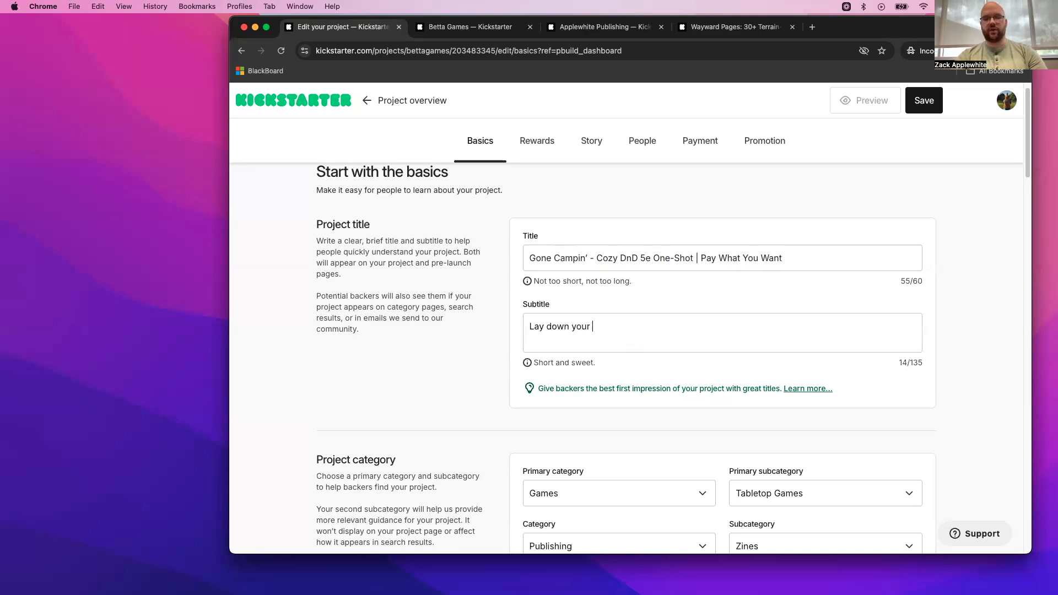
type("sword s and pick up ")
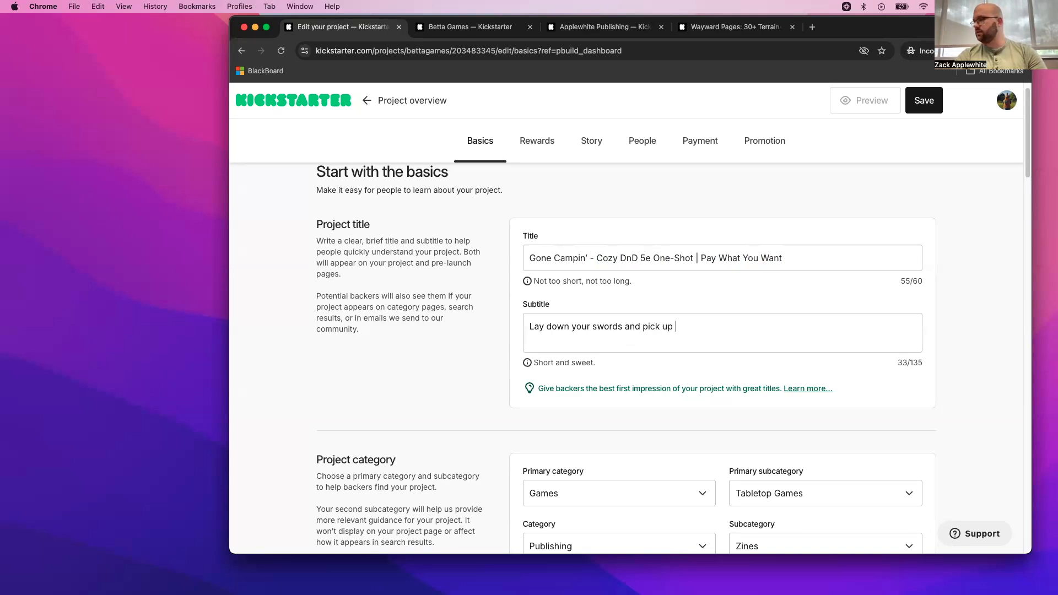
type("your")
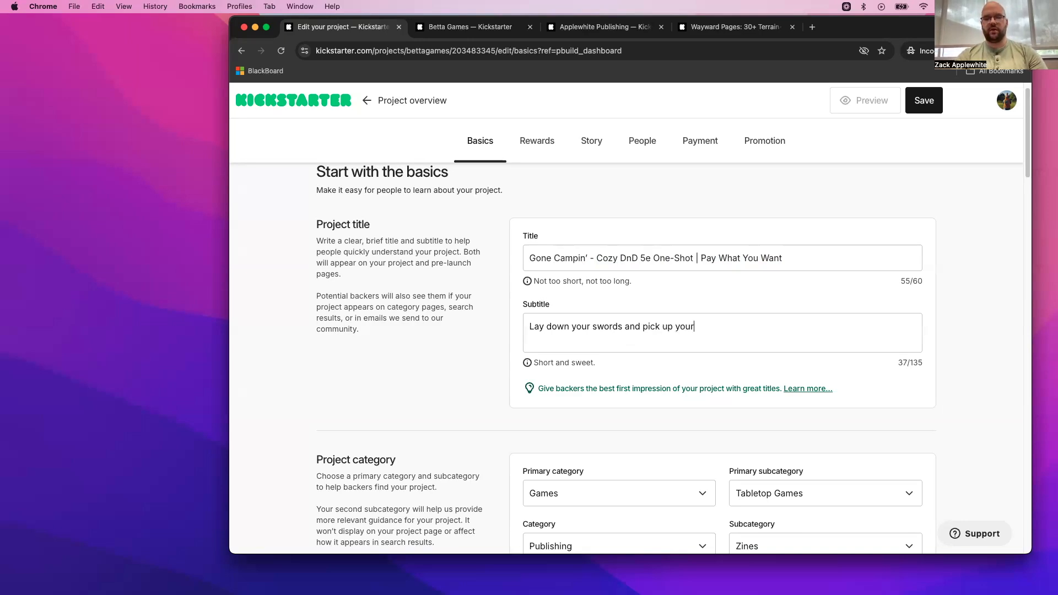
type(" marchmellow sticks in thiscozy D&")
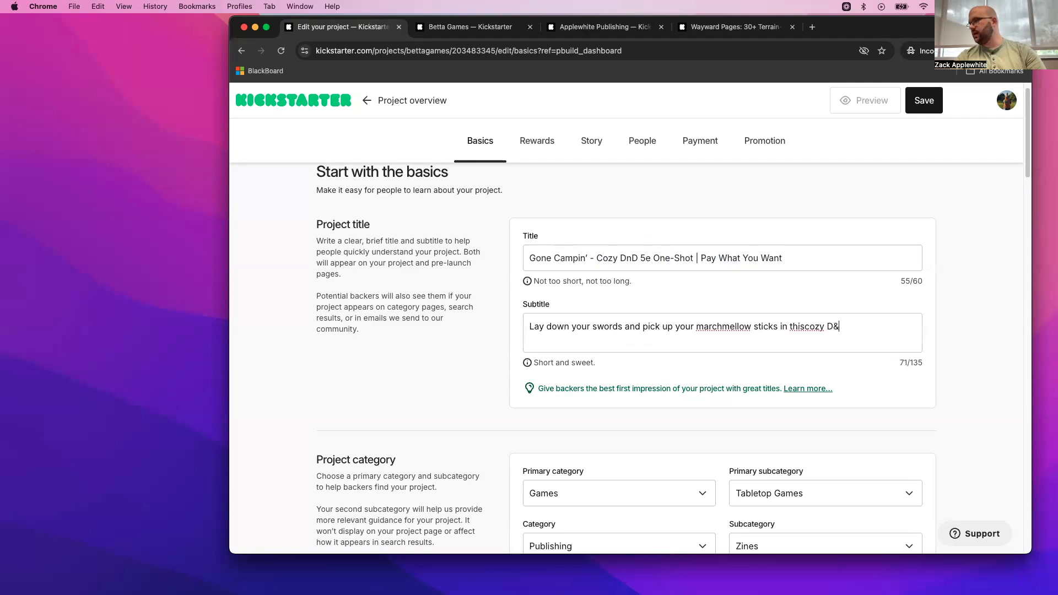
type("D adventure ")
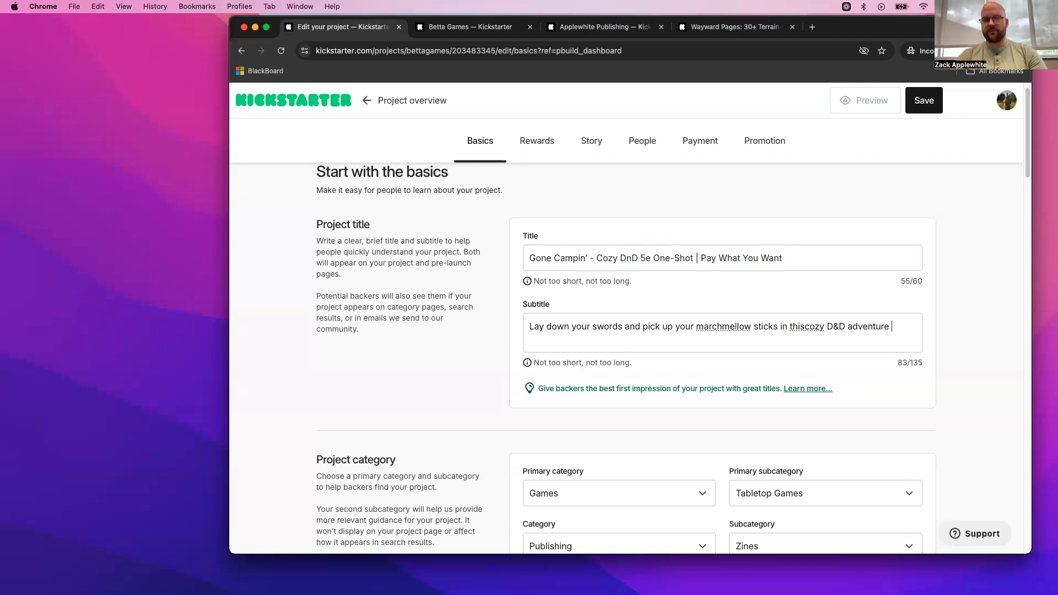
type("of ")
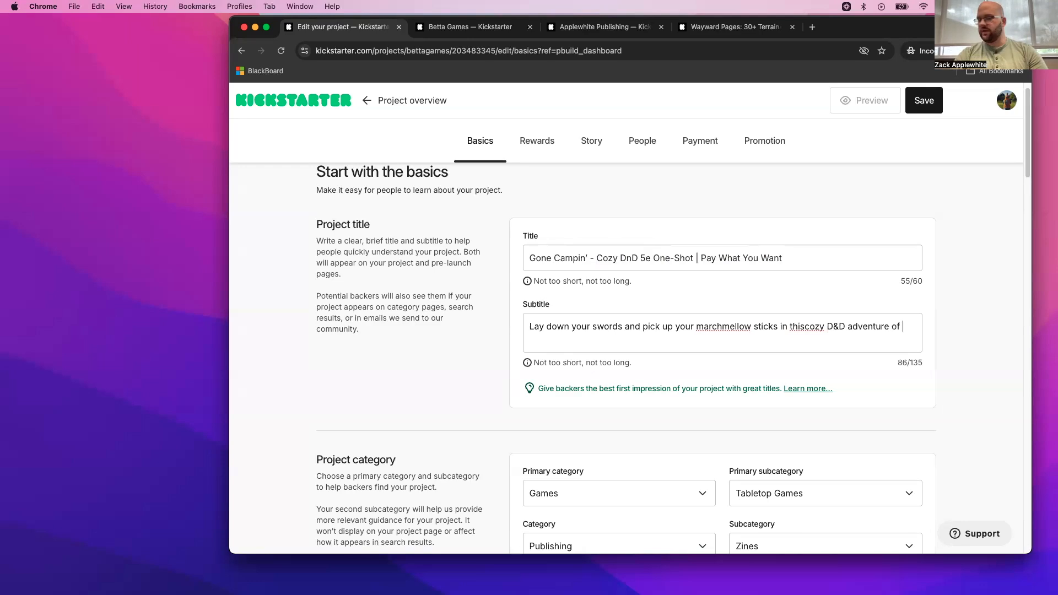
type("campfires and ca")
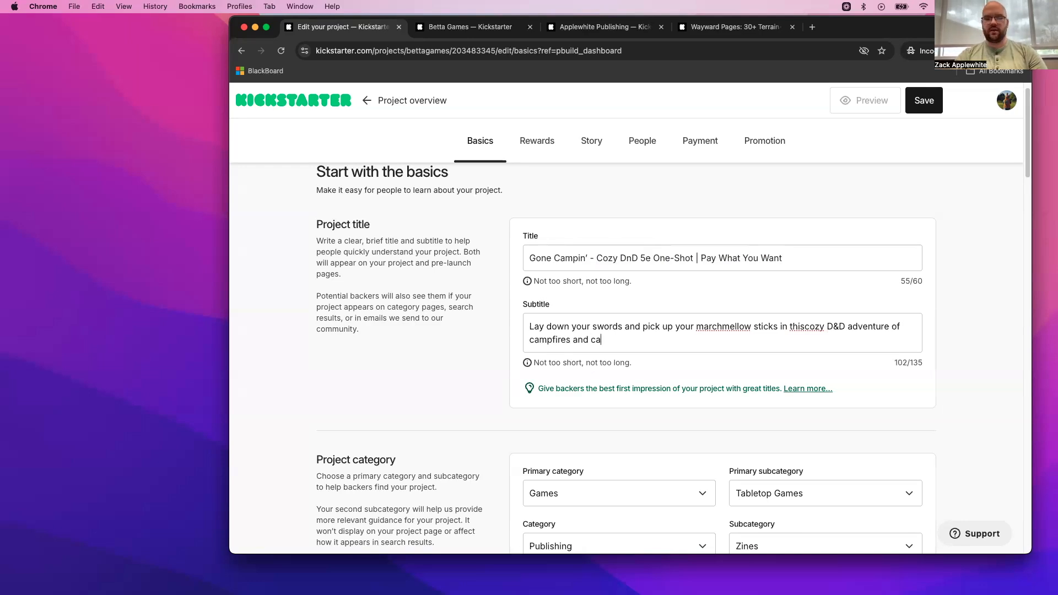
type("bin battles")
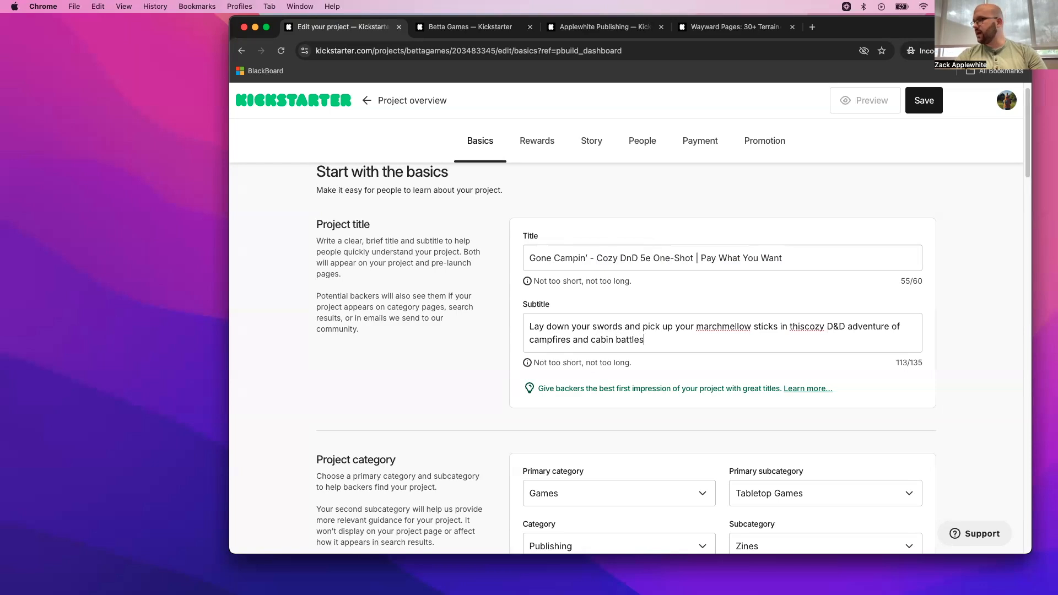
type(".")
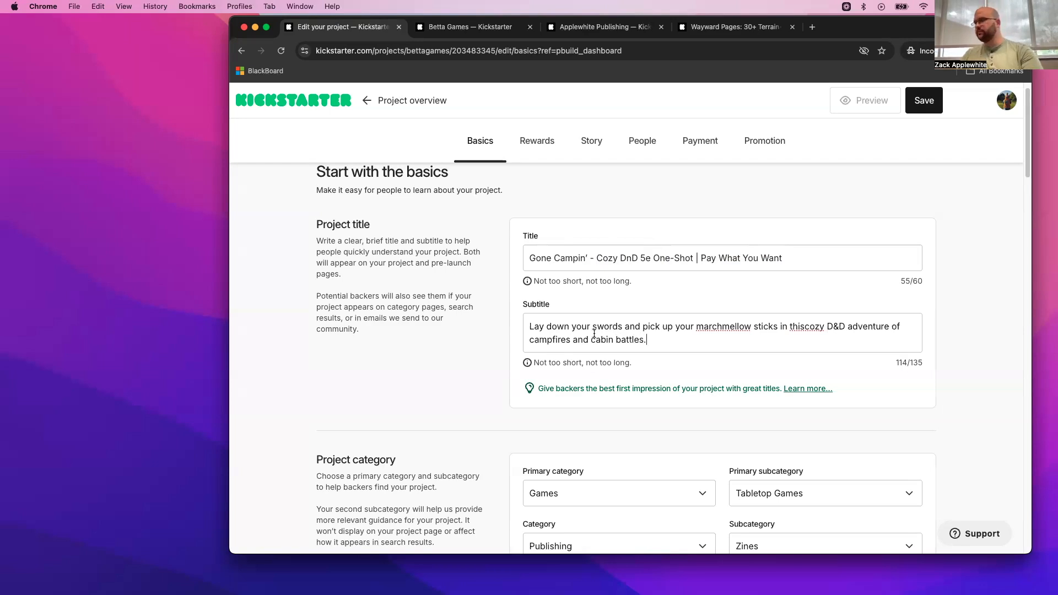
- Correct the subtitle's spelling to "marshmallow" and "this cozy", and check its character count
right_click(724, 326)
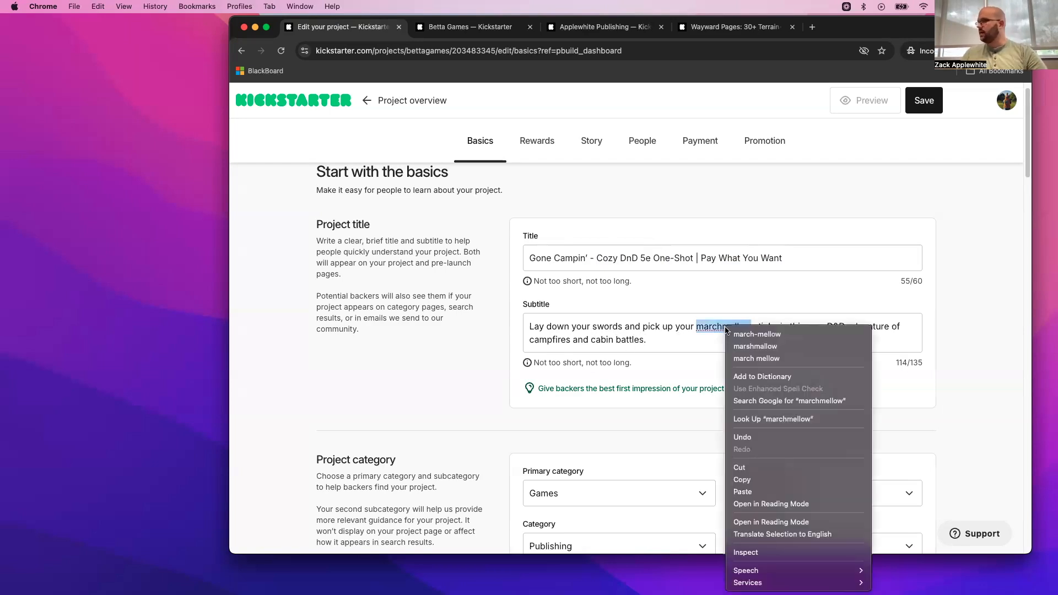
left_click(814, 328)
left_click(804, 326)
left_click(775, 338)
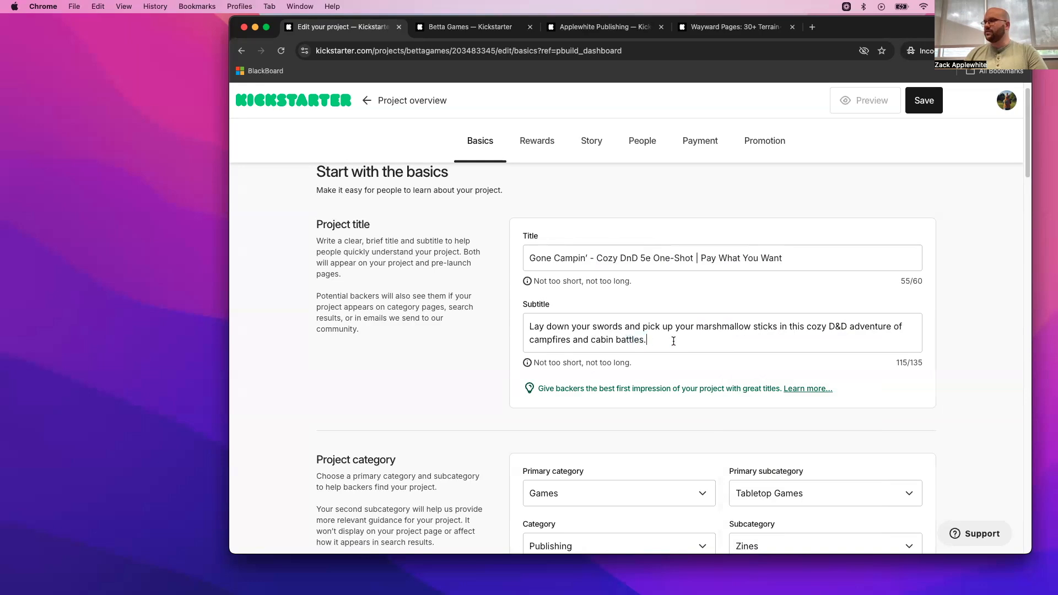
left_click_drag(930, 363, 910, 362)
left_click(825, 343)
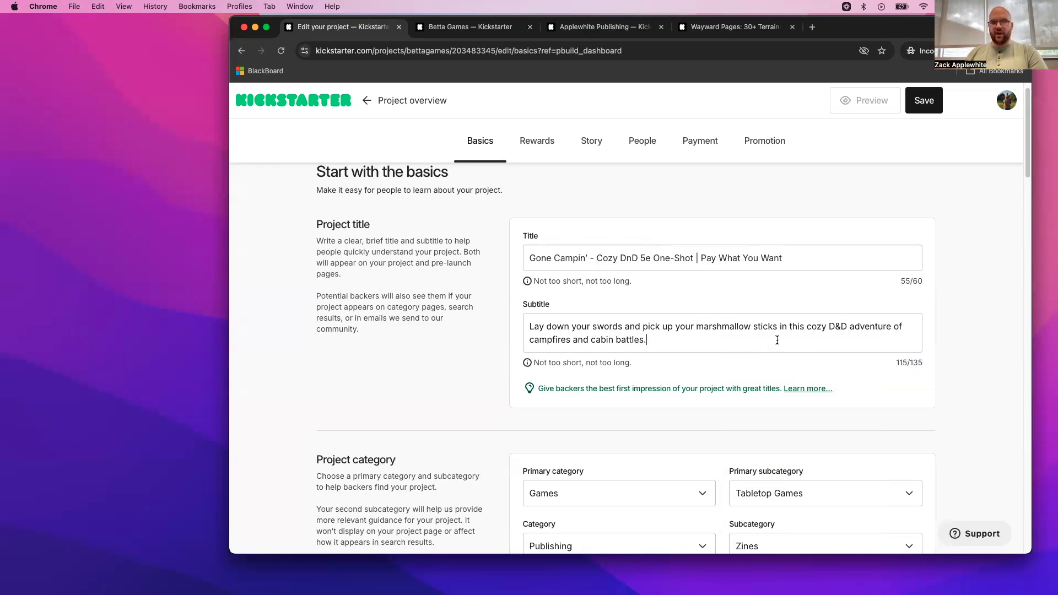
- Set the project location to Cleveland, OH
scroll(762, 401, "down", 4)
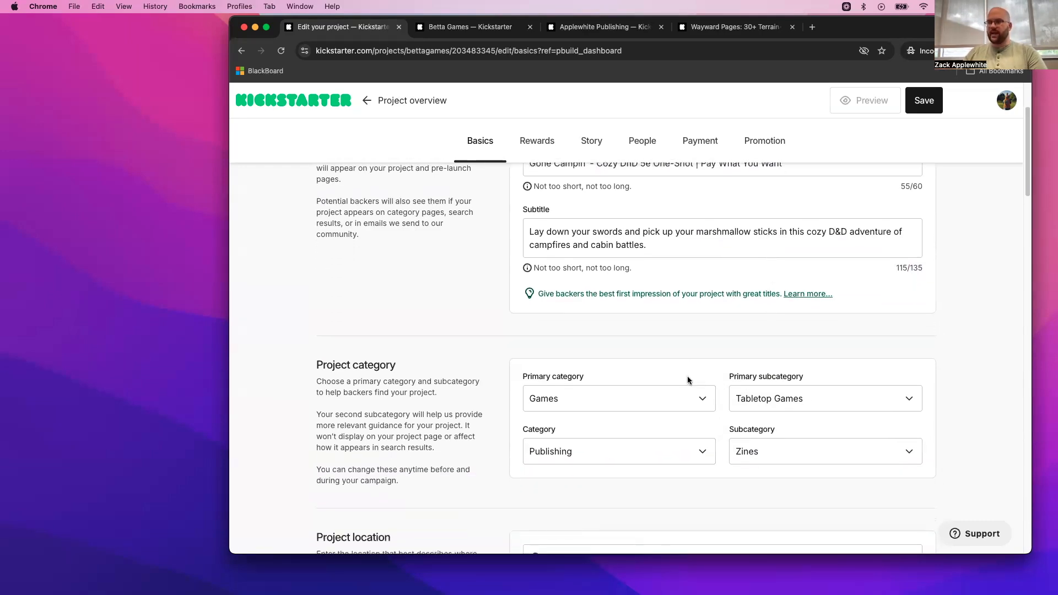
scroll(765, 387, "down", 10)
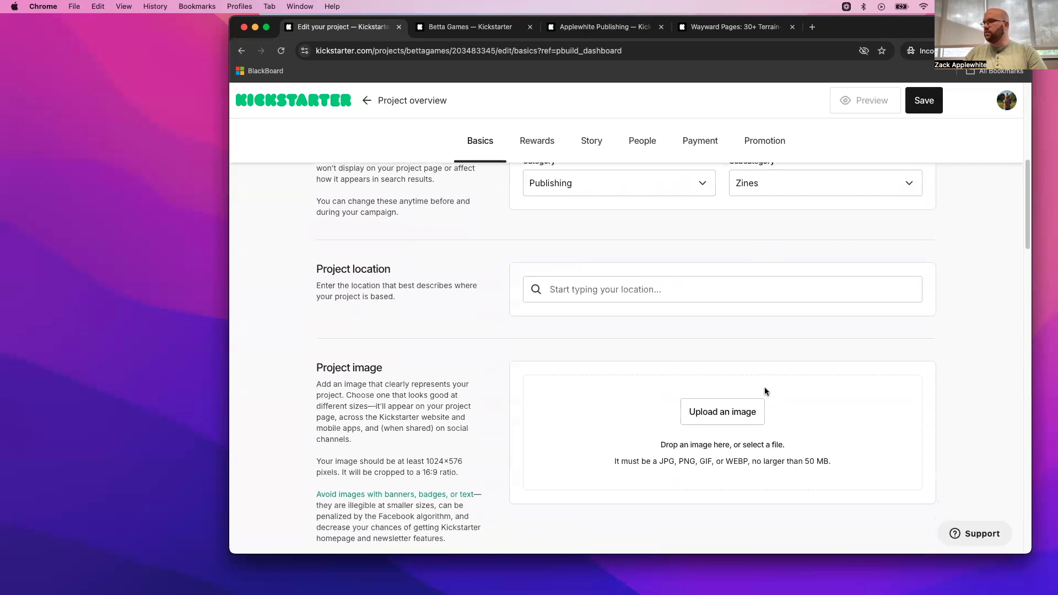
left_click(607, 219)
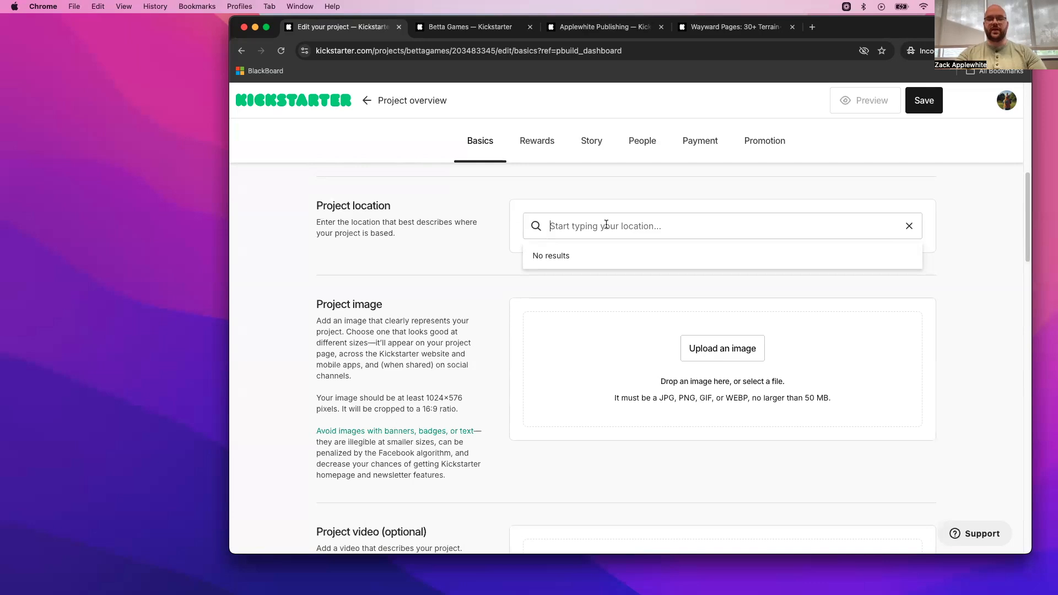
type("Cleve")
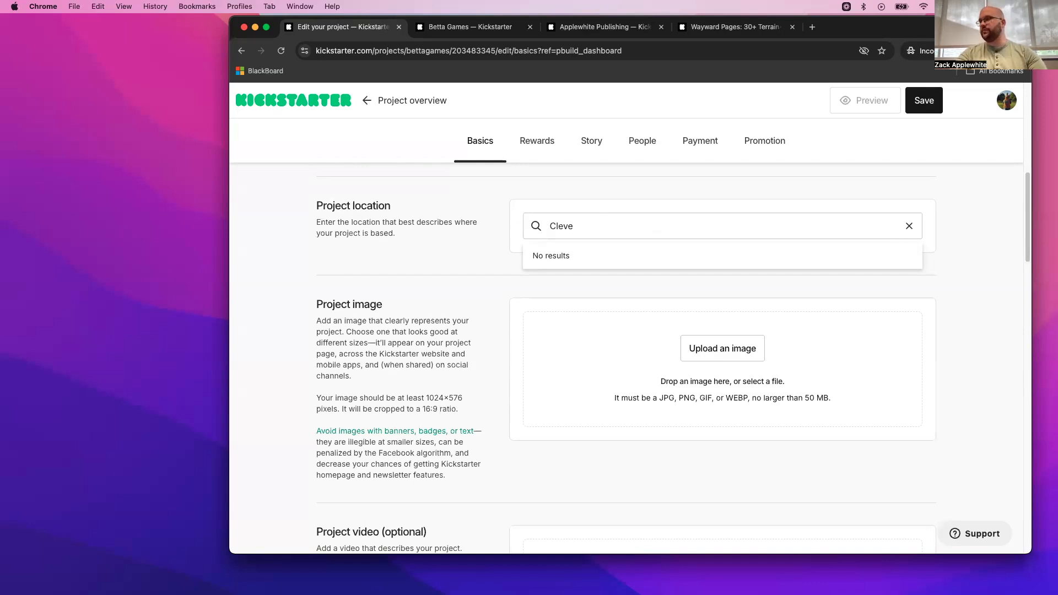
type("land")
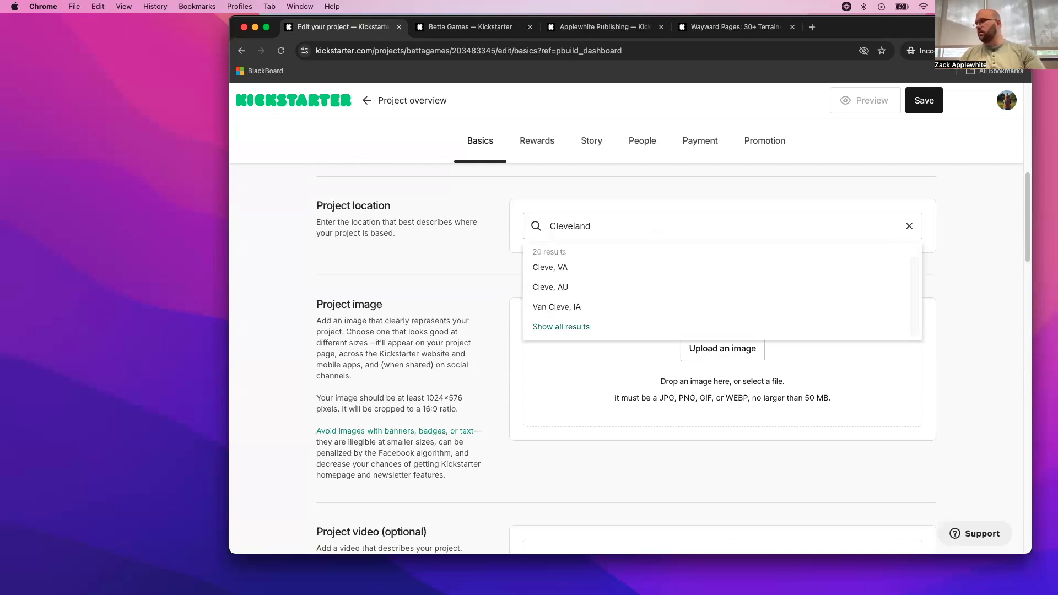
left_click(602, 267)
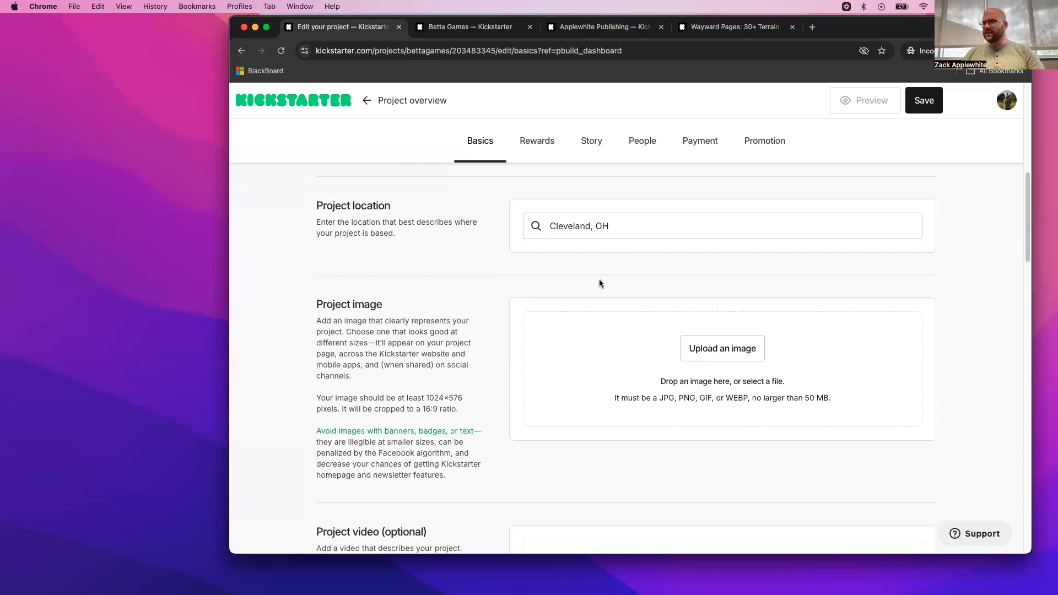
- Upload "Kickstarter Header Image Example (1).png" from the desktop folder "Build A Micro-Kickstarter With Me" as the project image
scroll(599, 279, "down", 2)
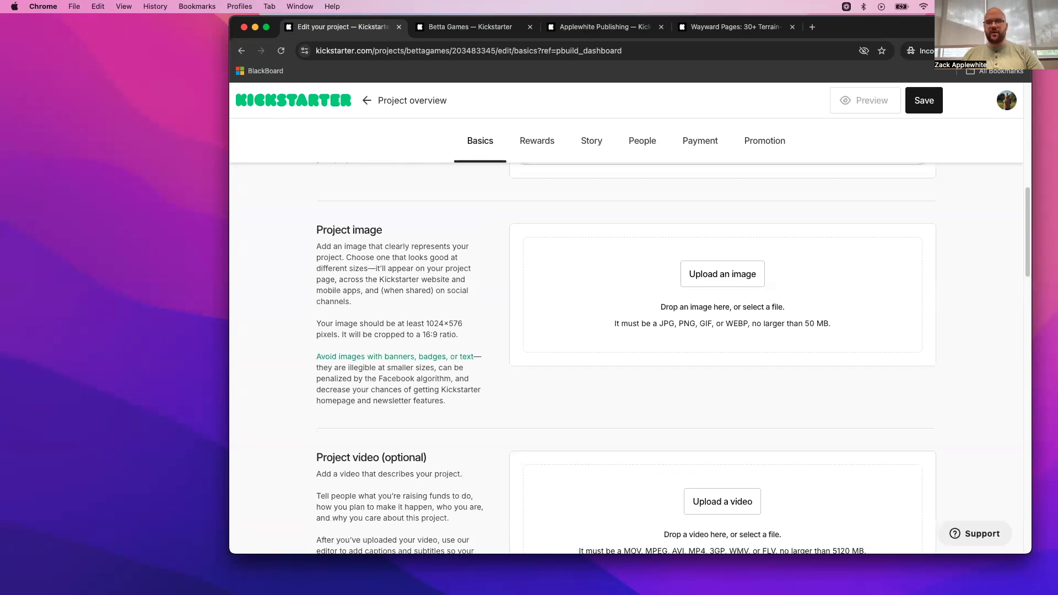
left_click(729, 283)
left_click(713, 279)
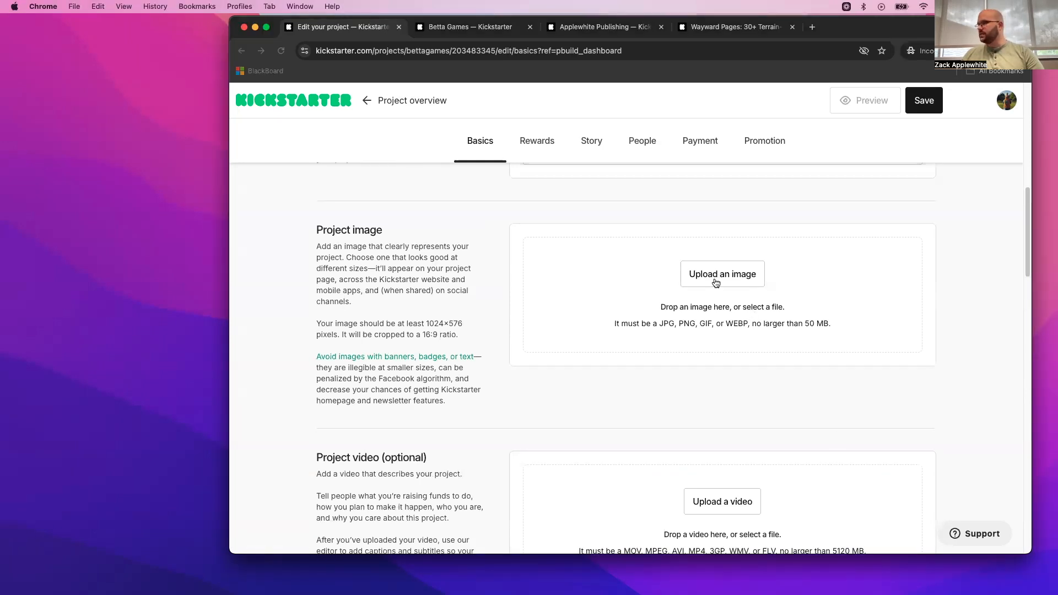
left_click(712, 275)
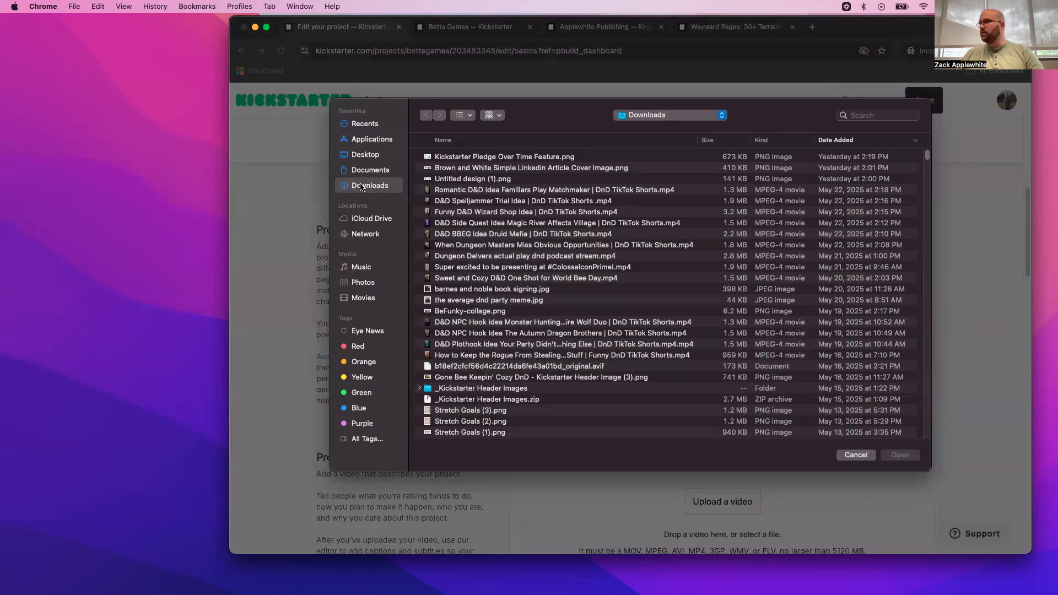
left_click(370, 156)
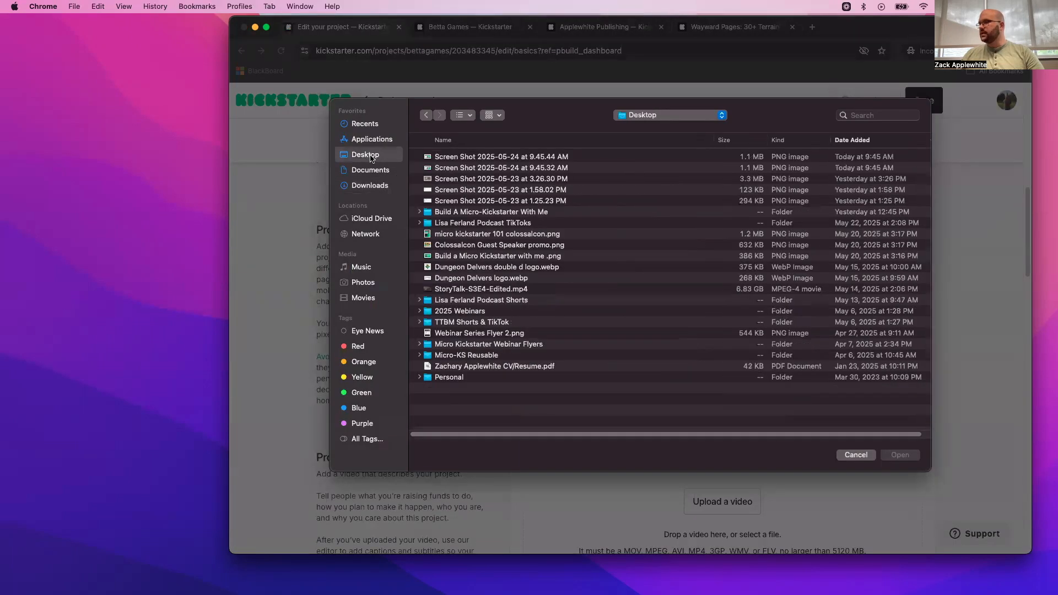
double_click(456, 215)
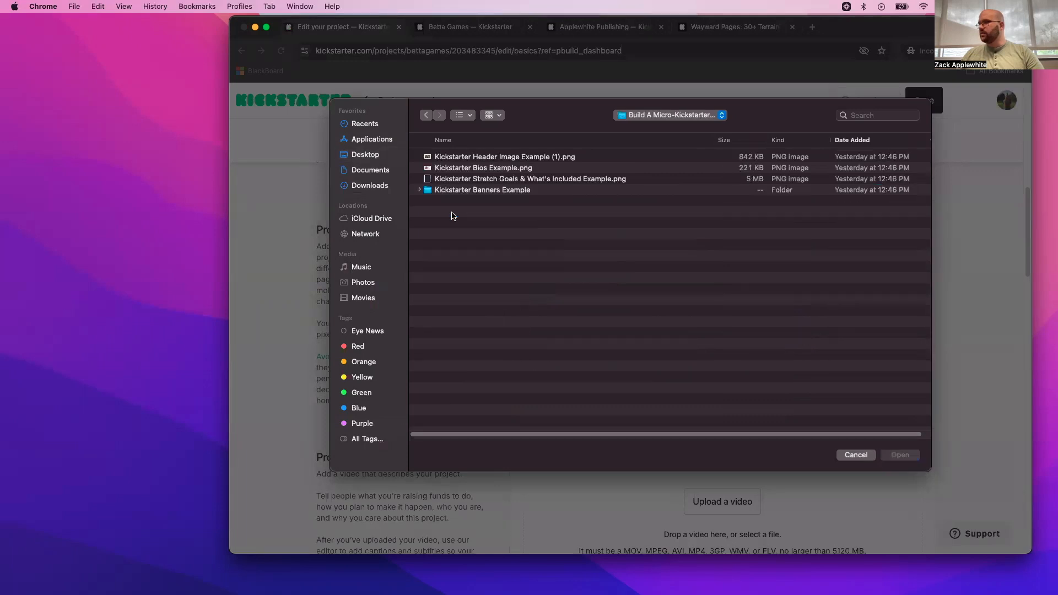
left_click(498, 161)
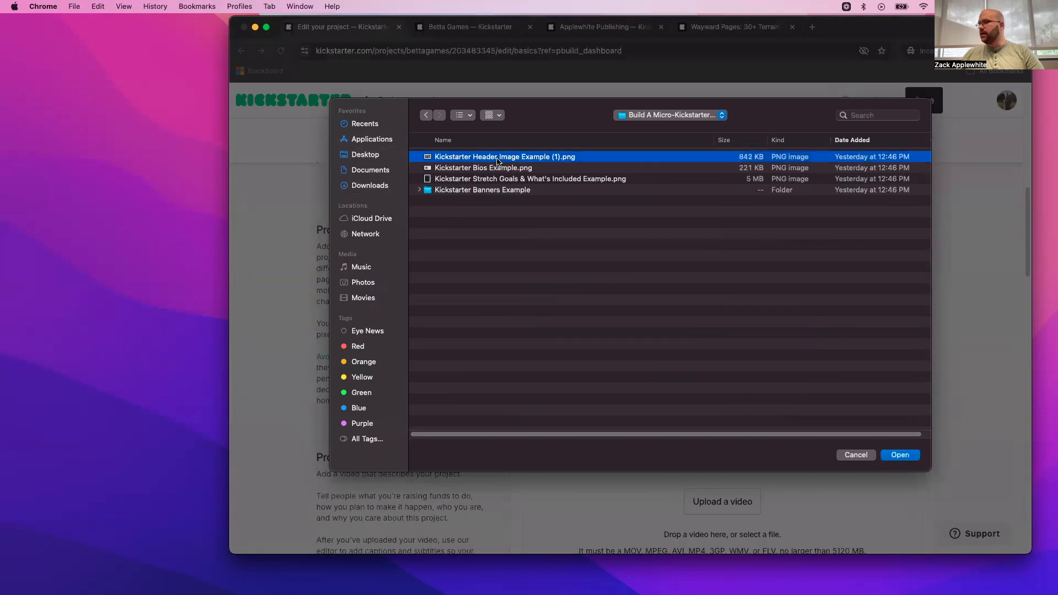
key("Return")
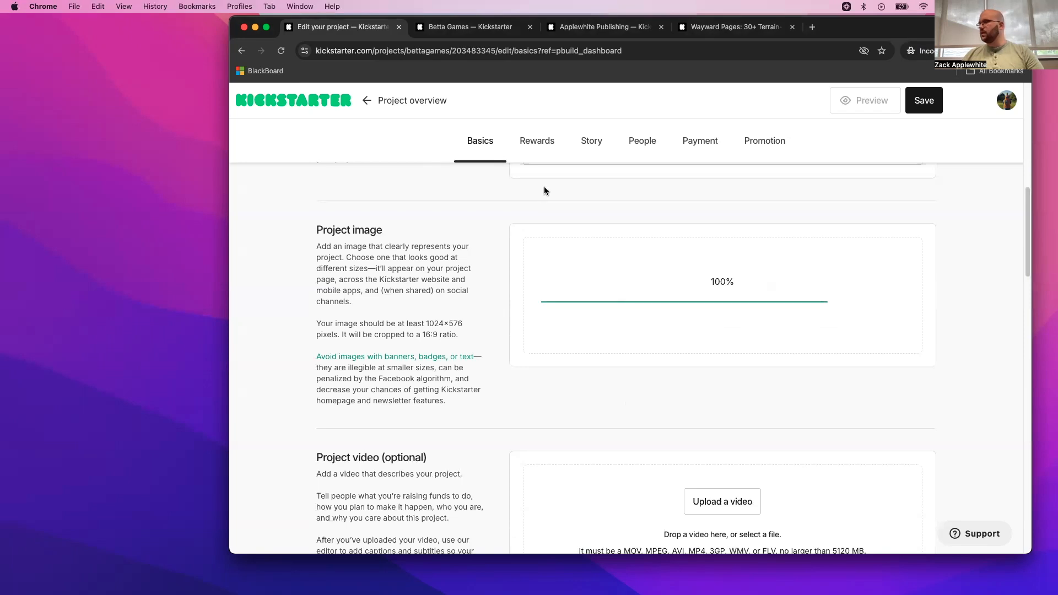
scroll(901, 357, "down", 1)
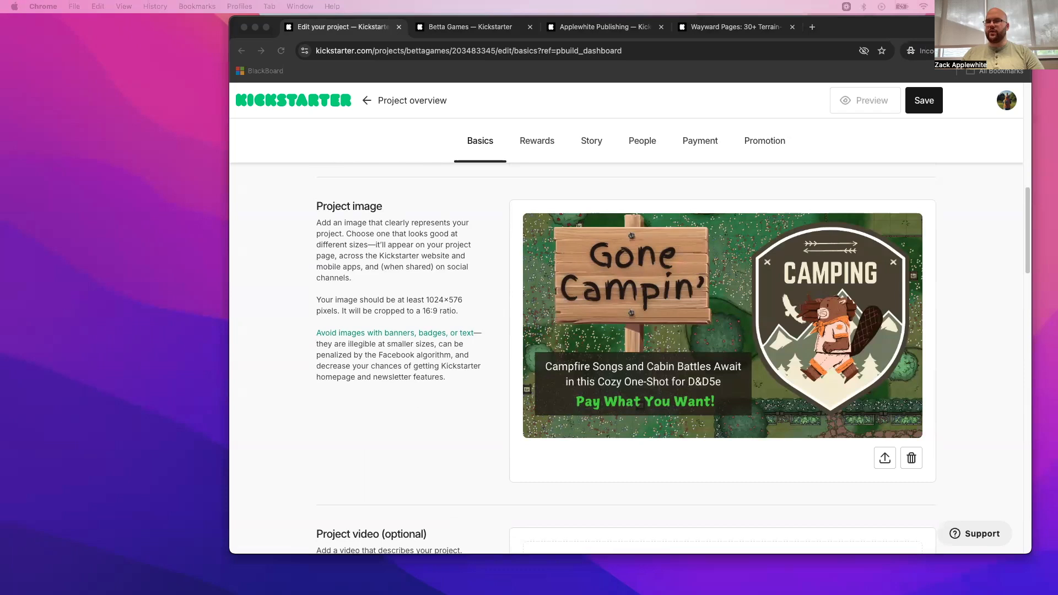
- Switch to the Canva design "Kickstarter Header Image Example" and examine the main image dimensions on page 1
left_click_drag(0, 37, 935, 79)
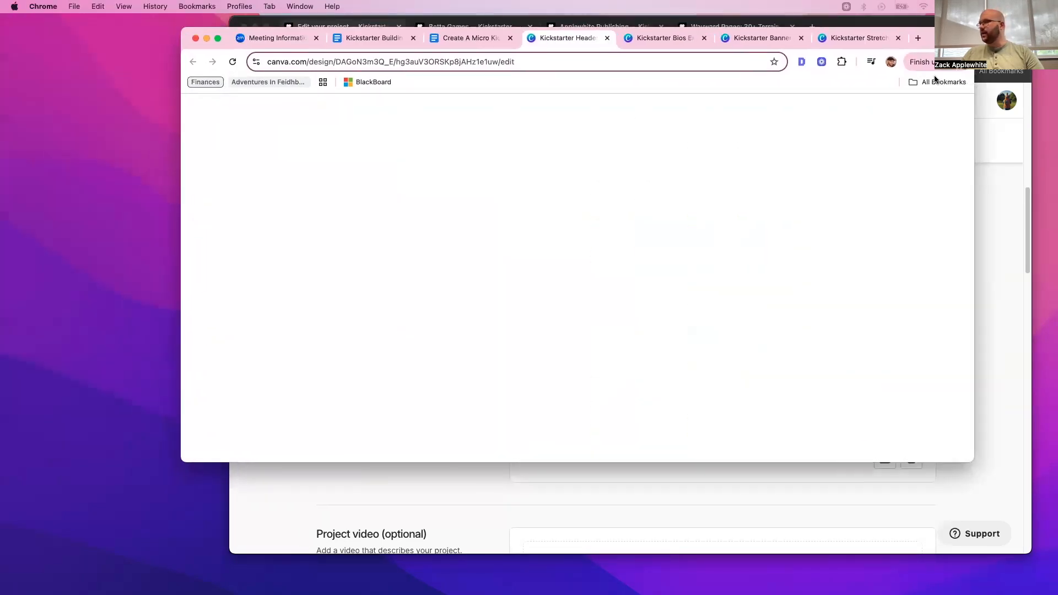
scroll(770, 276, "up", 3)
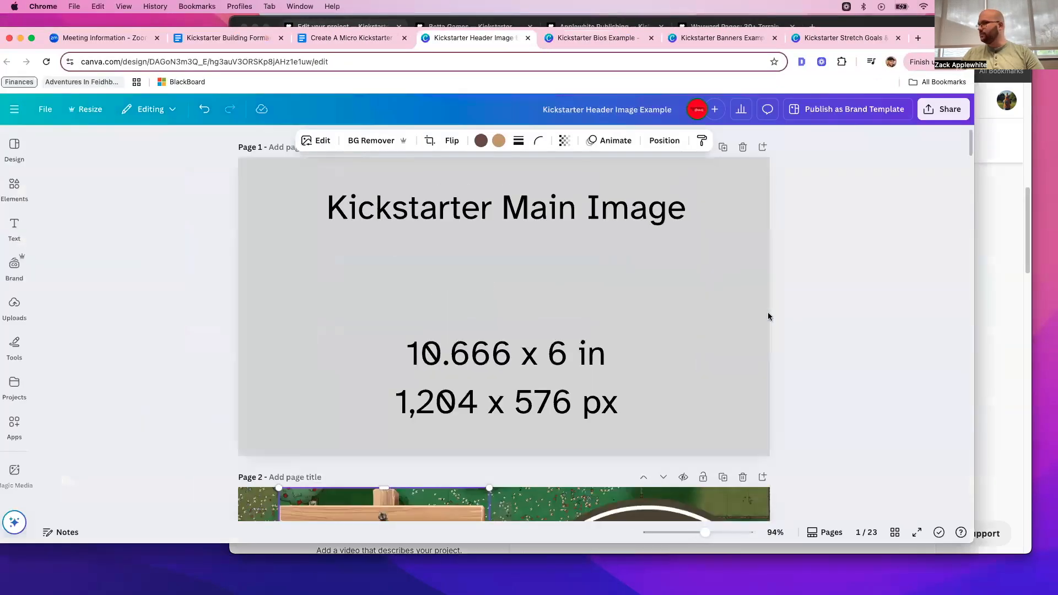
scroll(632, 279, "down", 2)
scroll(632, 275, "up", 2)
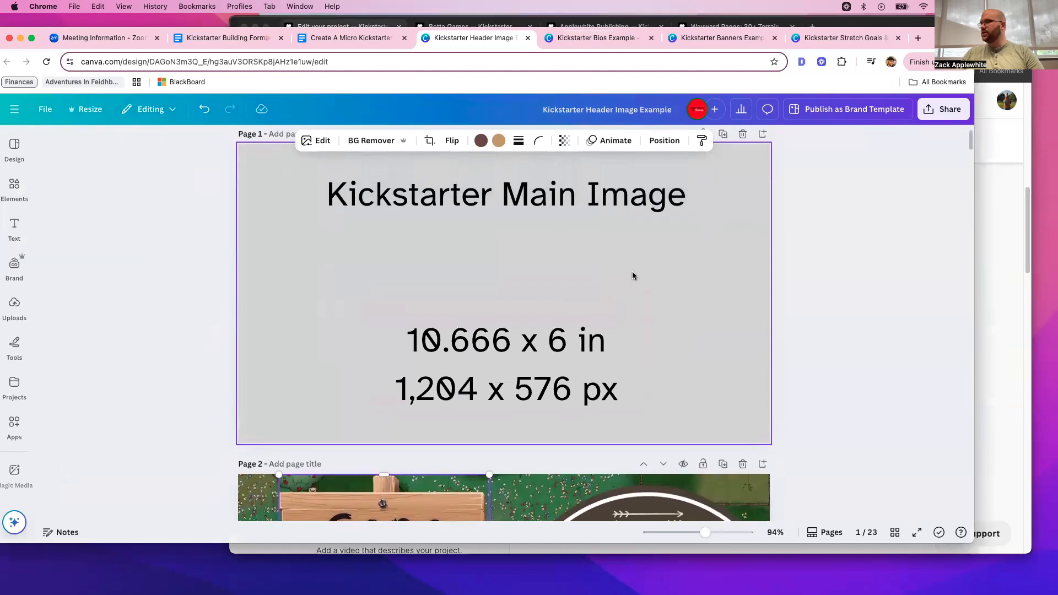
scroll(632, 277, "up", 1)
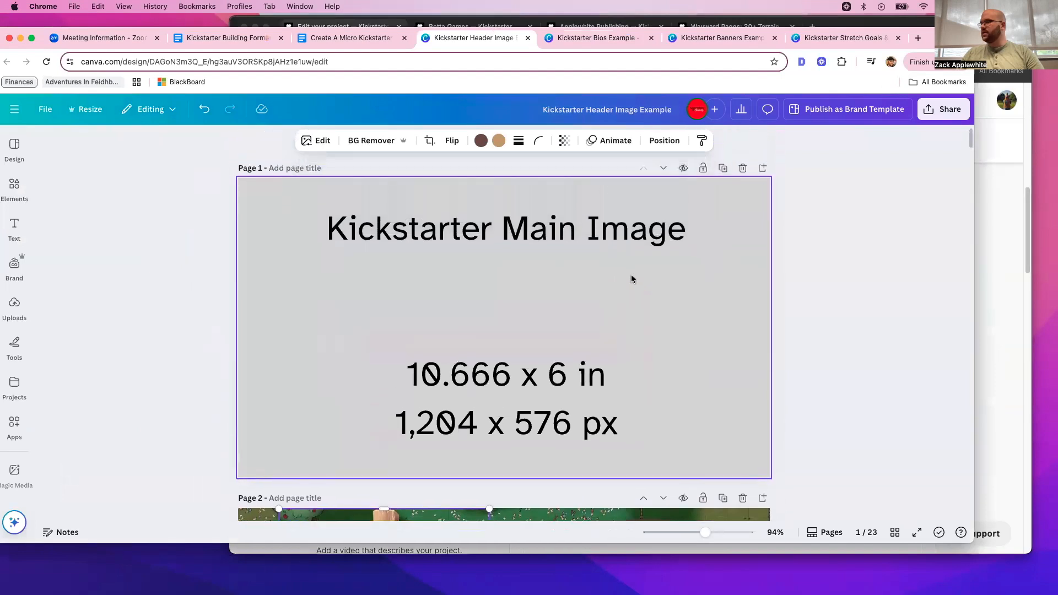
left_click(620, 418)
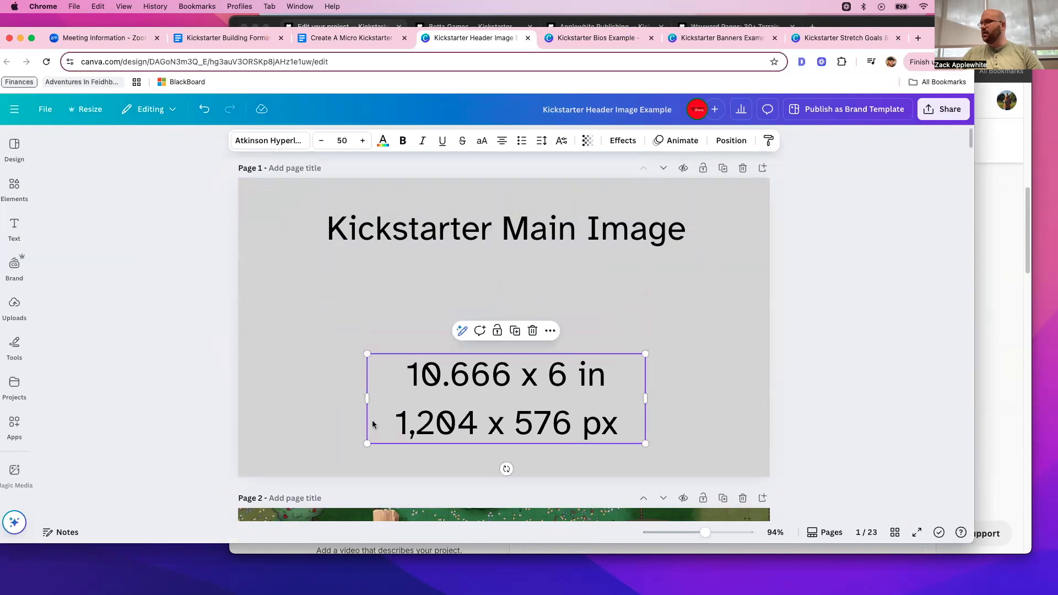
- Examine the "Pay What You Want!" callout on the Gone Campin' header and compare it with the header designs through page 5
scroll(786, 393, "down", 5)
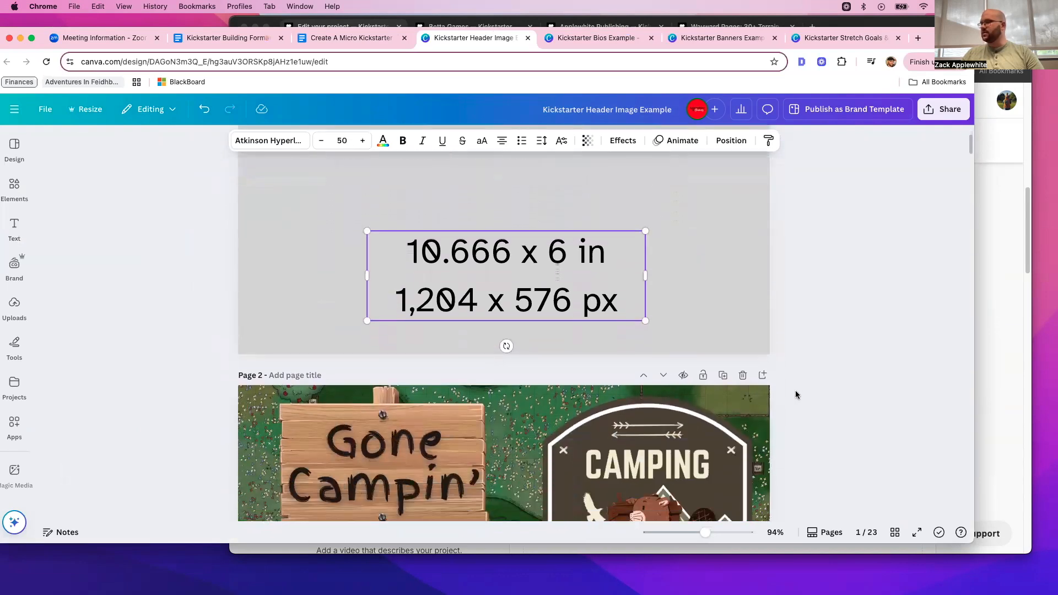
scroll(798, 395, "down", 1)
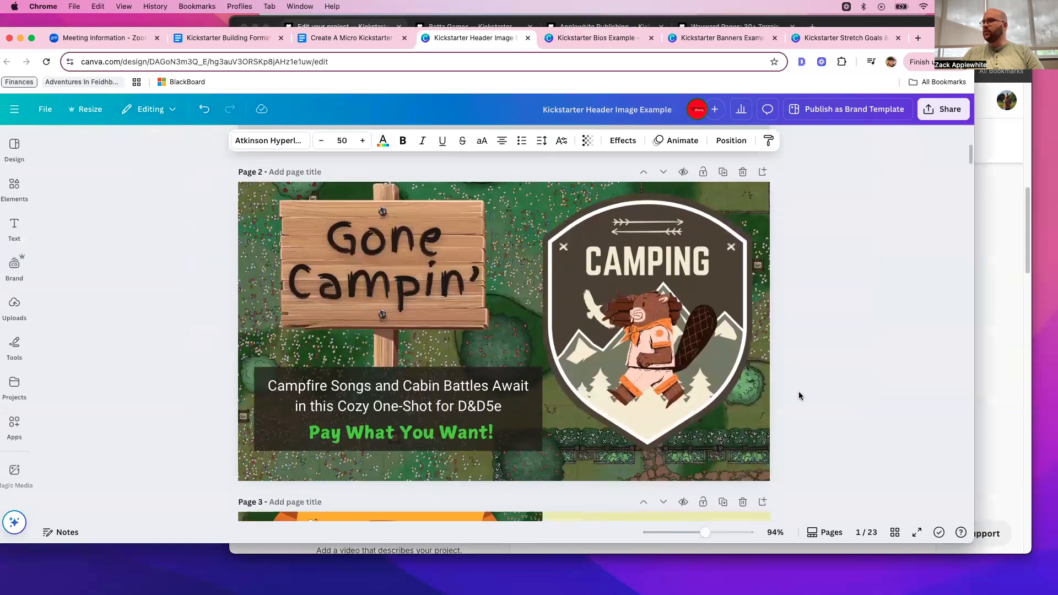
left_click(800, 395)
left_click(388, 427)
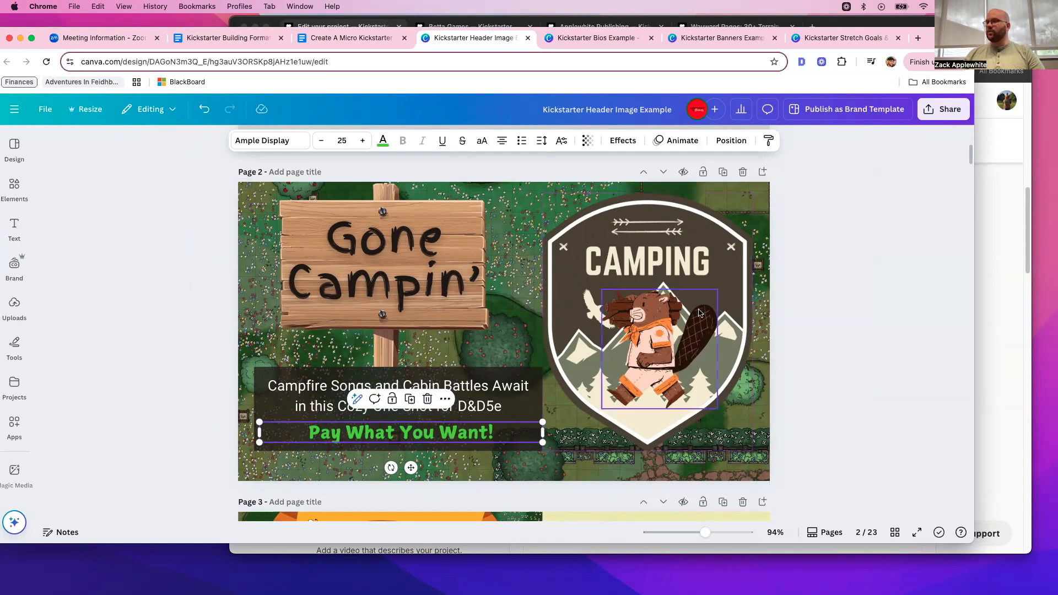
scroll(699, 309, "down", 7)
scroll(699, 312, "down", 12)
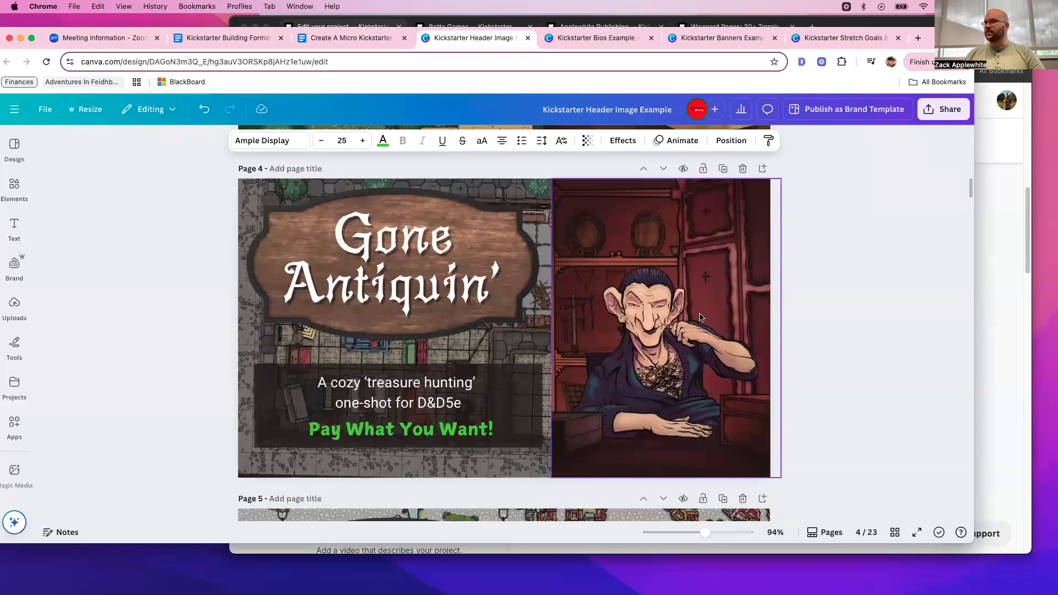
scroll(698, 318, "down", 2)
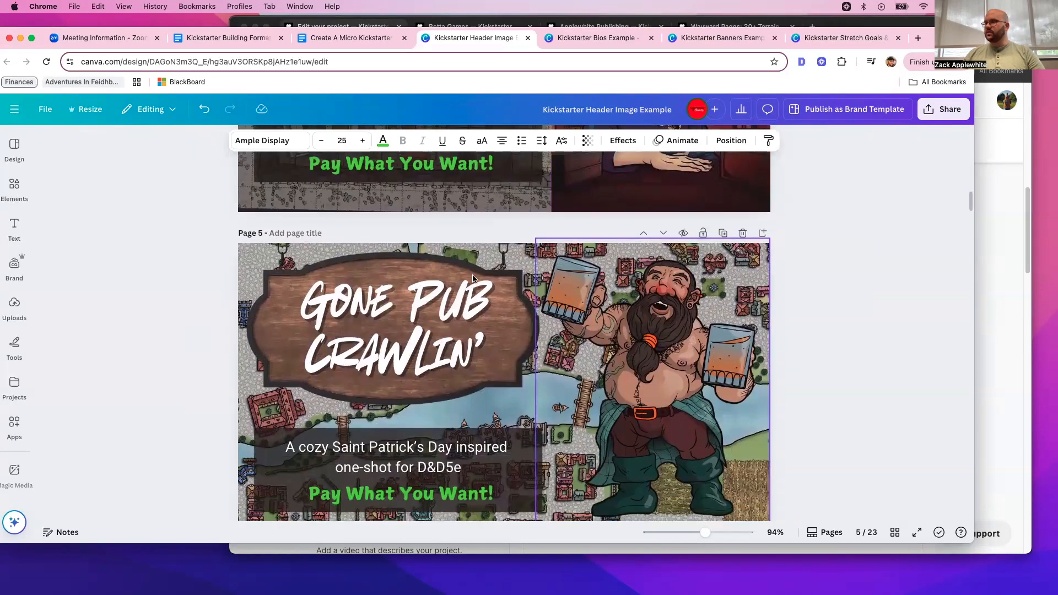
- Review the Gone Campin' header's tagline and artwork on page 2, and return to the Kickstarter project editor
scroll(561, 361, "up", 8)
scroll(562, 361, "up", 12)
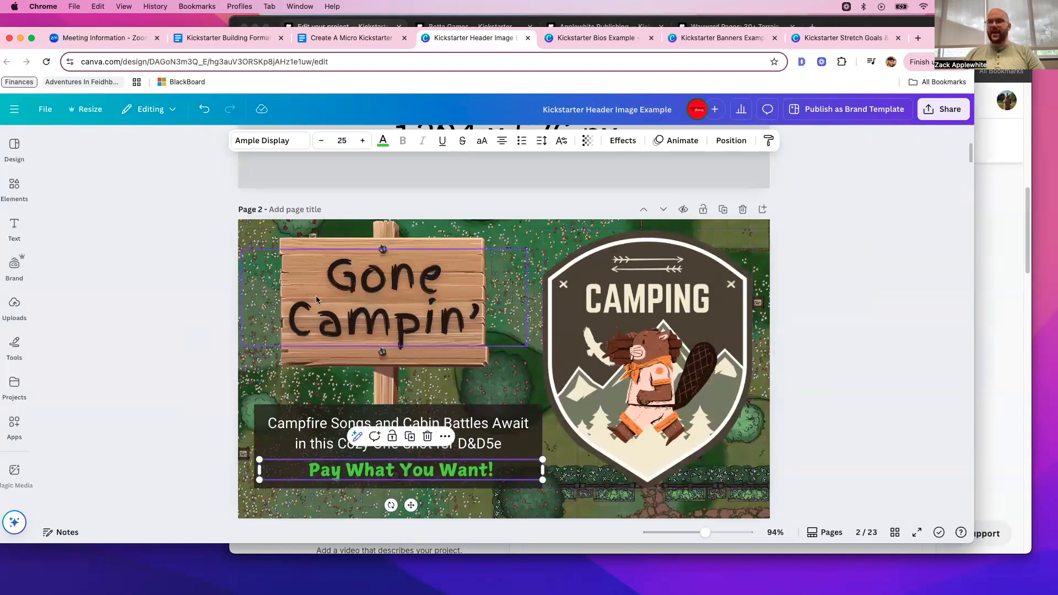
scroll(367, 305, "down", 2)
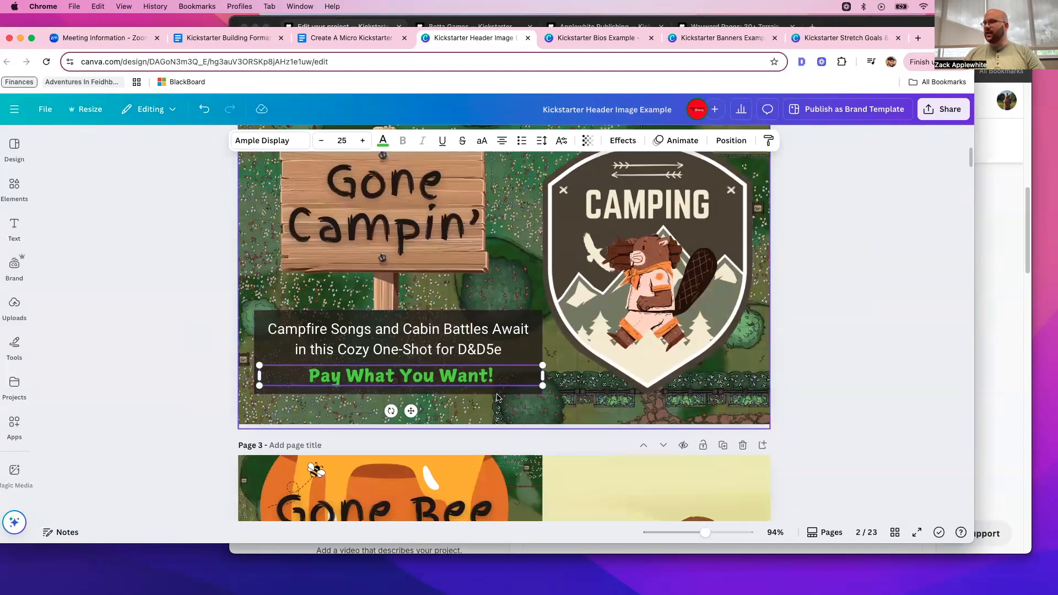
left_click(322, 340)
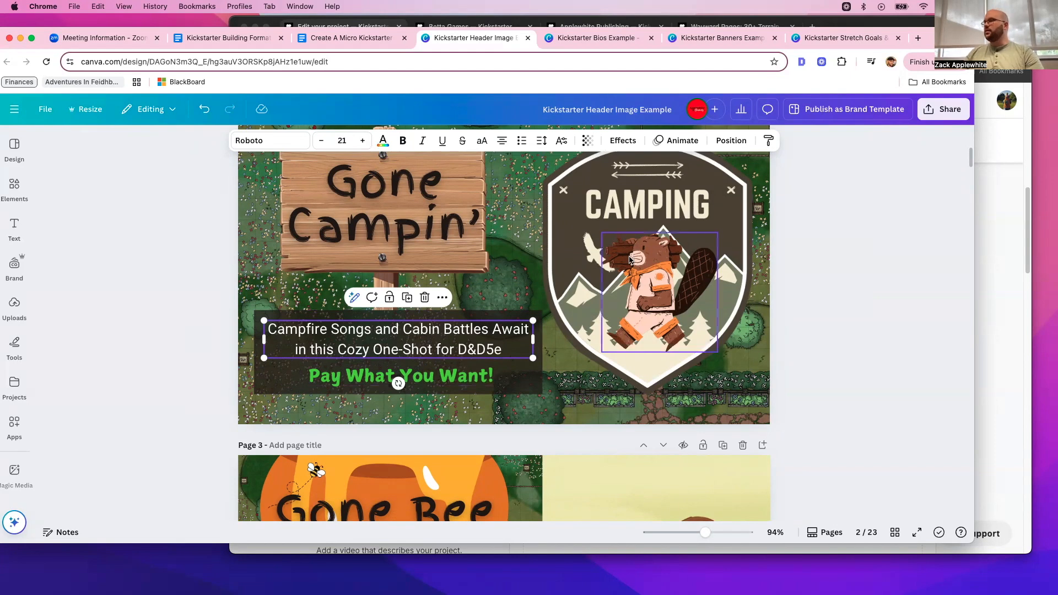
scroll(636, 268, "down", 2)
scroll(636, 269, "up", 3)
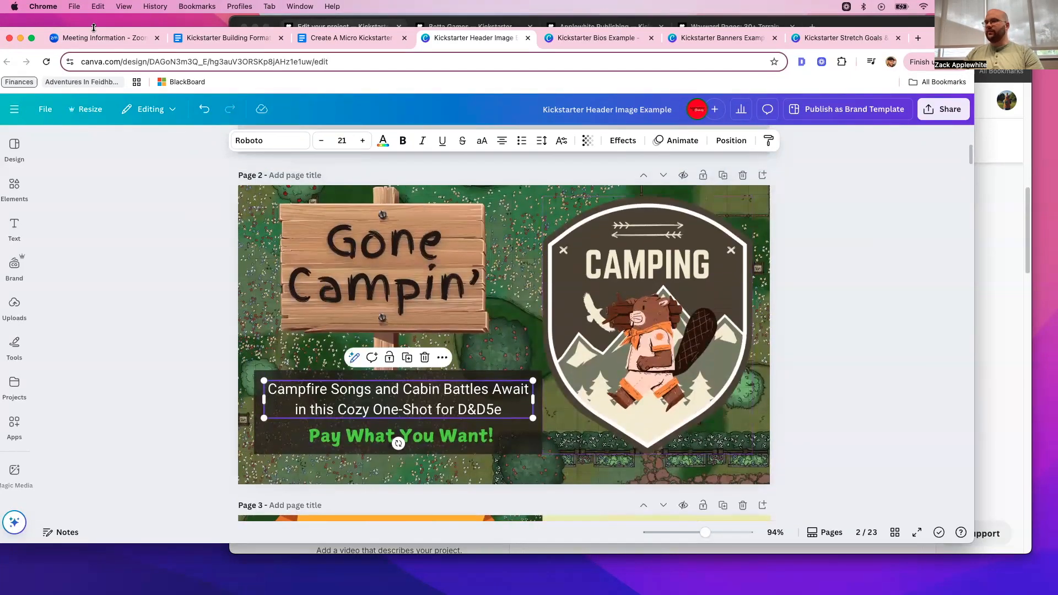
left_click_drag(932, 41, 2, 138)
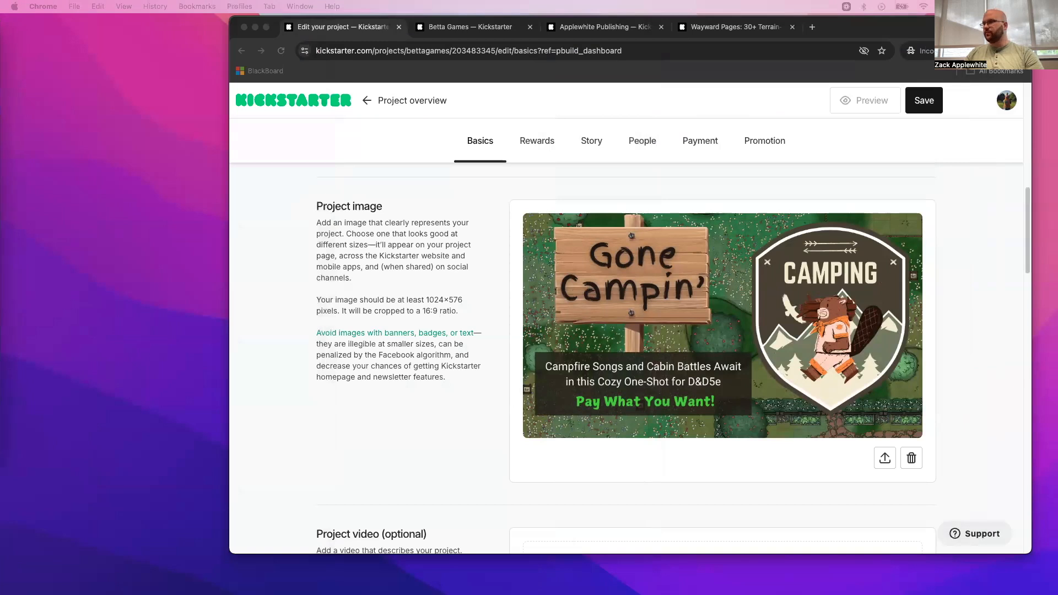
- Skip the optional project video and set the funding goal amount to $50
scroll(752, 394, "down", 3)
scroll(754, 398, "down", 2)
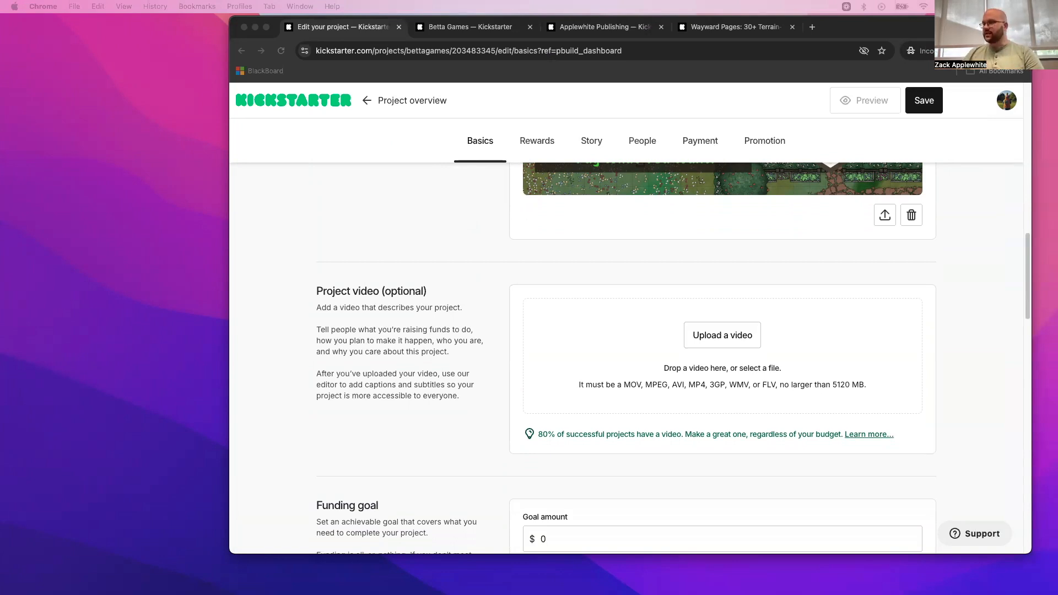
scroll(822, 363, "down", 5)
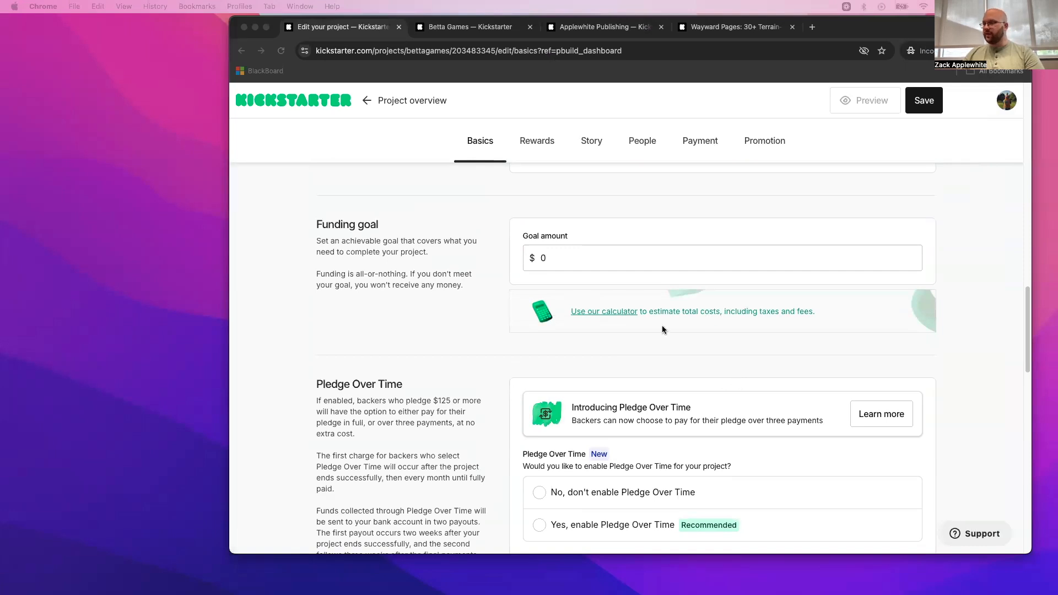
left_click(576, 260)
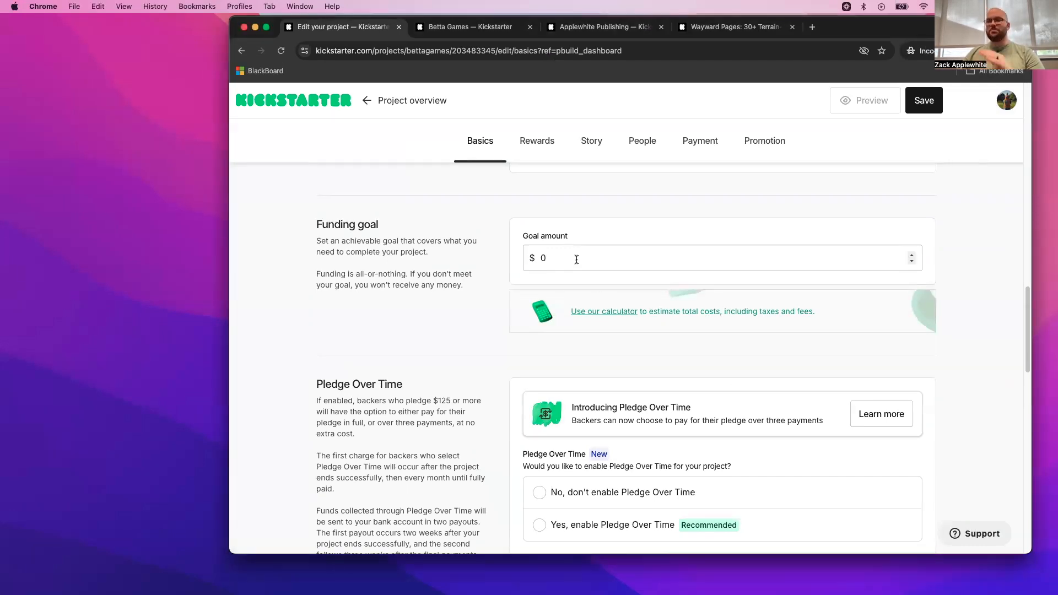
double_click(563, 256)
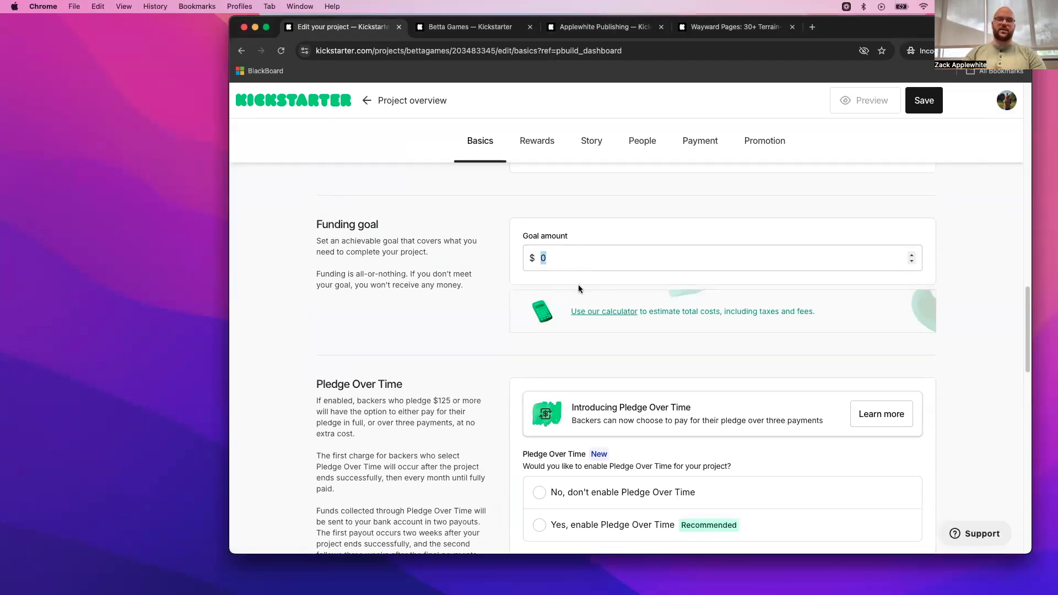
type("50")
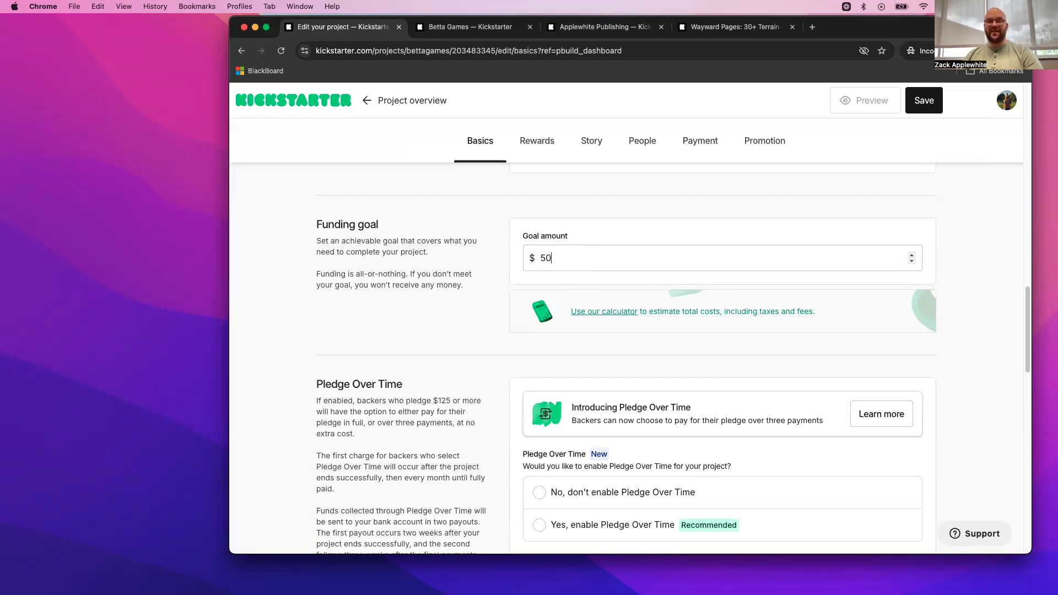
scroll(503, 357, "down", 5)
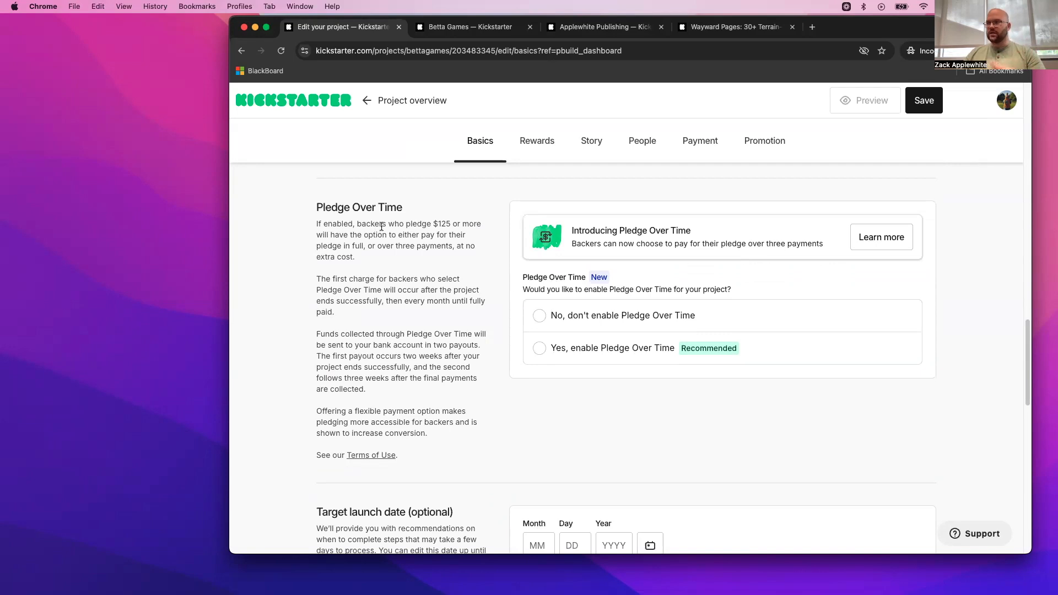
- Review the Pledge Over Time backer threshold and payout terms, and choose not to enable it for the project
left_click_drag(357, 224, 449, 226)
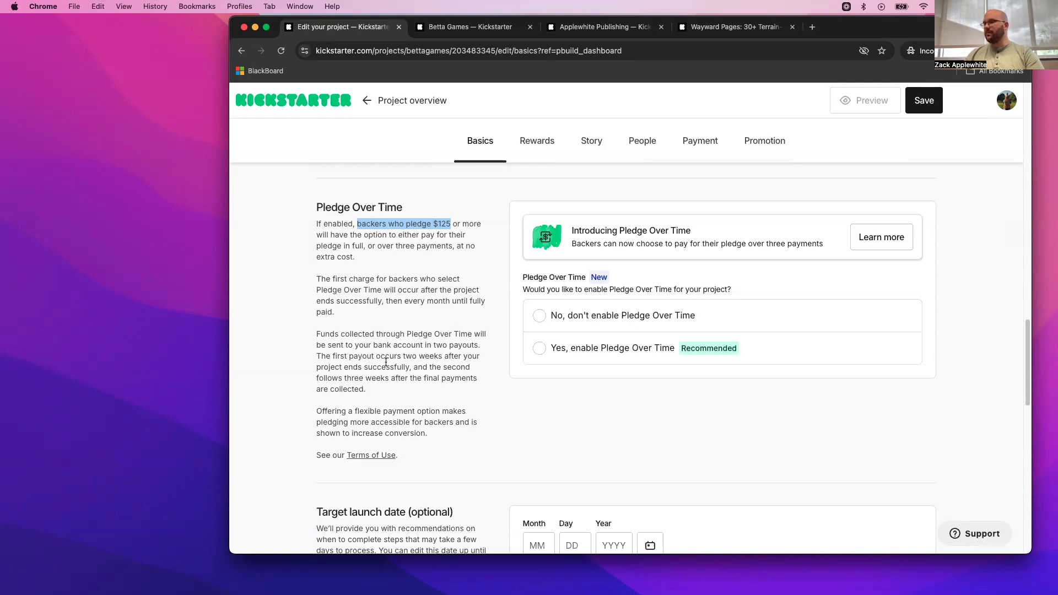
left_click_drag(346, 378, 478, 391)
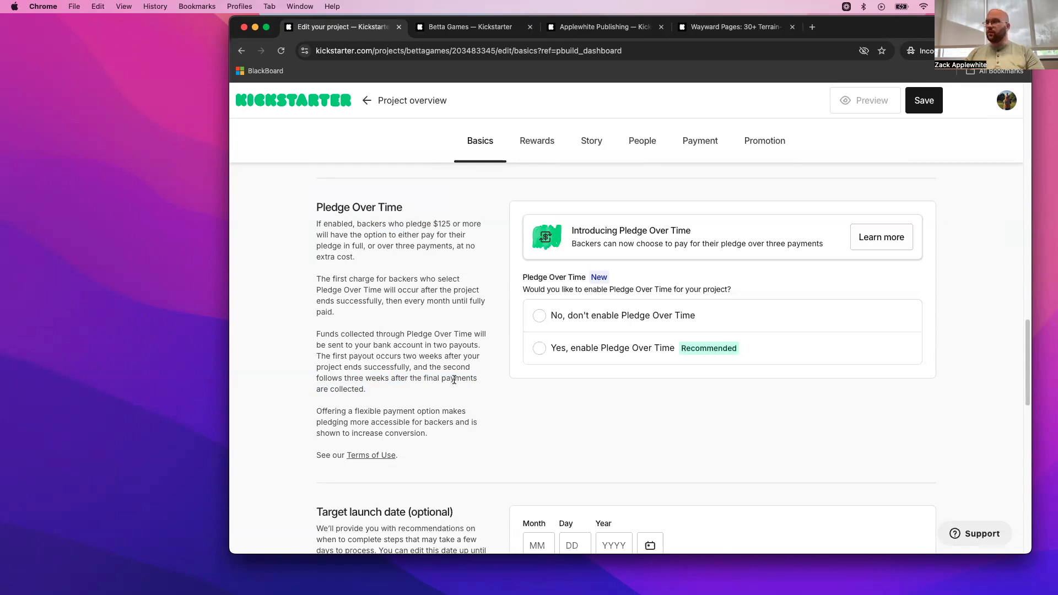
left_click(555, 318)
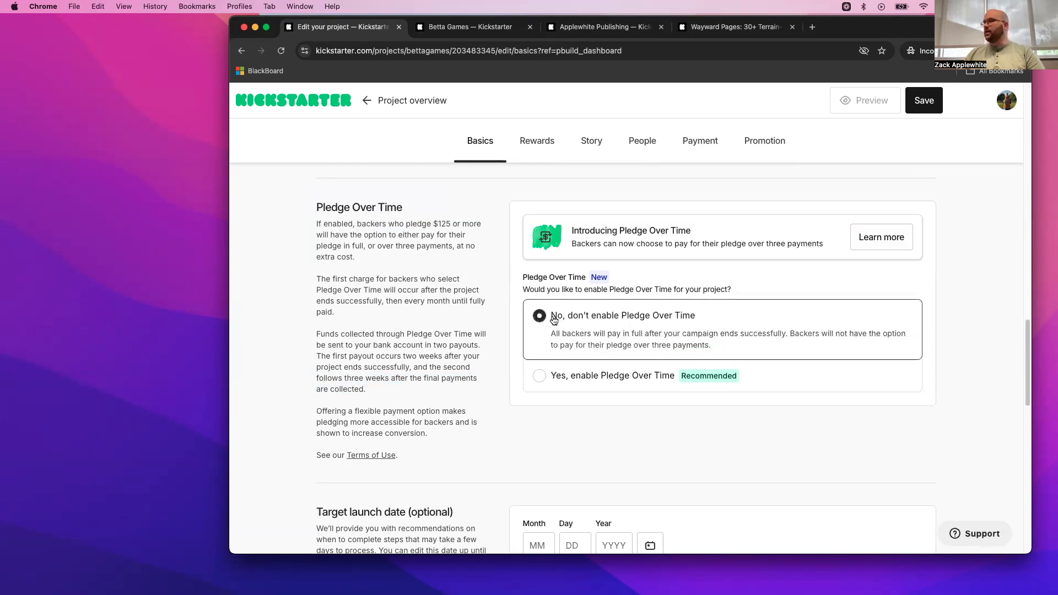
- Set the project's target launch date to June 10, 2025
scroll(501, 392, "down", 5)
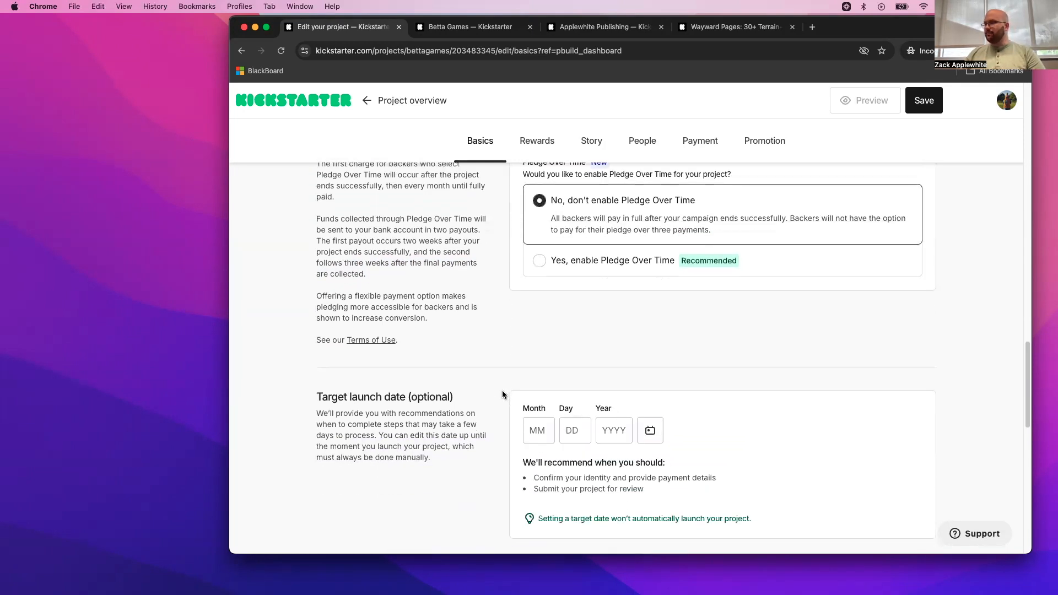
scroll(503, 394, "down", 1)
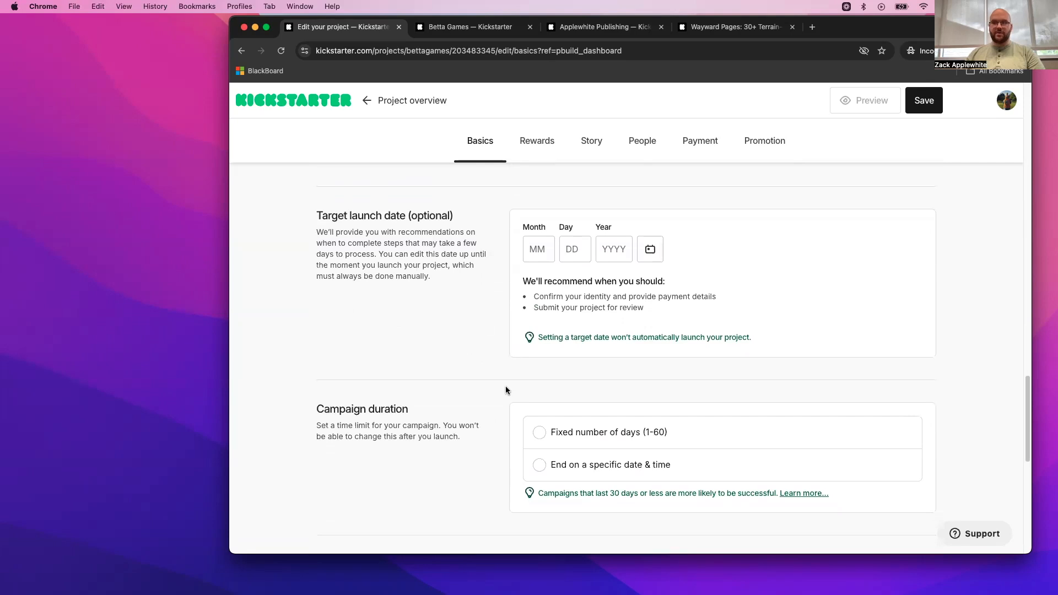
left_click(644, 248)
left_click(701, 285)
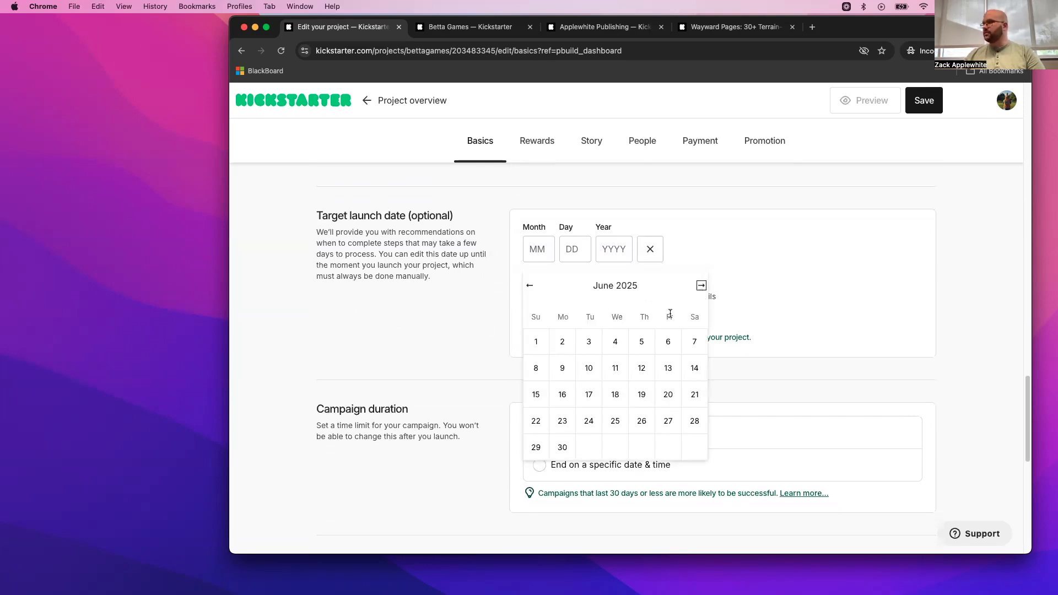
left_click(565, 342)
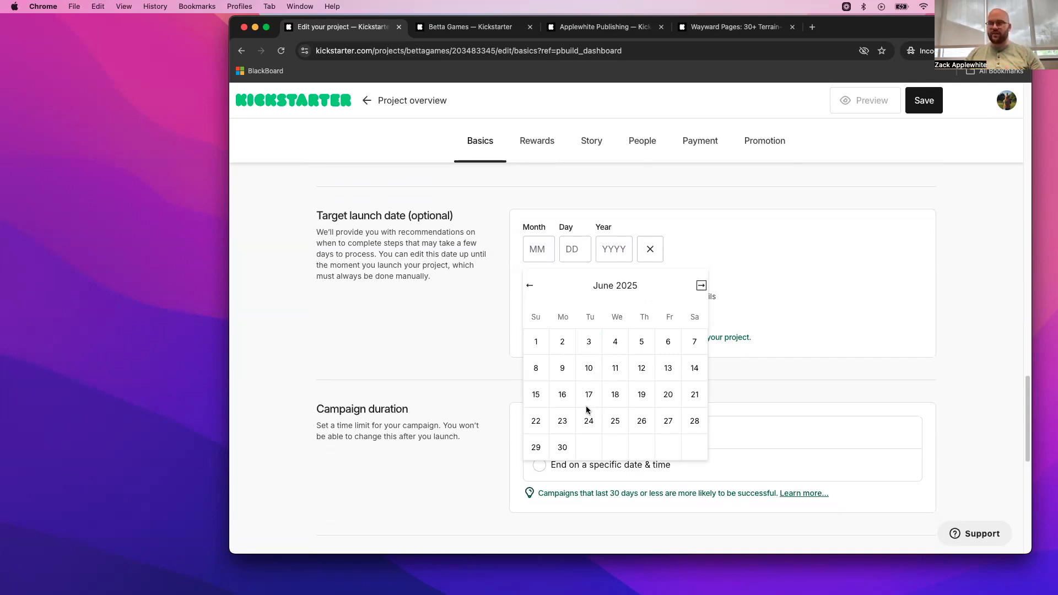
left_click(589, 368)
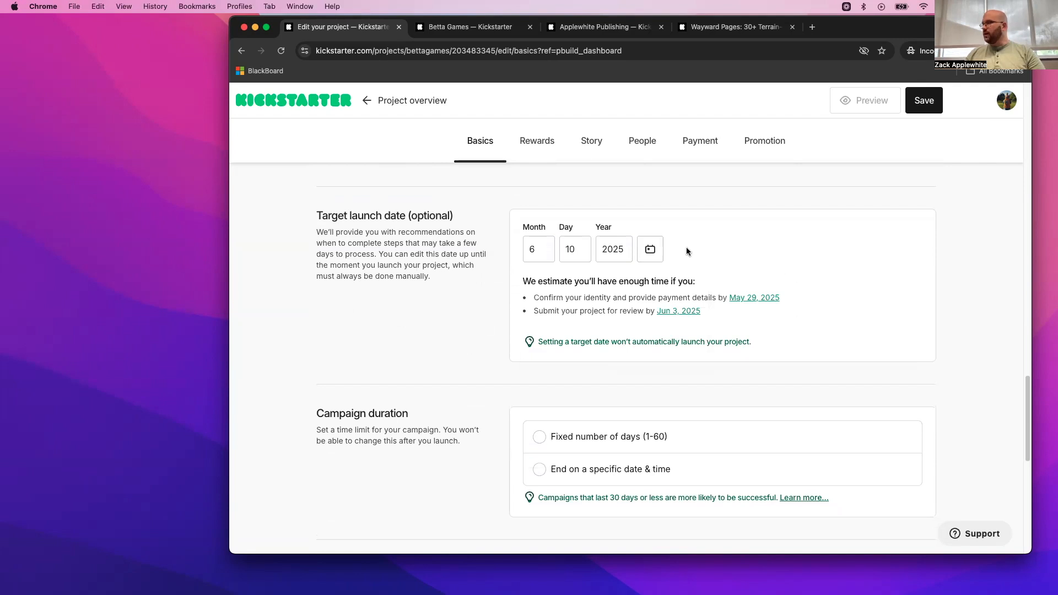
- Set the campaign duration to a fixed number of days, with 7 days as the length
scroll(771, 277, "down", 3)
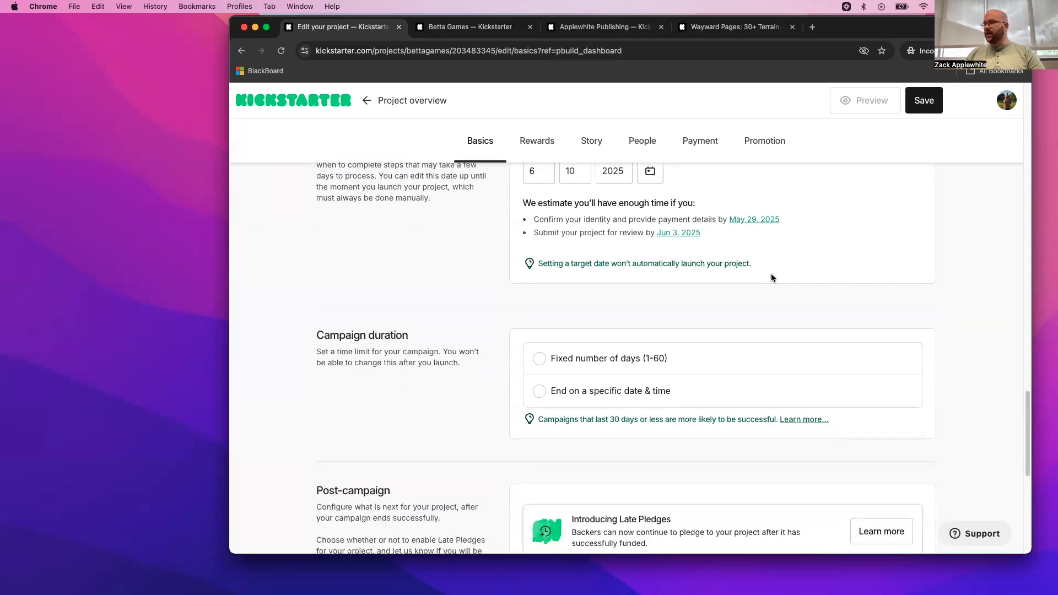
scroll(772, 277, "down", 2)
left_click(578, 322)
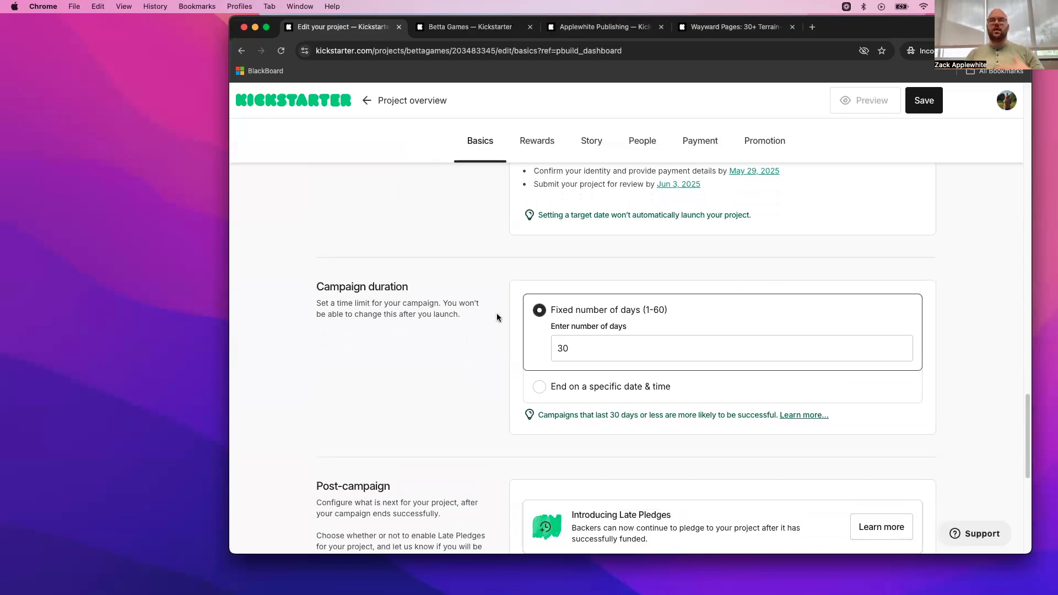
double_click(600, 342)
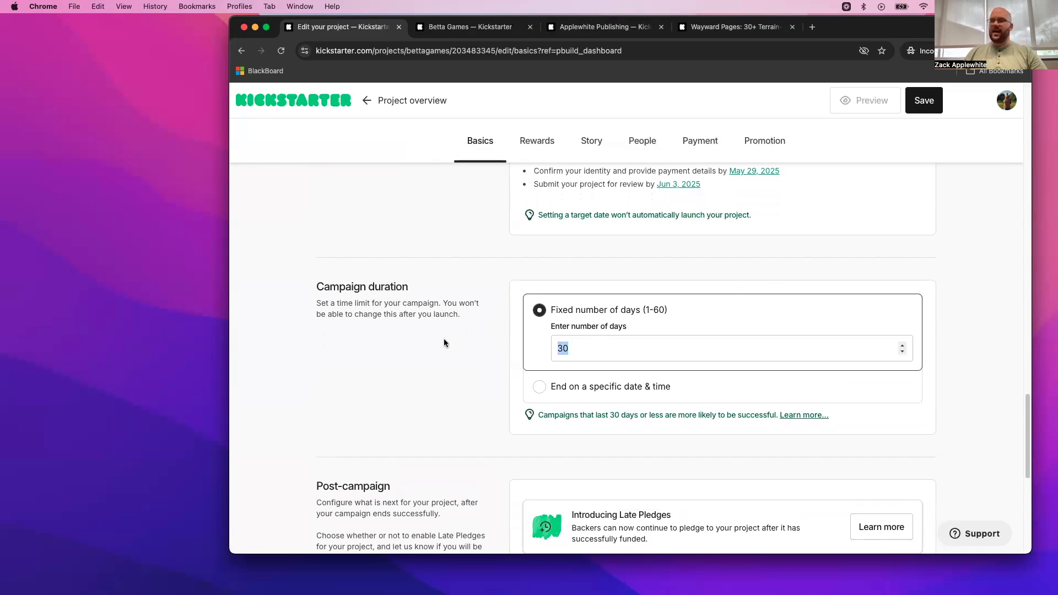
type("7")
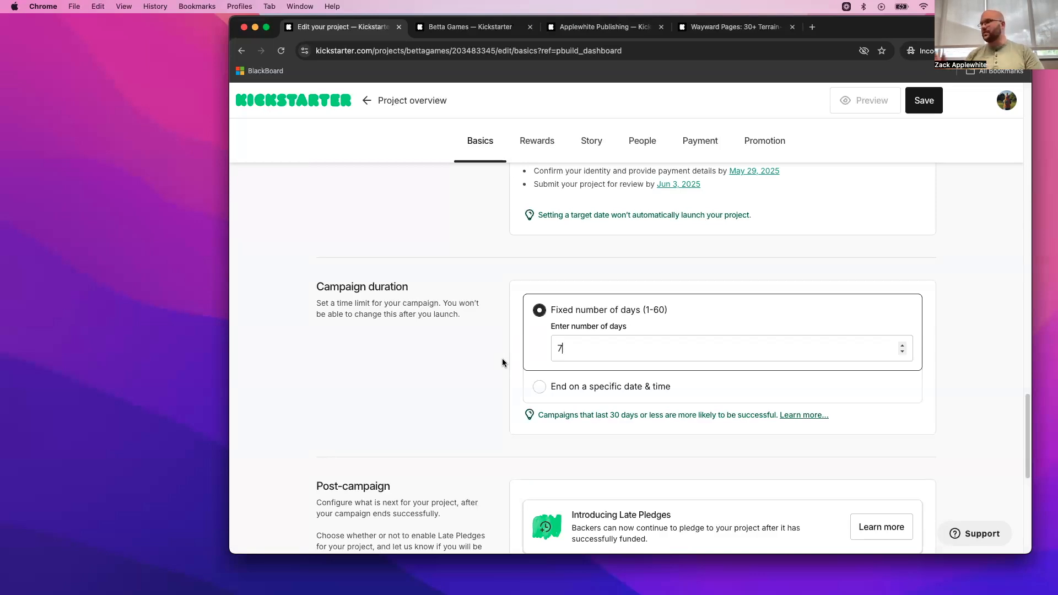
key("BackSpace")
type("5")
scroll(600, 321, "down", 5)
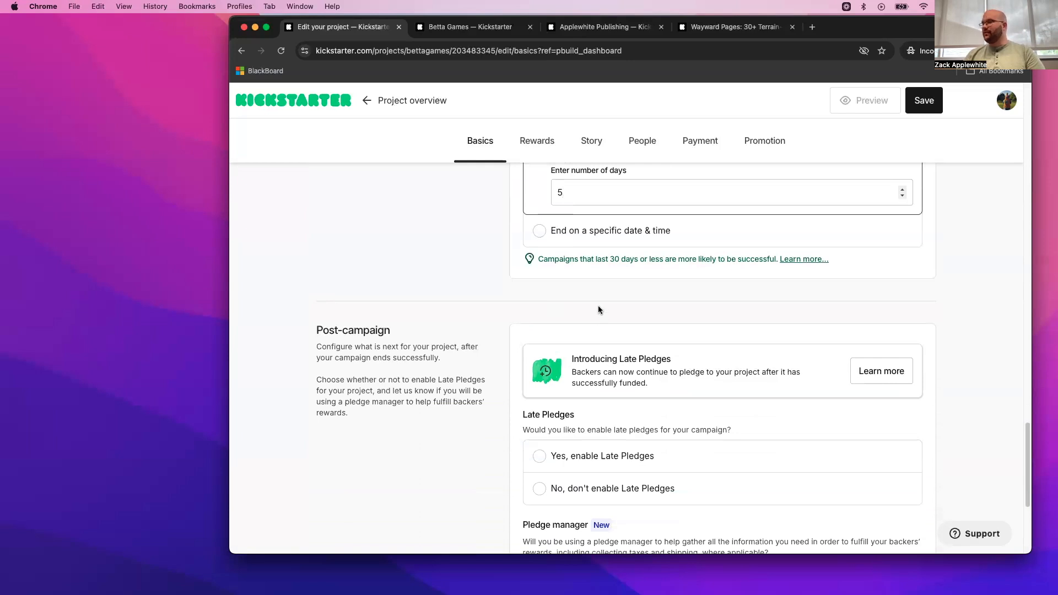
scroll(533, 280, "up", 3)
left_click_drag(585, 300, 480, 298)
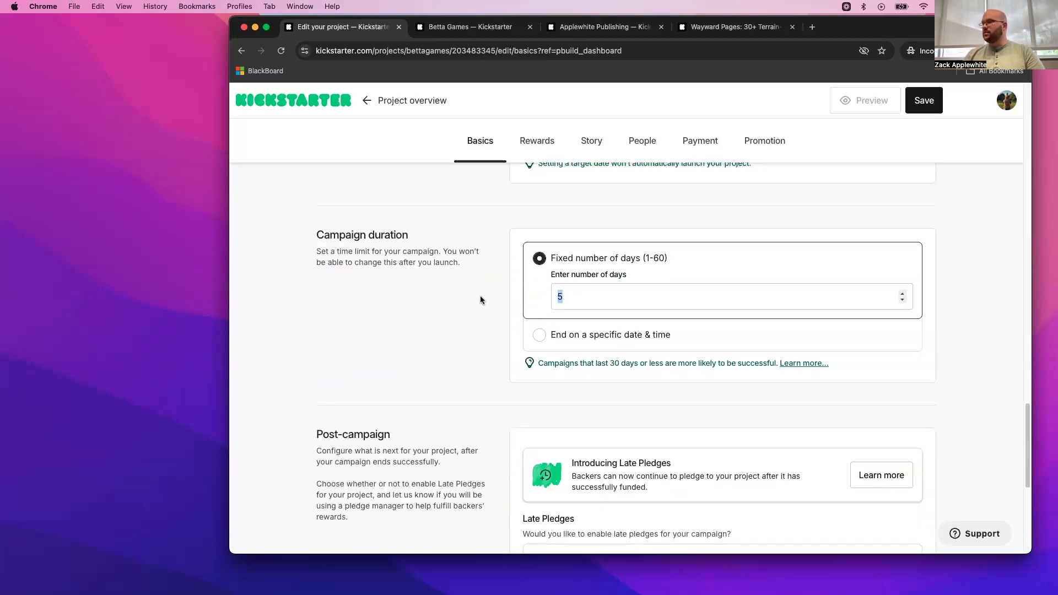
type("7")
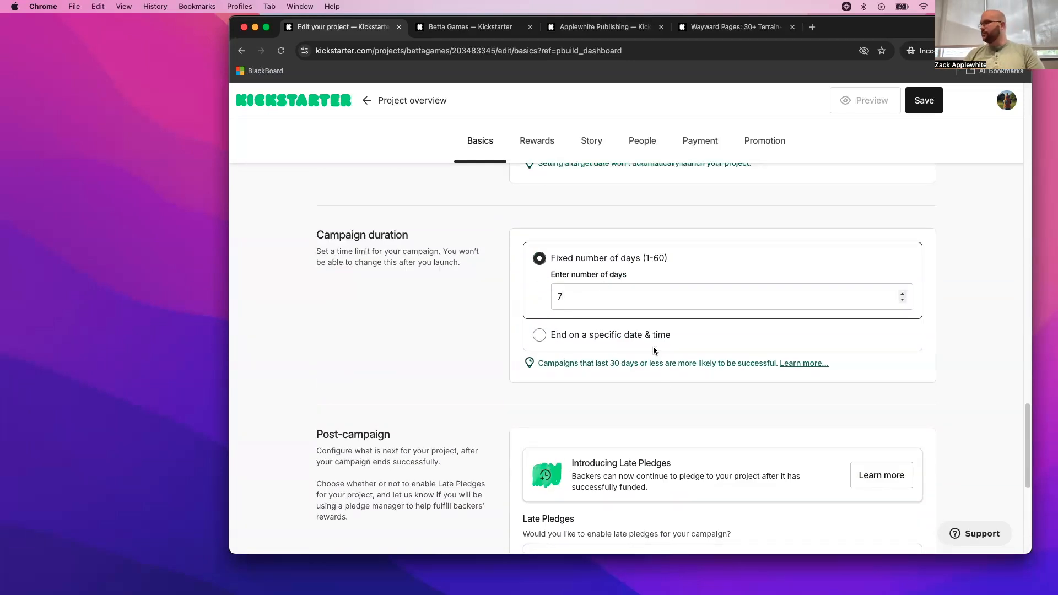
- Choose not to enable Late Pledges in the post-campaign settings
scroll(695, 416, "down", 3)
scroll(695, 420, "down", 3)
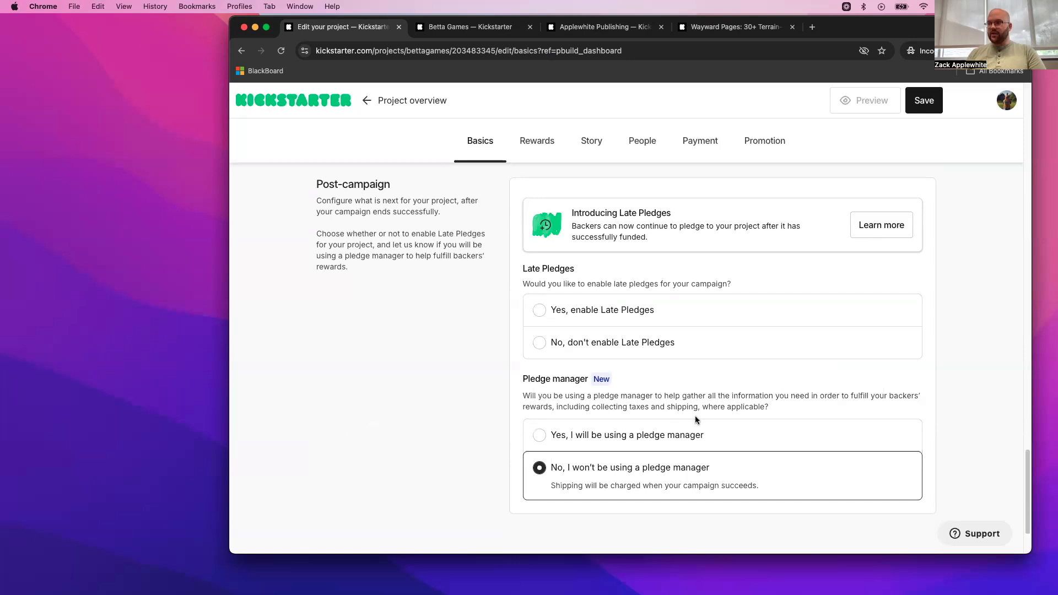
left_click(538, 310)
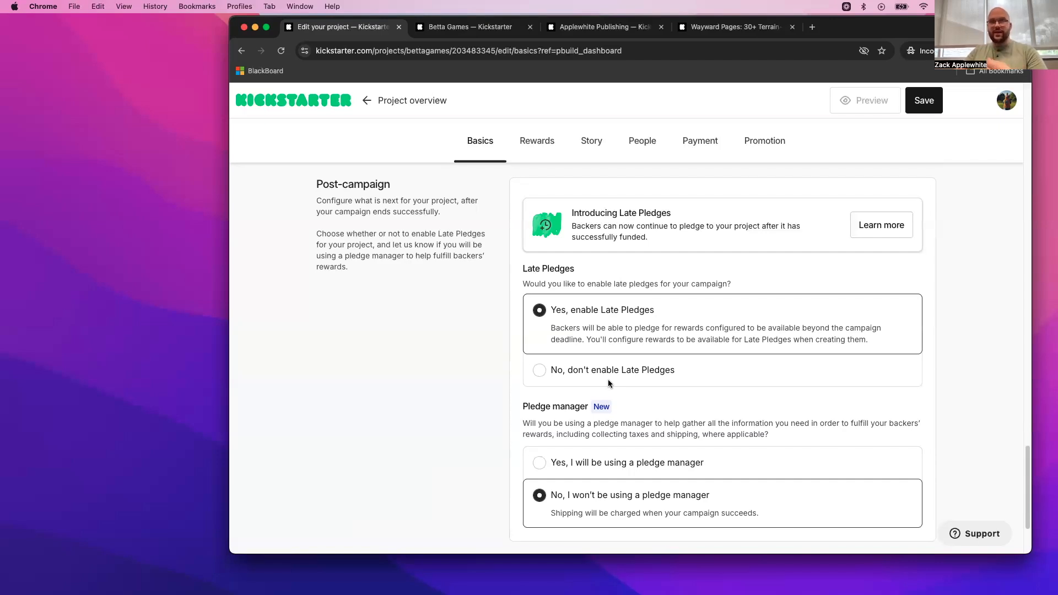
left_click(581, 371)
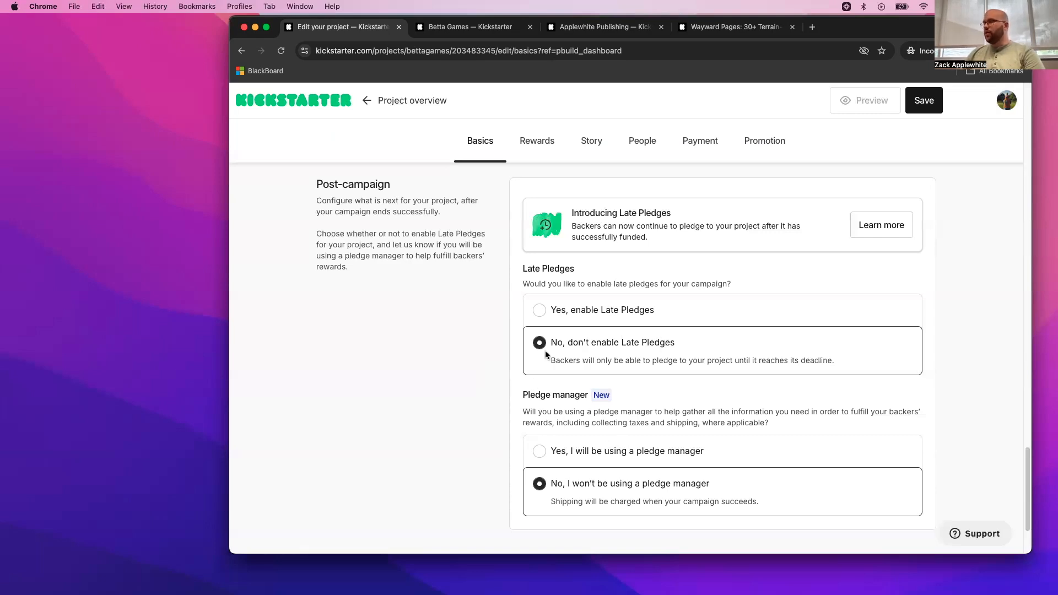
- Keep the option of not using a pledge manager and save the Basics section
scroll(642, 387, "down", 3)
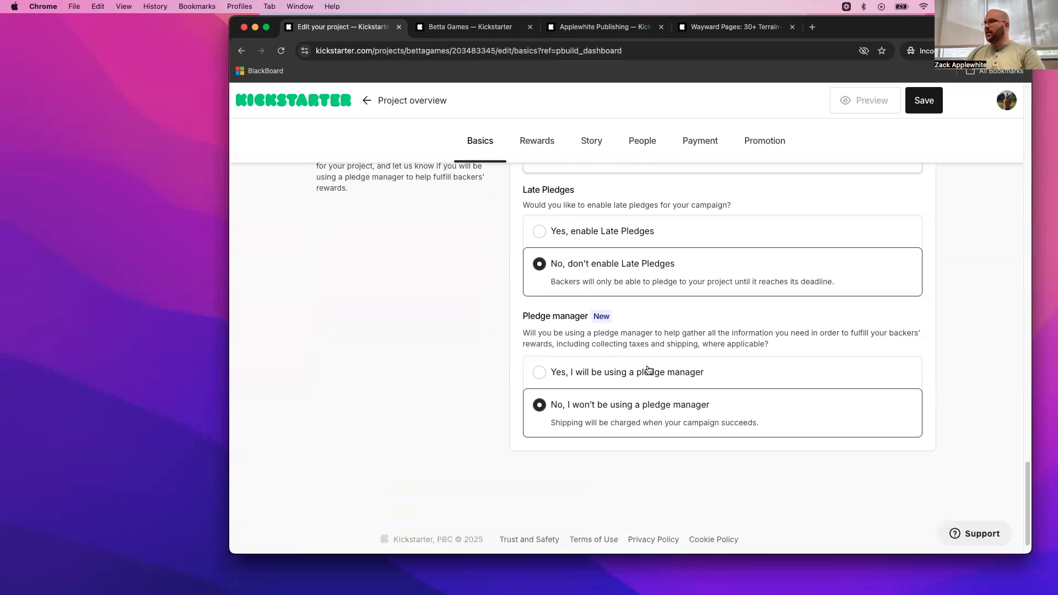
scroll(655, 390, "down", 1)
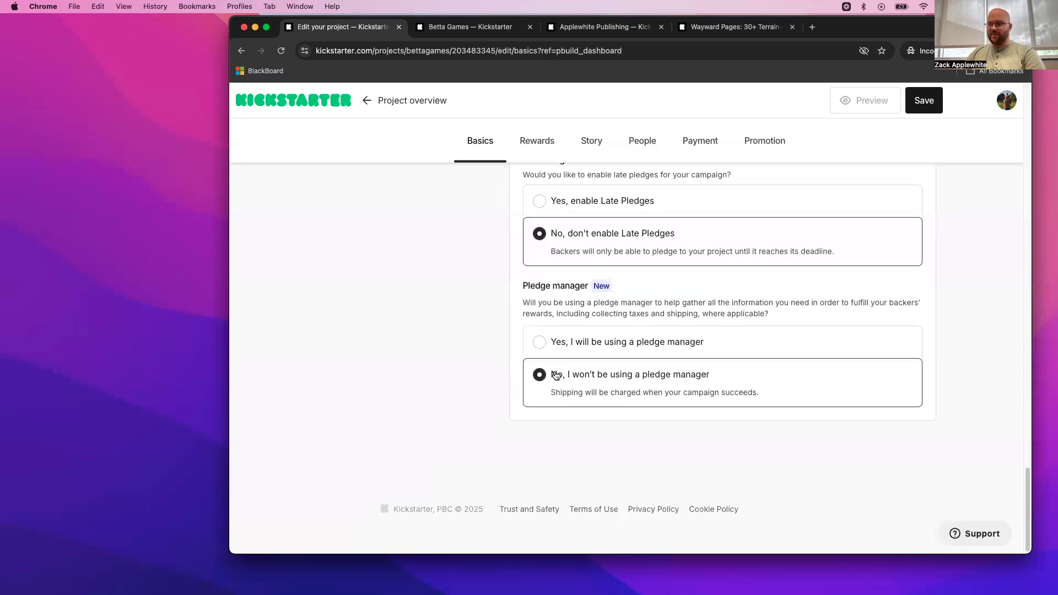
scroll(636, 418, "up", 1)
left_click(924, 106)
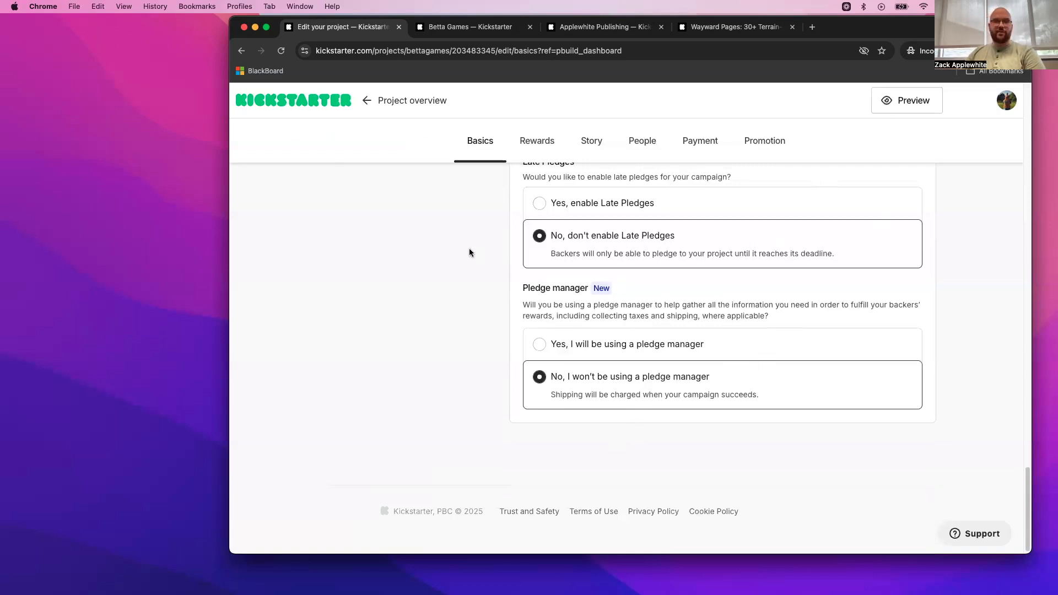
- Open the project's Rewards section and look over its items, add-ons and reward tiers
scroll(578, 210, "up", 15)
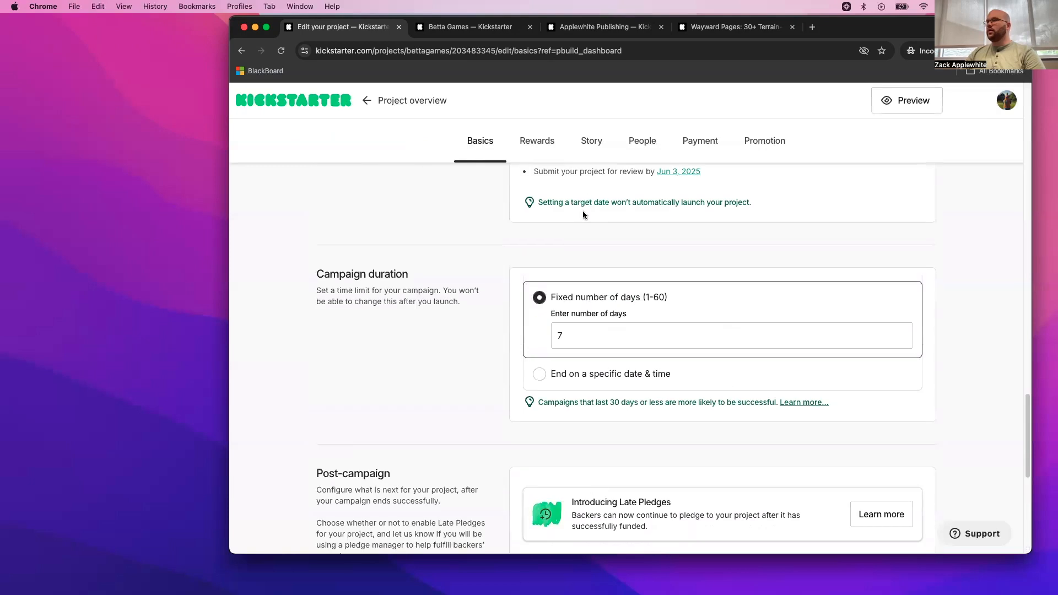
scroll(577, 218, "up", 4)
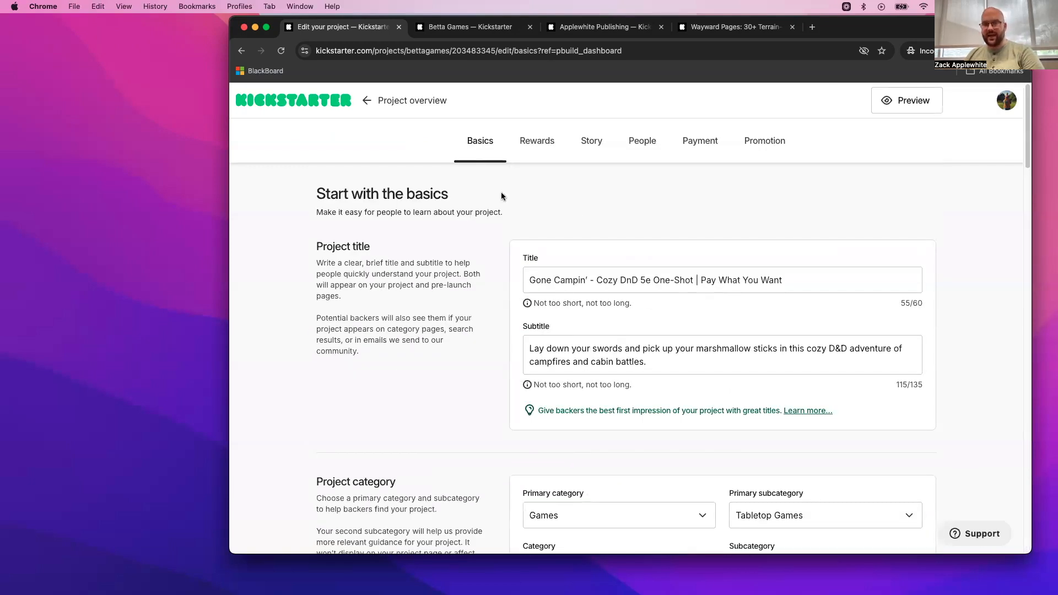
left_click(545, 147)
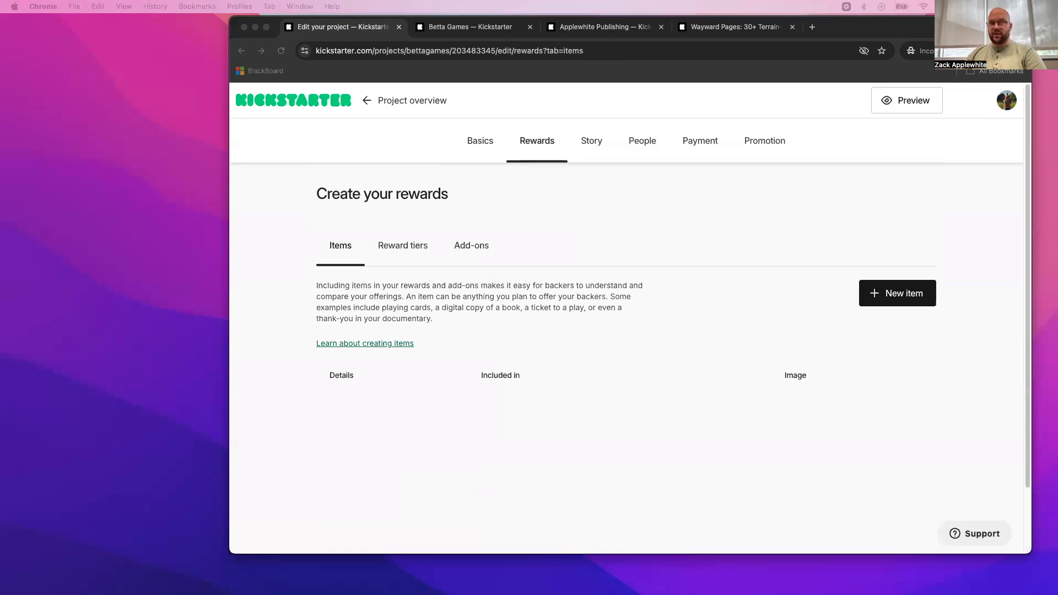
left_click(346, 251)
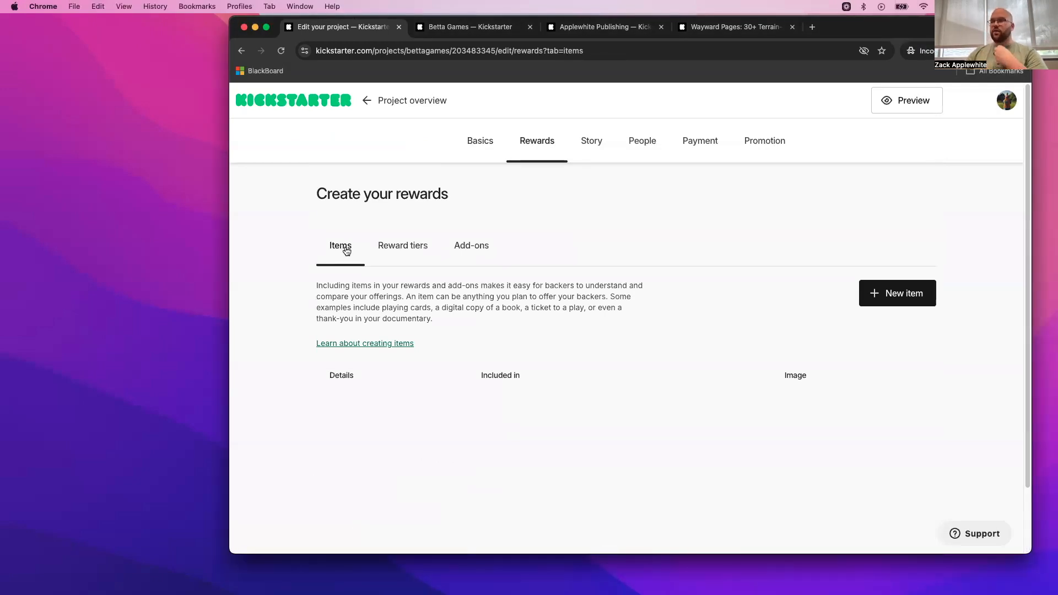
left_click(470, 245)
left_click(406, 246)
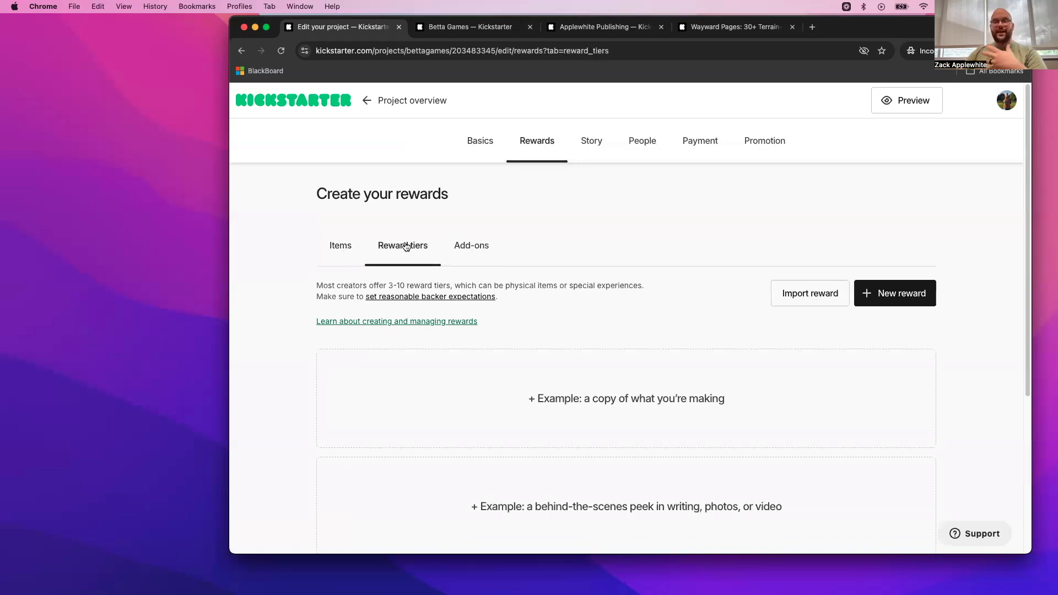
left_click(350, 247)
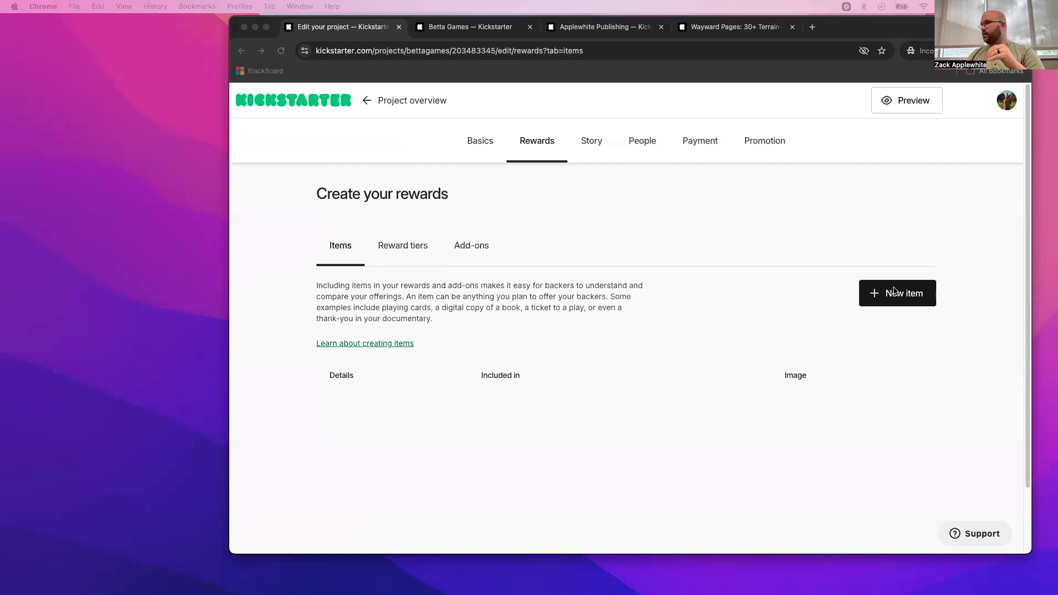
- Check the Betta Games created projects and start a new reward item titled "Gone Bee Keepin' PDF"
left_click(479, 27)
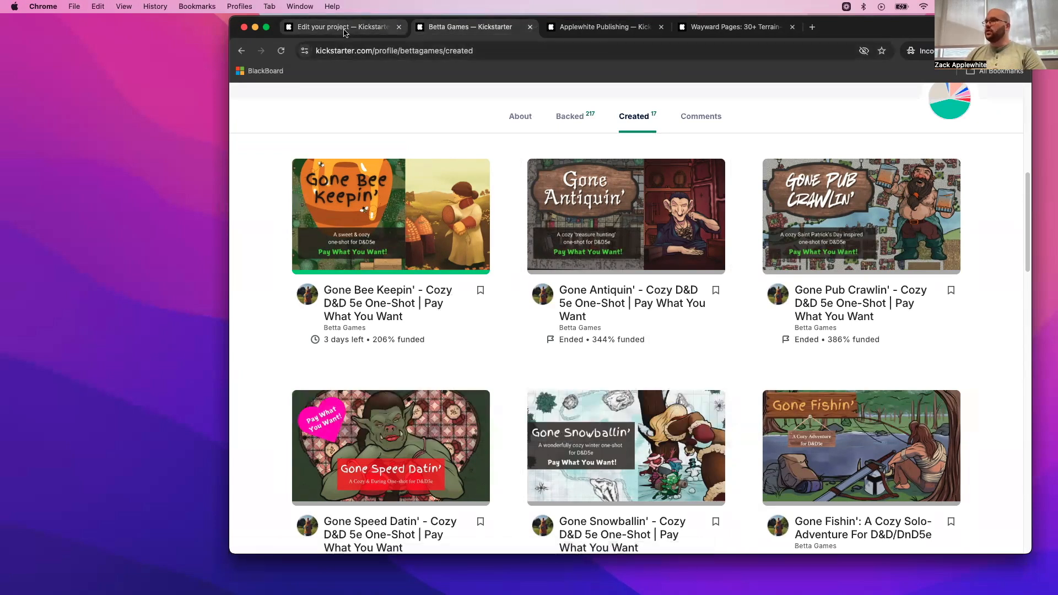
left_click(351, 30)
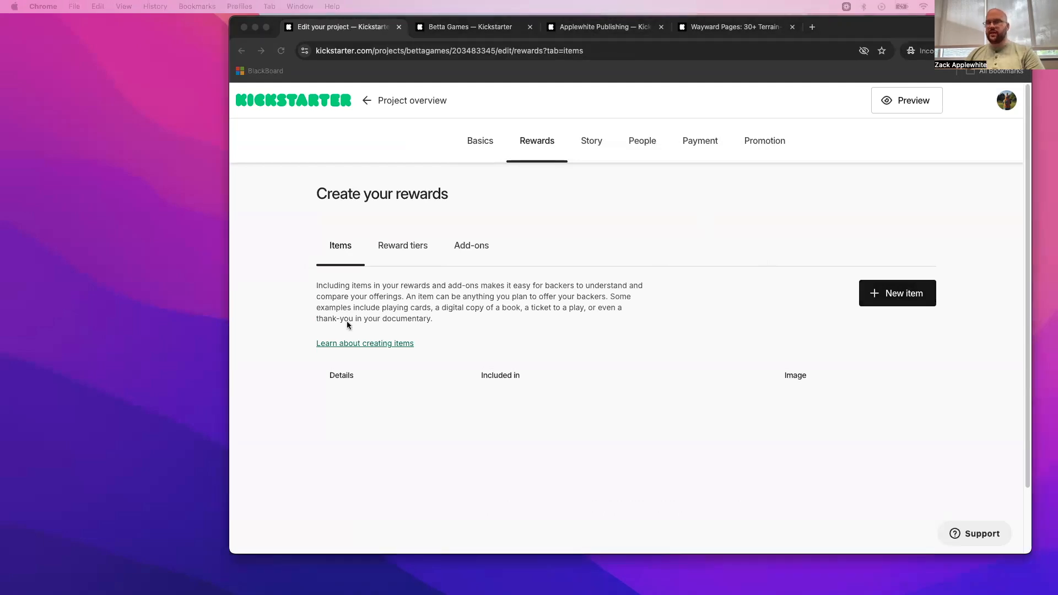
left_click(891, 294)
left_click(425, 282)
type("Gone Bee Keepin’ PDF")
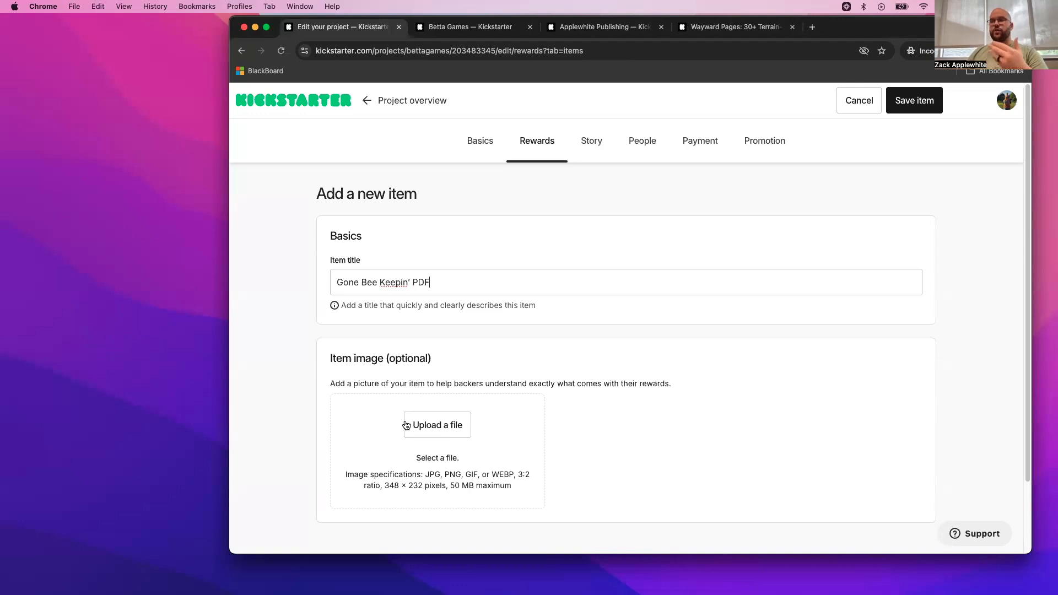
left_click(446, 431)
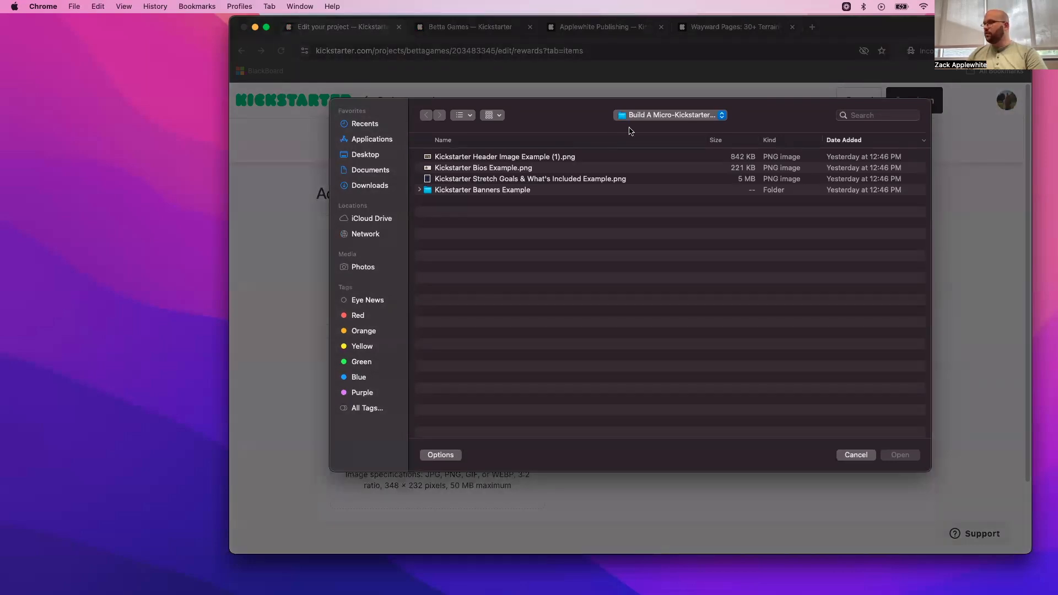
left_click(419, 191)
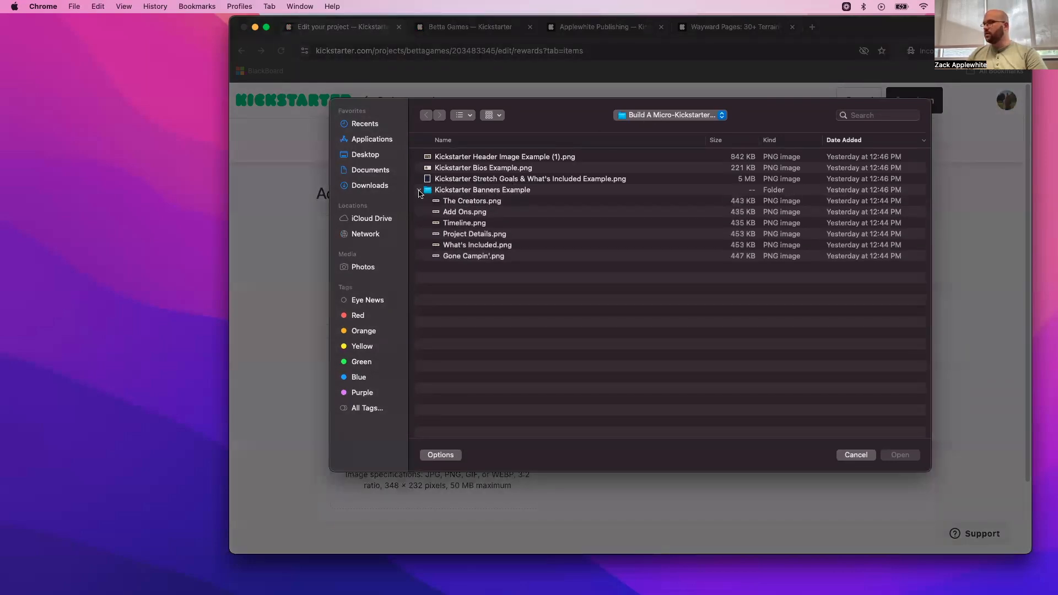
left_click(473, 212)
left_click(458, 191)
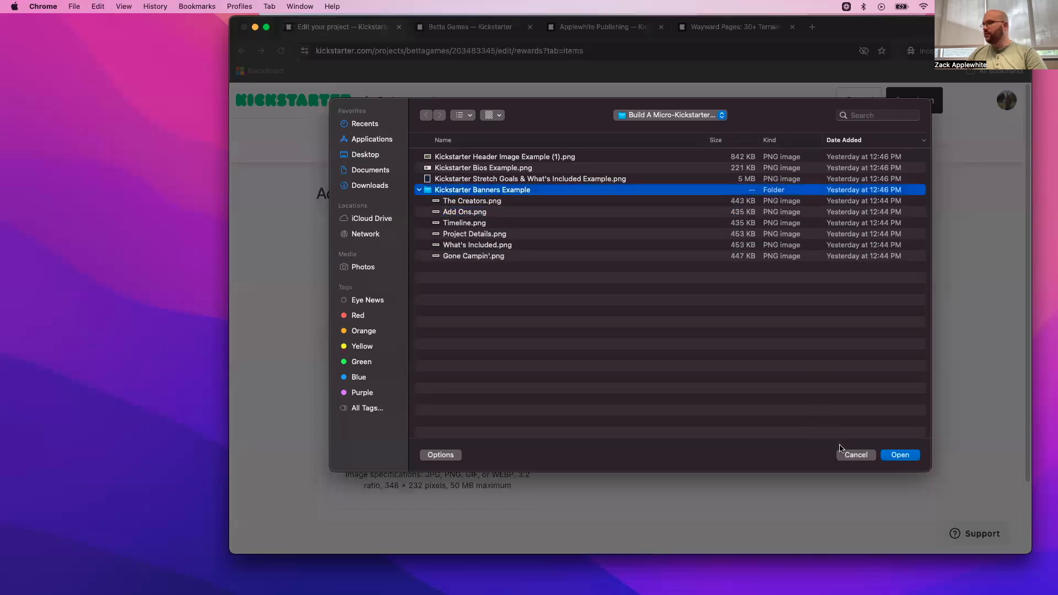
left_click(856, 455)
- Save the "Gone Bee Keepin' PDF" reward item without an image
scroll(467, 294, "down", 3)
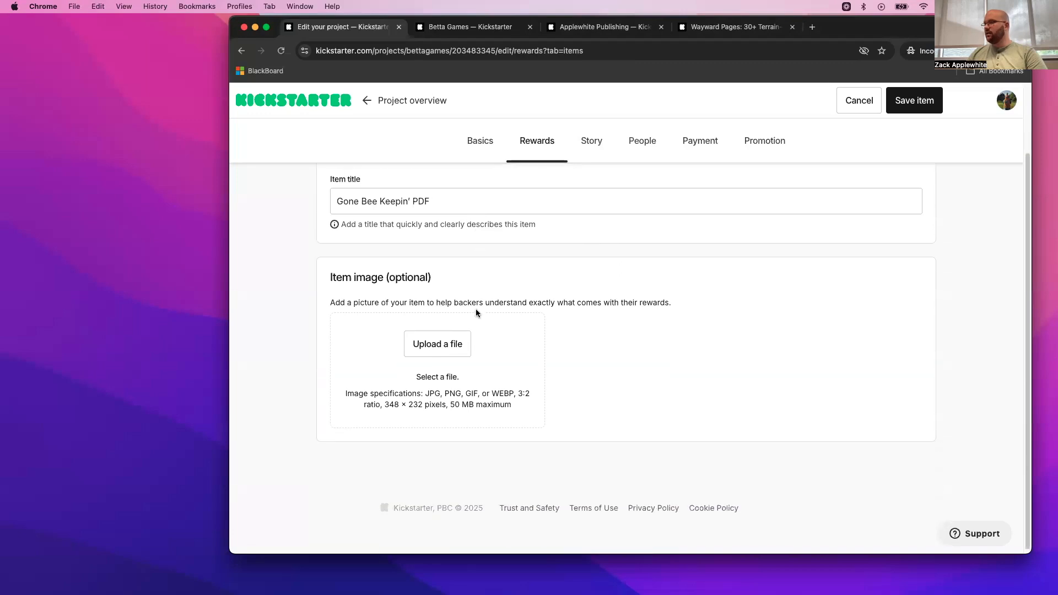
scroll(762, 244, "up", 3)
left_click(902, 103)
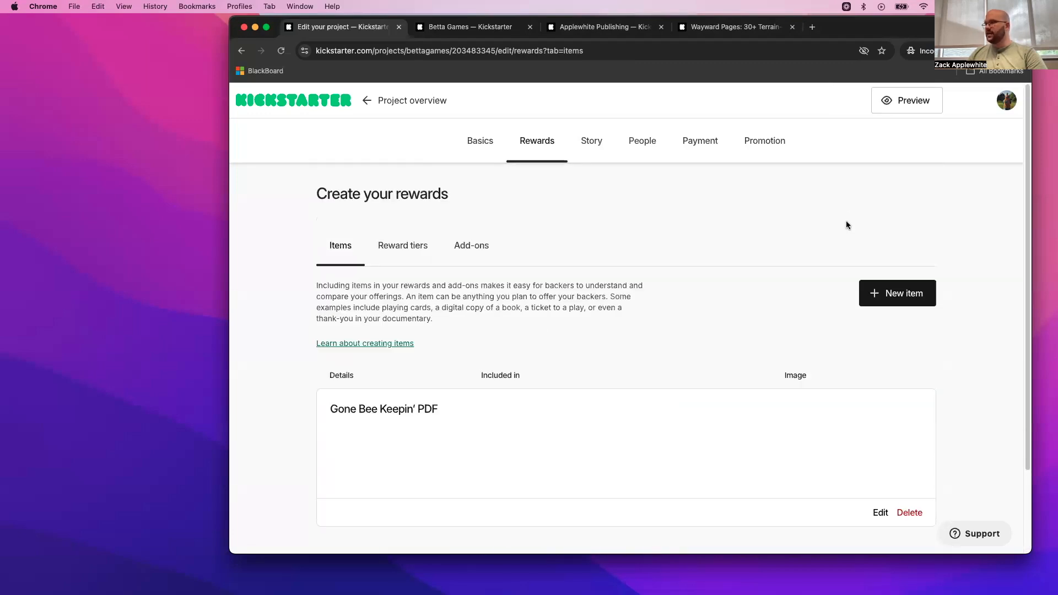
- Create a new reward item titled "Gone Antiquin' PDF" and save it without an image
scroll(631, 313, "down", 3)
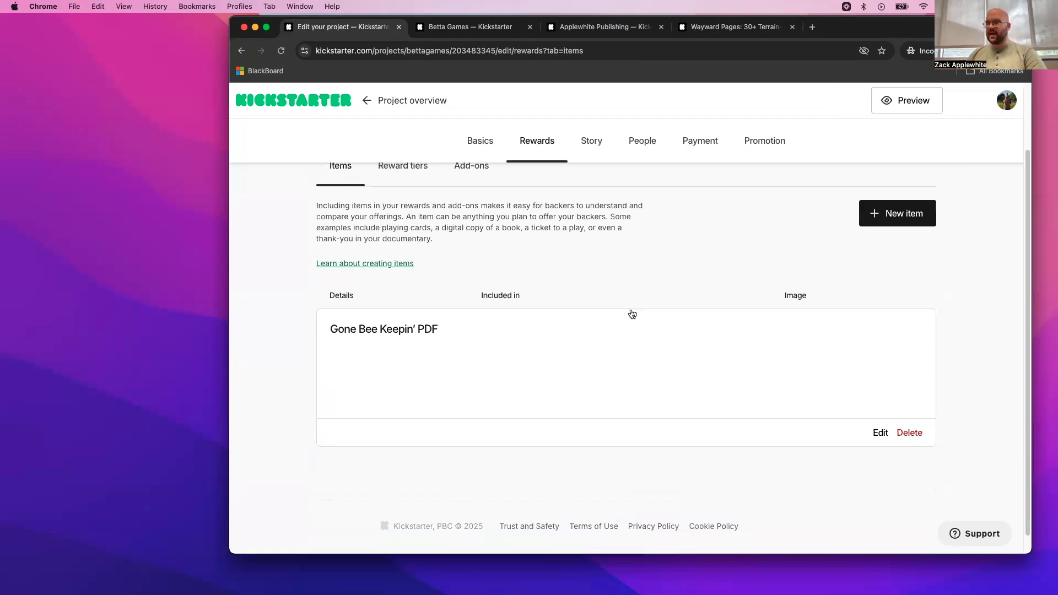
left_click(899, 214)
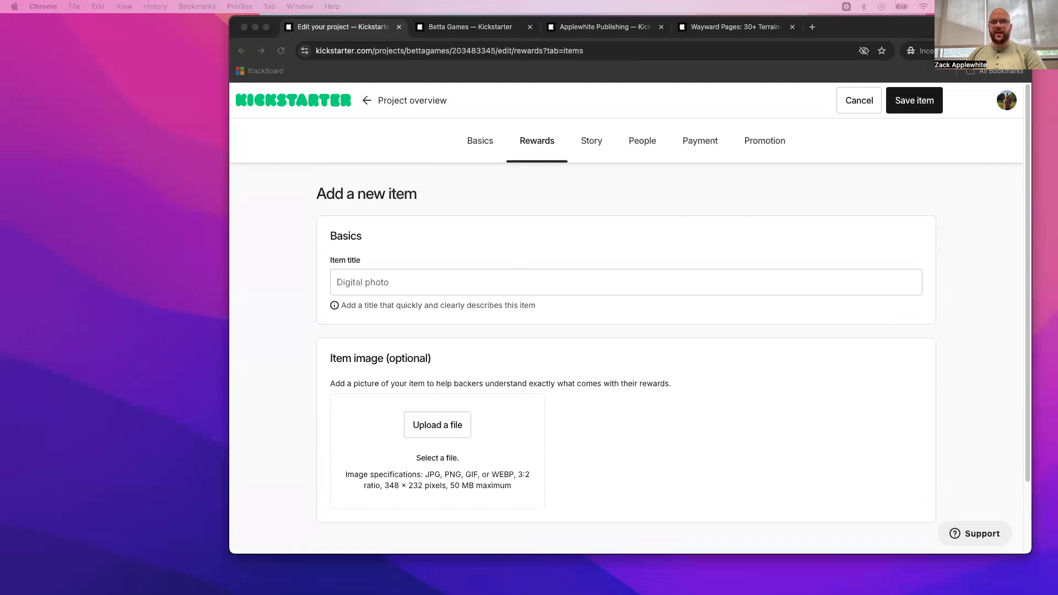
left_click(475, 281)
type("Gone Bee Keepin’ PDF")
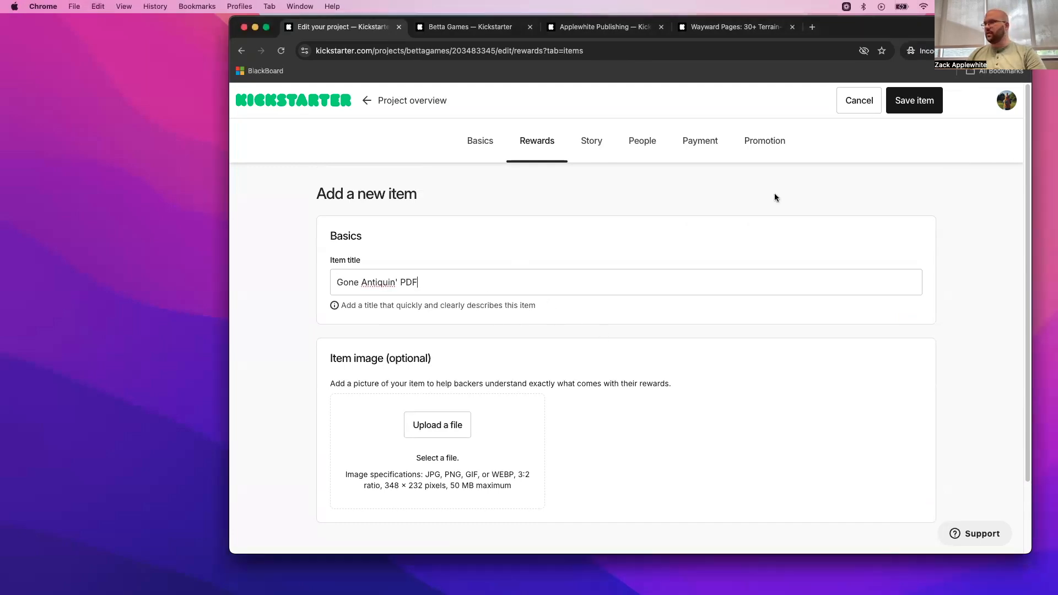
left_click(910, 105)
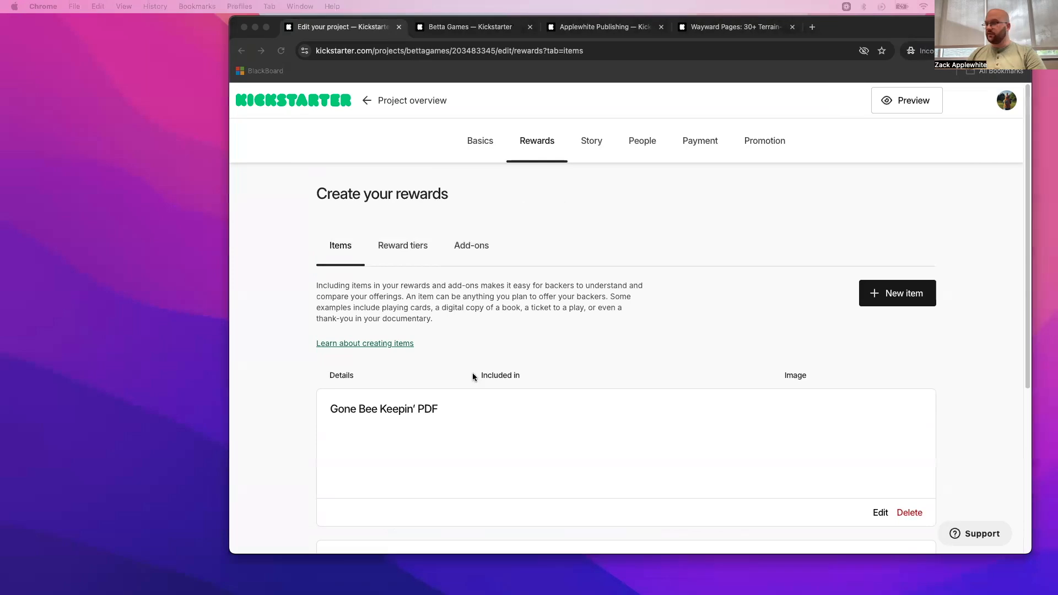
- Create a new reward item titled "Gone Pub Crawlin' PDF" and save it without an image
scroll(828, 336, "down", 3)
left_click(901, 199)
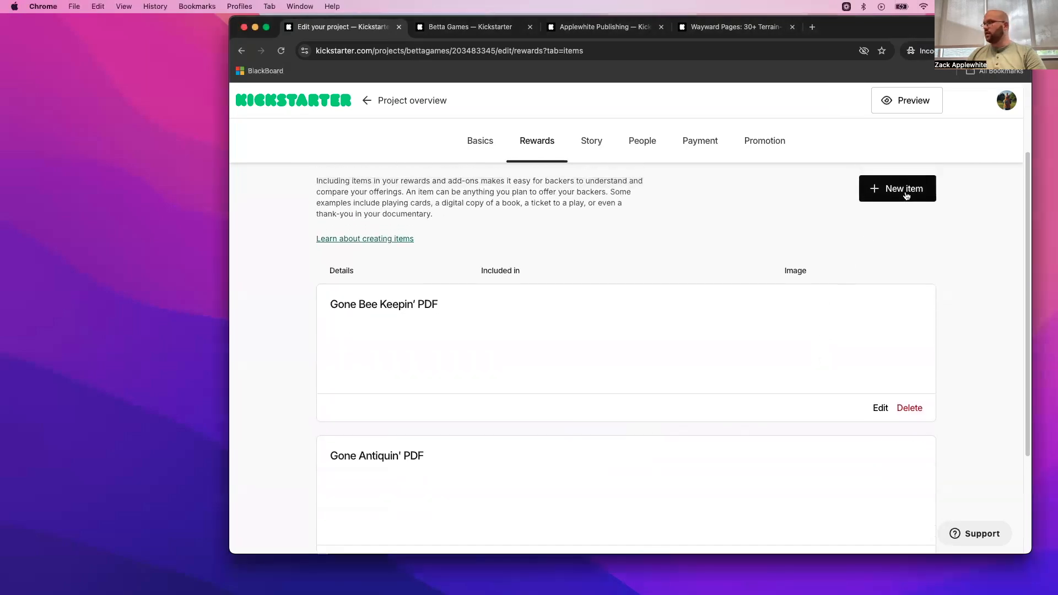
left_click(407, 287)
type("Gone Pub Crawlin’ PDF")
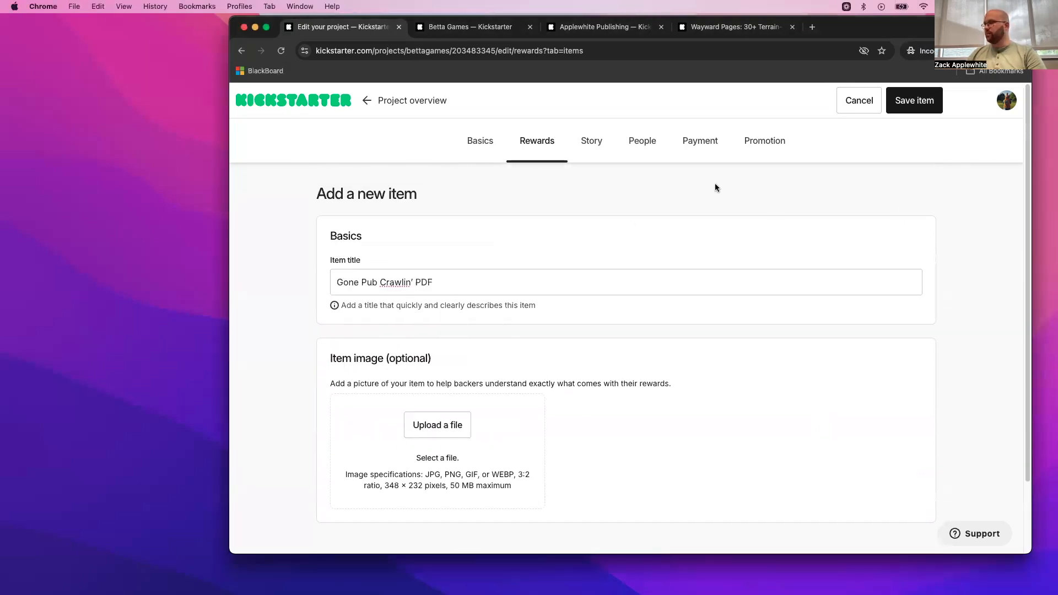
left_click(903, 108)
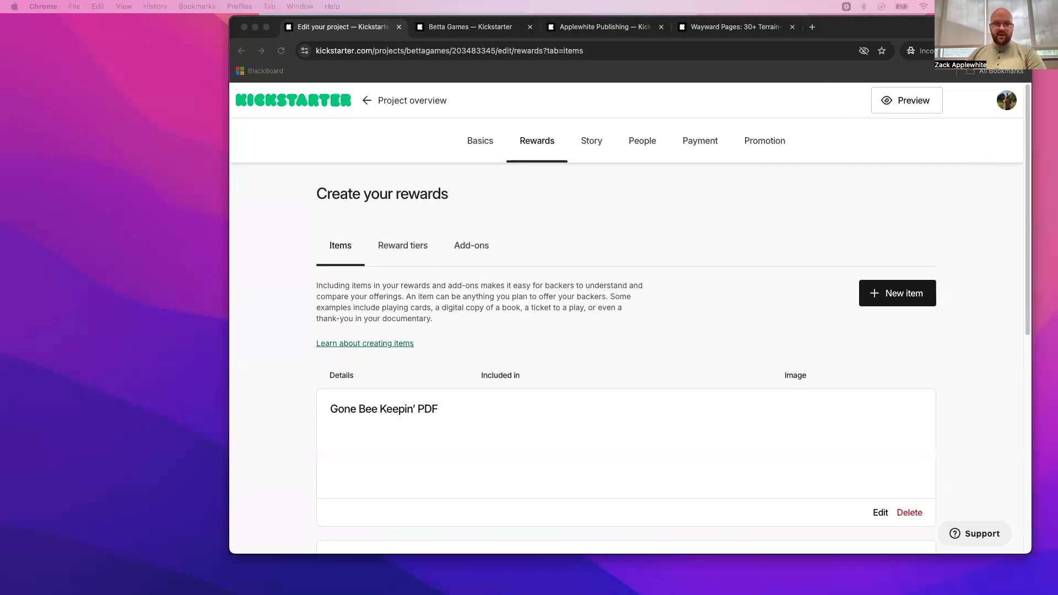
- Create another reward item with the copied title and save it without an image
left_click(888, 309)
left_click(888, 305)
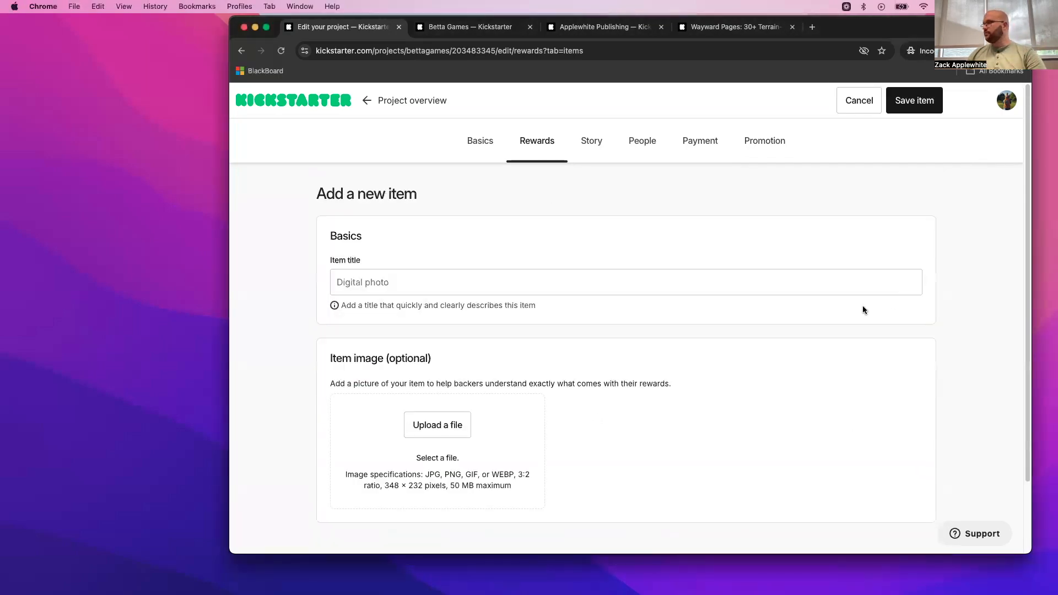
left_click(427, 282)
type("Gone Speed Datin’ PDF")
left_click(914, 100)
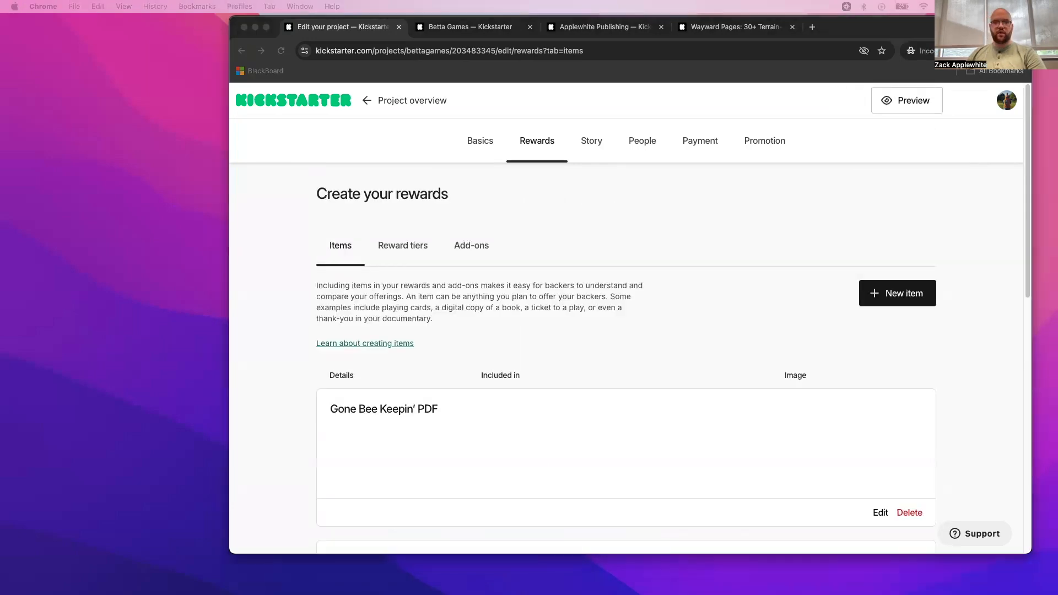
- Create a new reward item titled "Gone Snowballin' PDF" and save it without an image
left_click(903, 303)
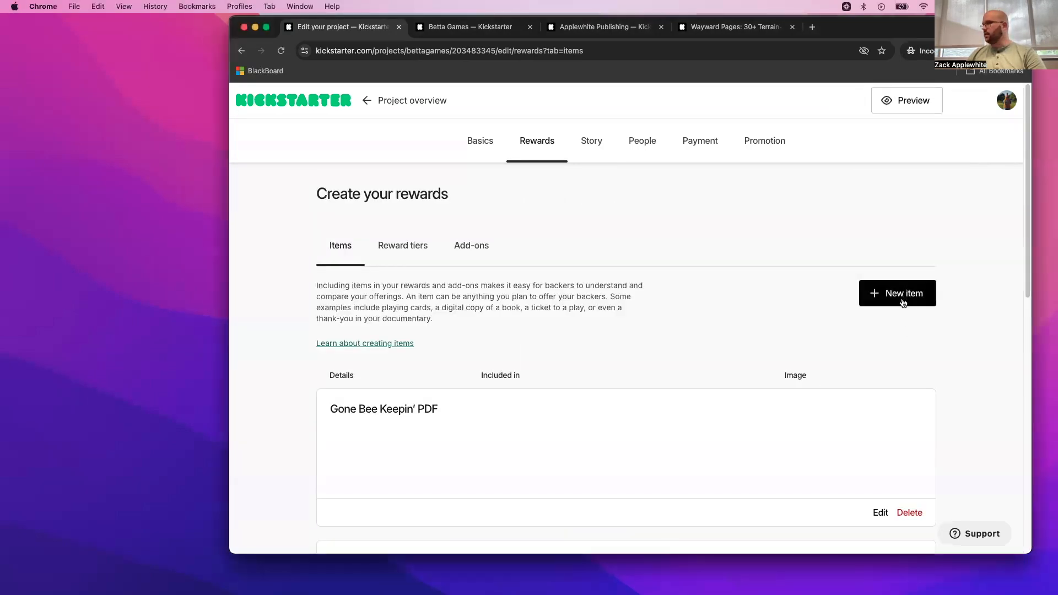
left_click(904, 303)
left_click(444, 284)
type("Gone Snowballin’ PDF")
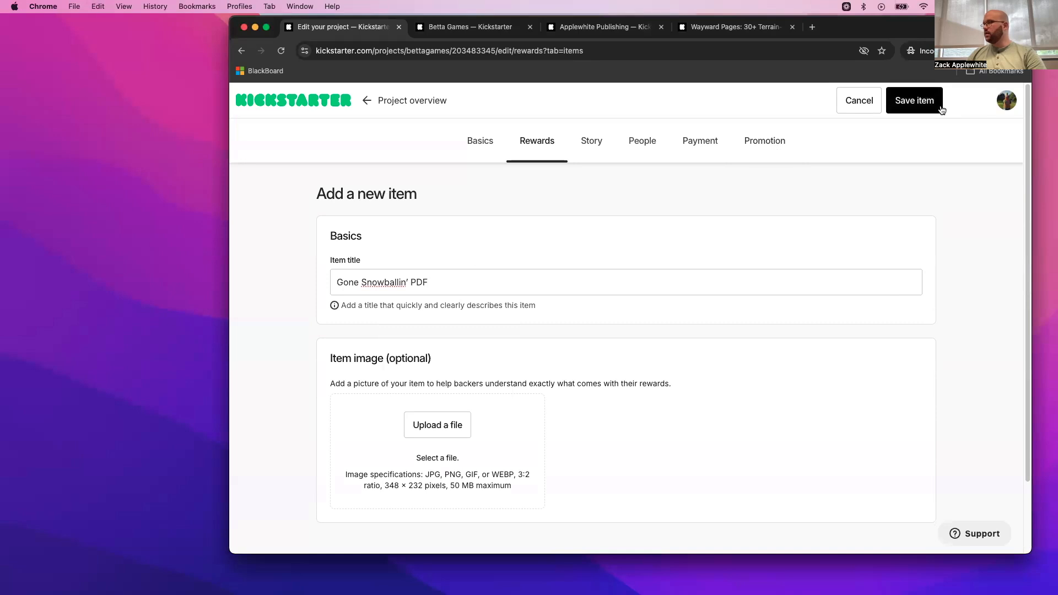
left_click(914, 99)
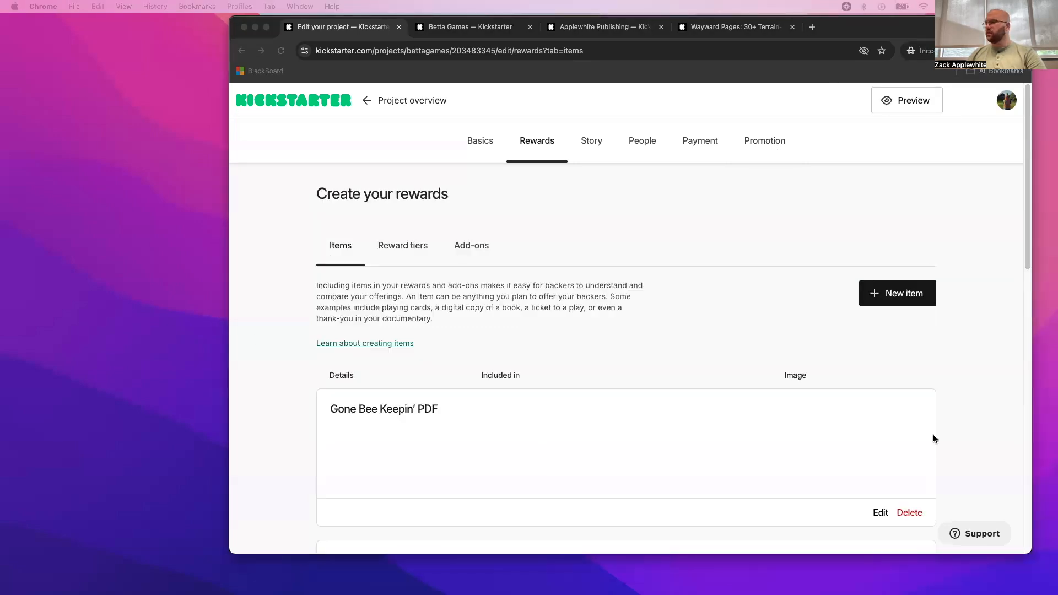
- Create one more reward item from the copied title, save it and look over the items list
left_click(917, 303)
left_click(570, 287)
type("Gone Fishin’ PDF")
left_click(909, 113)
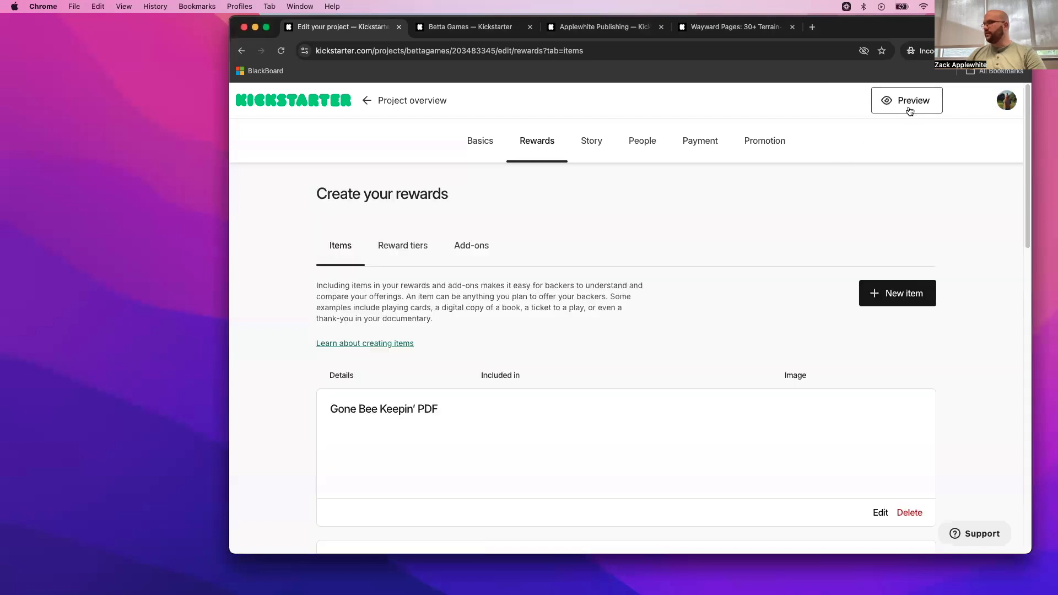
scroll(669, 300, "down", 10)
scroll(663, 307, "down", 4)
scroll(661, 309, "up", 15)
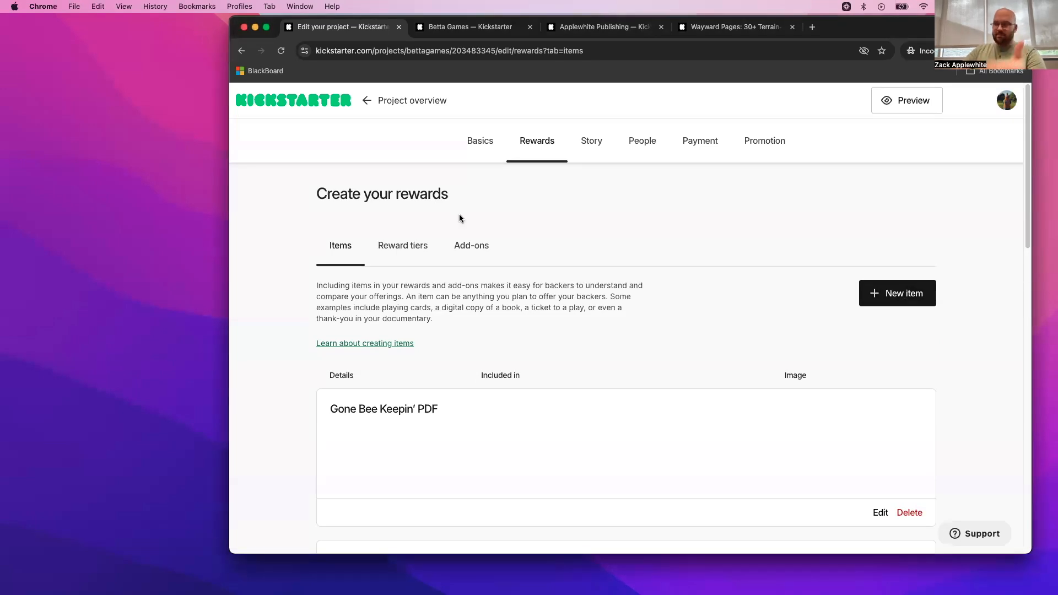
- Check the Betta Games created projects and start a new add-on titled "Gone Fishin' PDF"
left_click(457, 247)
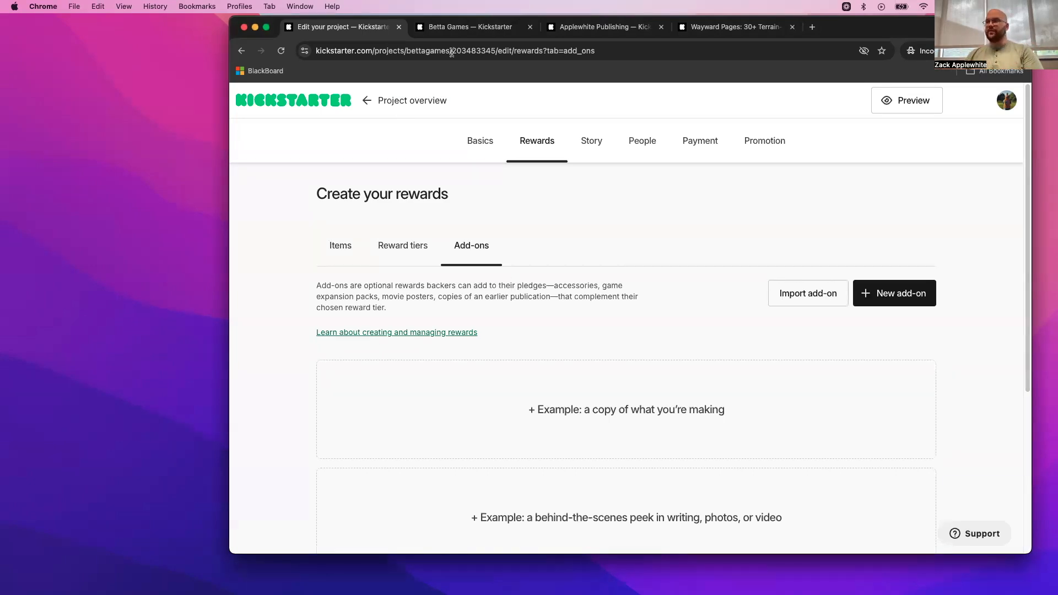
key("ctrl+Tab")
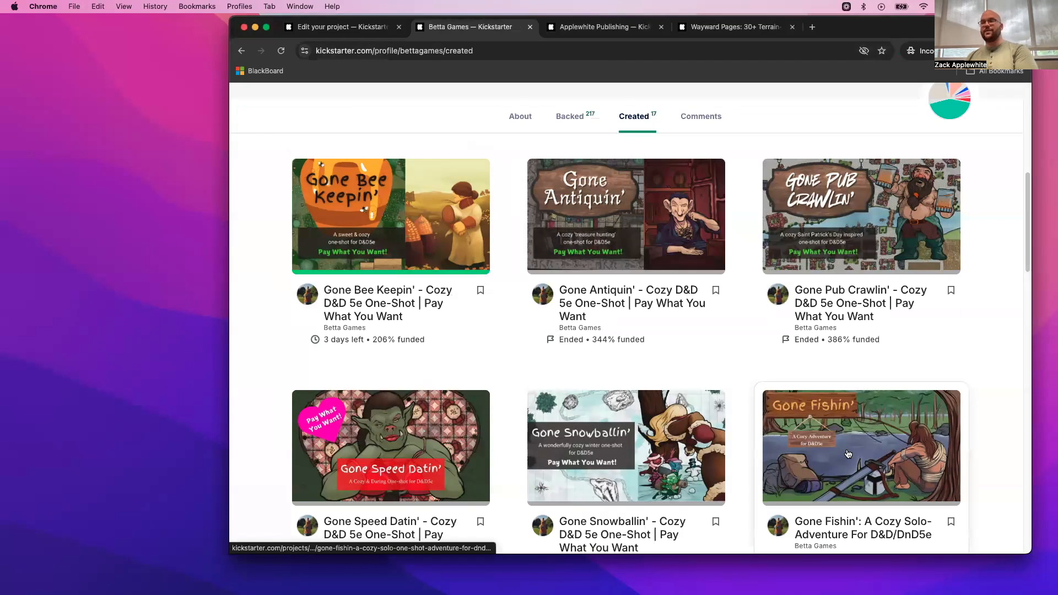
left_click(345, 27)
left_click(889, 292)
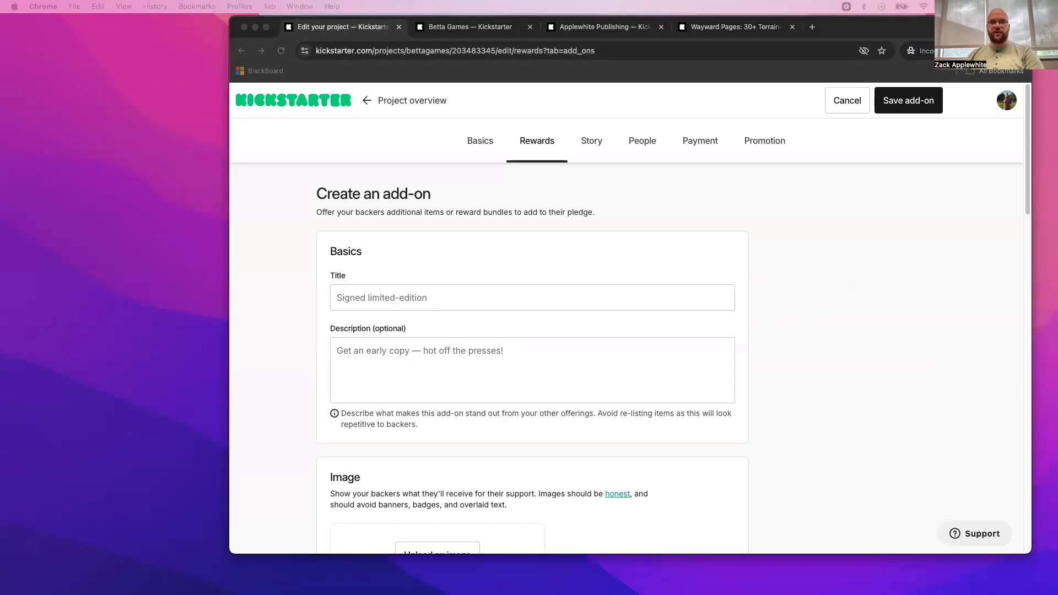
left_click(433, 298)
type("Gone Fishin’ PDF")
scroll(424, 292, "down", 3)
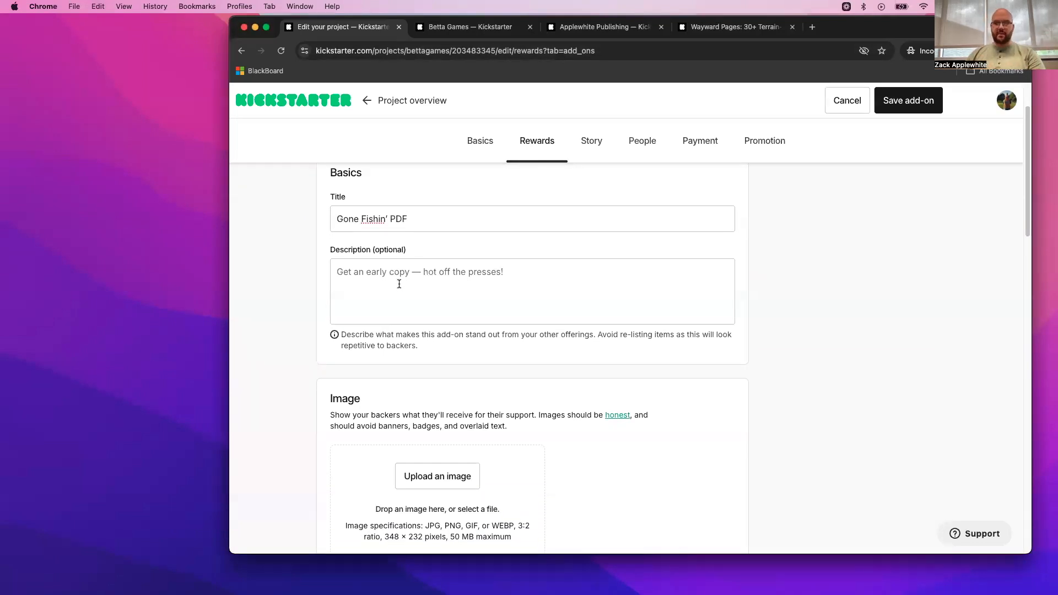
- Open the Gone Antiquin' campaign from the Betta Games created projects and find its Gone Fishin' section
left_click(471, 32)
mouse_move(574, 303)
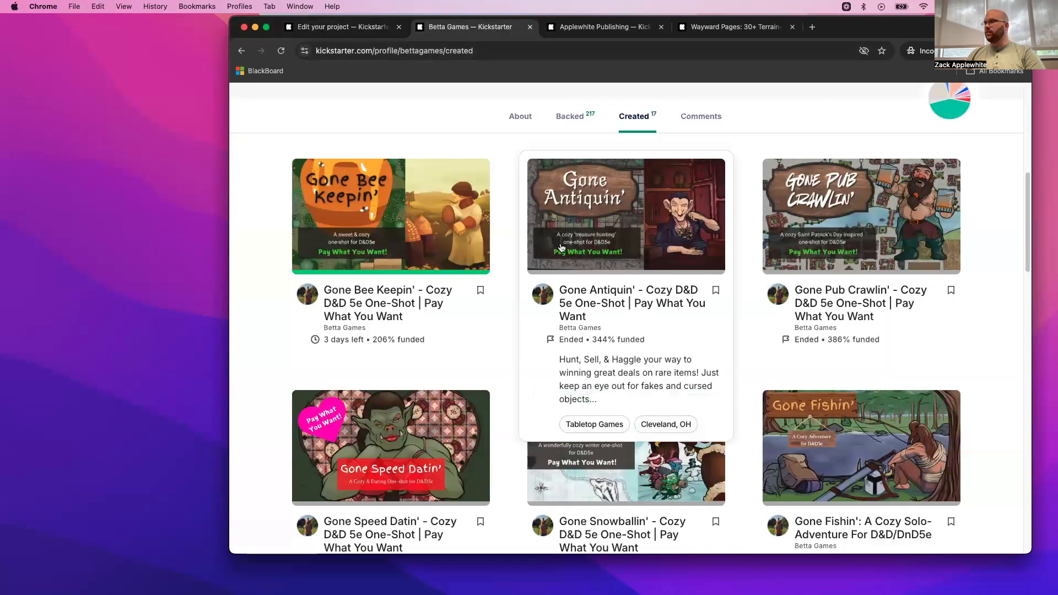
left_click(577, 304)
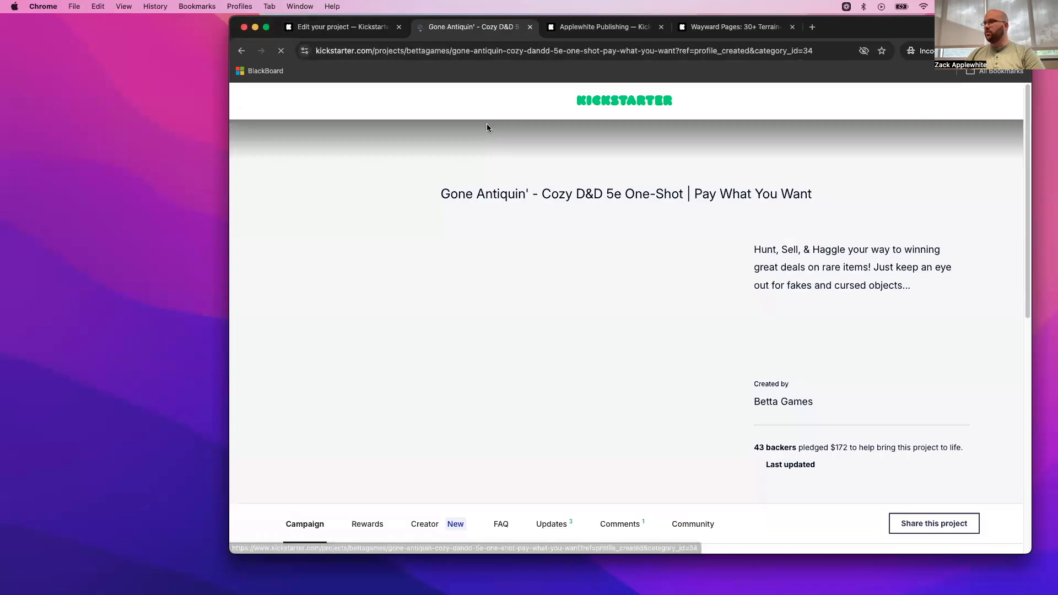
scroll(560, 221, "down", 20)
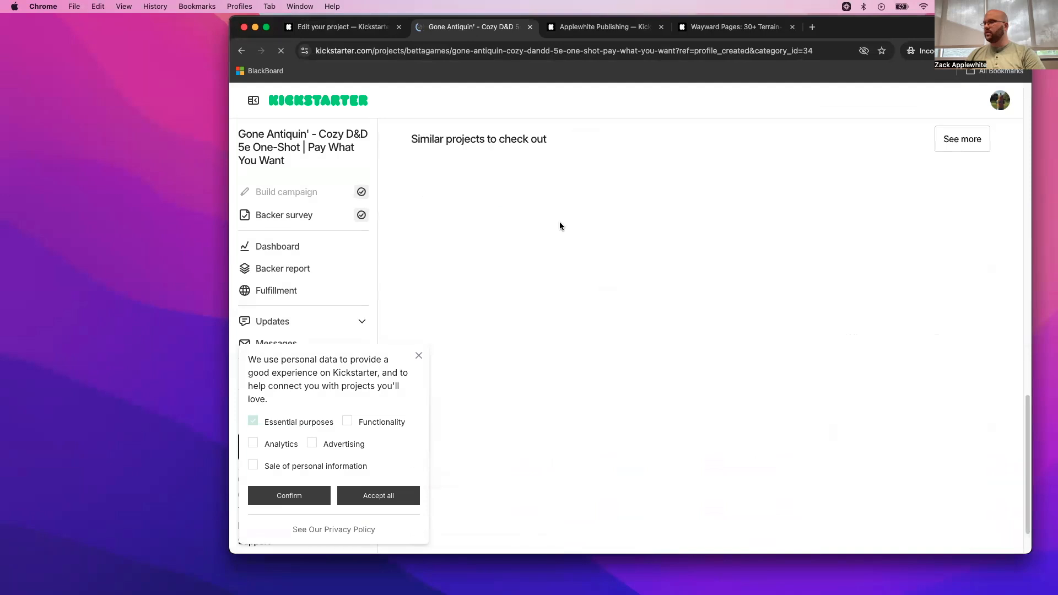
scroll(620, 297, "up", 8)
scroll(621, 296, "down", 13)
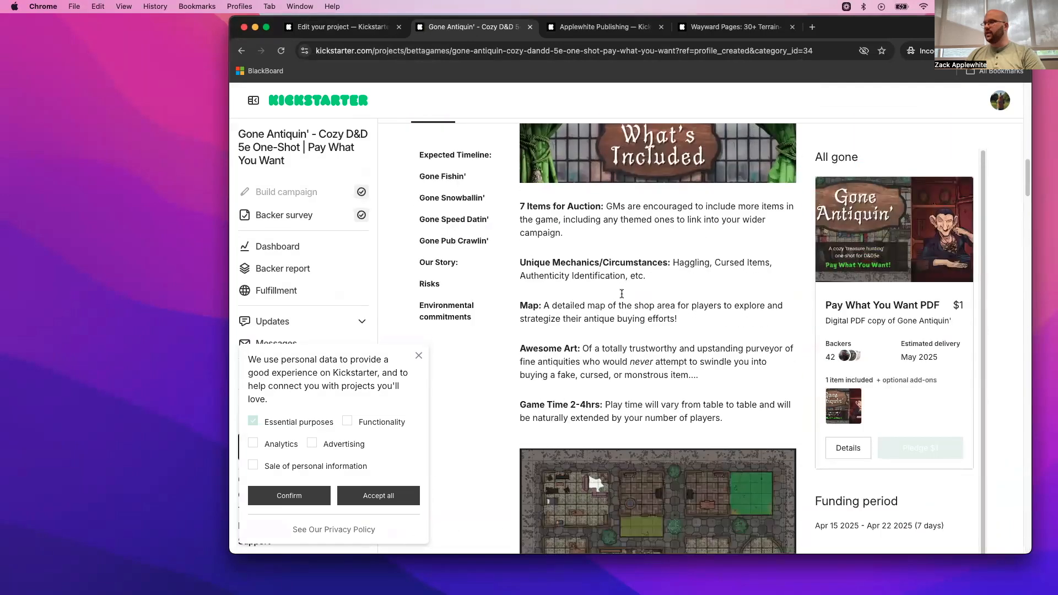
scroll(621, 296, "down", 15)
scroll(620, 295, "up", 5)
scroll(612, 270, "up", 5)
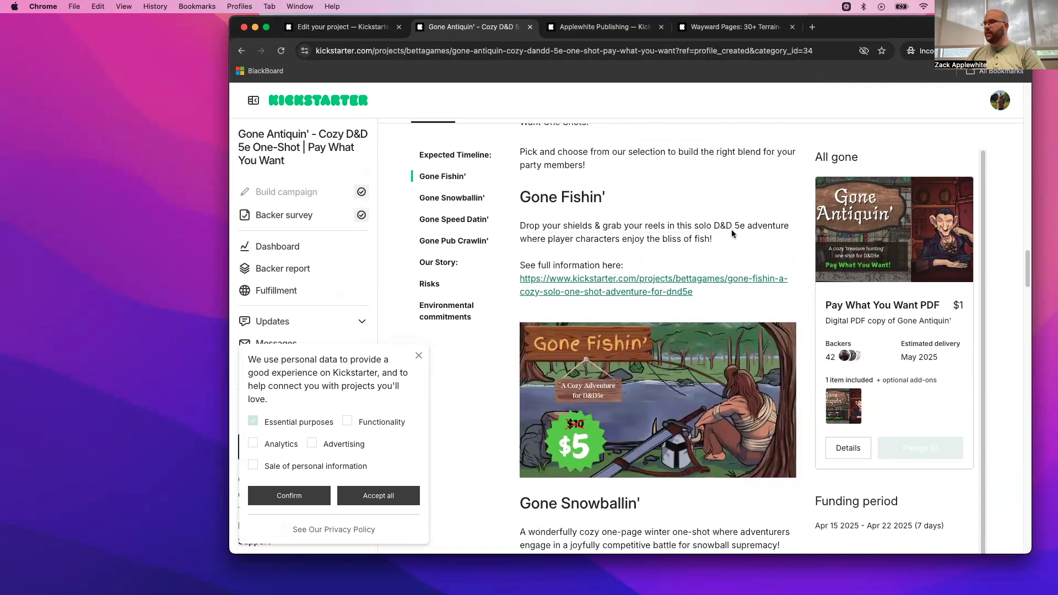
- Copy the Gone Fishin' blurb beginning "Drop your shields & grab your reels" into the add-on's description
left_click_drag(726, 239, 510, 231)
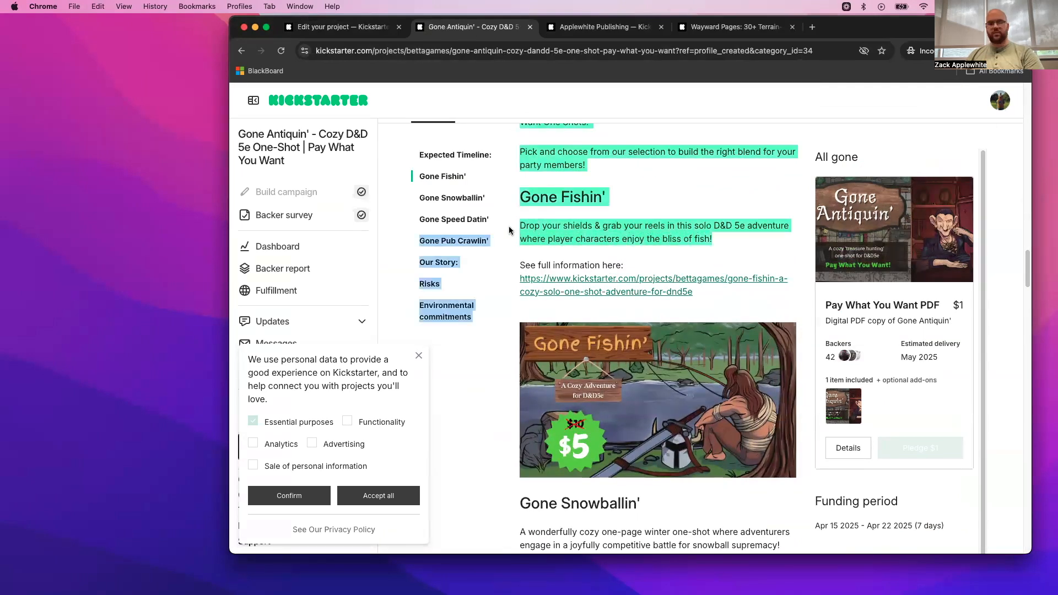
left_click(637, 233)
left_click_drag(713, 238, 513, 227)
key("super+c")
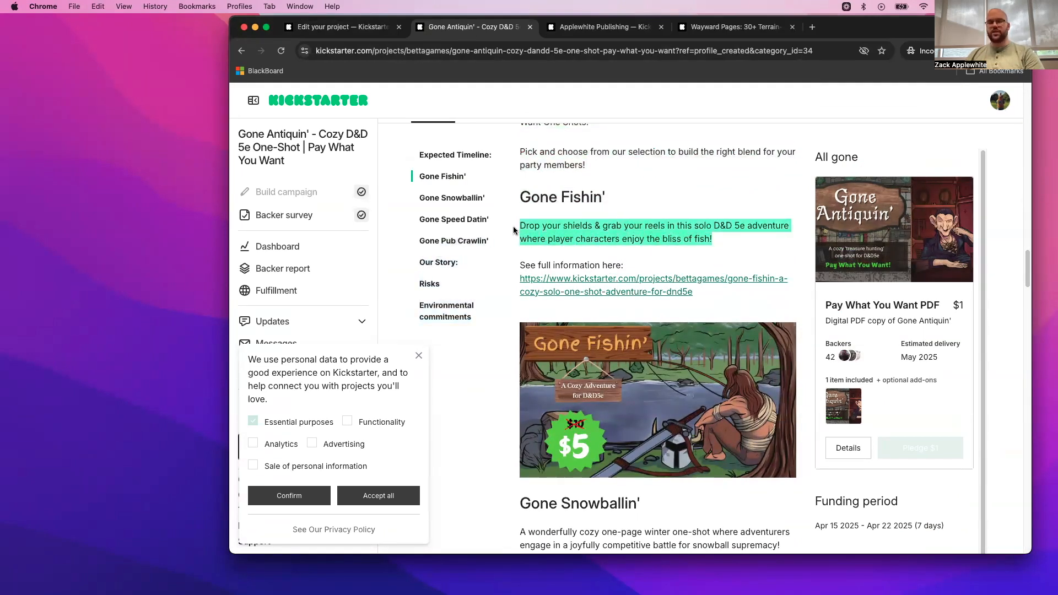
left_click(342, 27)
left_click(394, 278)
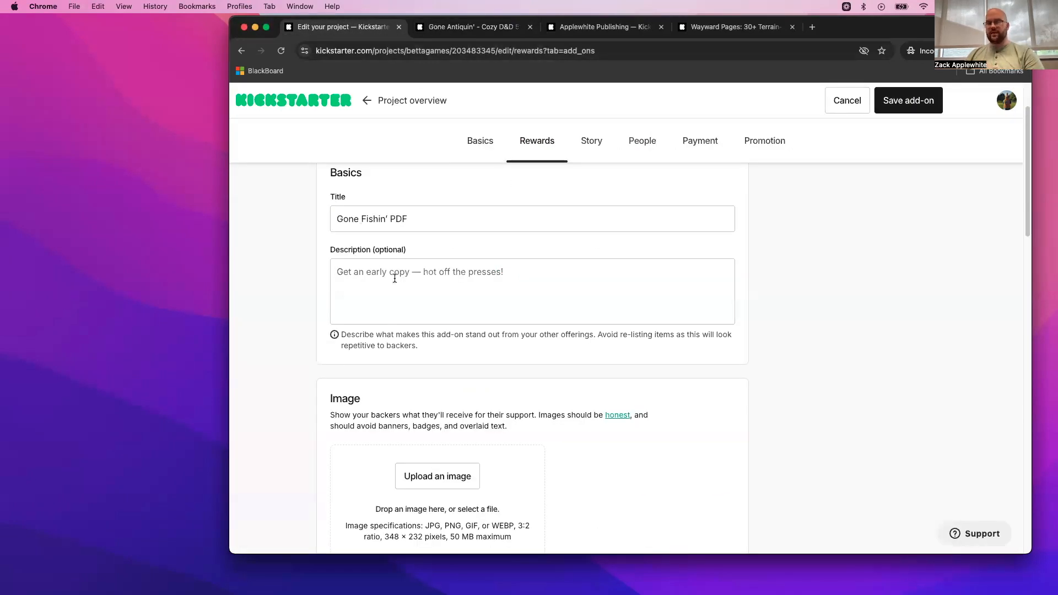
key("super+v")
- Upload "Gone fishin add on.png" from the Desktop's Micro-KS Reusable folder as the add-on's image
scroll(458, 426, "down", 3)
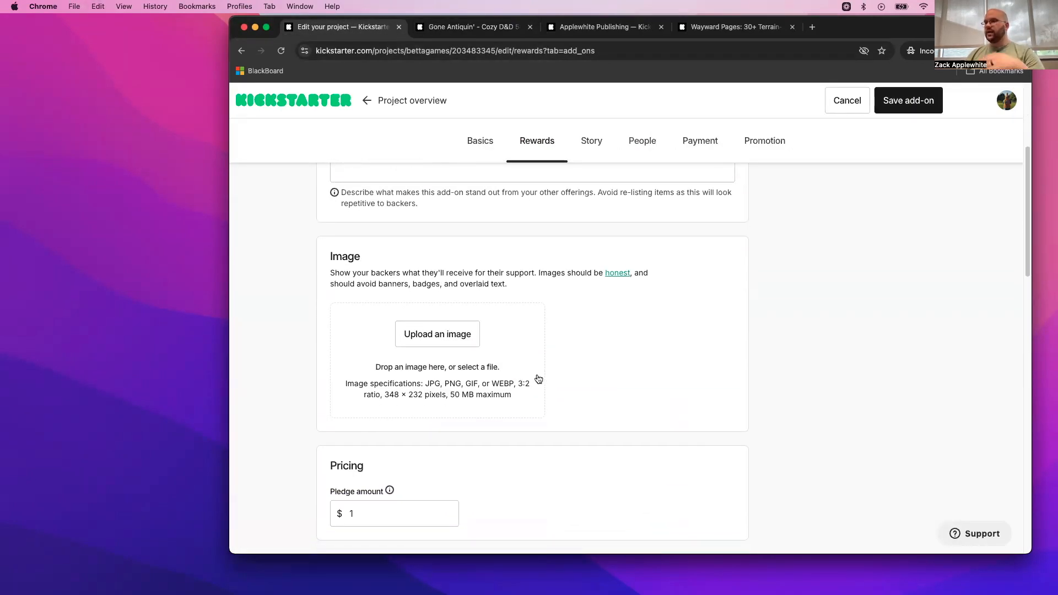
left_click(434, 334)
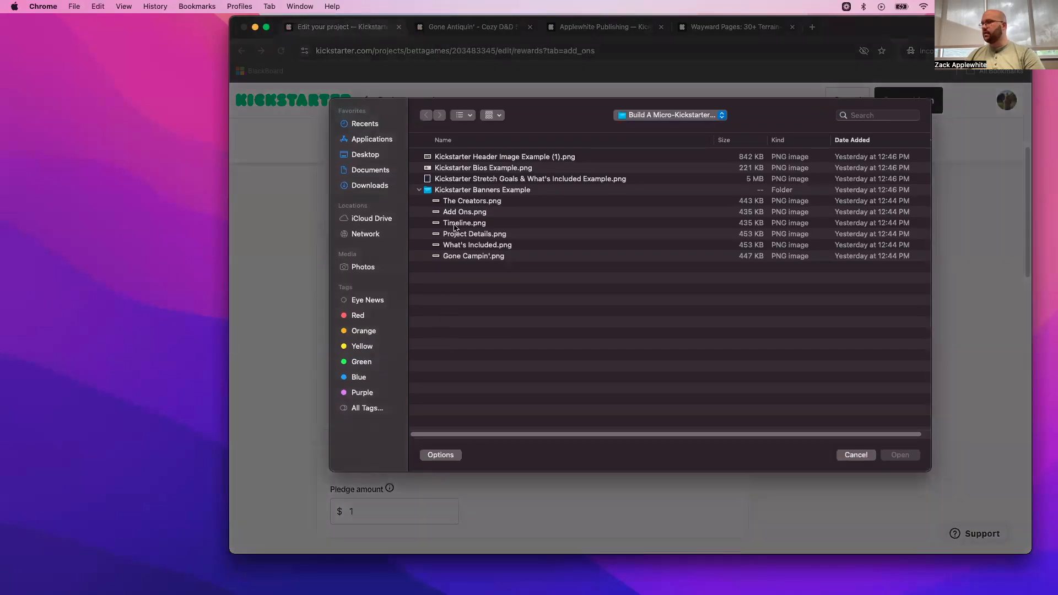
left_click(373, 157)
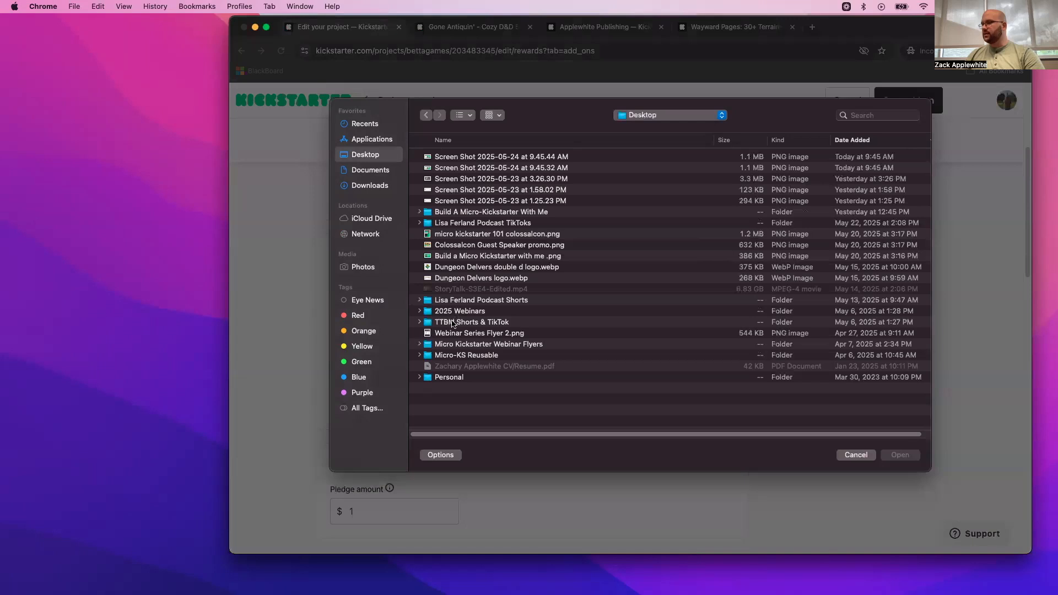
double_click(452, 355)
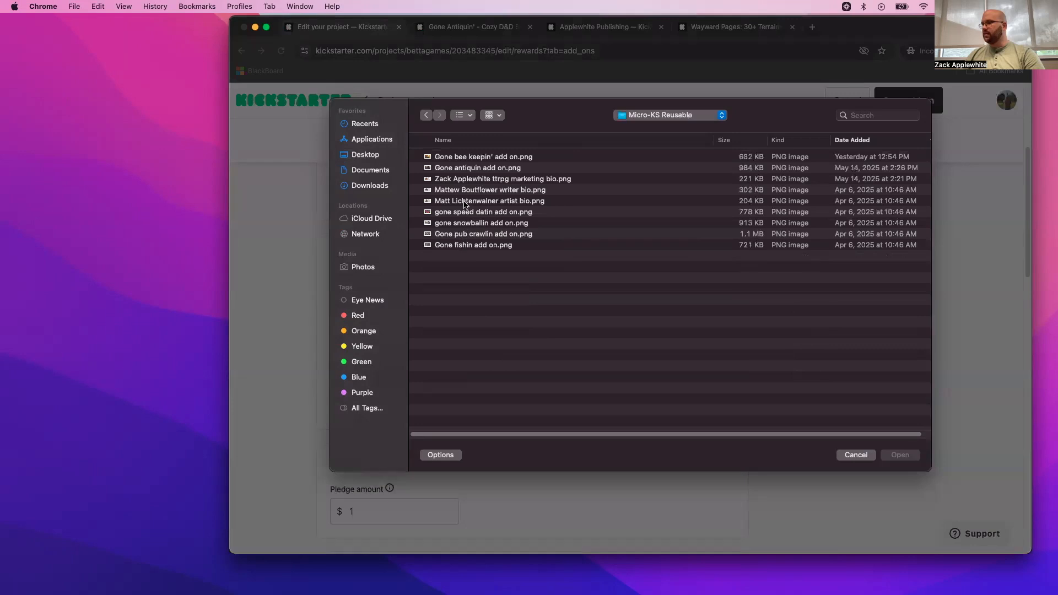
left_click(464, 245)
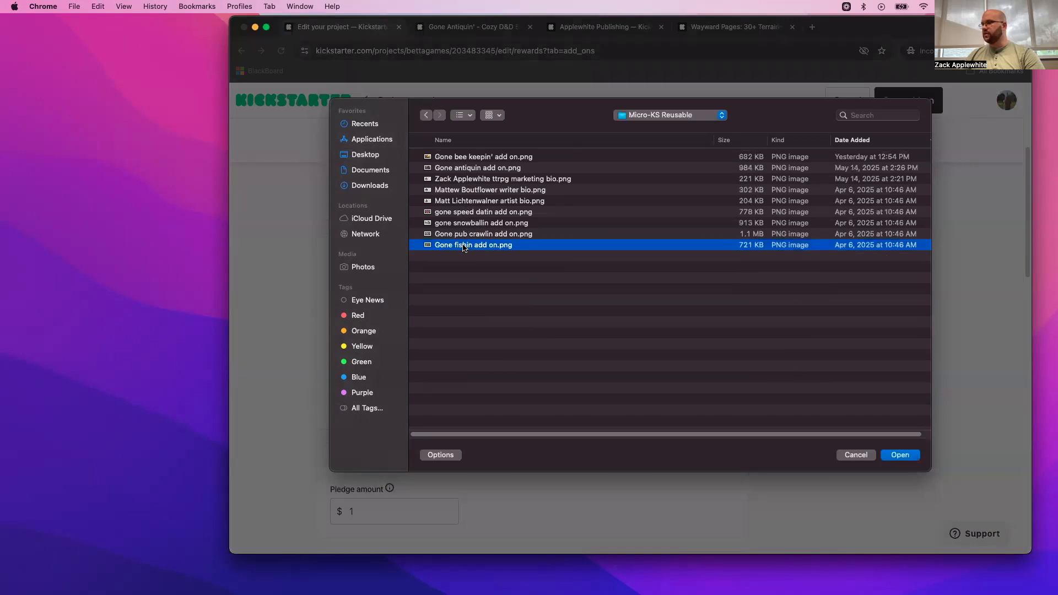
double_click(464, 246)
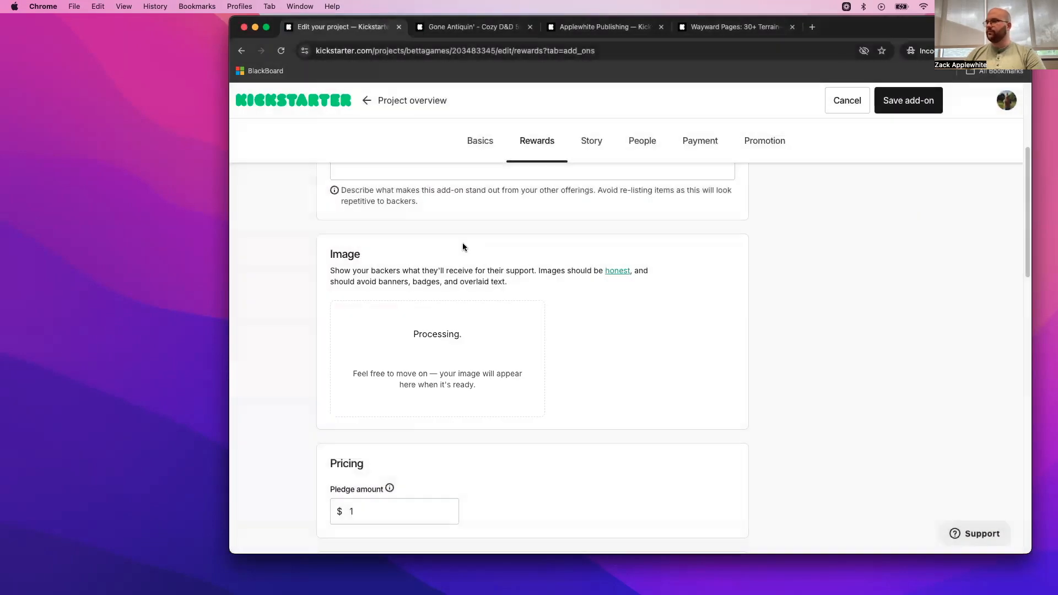
- Set the Gone Fishin' add-on's pledge amount to $5
scroll(544, 383, "down", 3)
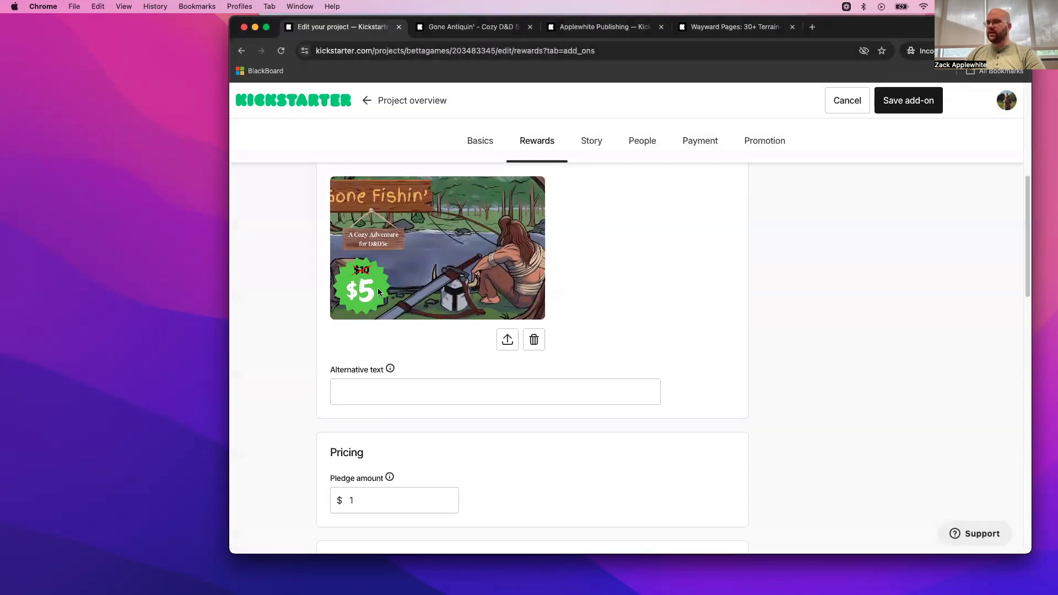
scroll(411, 353, "down", 2)
double_click(346, 397)
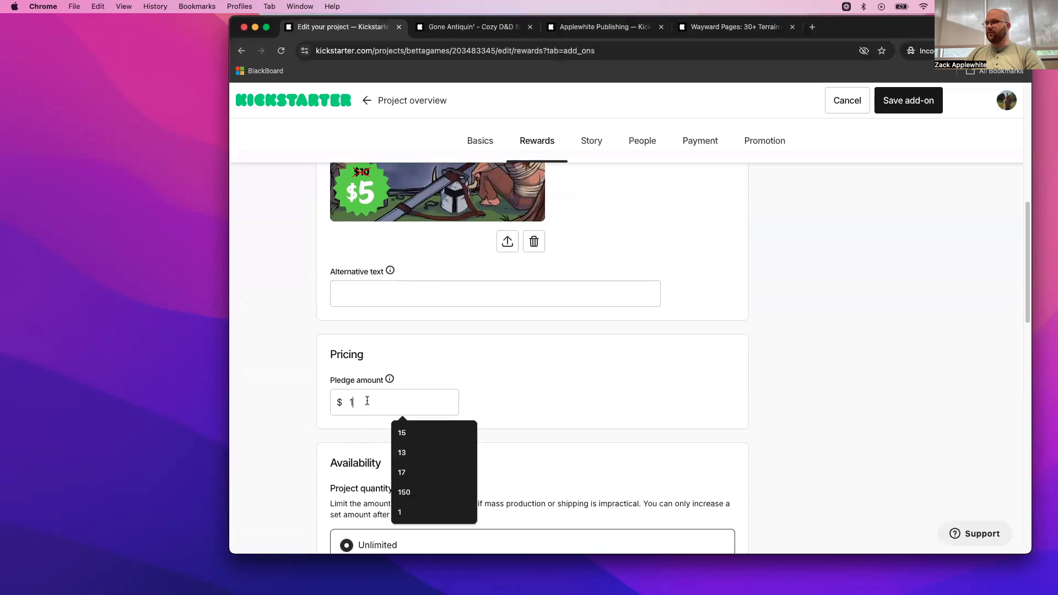
type("5")
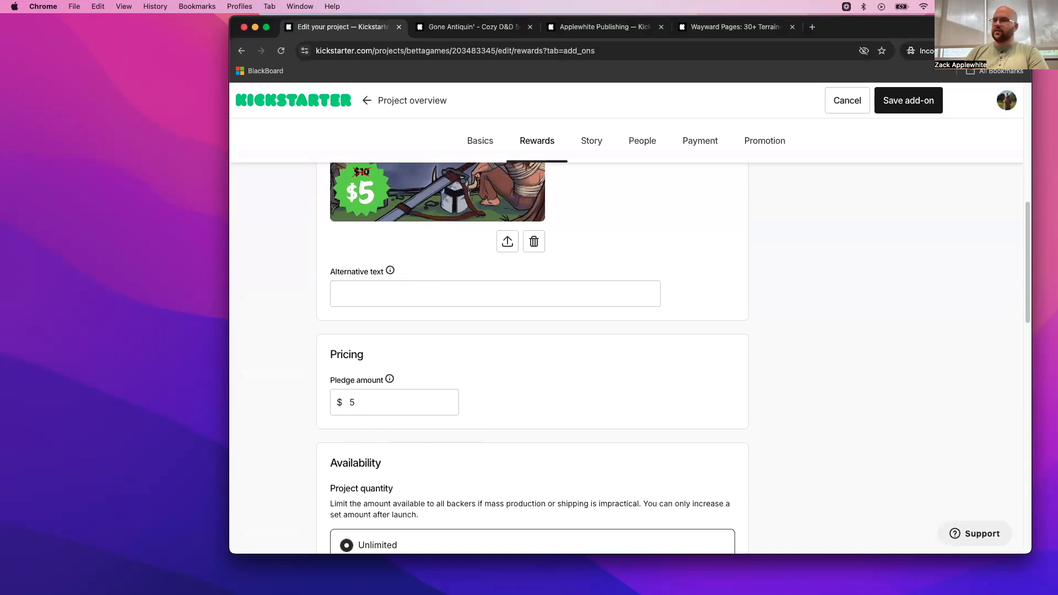
- Review the add-on's availability settings for project quantity, backer quantity and time limit
scroll(514, 417, "down", 6)
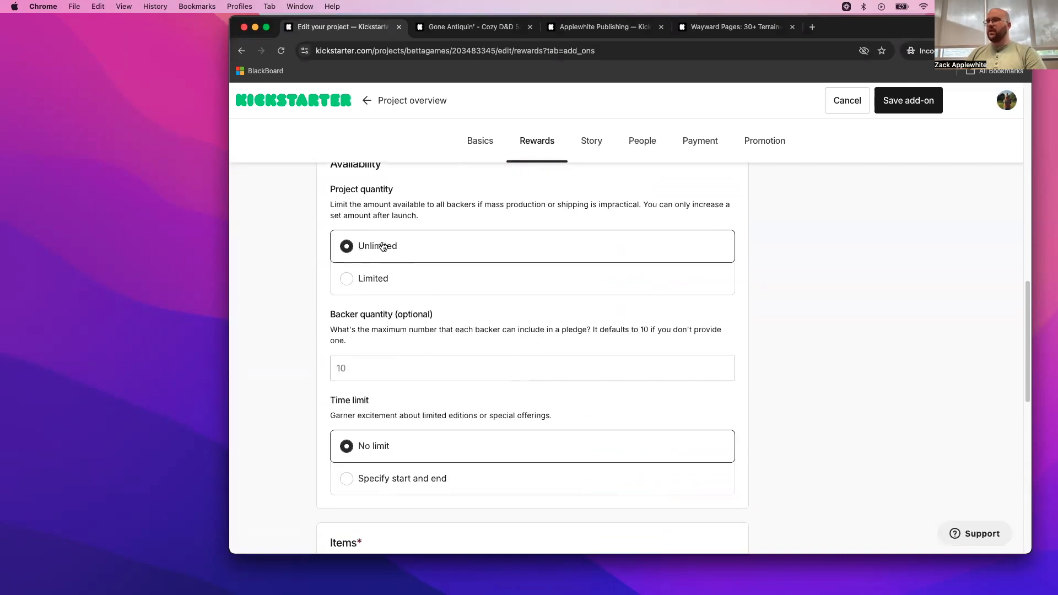
scroll(441, 269, "up", 2)
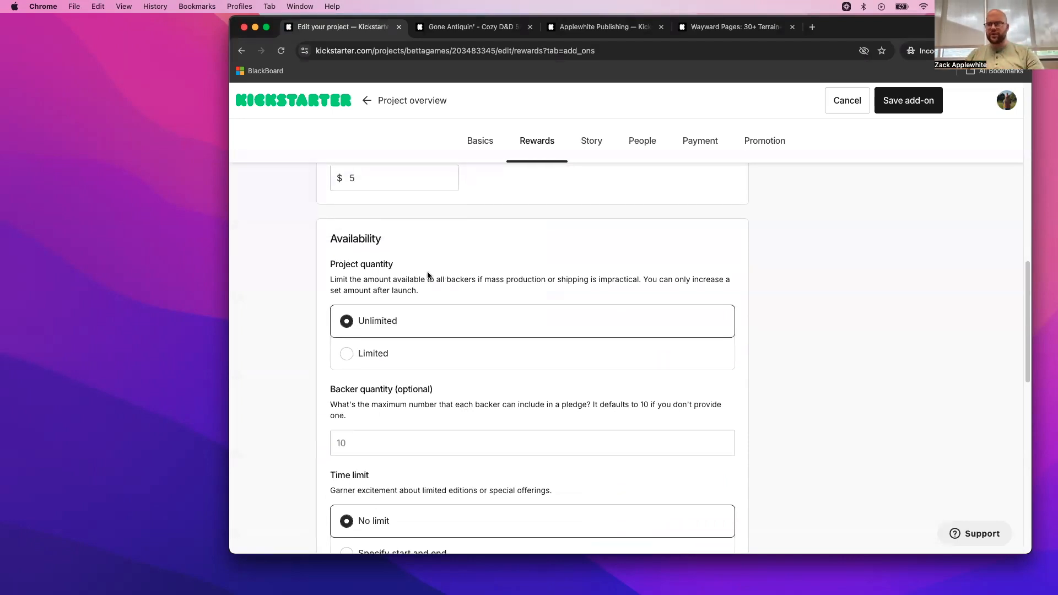
scroll(433, 275, "down", 5)
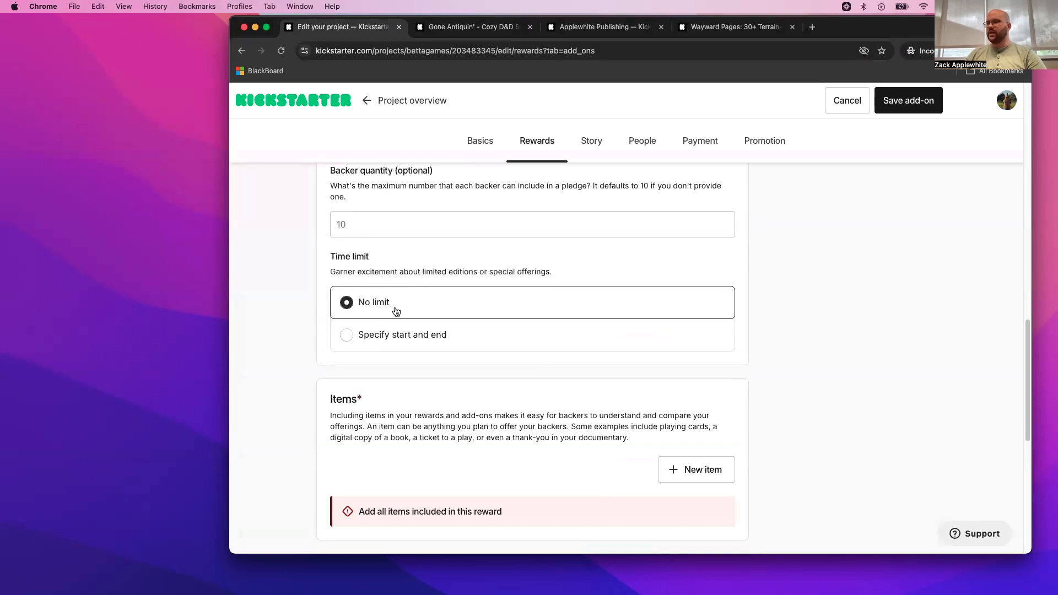
scroll(394, 308, "down", 2)
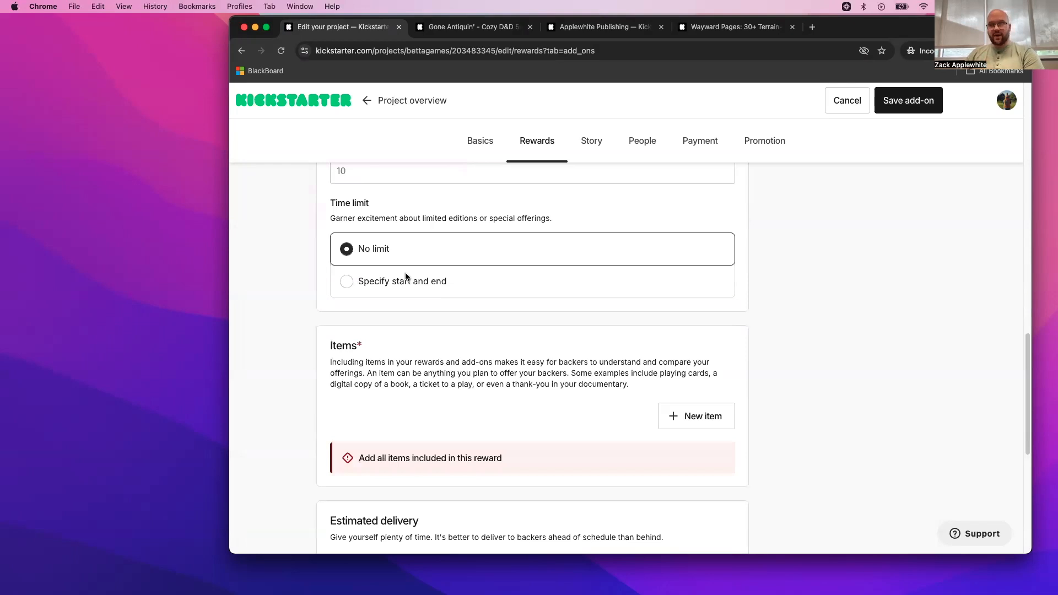
scroll(406, 283, "up", 10)
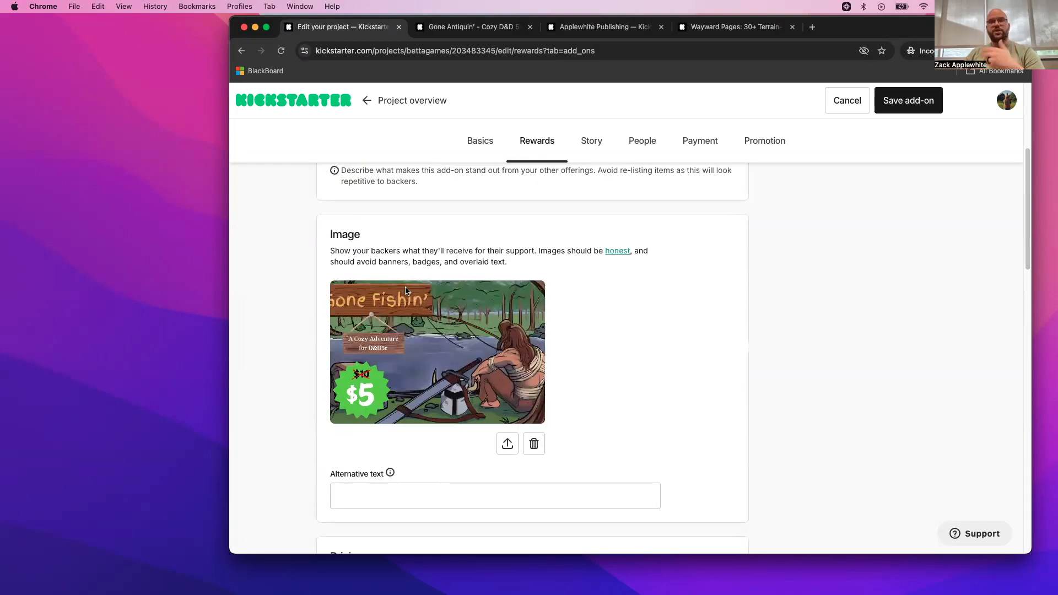
scroll(405, 290, "down", 8)
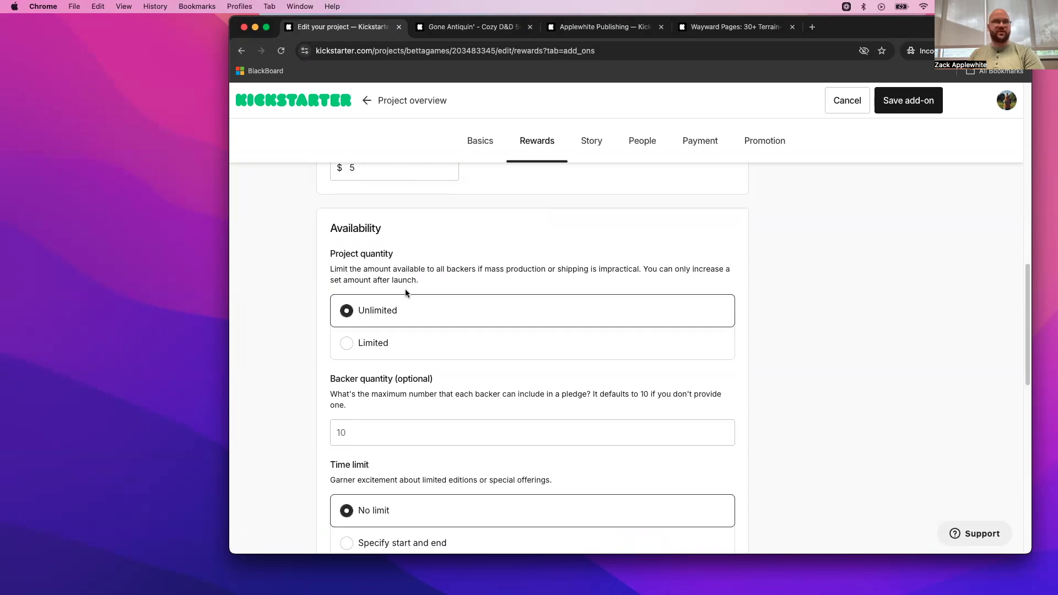
scroll(405, 289, "down", 5)
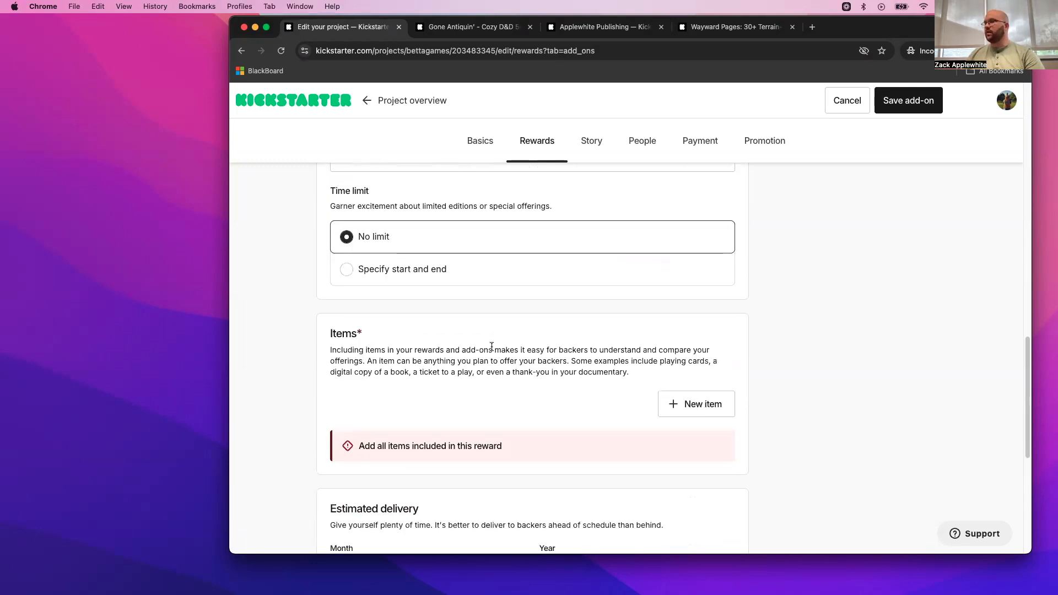
scroll(487, 338, "up", 1)
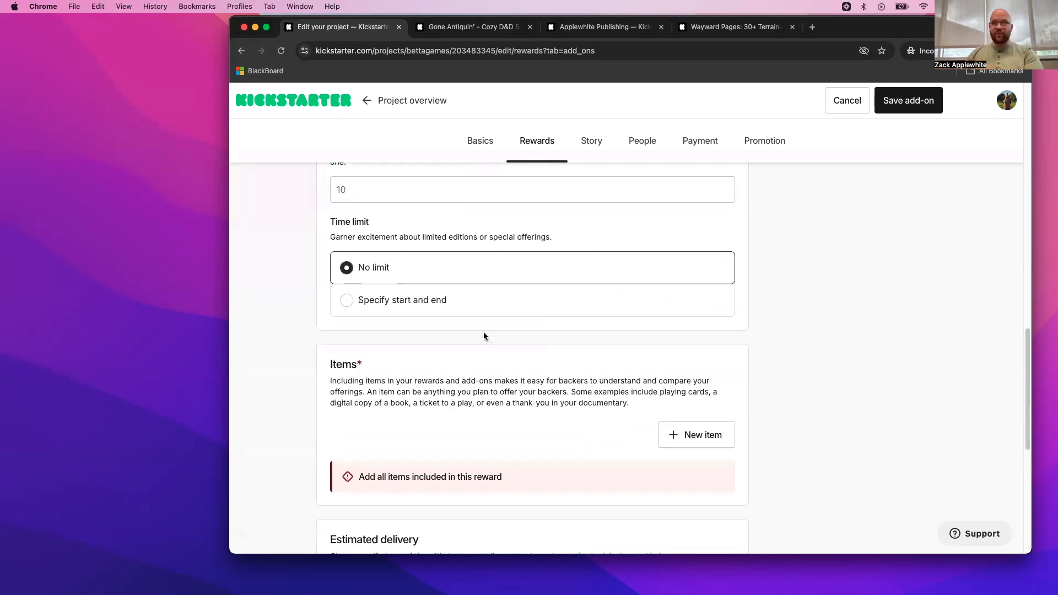
scroll(484, 334, "up", 3)
scroll(481, 334, "down", 4)
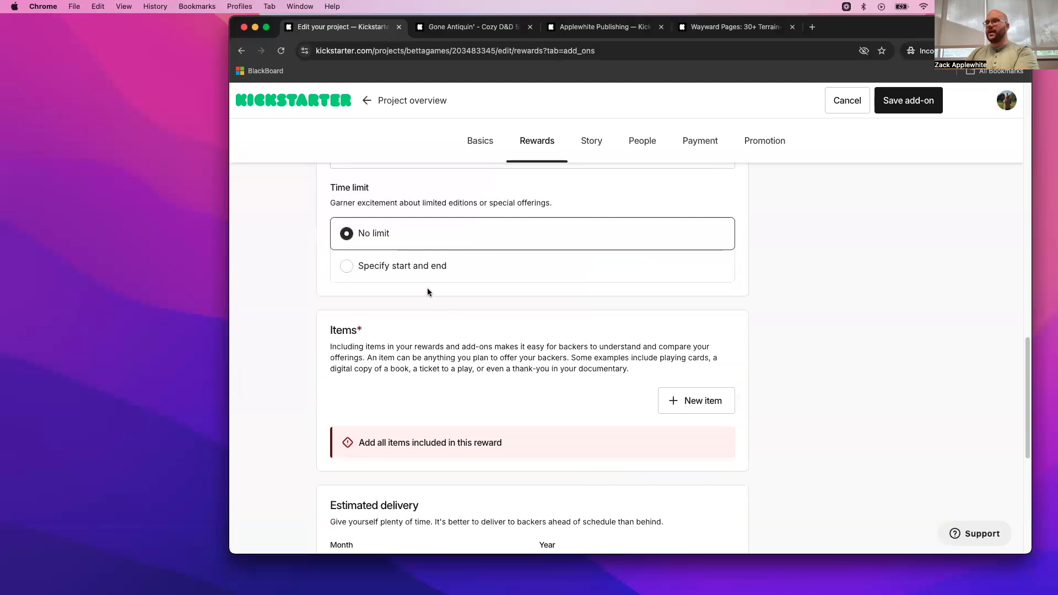
- Include the existing item Gone Fishin' PDF in the add-on
scroll(420, 287, "down", 3)
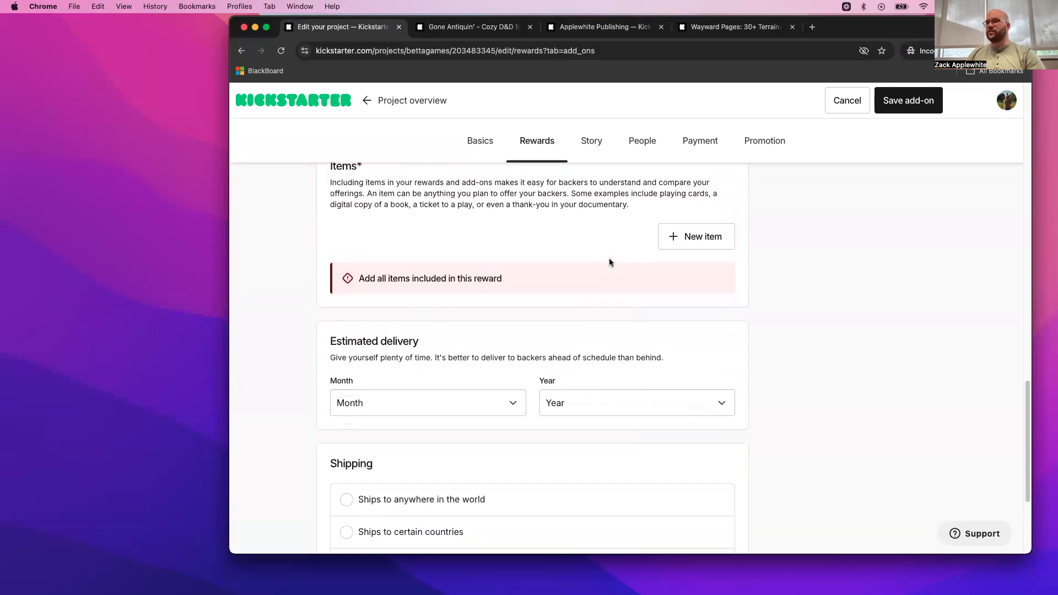
scroll(634, 259, "up", 1)
left_click(693, 253)
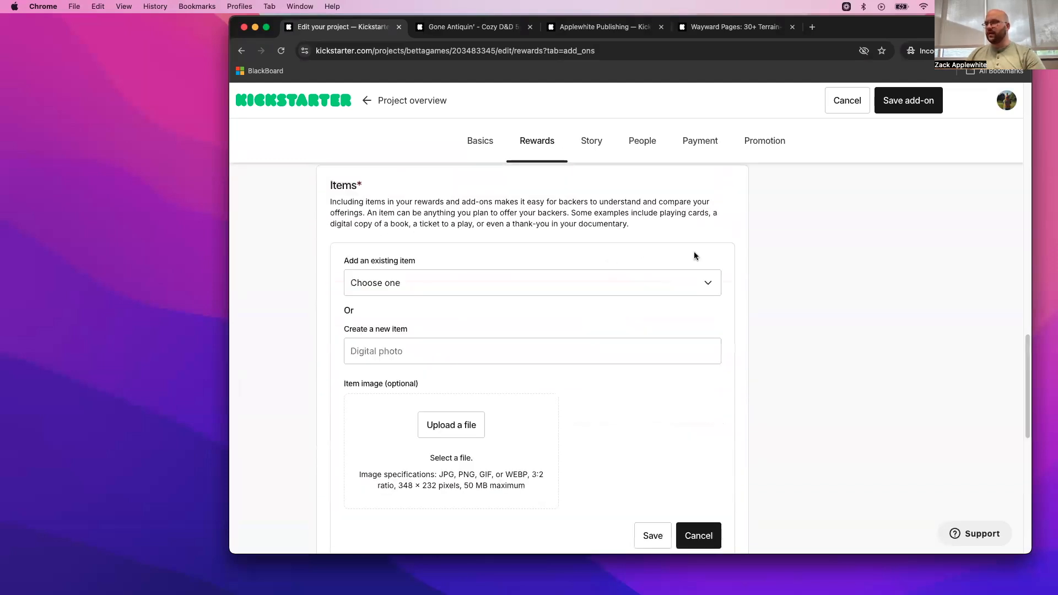
left_click(543, 291)
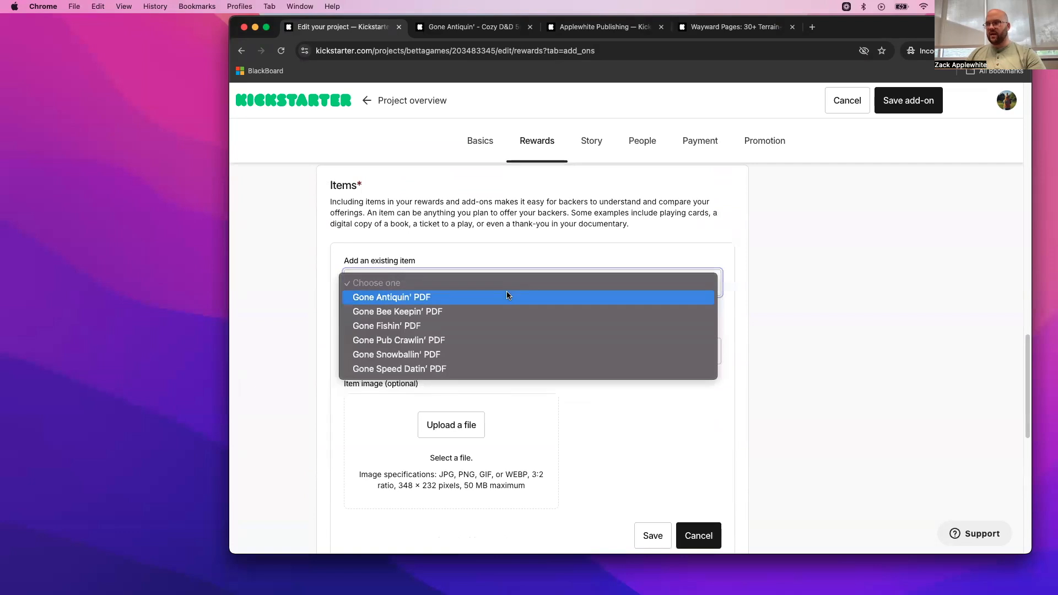
left_click(445, 327)
- Set the add-on's estimated delivery to July 2025
scroll(545, 362, "down", 4)
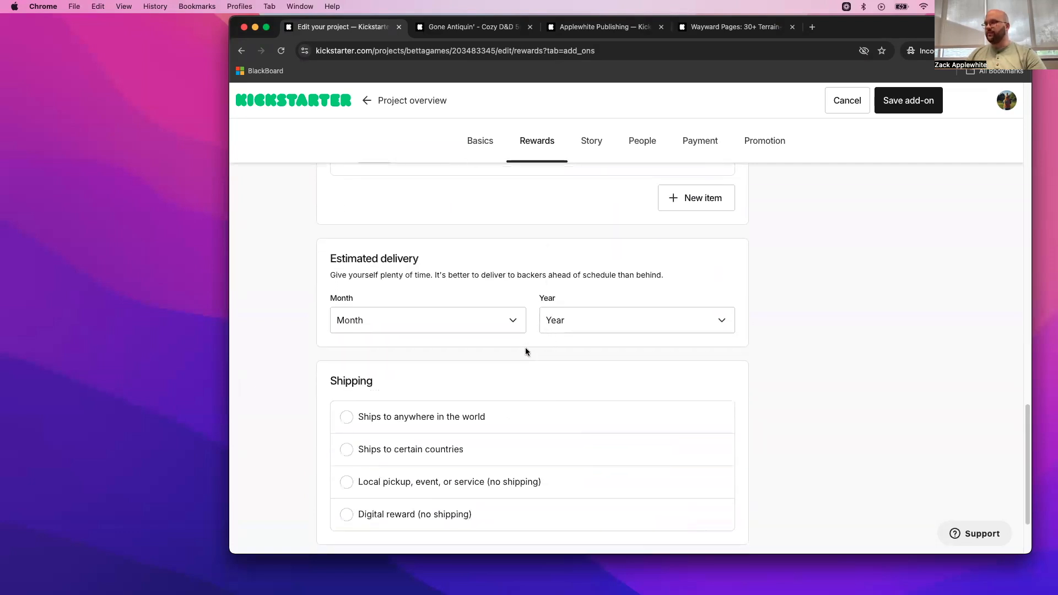
left_click(496, 321)
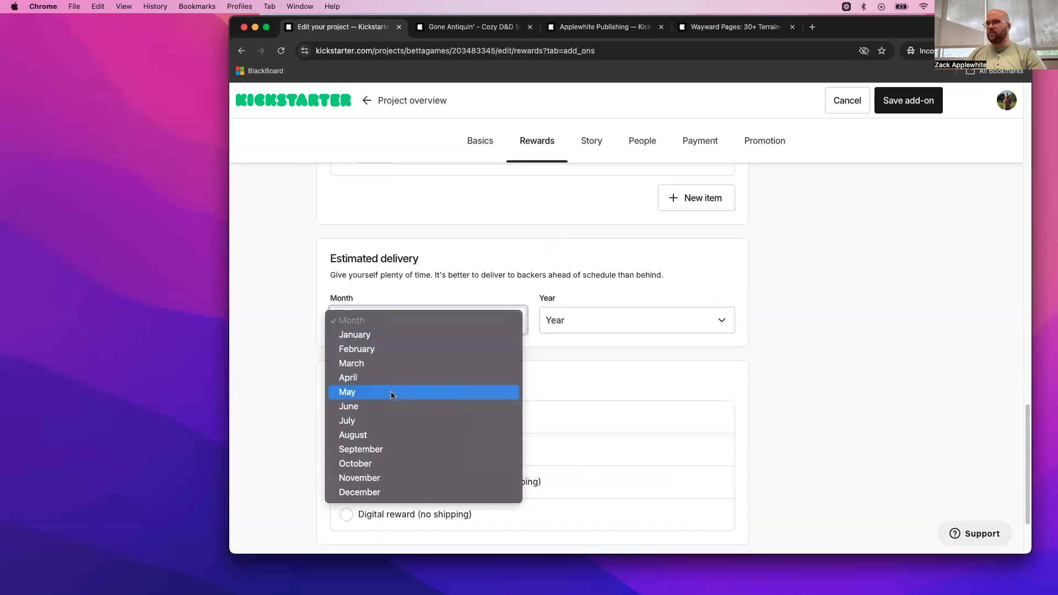
left_click(413, 421)
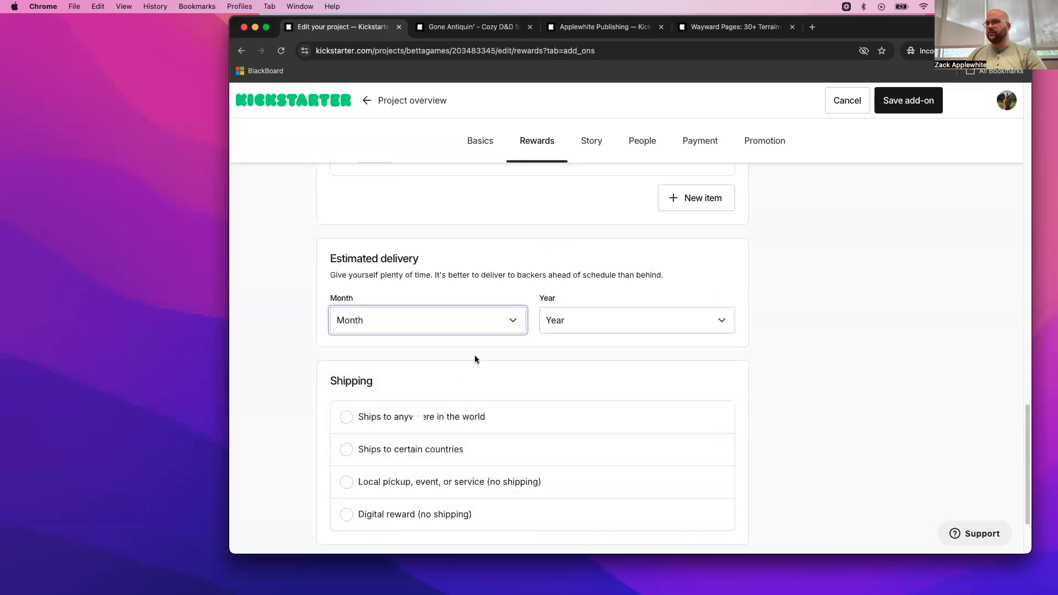
left_click(590, 320)
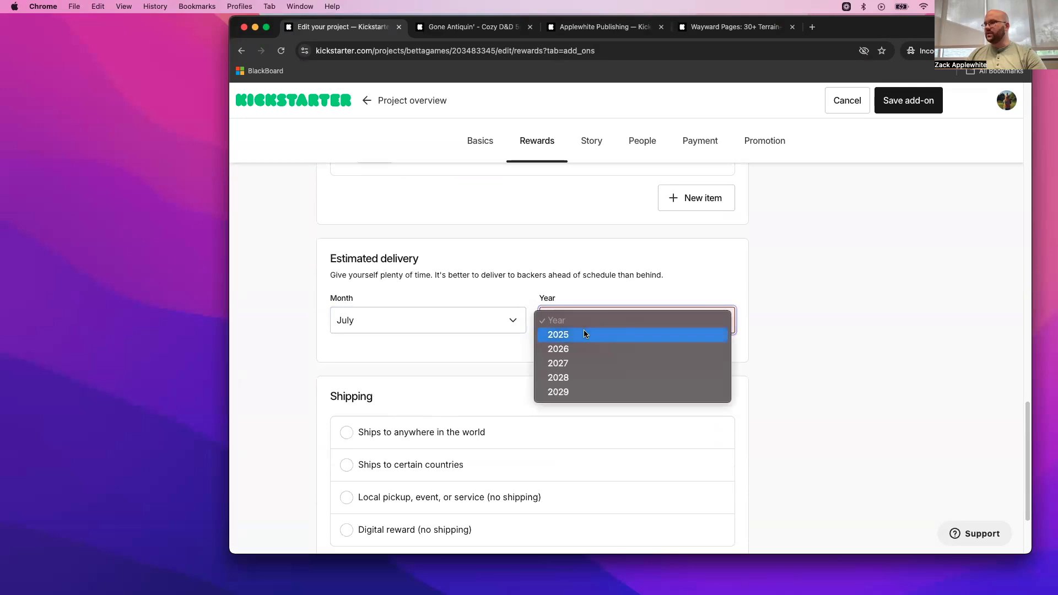
left_click(537, 290)
left_click(533, 285)
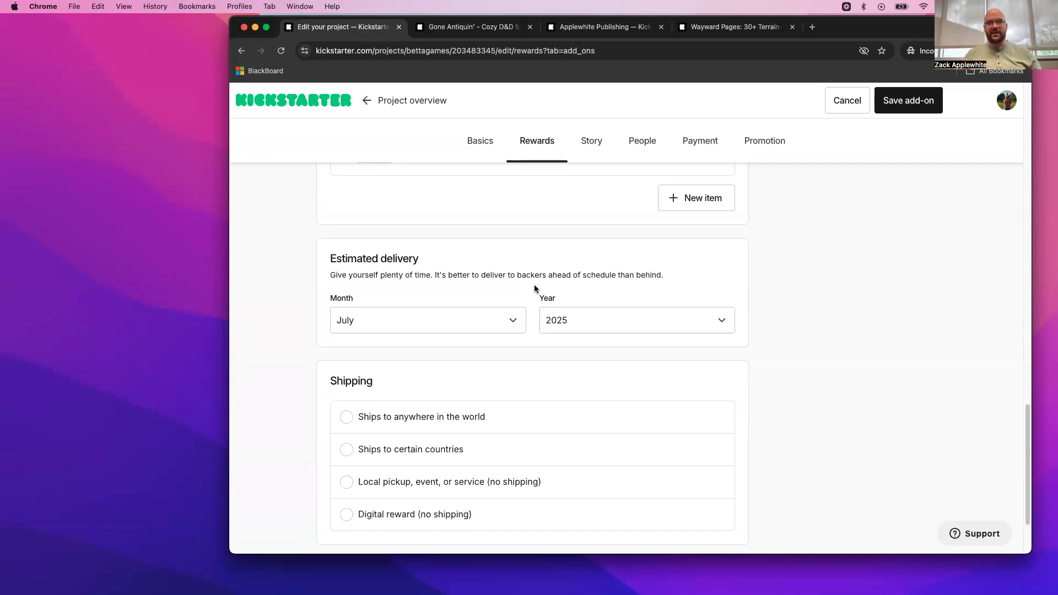
- Try the Ships to anywhere in the world option on the add-on and examine its destination cost fields
scroll(534, 287, "down", 5)
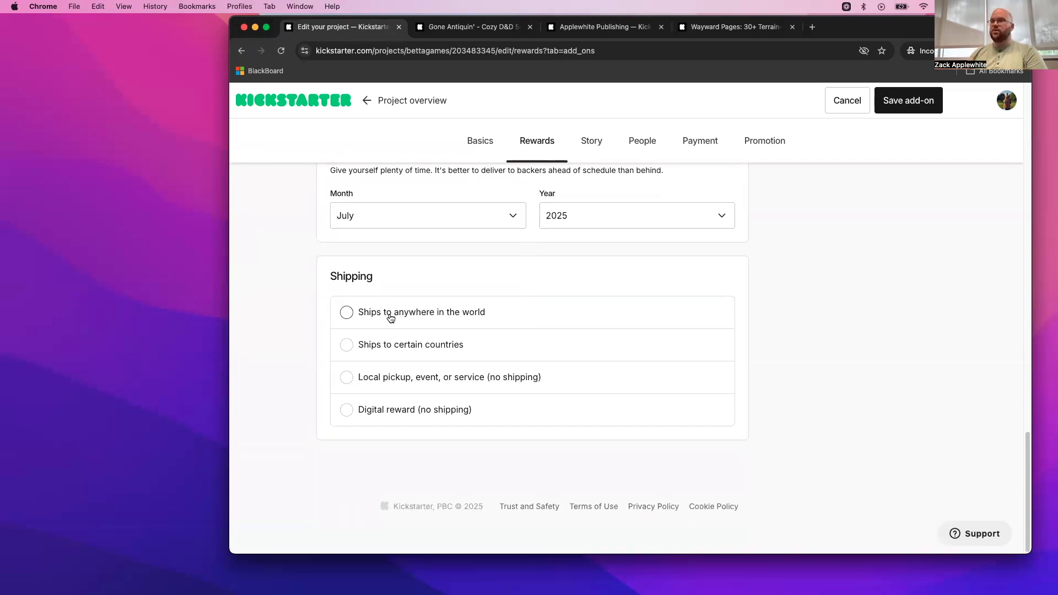
left_click(391, 318)
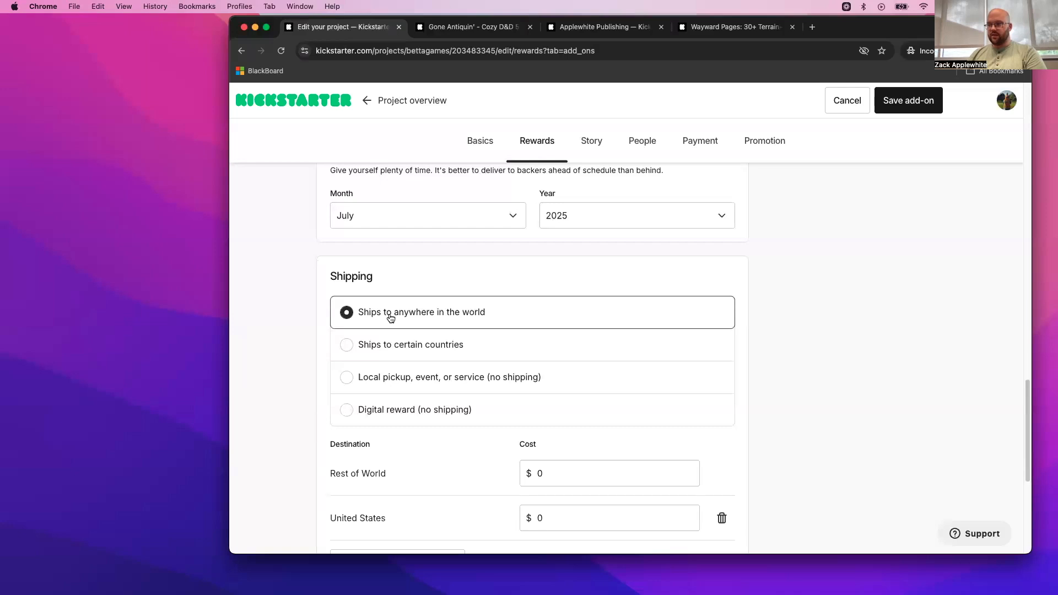
scroll(390, 318, "down", 5)
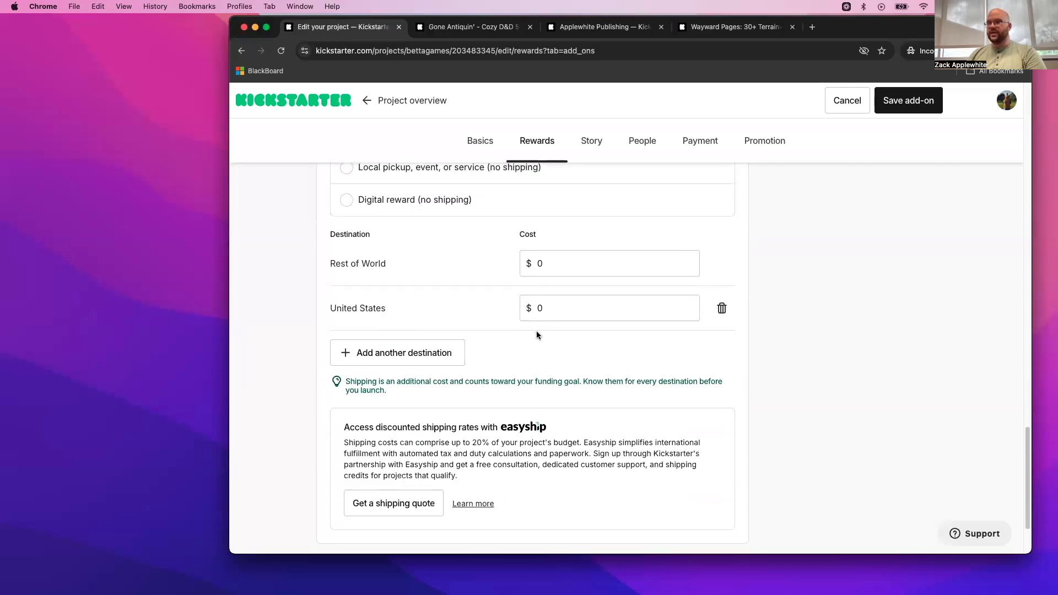
scroll(537, 334, "up", 3)
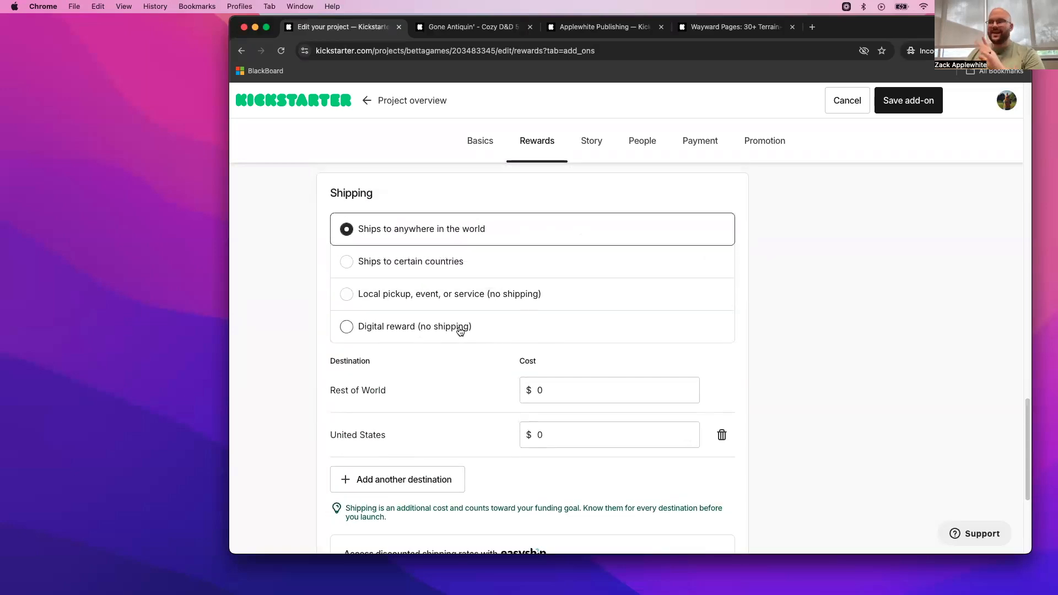
- Set the add-on's shipping to Digital reward (no shipping) and save the add-on
left_click(423, 332)
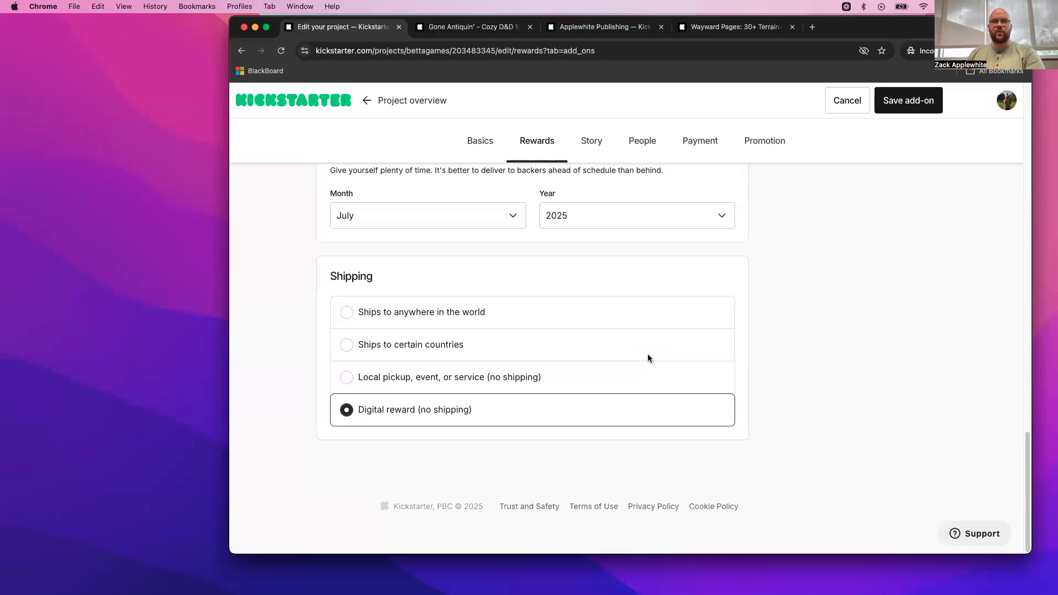
scroll(602, 323, "up", 10)
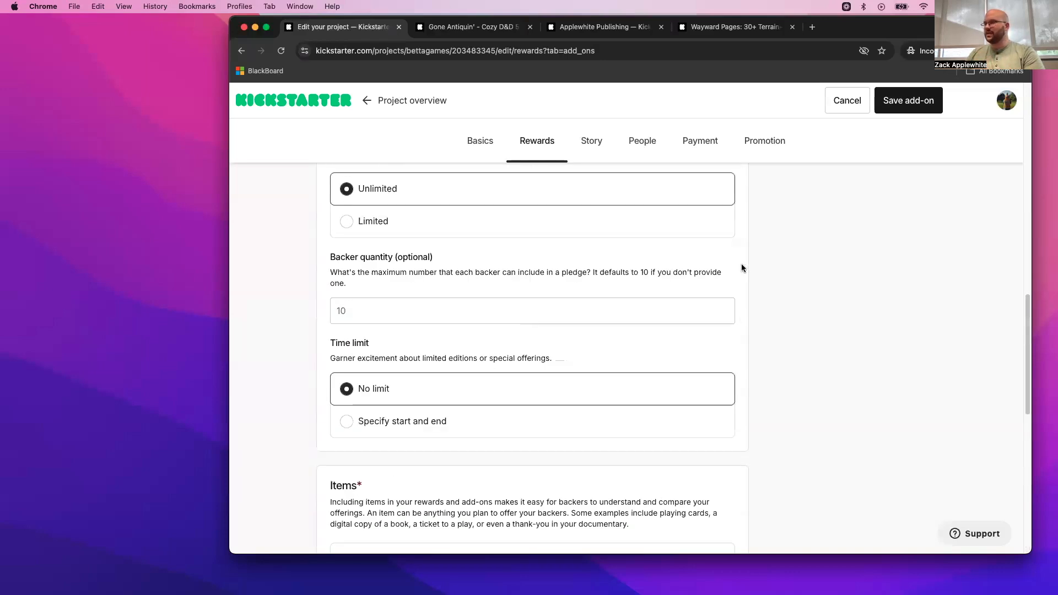
scroll(677, 238, "up", 10)
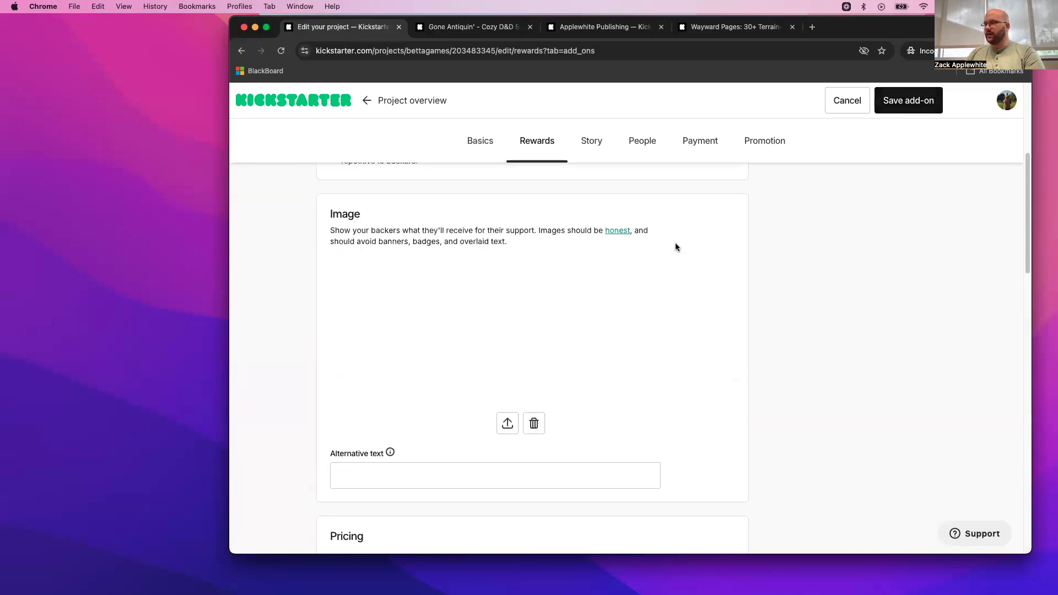
scroll(838, 193, "up", 5)
left_click(897, 109)
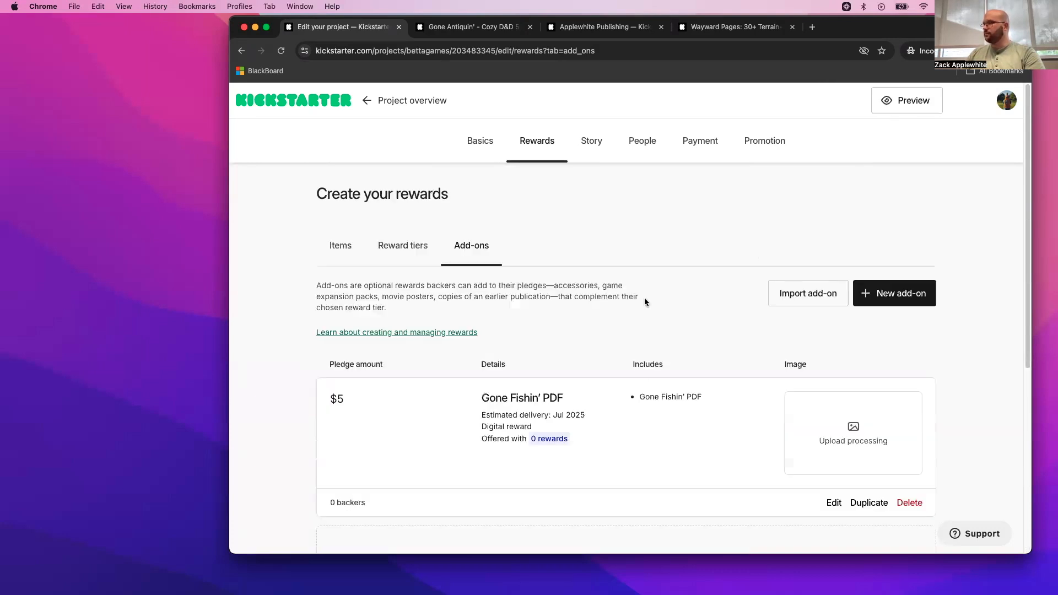
- Check the saved add-on in the add-ons list and start a new reward tier
scroll(644, 297, "down", 3)
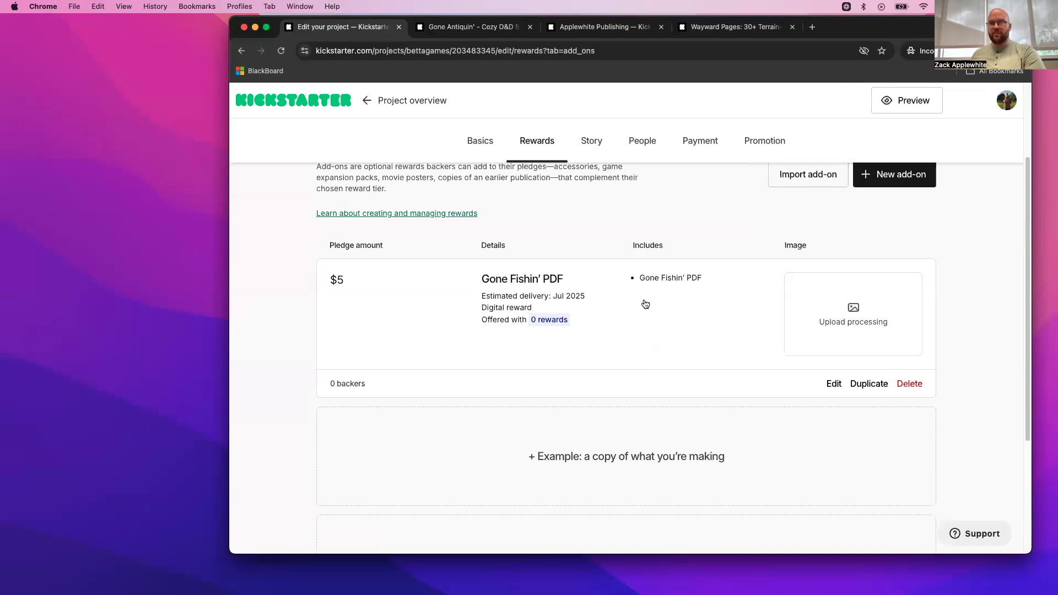
scroll(645, 304, "down", 2)
scroll(646, 304, "up", 5)
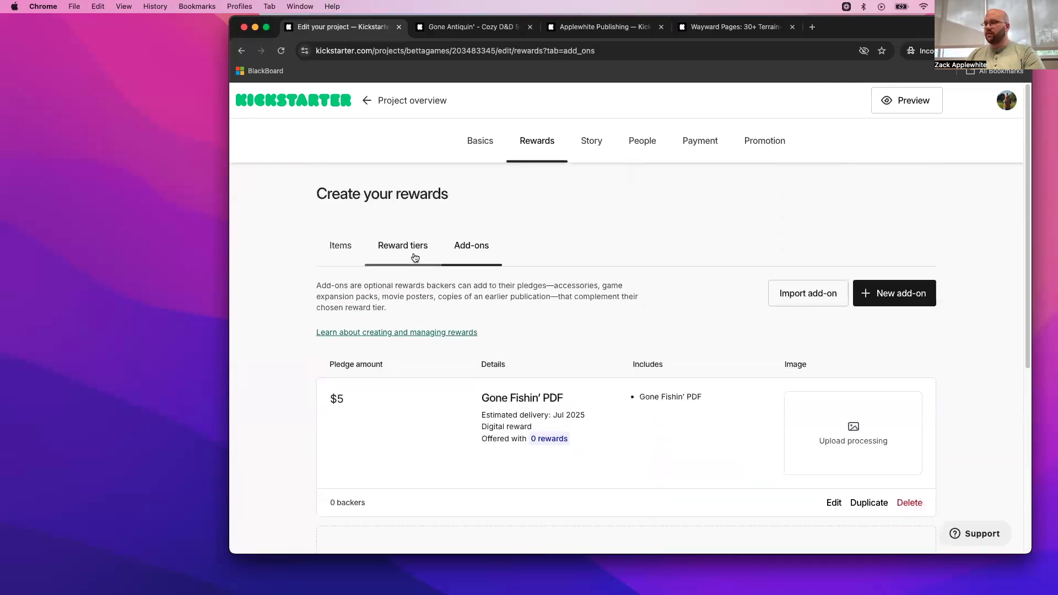
left_click(415, 257)
left_click(894, 297)
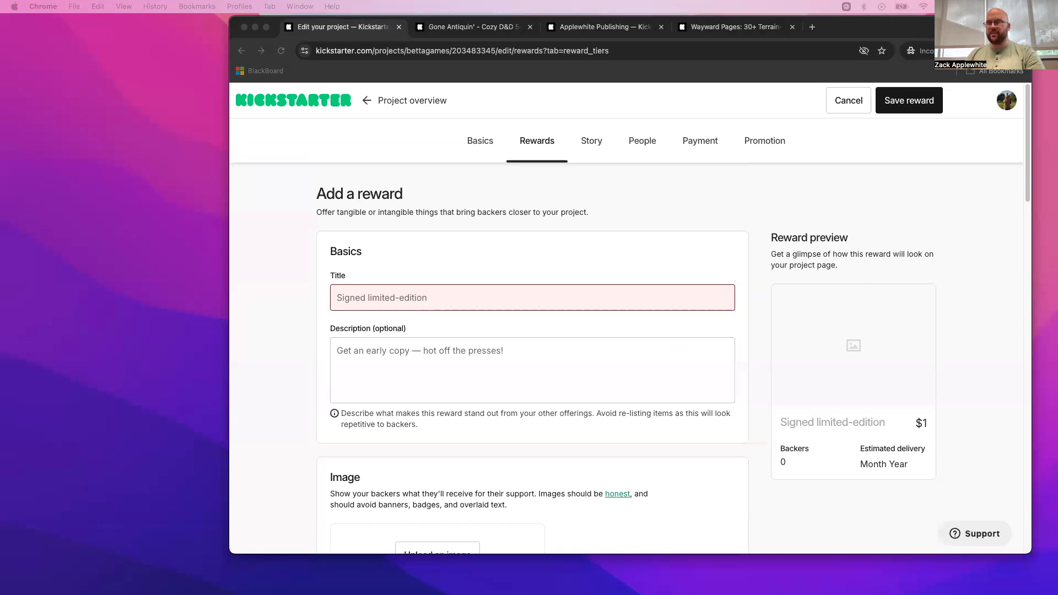
- Paste "Digital PDF copy of Gone Bee Keepin'" as the reward's title and reword it to "Digital PDF copy of Gone Campin'"
left_click(439, 298)
type("Digital PDF copy of Gone Bee Keepin'")
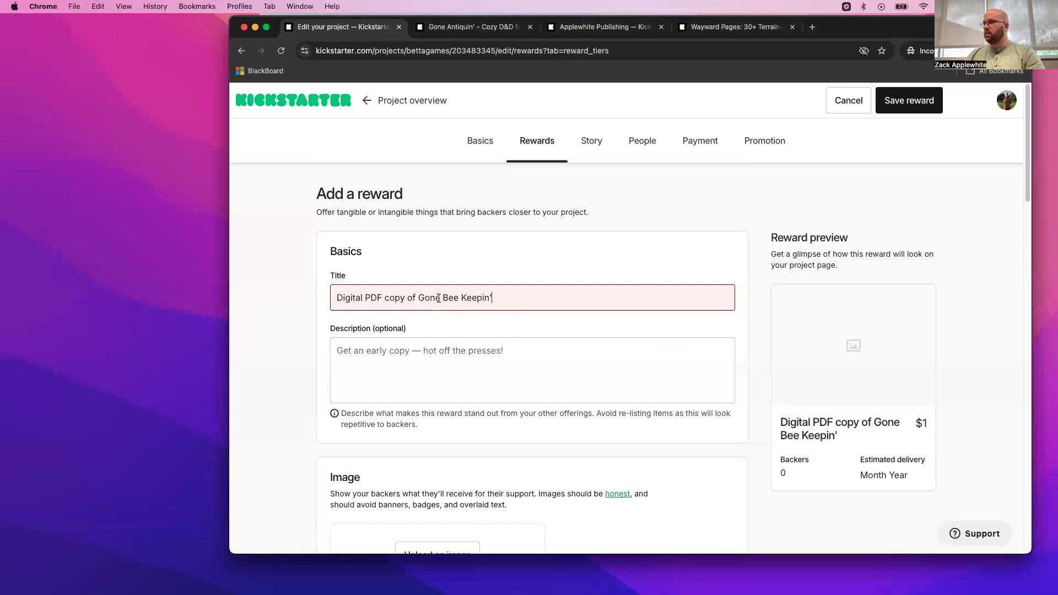
left_click(421, 377)
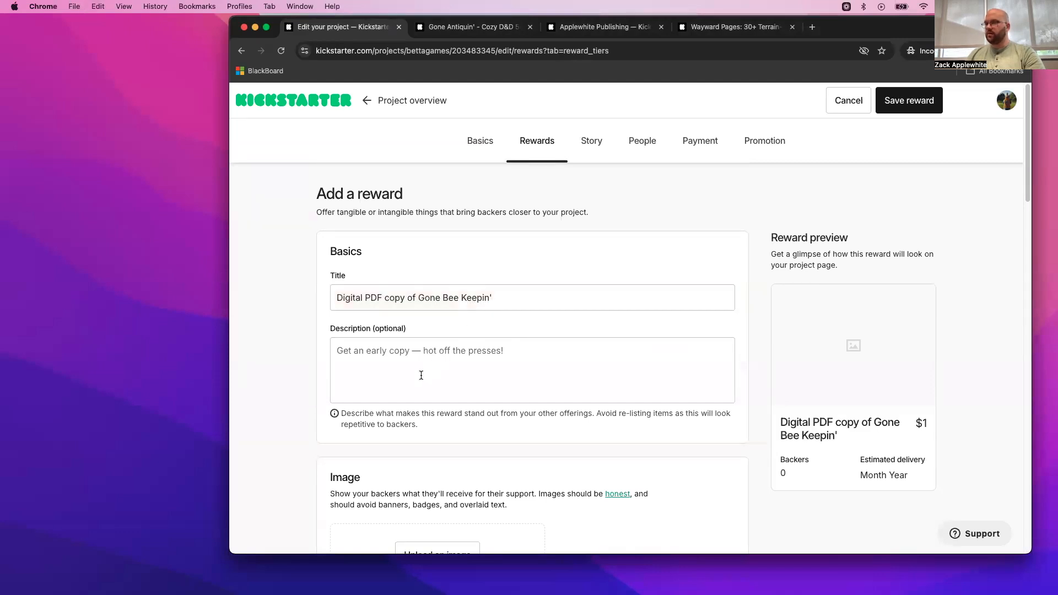
left_click_drag(485, 298, 448, 298)
left_click(488, 297)
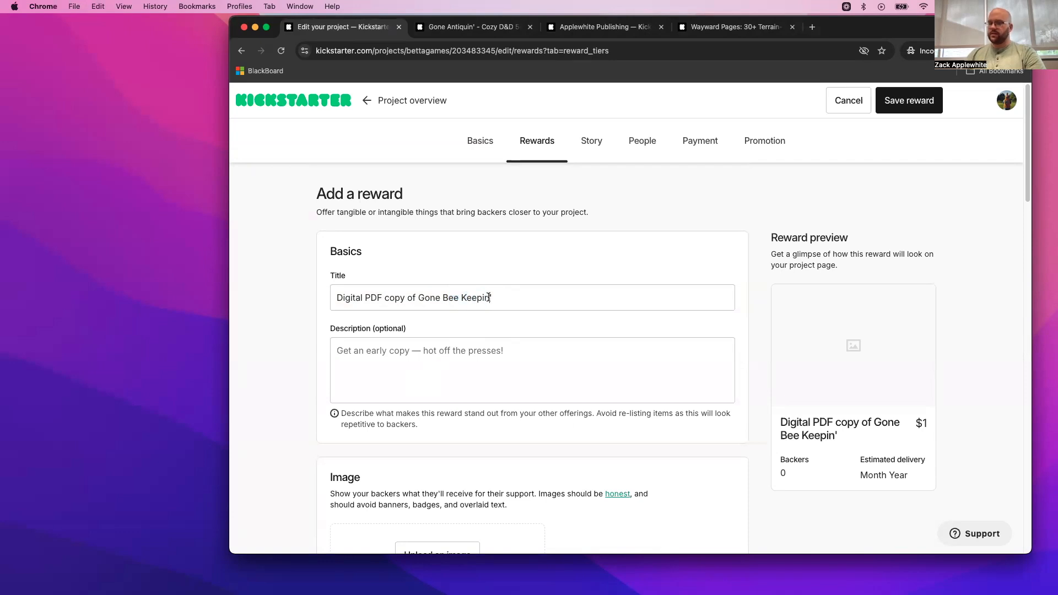
key("BackSpace")
key("BackSpace")
key("BackSpace")
key("BackSpace")
key("BackSpace")
key("BackSpace")
key("BackSpace")
key("BackSpace")
key("BackSpace")
key("BackSpace")
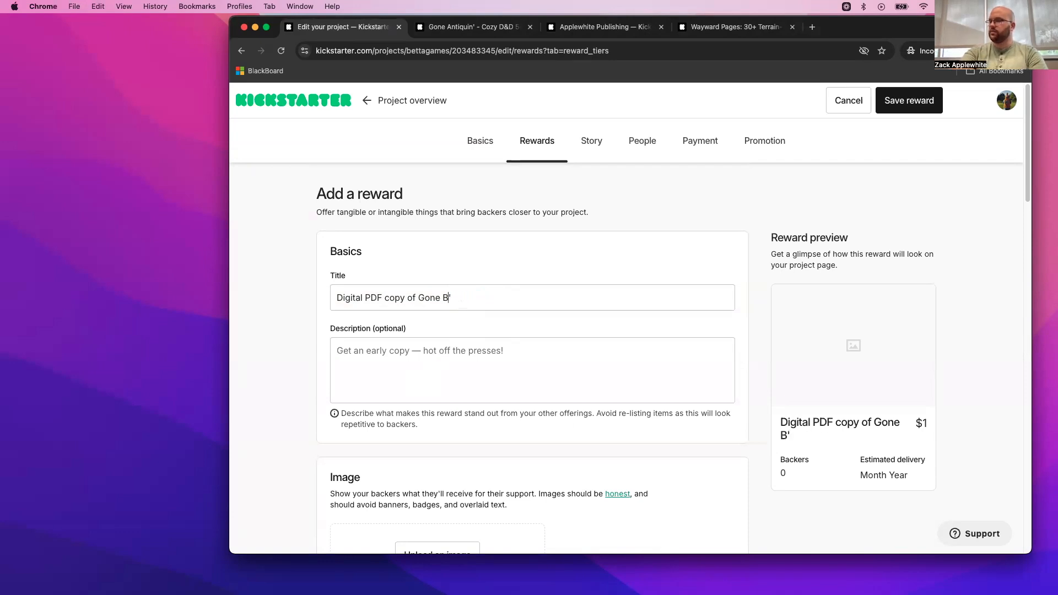
type("Campin")
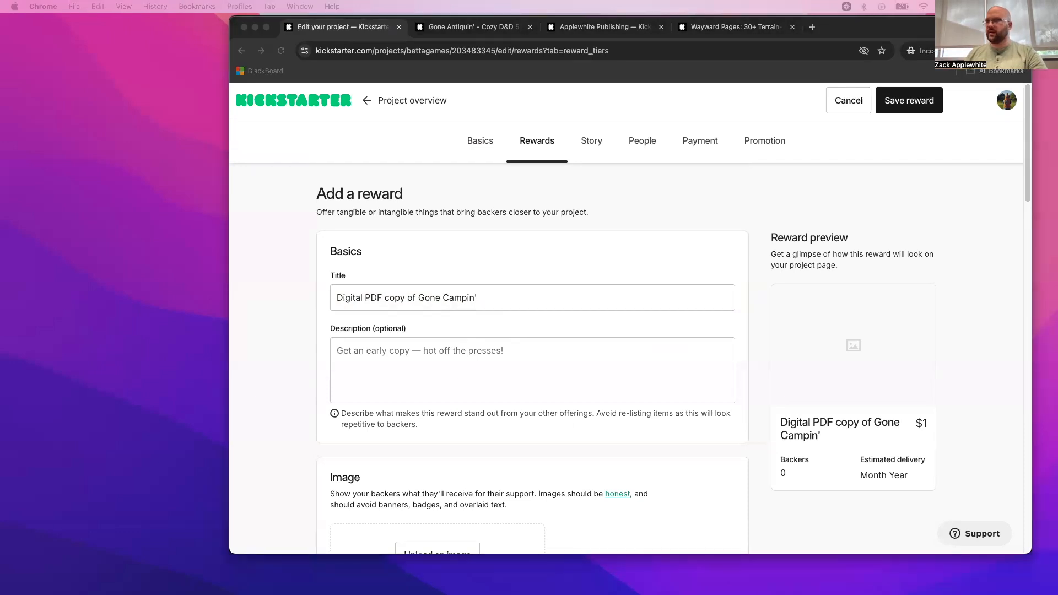
- Copy the reward's title "Digital PDF copy of Gone Campin'" into its description
left_click_drag(501, 297, 266, 300)
key("super+c")
left_click(376, 359)
key("super+v")
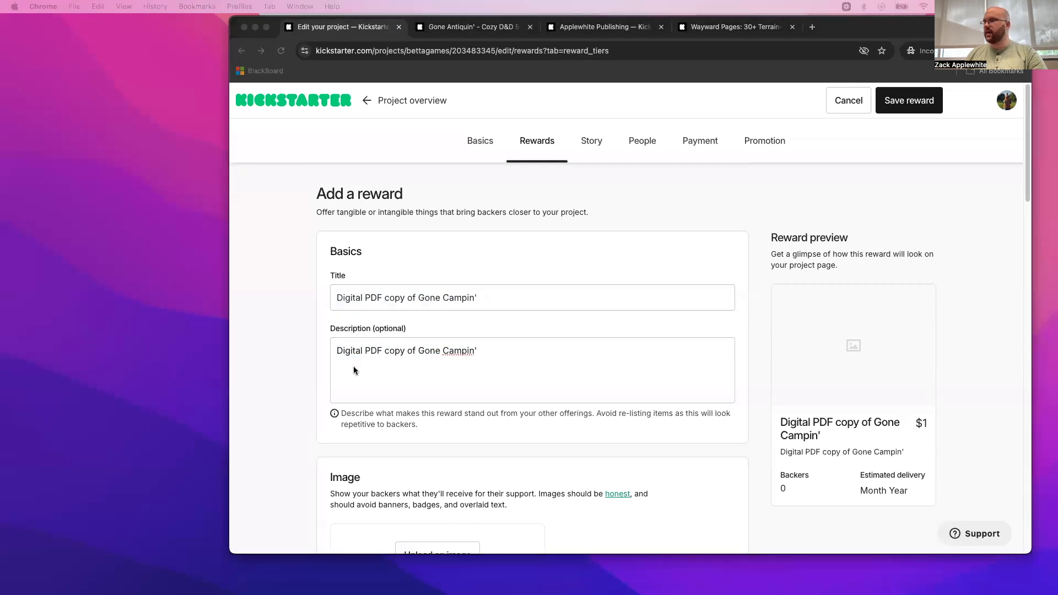
- Replace the reward's title with "Pay What You Want PDF"
left_click(504, 297)
left_click_drag(505, 298, 264, 288)
key("super+v")
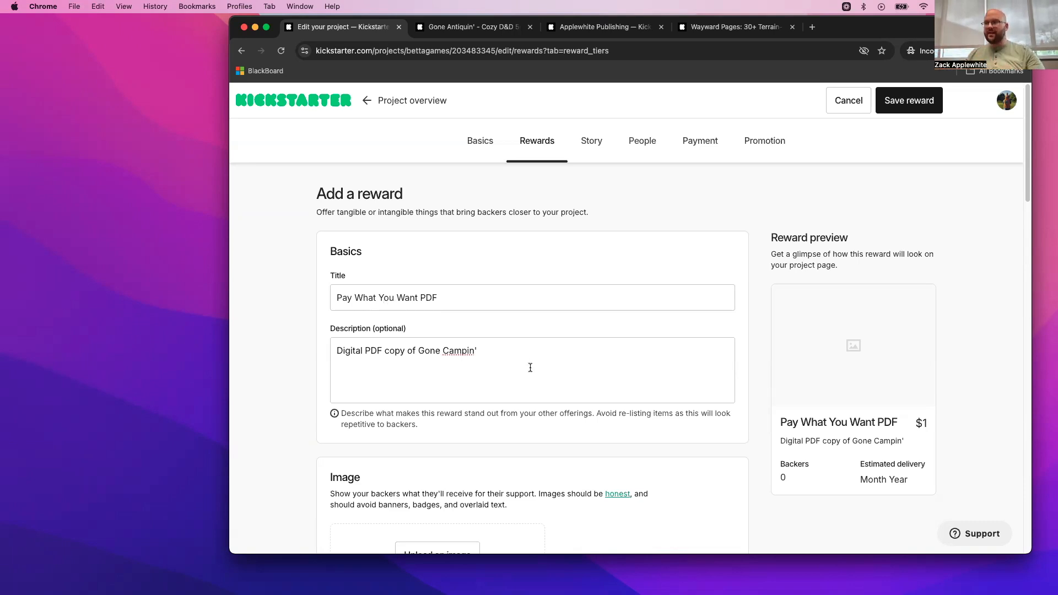
left_click_drag(512, 355, 315, 345)
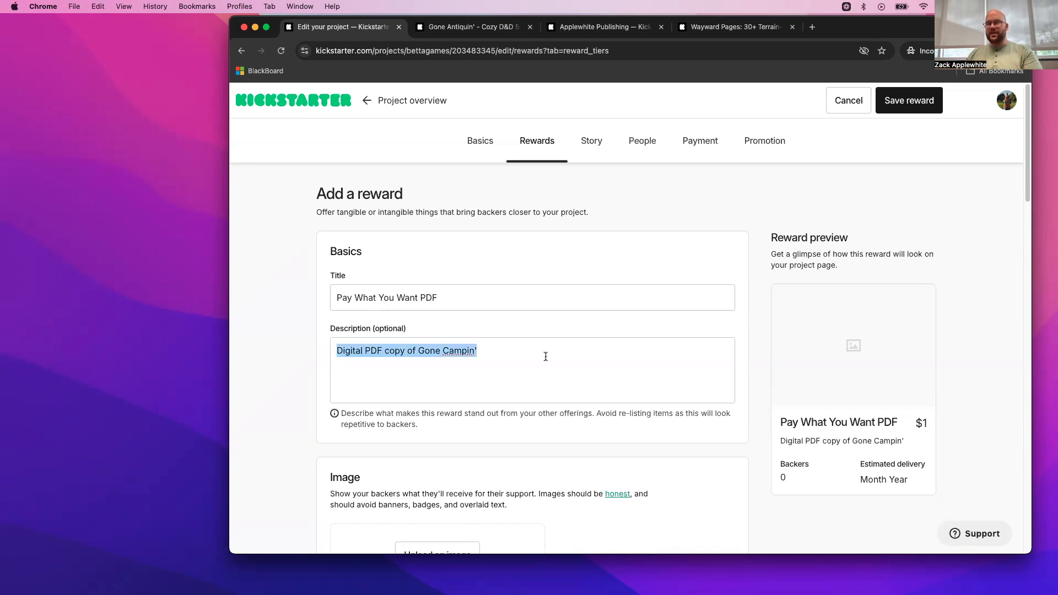
left_click(524, 351)
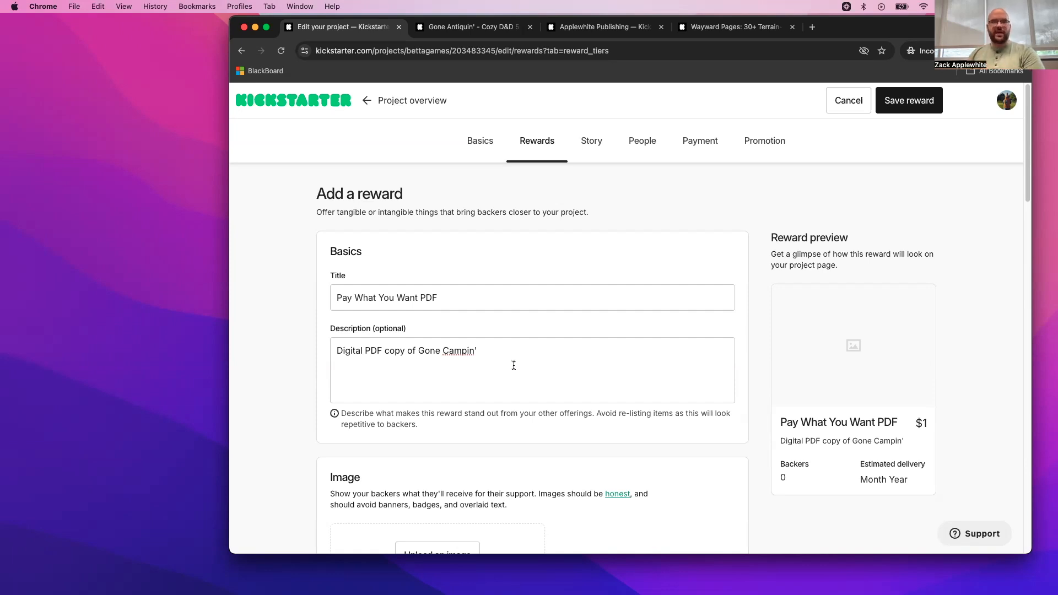
- Upload "Kickstarter Header Image Example (1).png" from the Build A Micro-Kickstarter folder on the Desktop as the reward's image
scroll(513, 365, "down", 5)
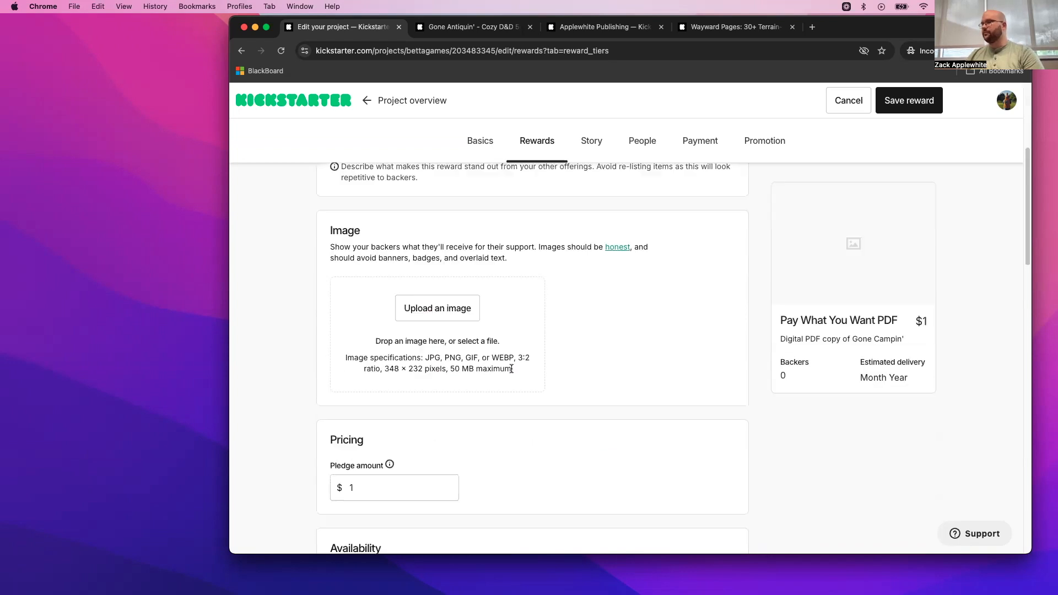
left_click(453, 303)
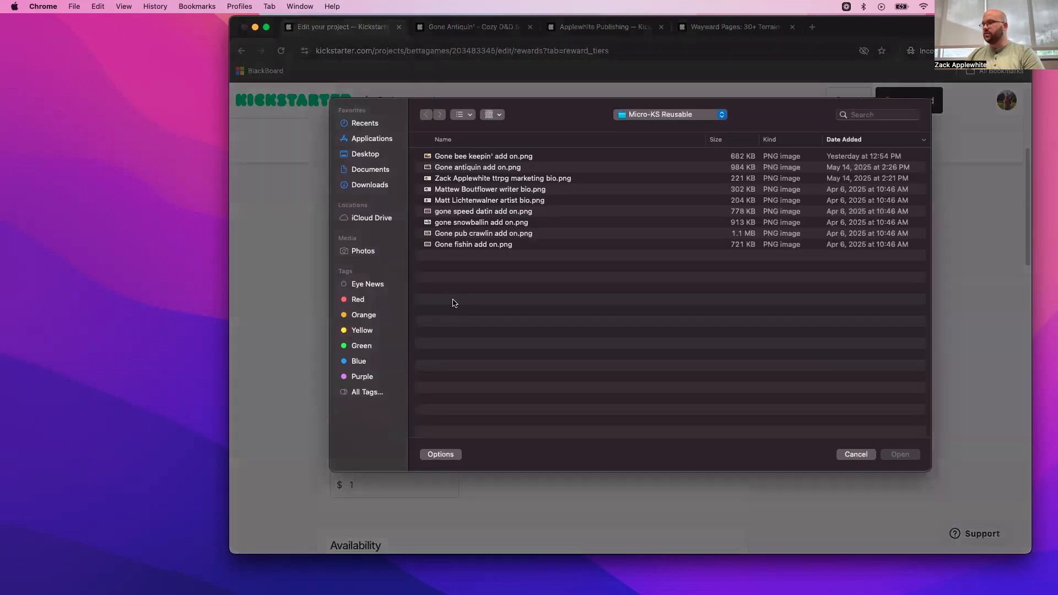
left_click(372, 159)
double_click(480, 214)
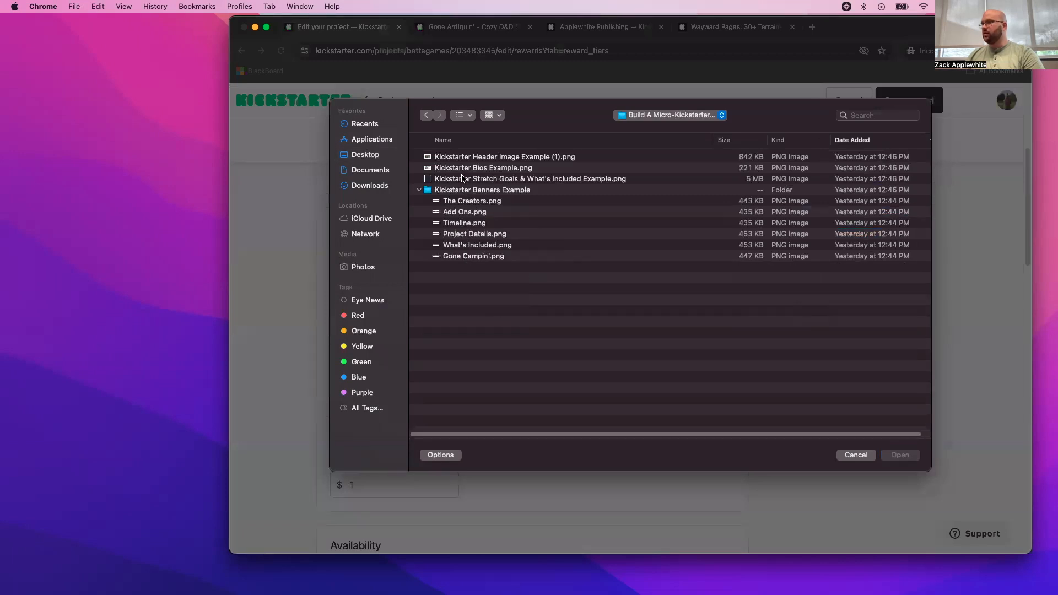
left_click(472, 161)
double_click(472, 162)
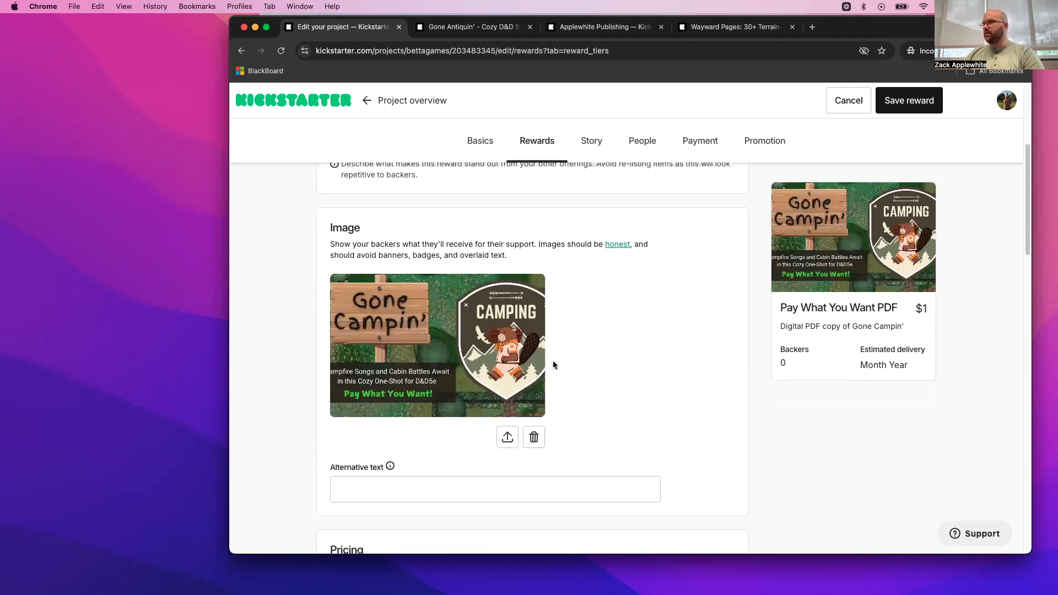
- Examine the reward's pledge amount and the alternative text field of its image without changing them
scroll(554, 360, "down", 5)
left_click(354, 354)
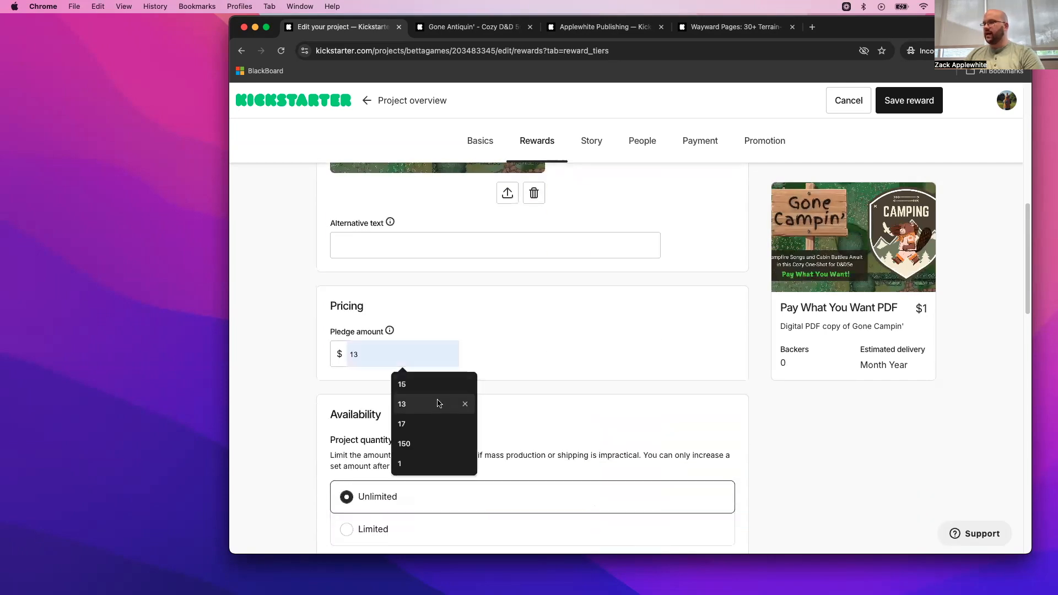
left_click(487, 341)
scroll(487, 342, "down", 5)
scroll(487, 345, "up", 5)
scroll(487, 345, "down", 3)
scroll(485, 344, "up", 4)
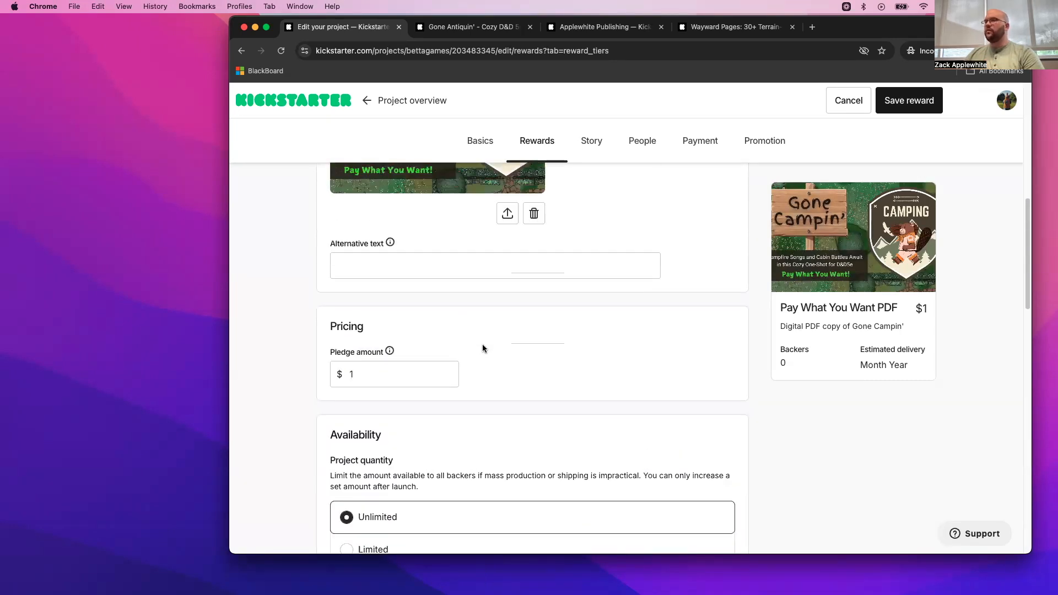
left_click_drag(322, 271, 429, 268)
left_click(426, 269)
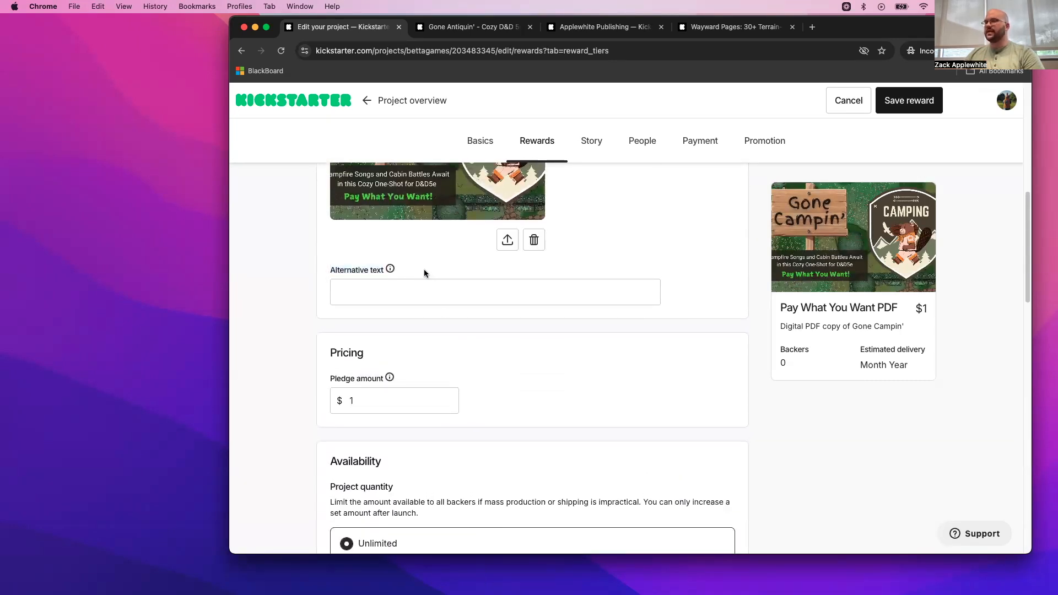
left_click(423, 302)
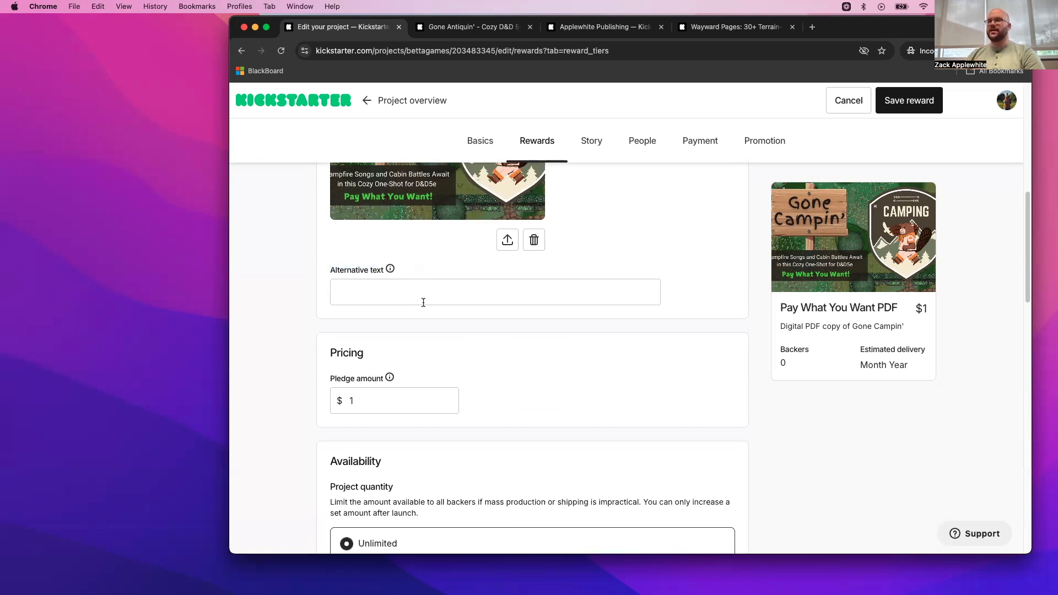
- Review the reward form from the title and image through pricing to the project quantity, audience and time limit options
scroll(424, 302, "up", 2)
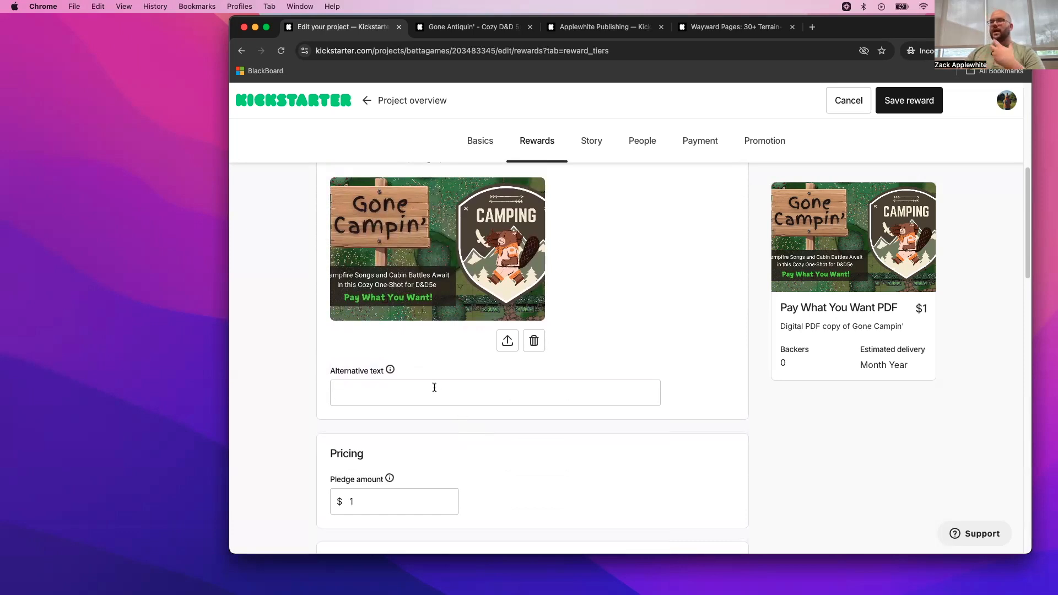
scroll(435, 387, "down", 1)
scroll(434, 387, "down", 1)
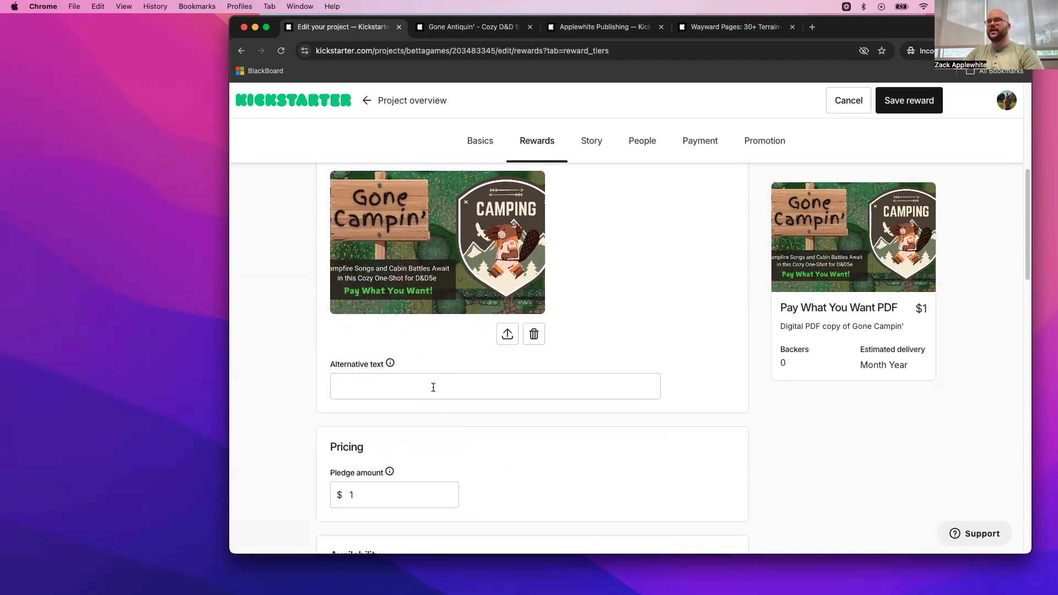
scroll(434, 387, "down", 5)
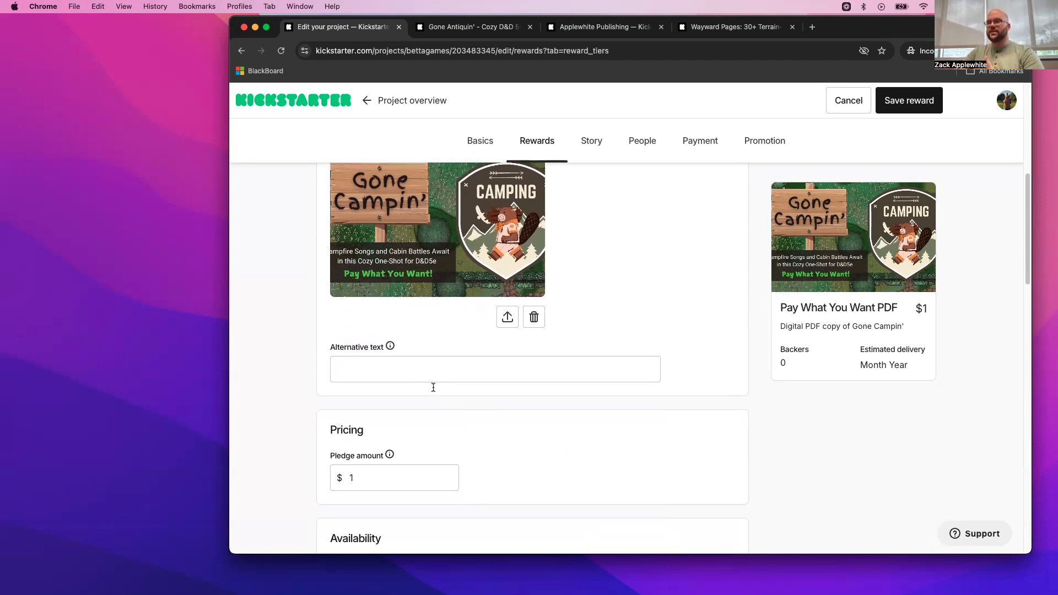
scroll(433, 387, "down", 1)
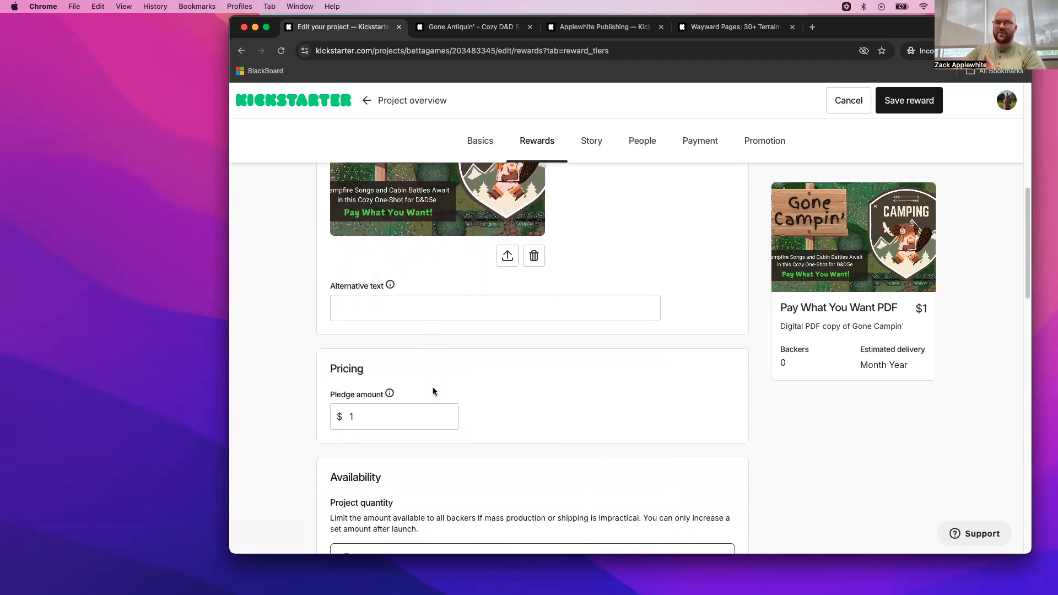
scroll(433, 391, "down", 4)
scroll(441, 380, "up", 10)
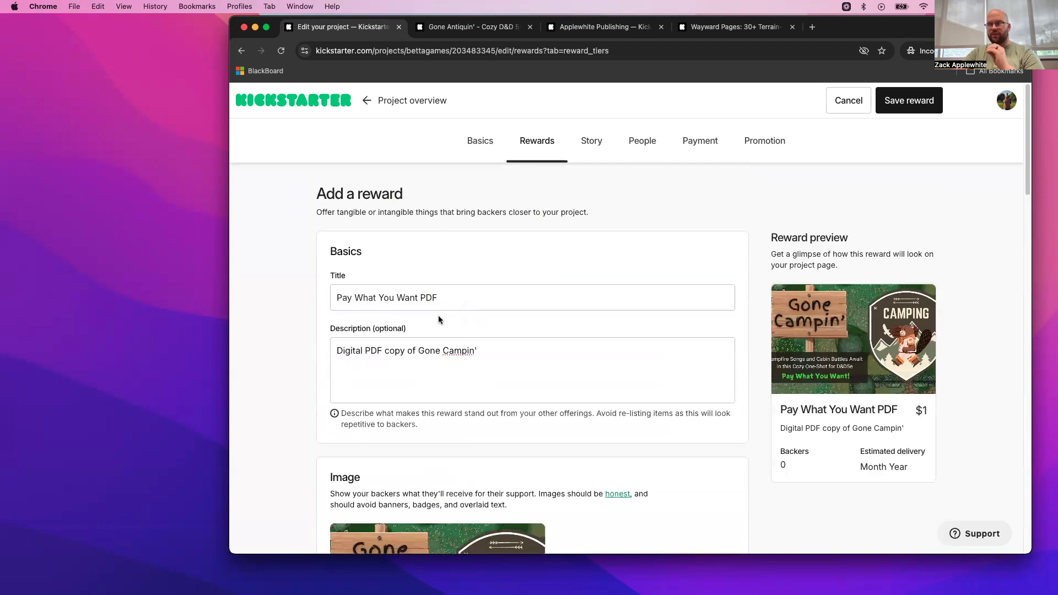
scroll(438, 315, "down", 10)
scroll(439, 318, "down", 5)
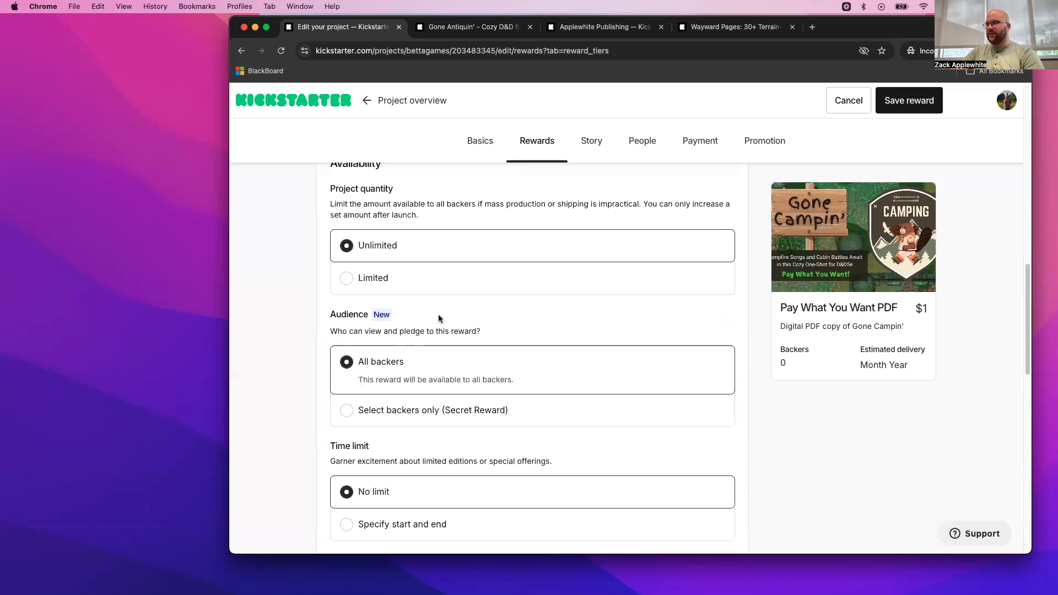
scroll(438, 314, "down", 4)
scroll(438, 315, "up", 3)
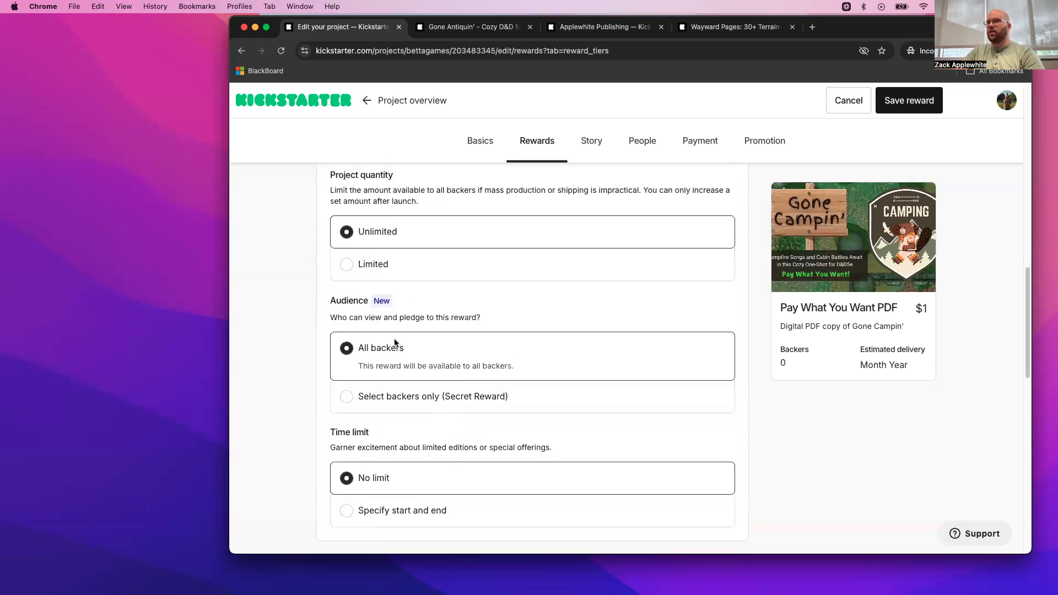
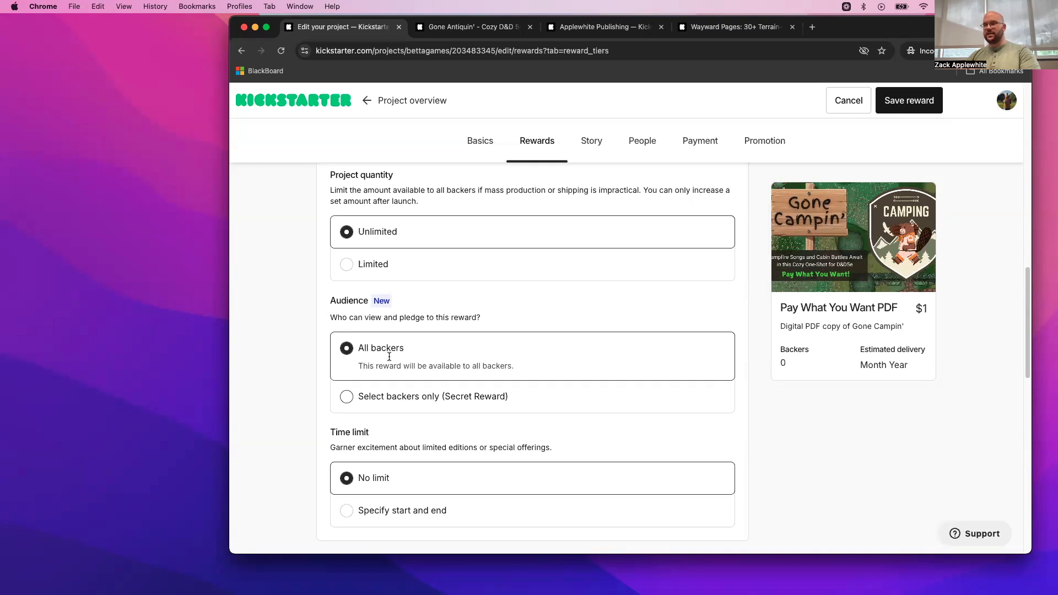
- Set the reward's estimated delivery to July 2025
scroll(389, 358, "down", 3)
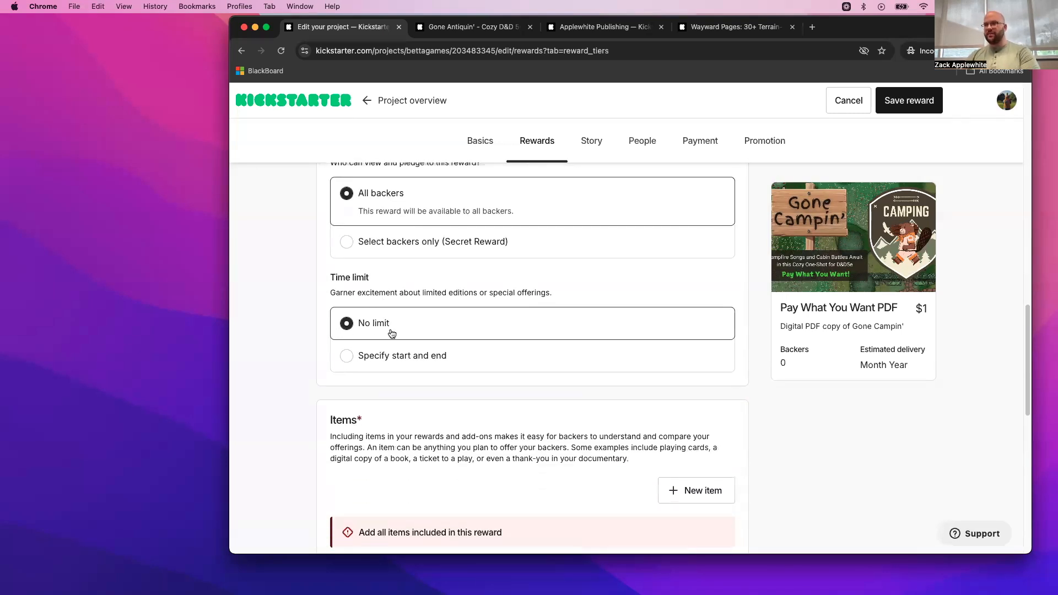
scroll(392, 331, "down", 3)
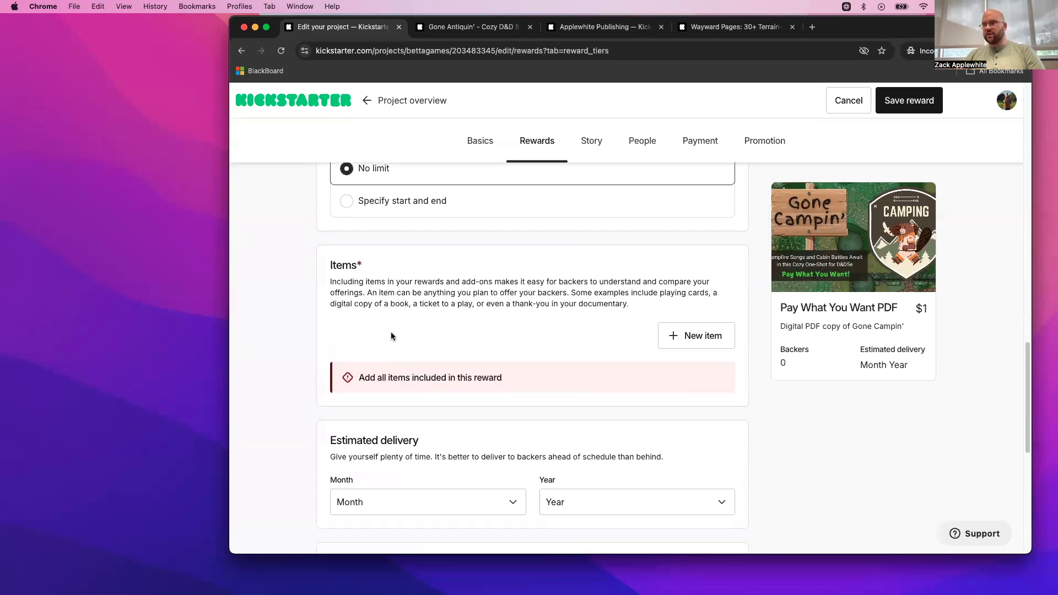
scroll(391, 334, "down", 1)
left_click(489, 448)
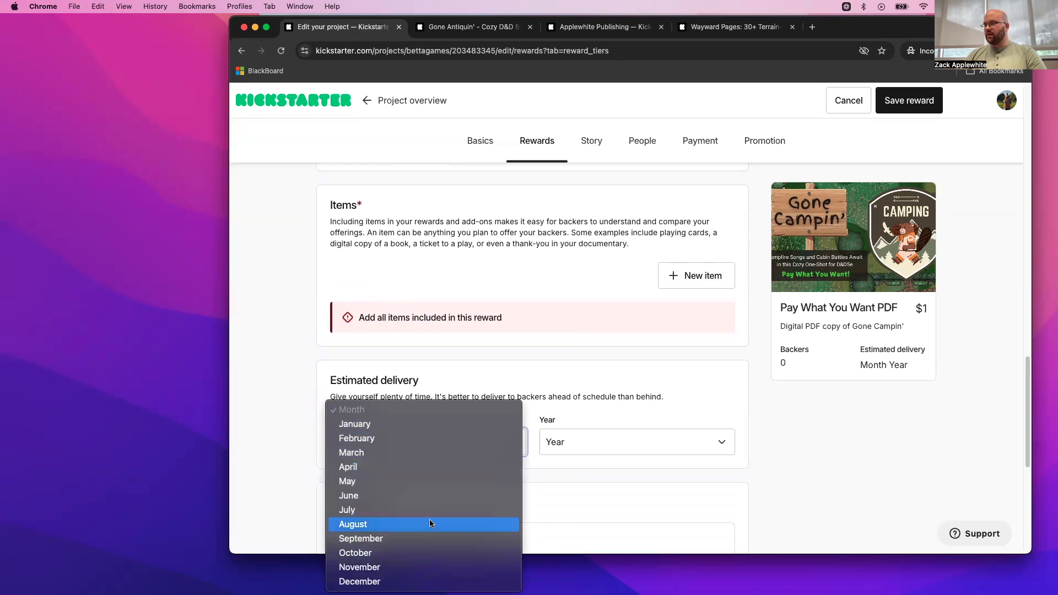
left_click(431, 507)
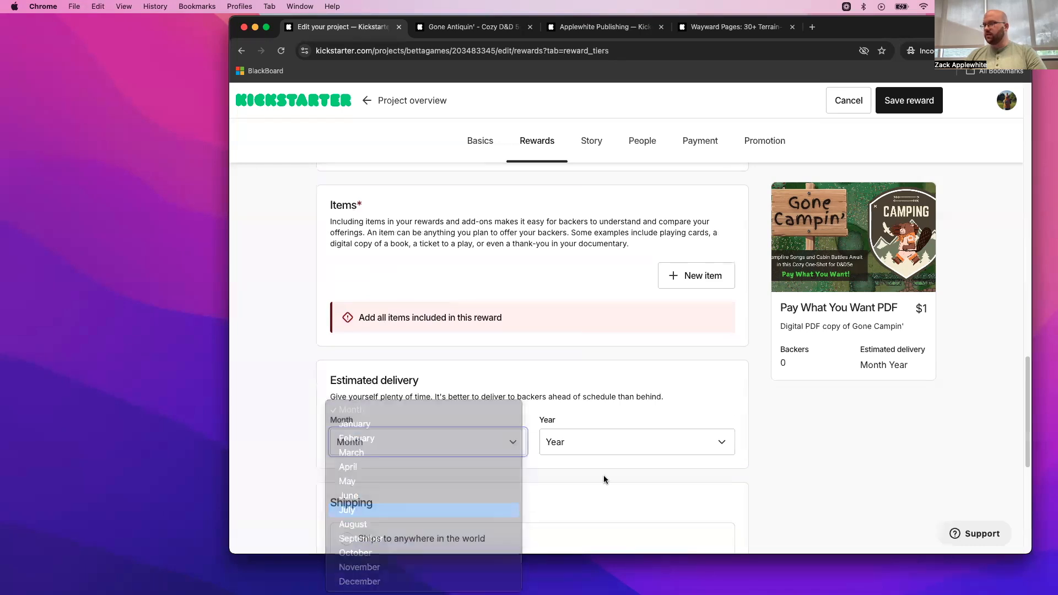
left_click(629, 439)
left_click(607, 456)
- Set the reward's shipping option to "Digital reward (no shipping)" and try to save the reward
scroll(471, 451, "down", 4)
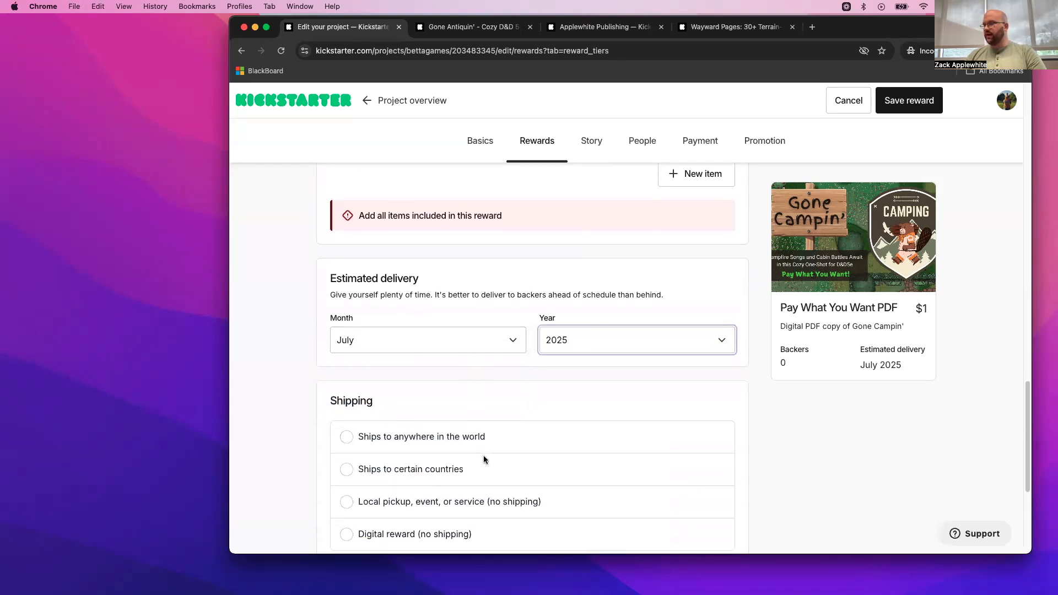
left_click(382, 418)
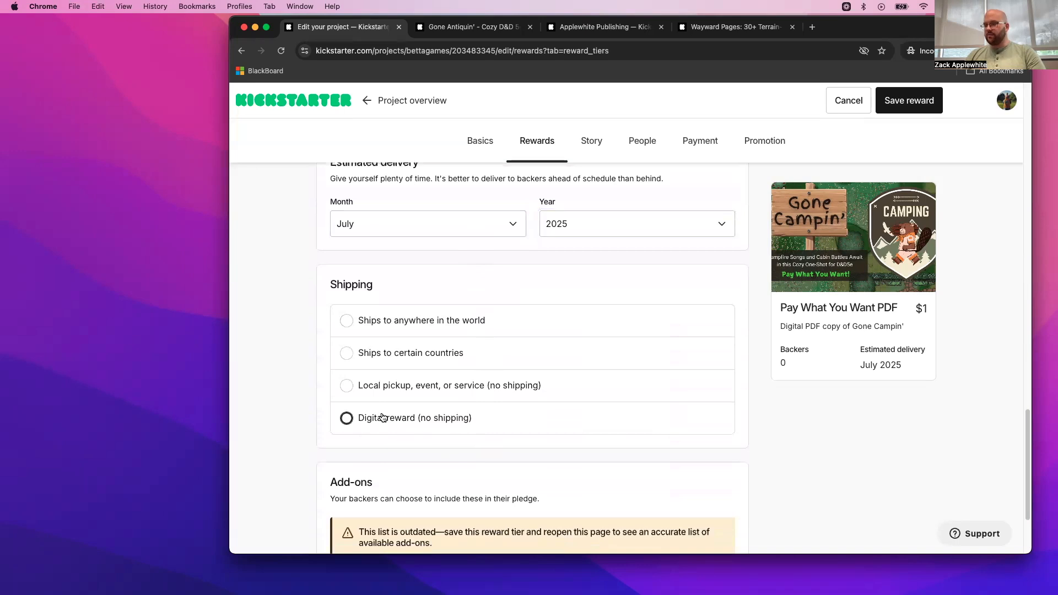
scroll(474, 432, "down", 2)
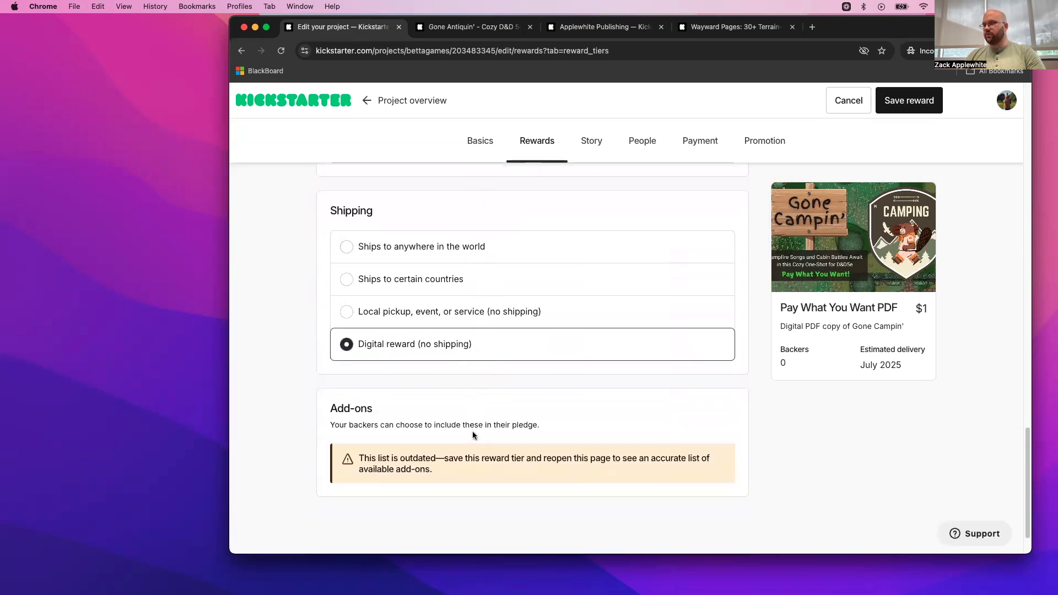
left_click(922, 104)
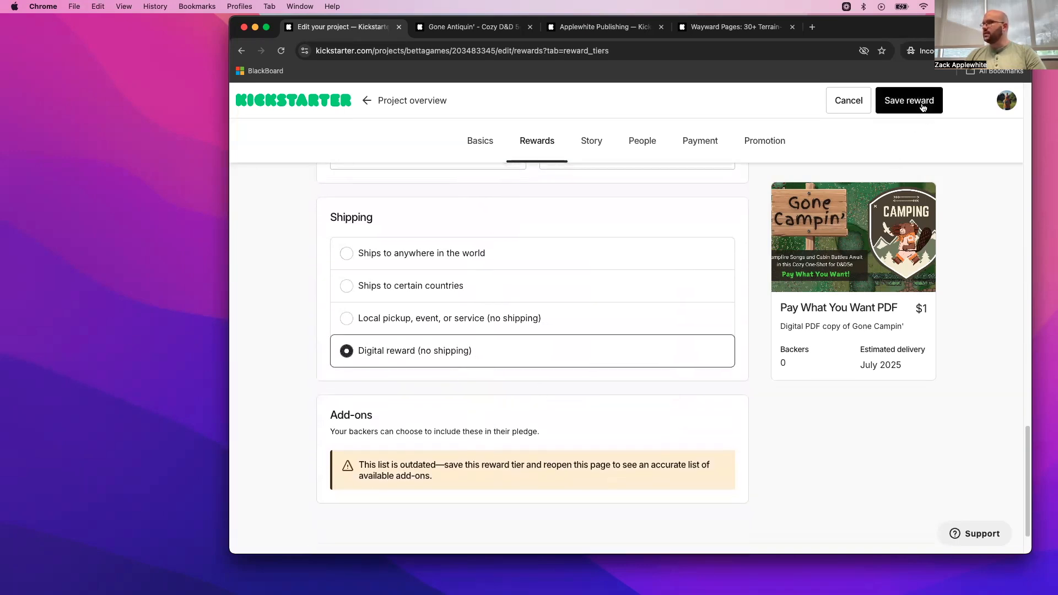
- Start adding an item to the reward and check which existing items can be chosen
scroll(493, 283, "up", 4)
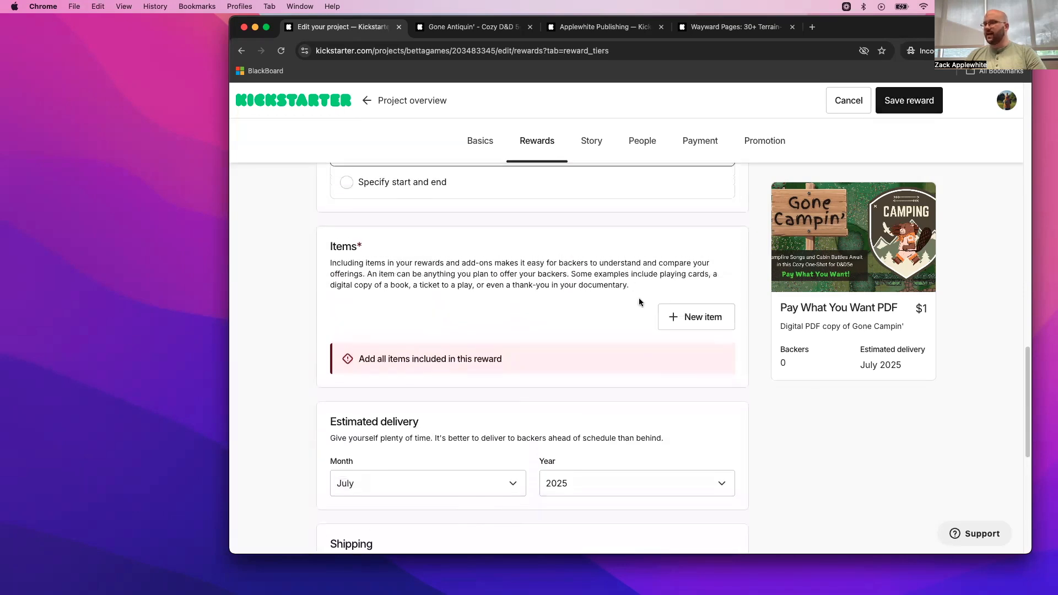
left_click(701, 320)
left_click(510, 347)
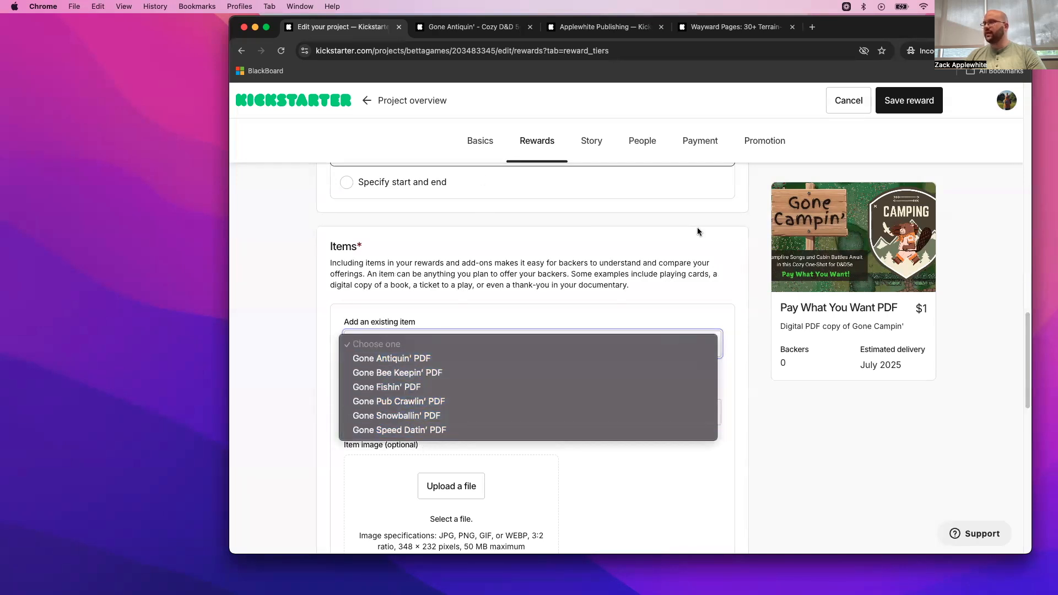
left_click(491, 303)
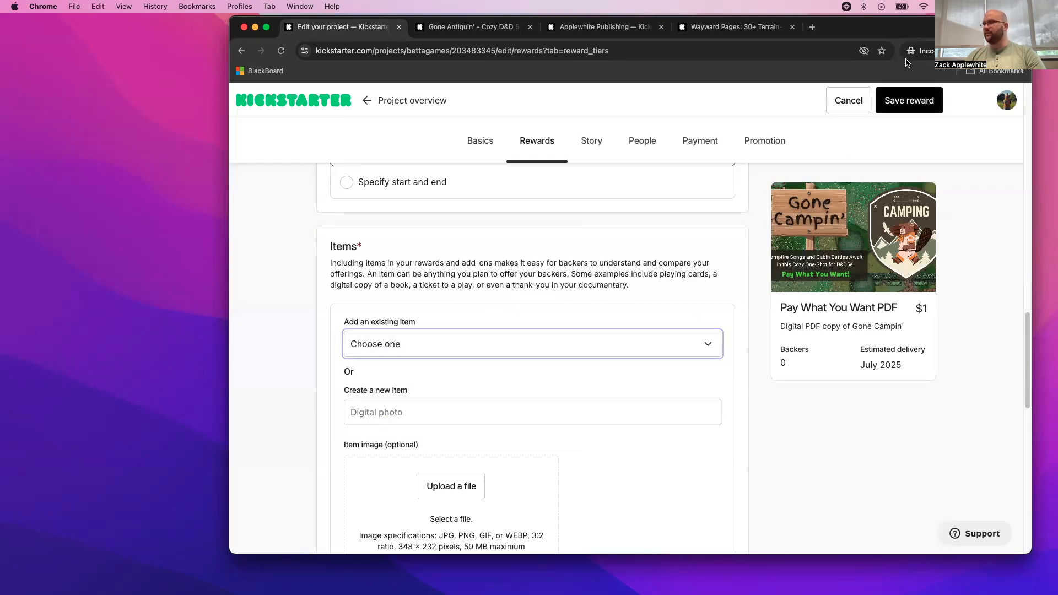
- Open the project's rewards page a second time in a new browser tab placed beside the current one
scroll(682, 253, "up", 15)
scroll(661, 258, "up", 6)
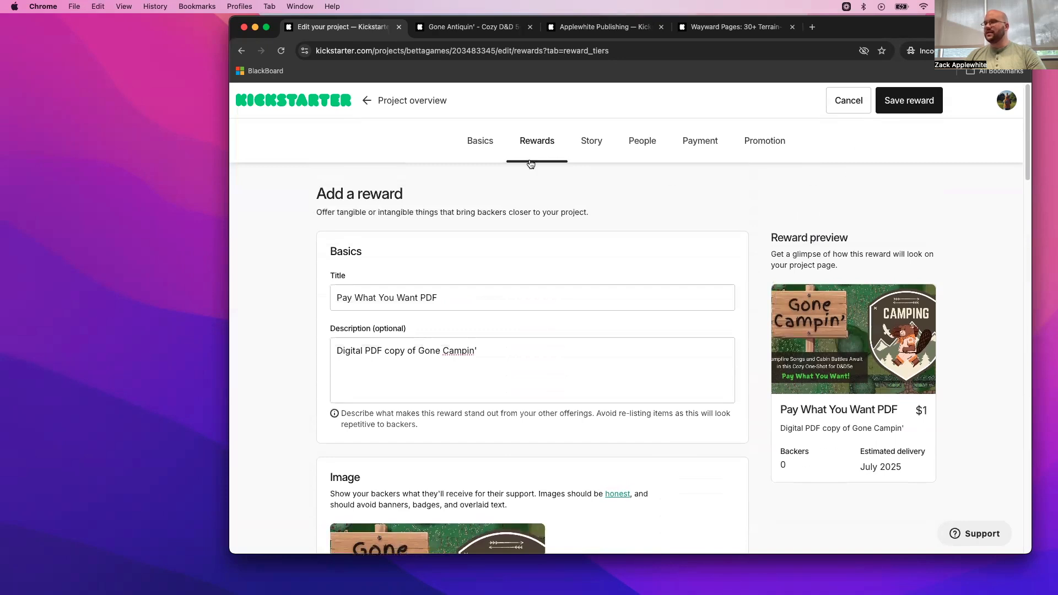
right_click(531, 147)
left_click(484, 145)
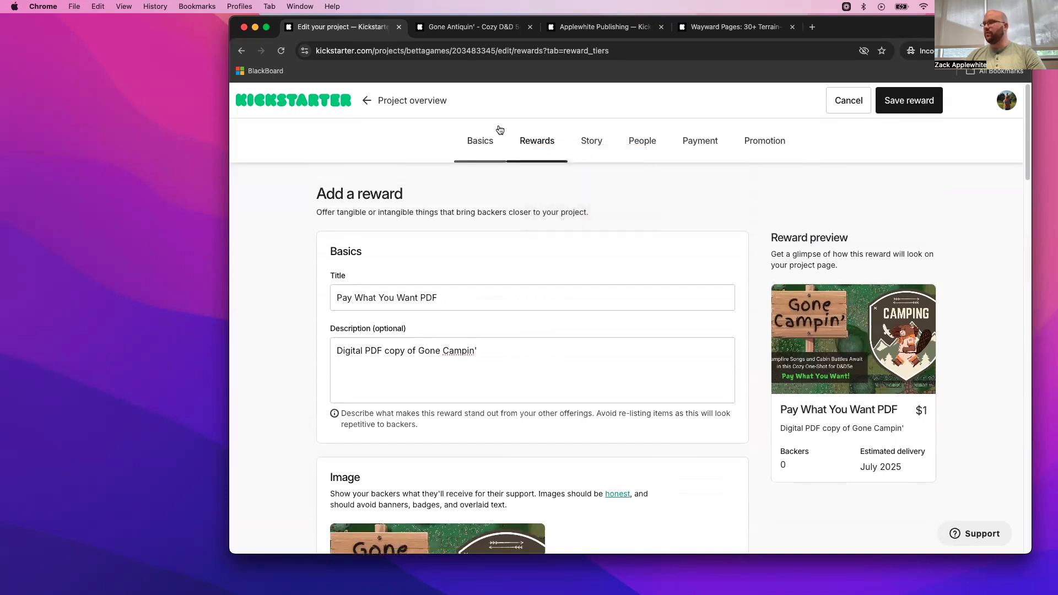
key("super+l")
key("super+c")
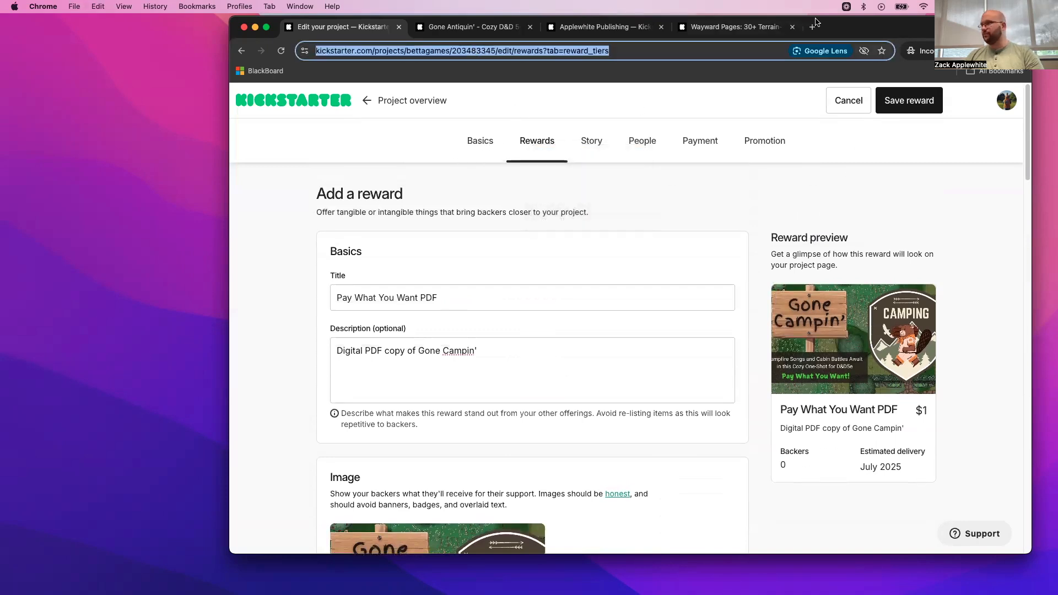
left_click(812, 27)
left_click_drag(829, 31, 424, 31)
key("super+v")
key("Return")
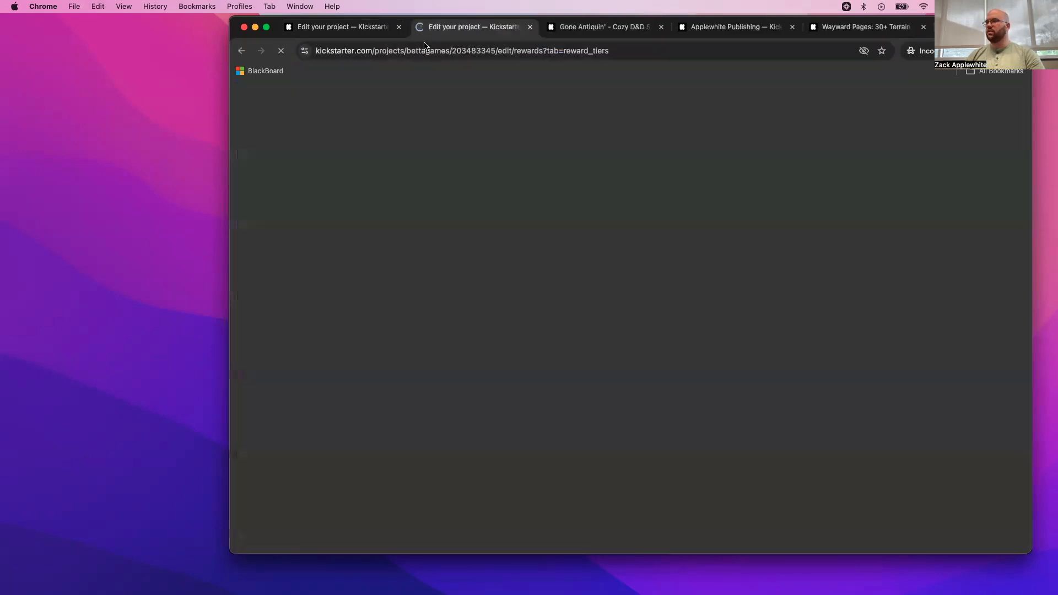
- Create and save a new item titled "Gone Campin'" from the second copy of the rewards page
left_click(340, 244)
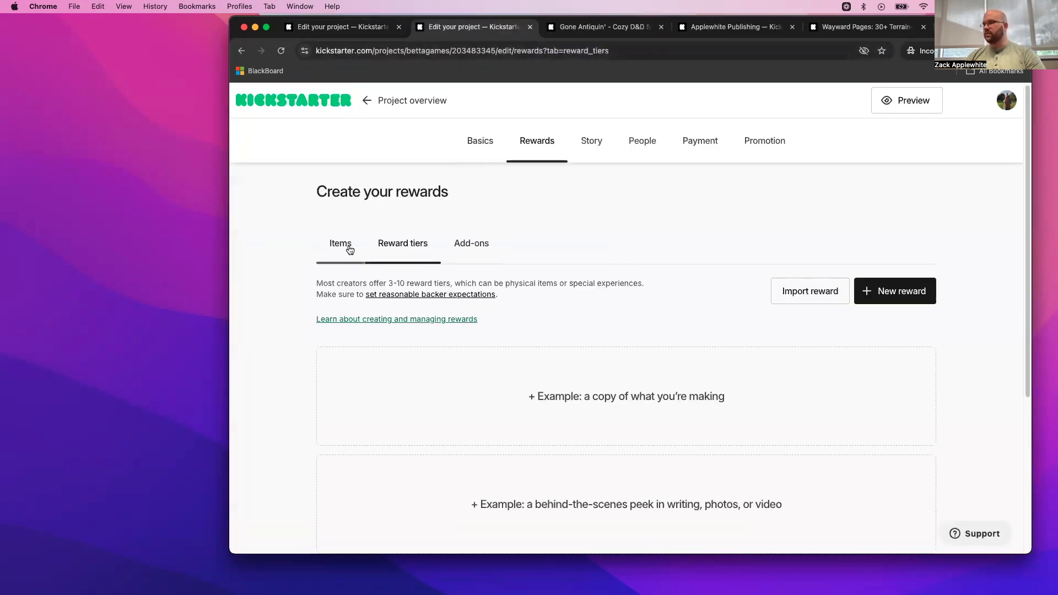
left_click(893, 289)
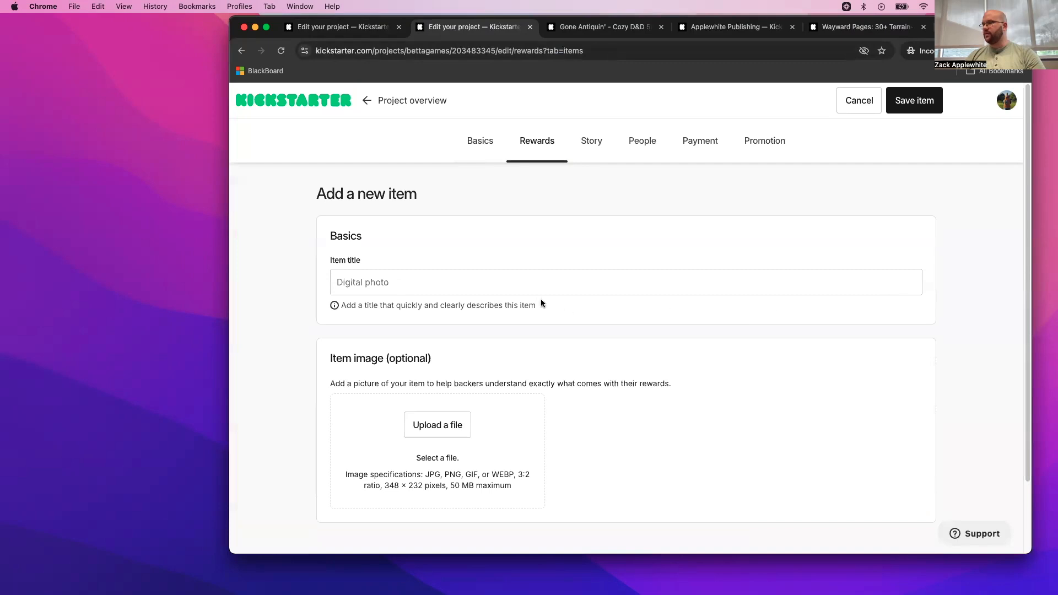
left_click(517, 284)
type("C")
key("BackSpace")
type("Gona")
type(" Campin'")
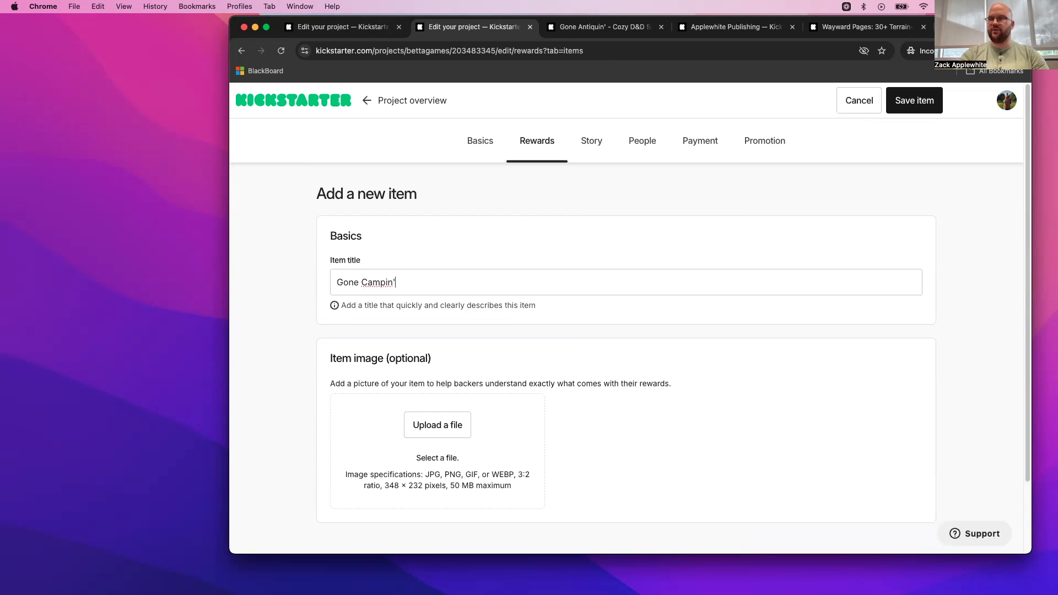
left_click(925, 101)
- Return to the unsaved reward form and check its existing items list for the Gone Campin' item
left_click(335, 32)
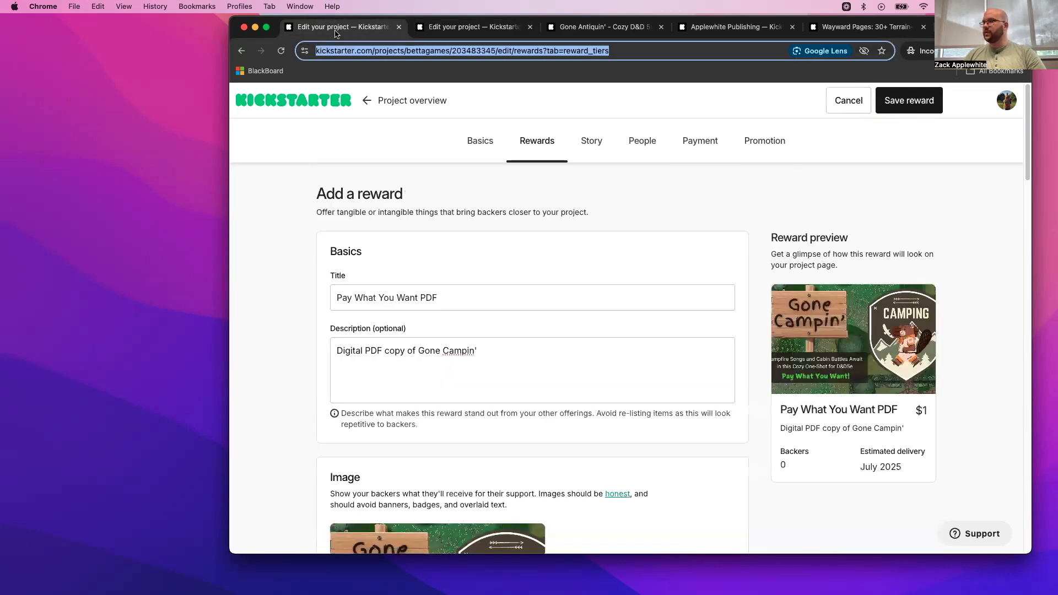
scroll(517, 288, "down", 15)
scroll(518, 287, "down", 6)
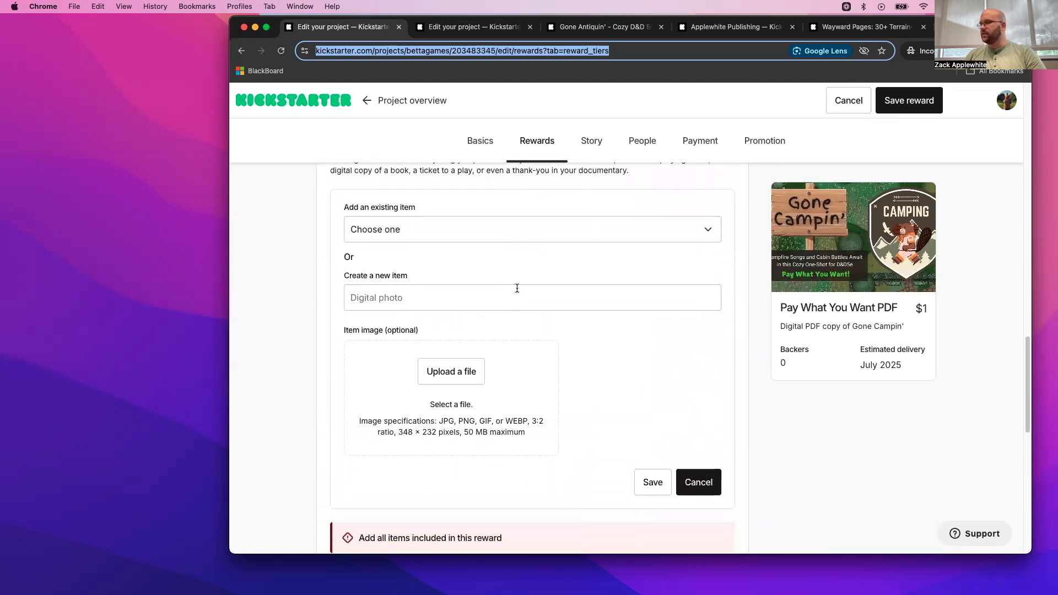
left_click(540, 232)
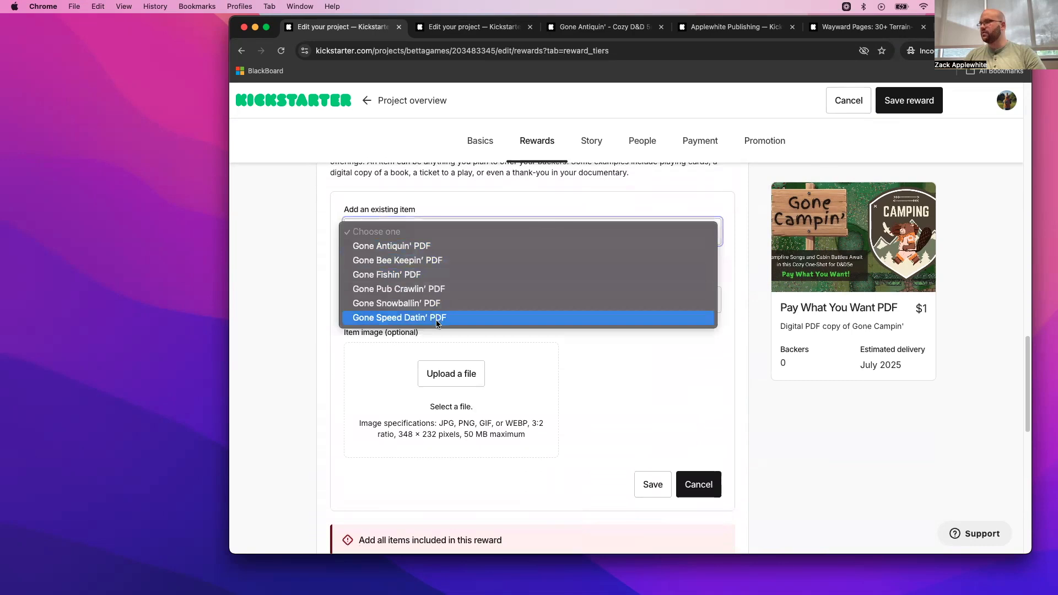
left_click(659, 371)
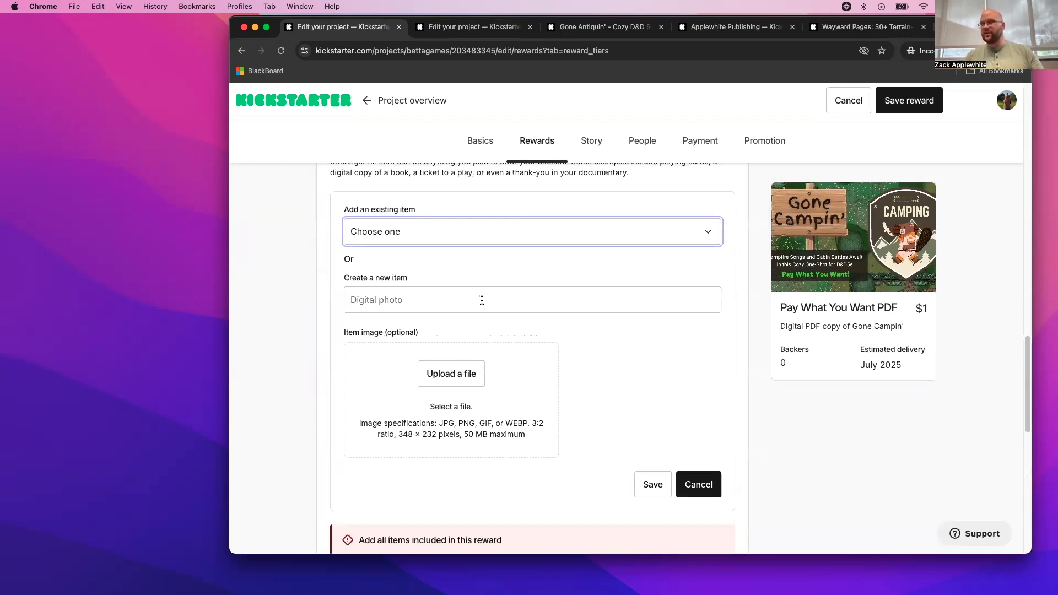
left_click(488, 235)
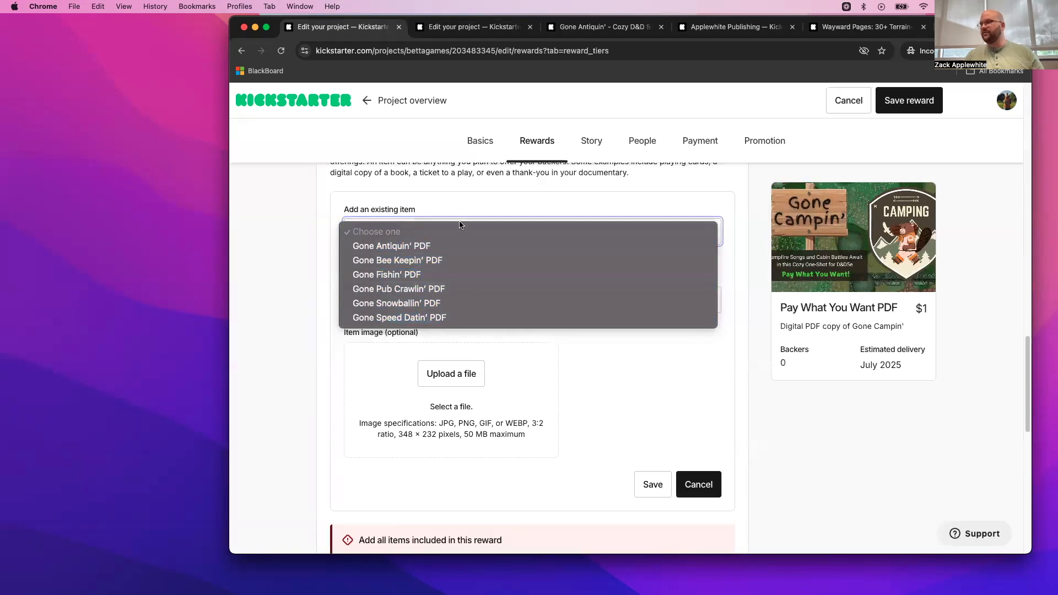
left_click(484, 202)
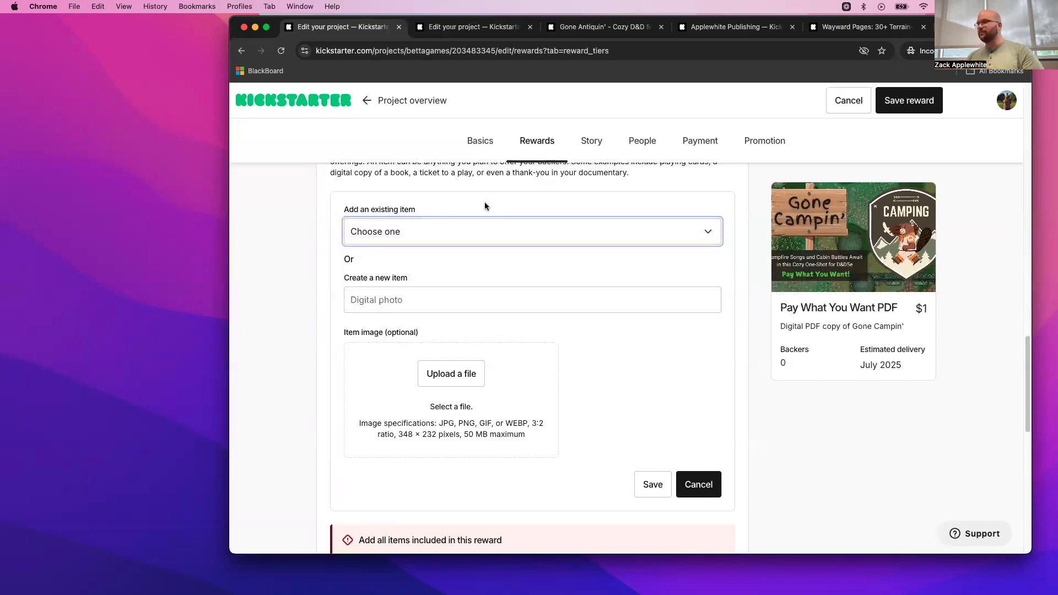
- Save the reward with the existing item "Gone Antiquin' PDF" included and reopen the reward for editing
left_click(447, 234)
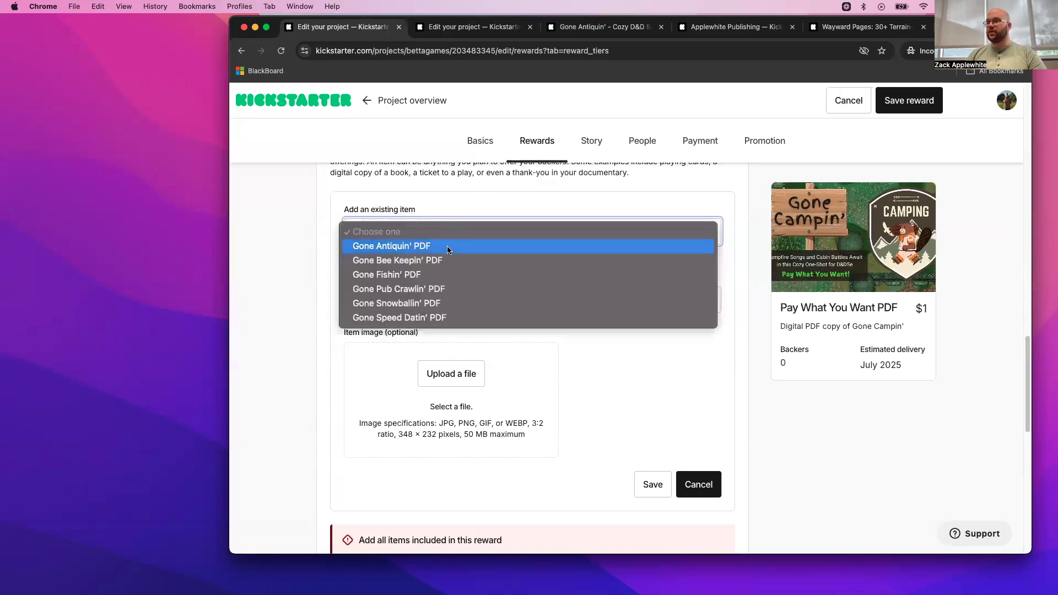
left_click(447, 248)
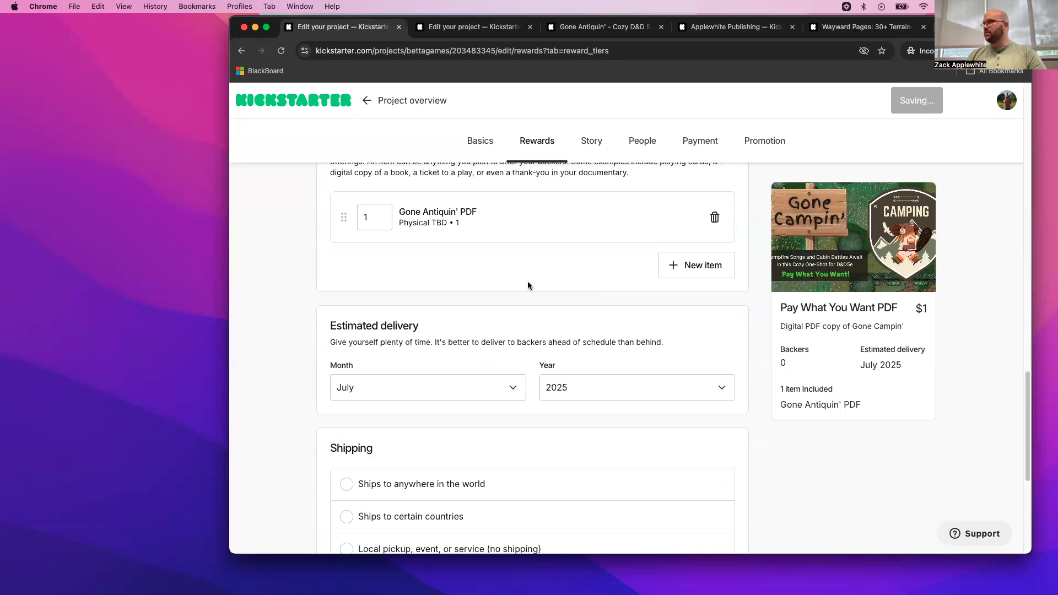
scroll(532, 281, "down", 10)
scroll(531, 285, "up", 10)
left_click(834, 493)
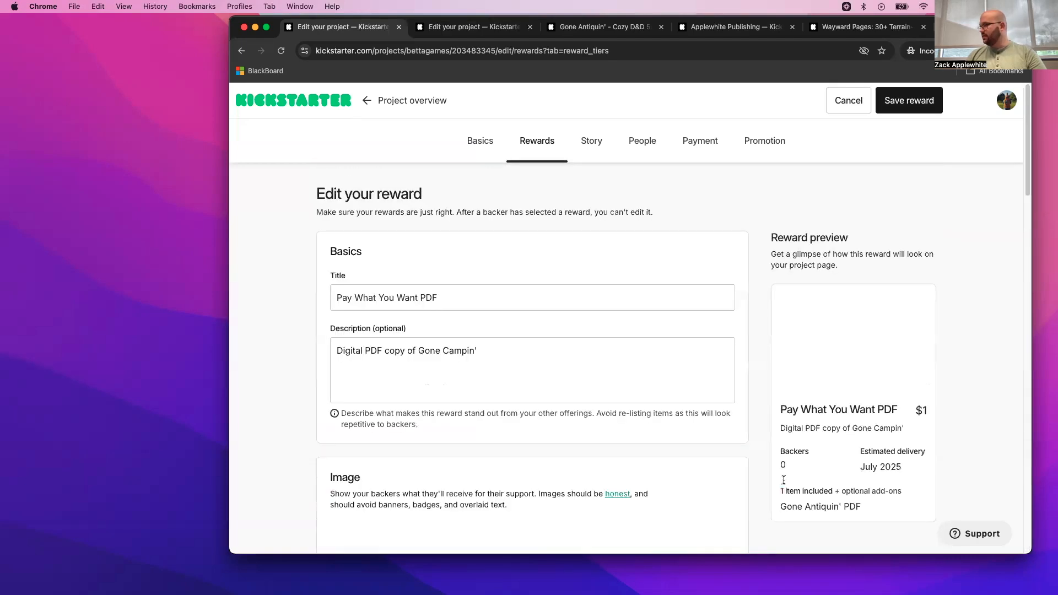
- Replace the reward's Gone Antiquin' PDF item with the existing item "Gone Campin'" and save the reward
scroll(559, 350, "down", 10)
scroll(561, 352, "down", 12)
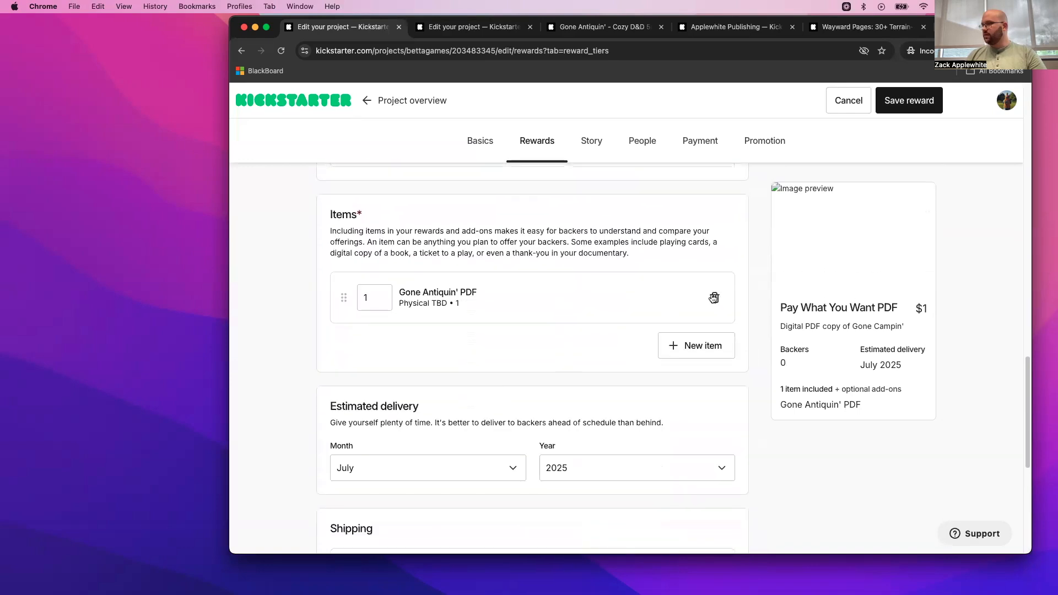
left_click(715, 299)
left_click(718, 288)
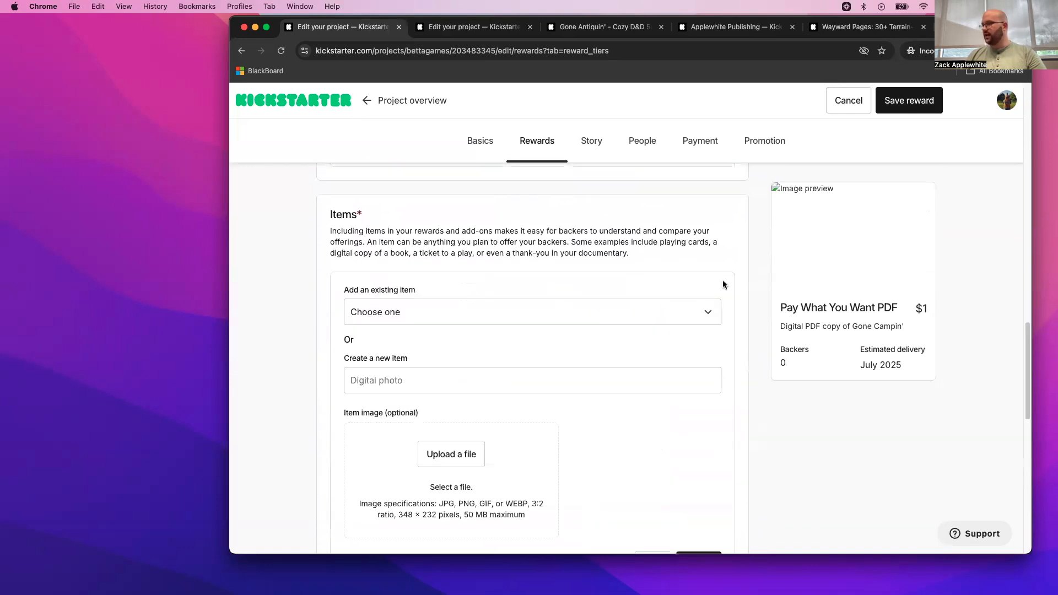
left_click(629, 309)
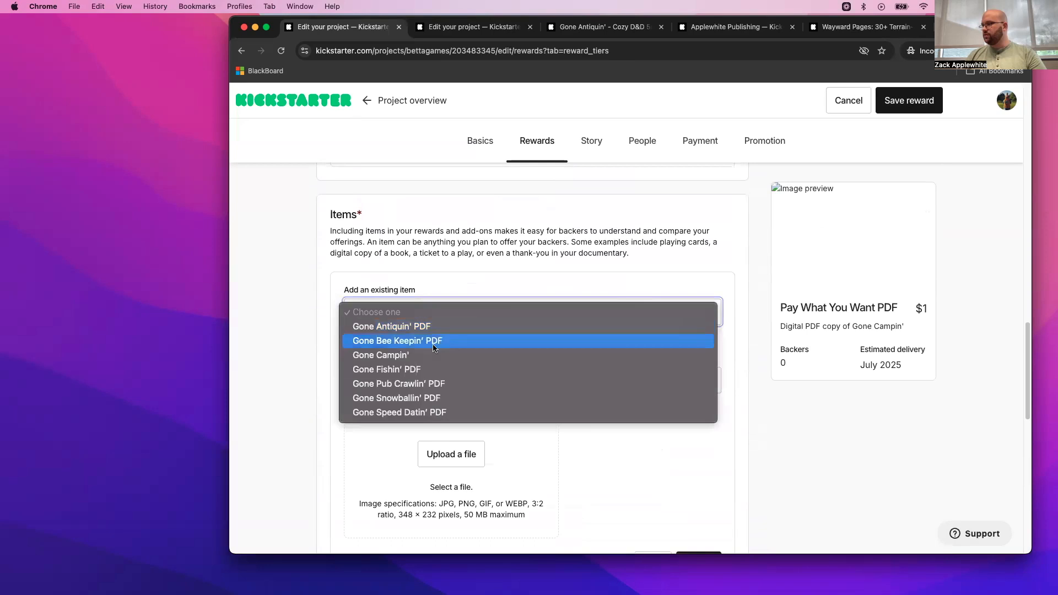
left_click(418, 356)
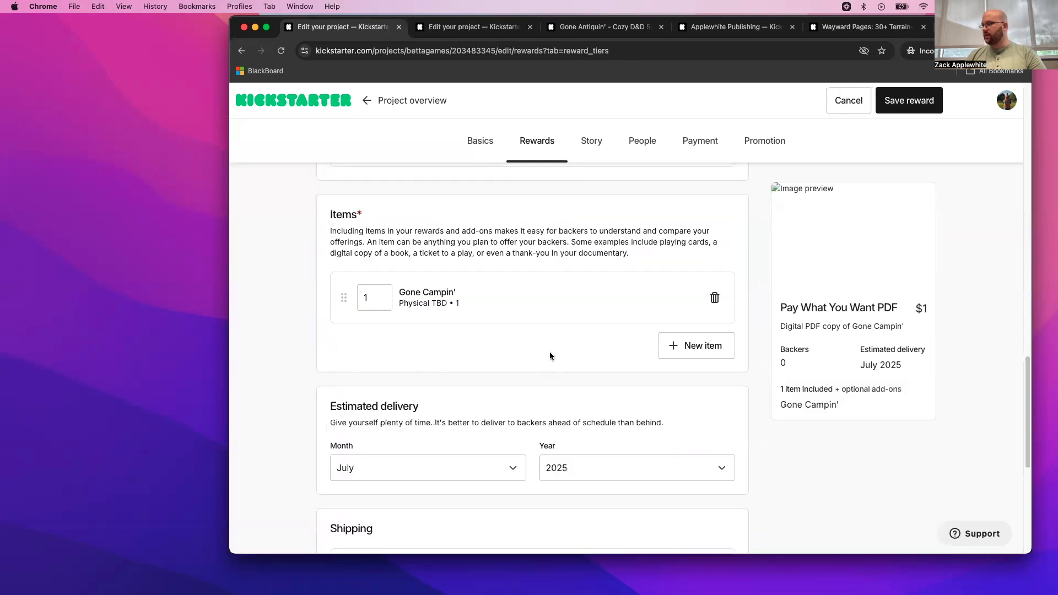
left_click(909, 101)
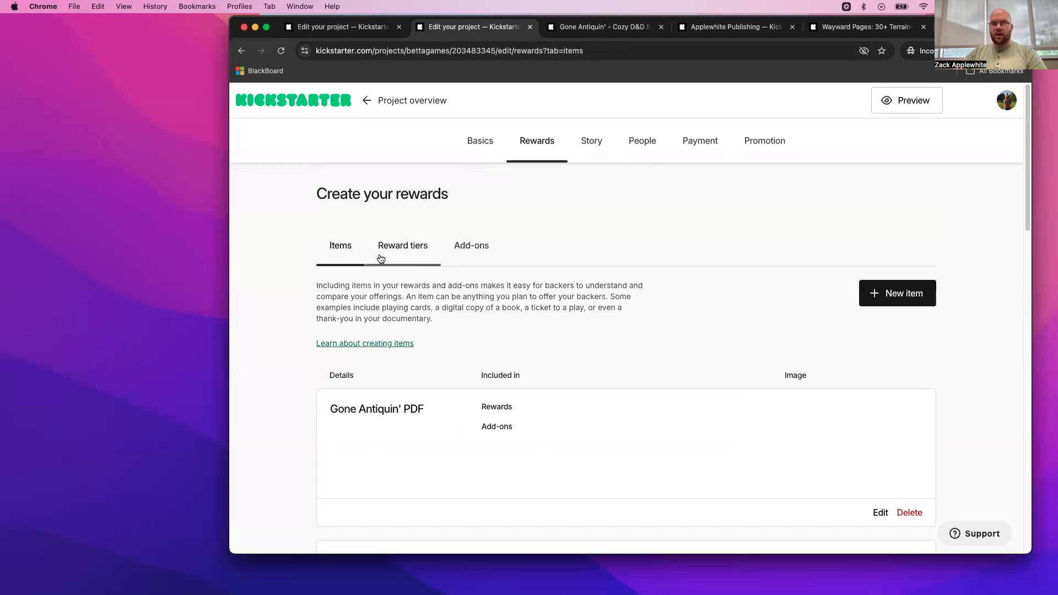
- Open the reward tiers list in the second browser tab and review the Pay What You Want PDF reward's entry
left_click(408, 246)
scroll(507, 277, "down", 5)
scroll(529, 302, "up", 2)
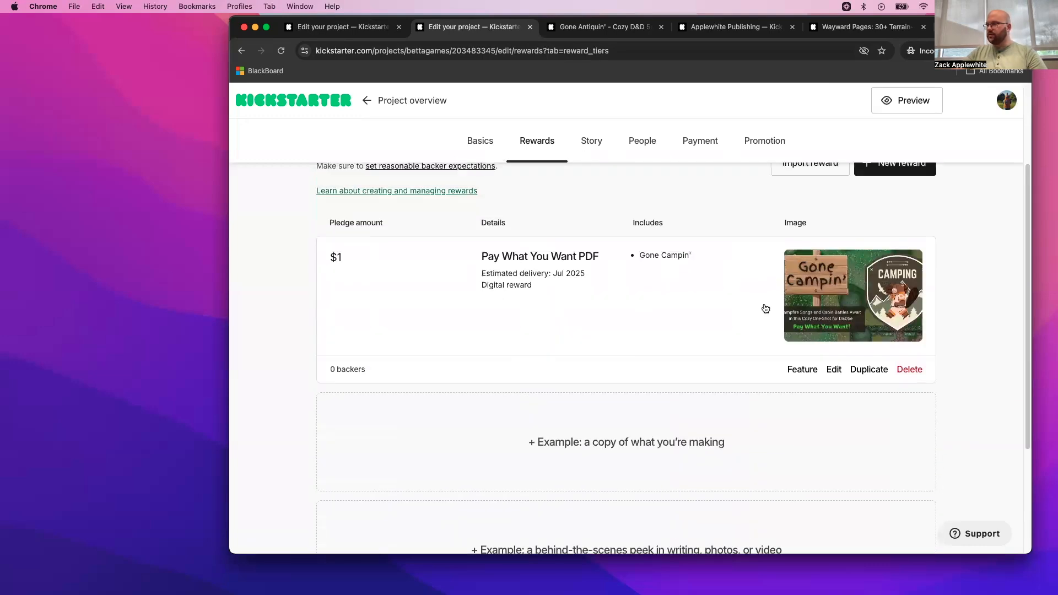
scroll(550, 254, "up", 1)
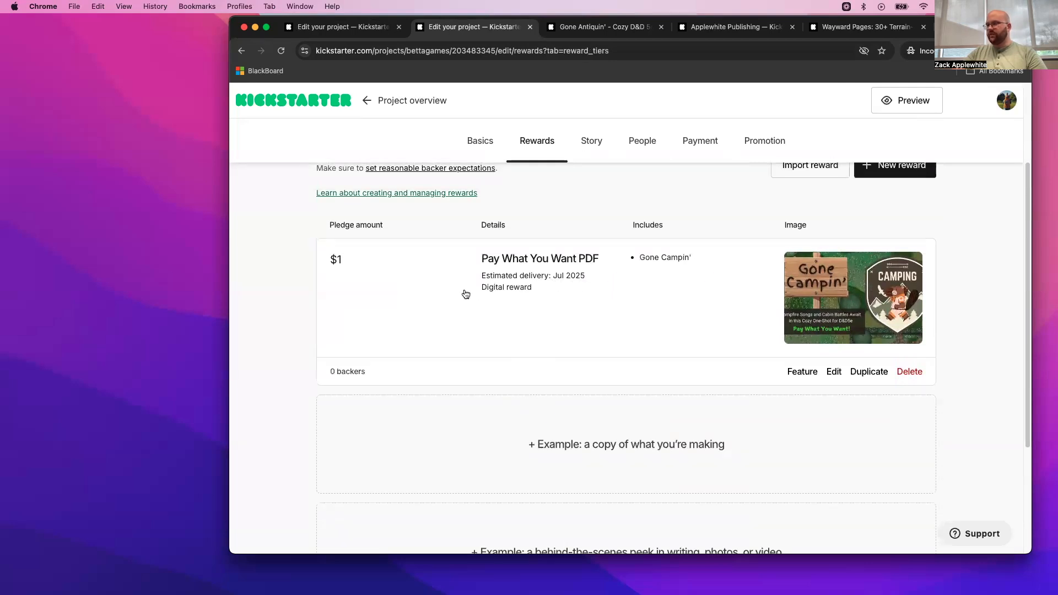
scroll(554, 298, "up", 4)
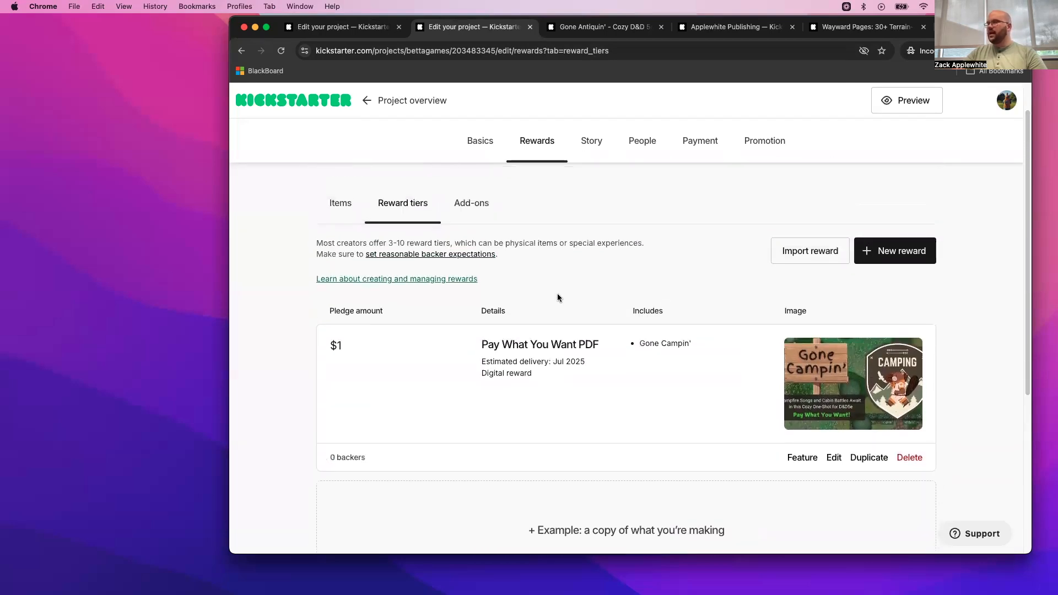
- Review the project's add-ons list, checking the Gone Fishin' PDF entry and comparing it with the reward tiers list
scroll(541, 290, "up", 1)
left_click(481, 230)
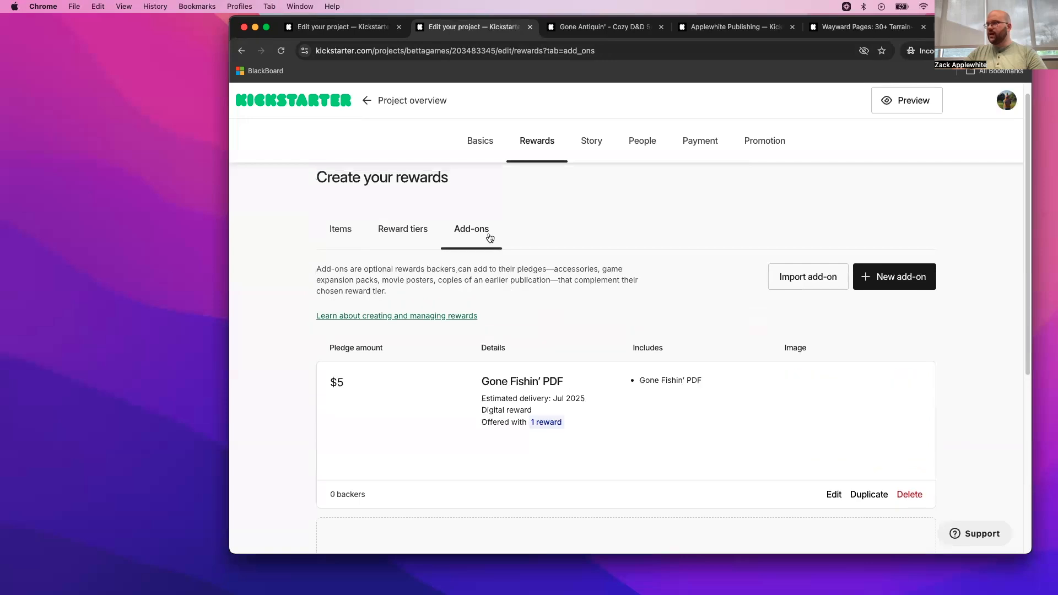
left_click(413, 230)
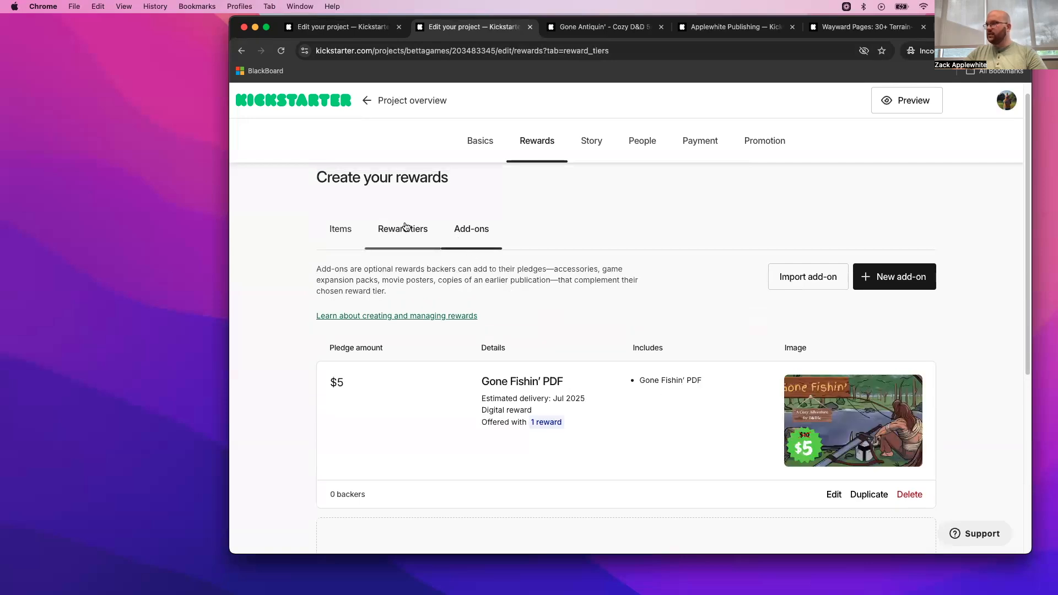
left_click(494, 232)
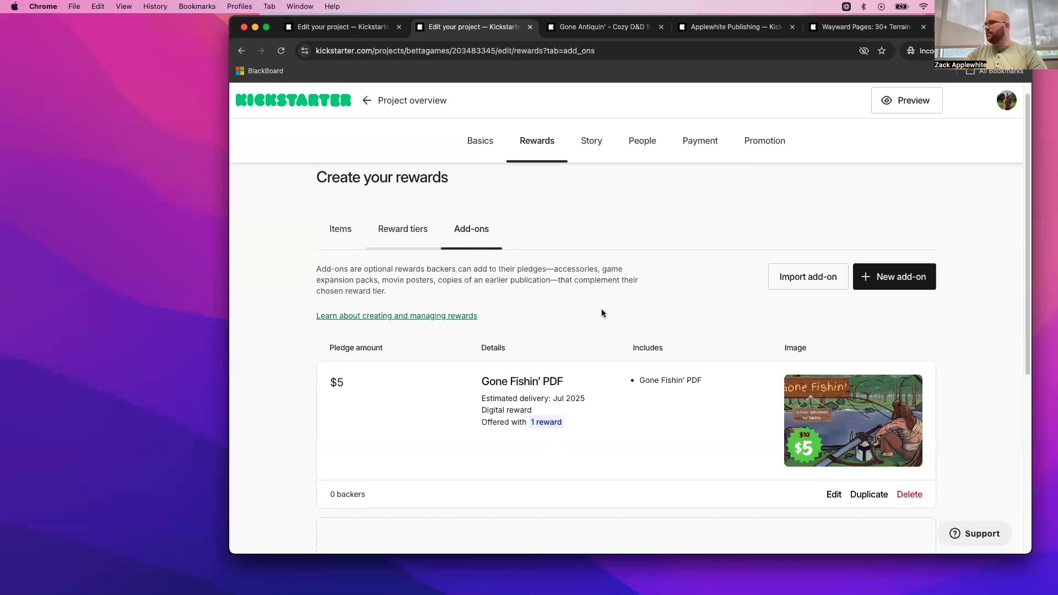
scroll(657, 338, "down", 3)
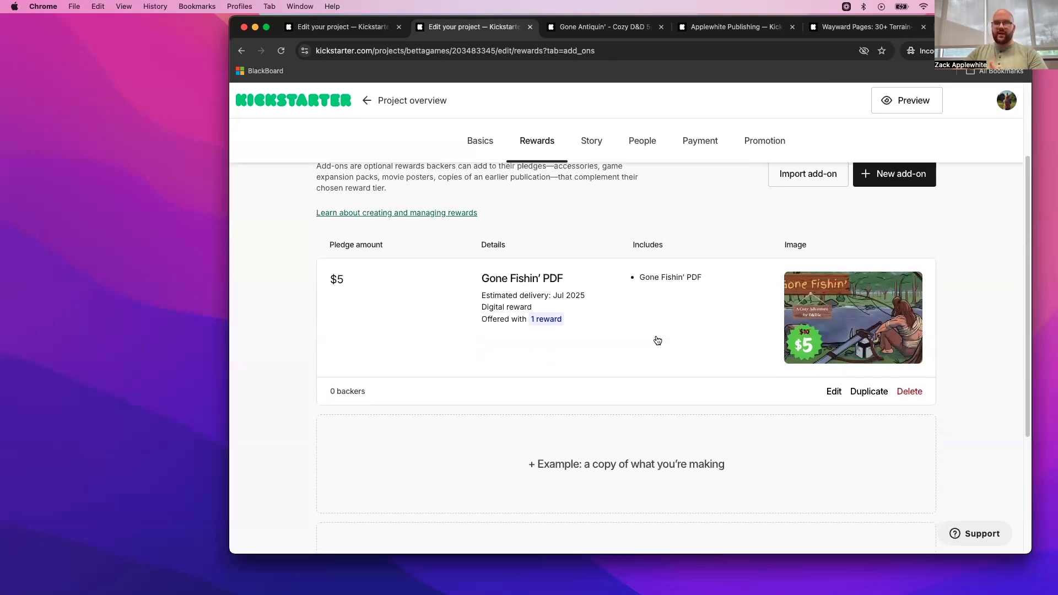
scroll(654, 328, "down", 1)
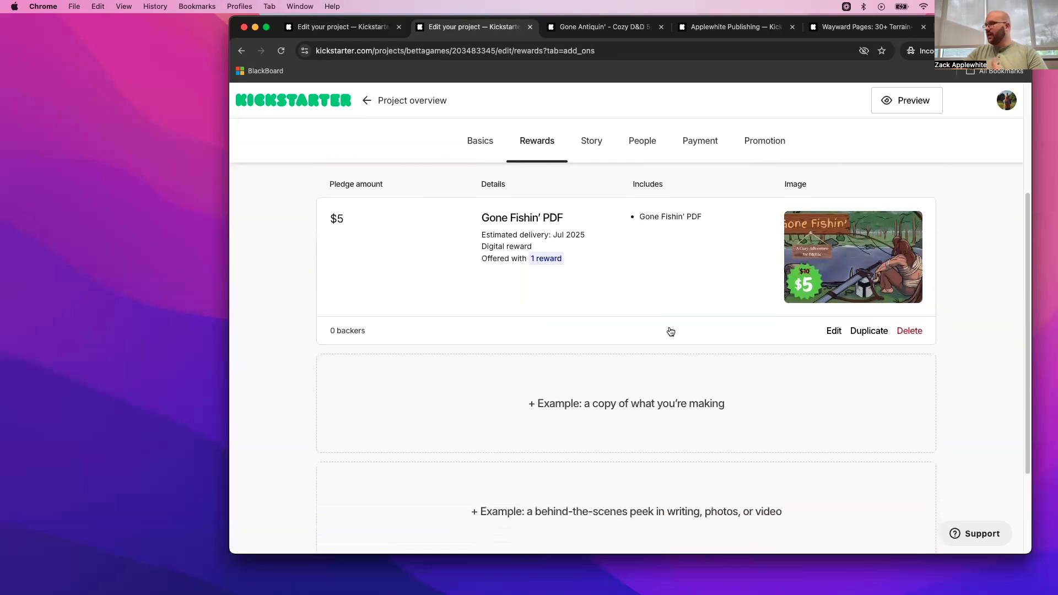
scroll(671, 332, "up", 4)
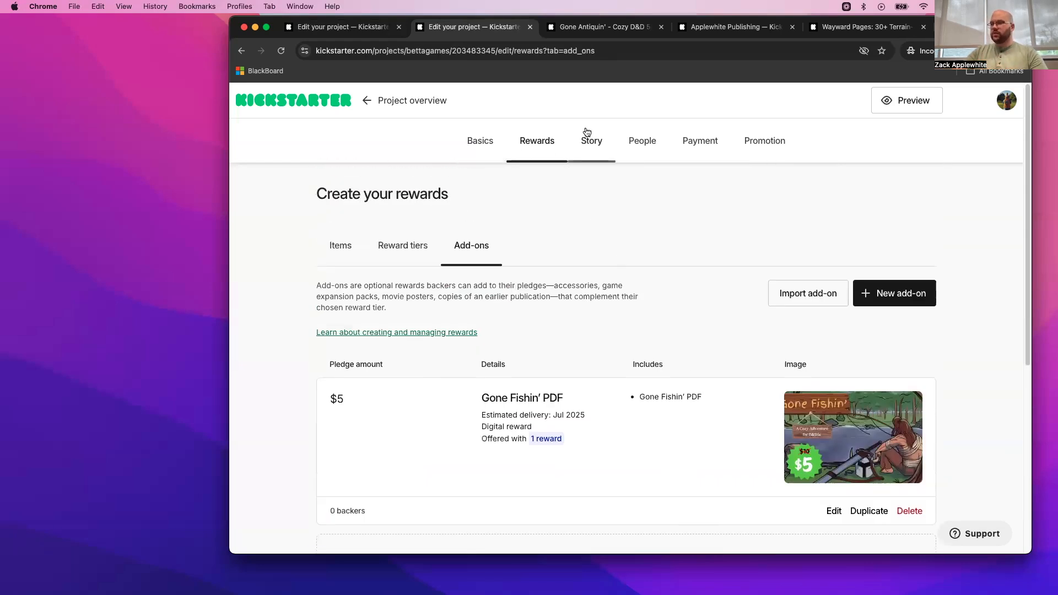
- Open the project's Story section and look through the published Gone Antiquin' campaign page as a story reference
left_click(604, 143)
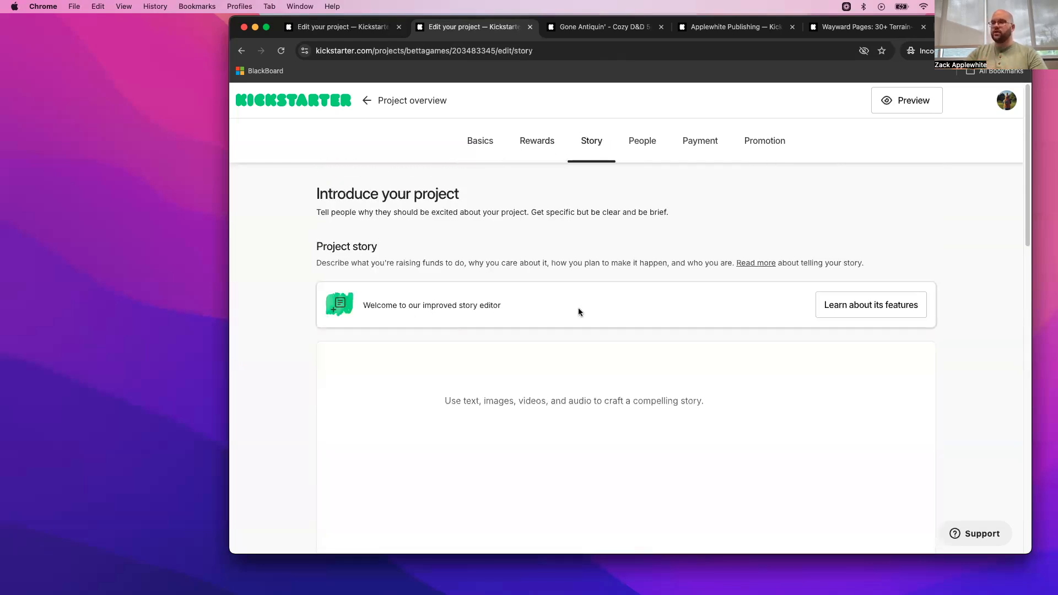
left_click(594, 29)
scroll(594, 411, "up", 20)
scroll(595, 156, "down", 15)
scroll(595, 156, "down", 20)
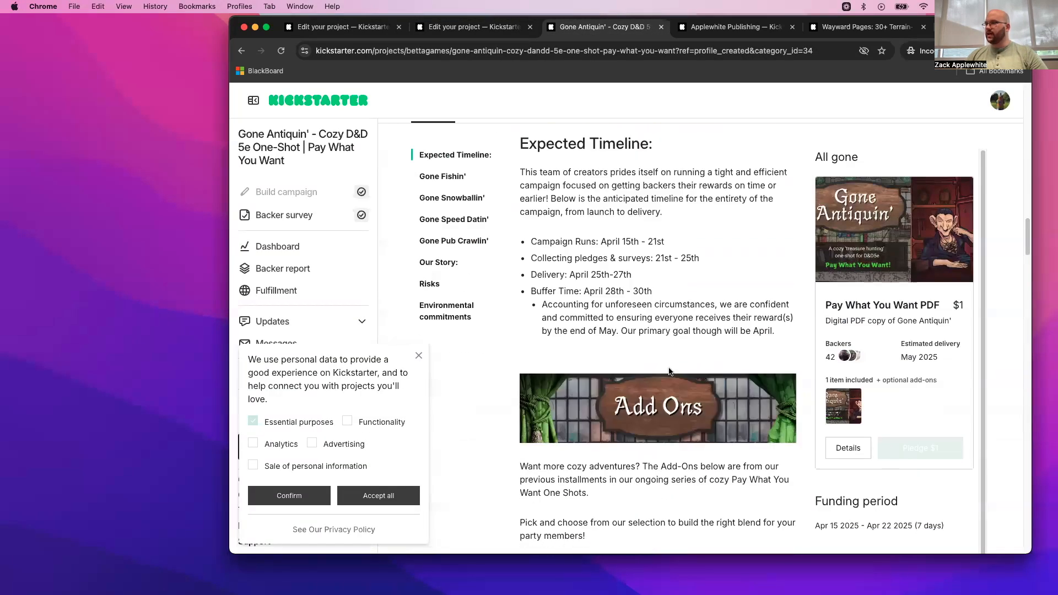
scroll(668, 368, "down", 20)
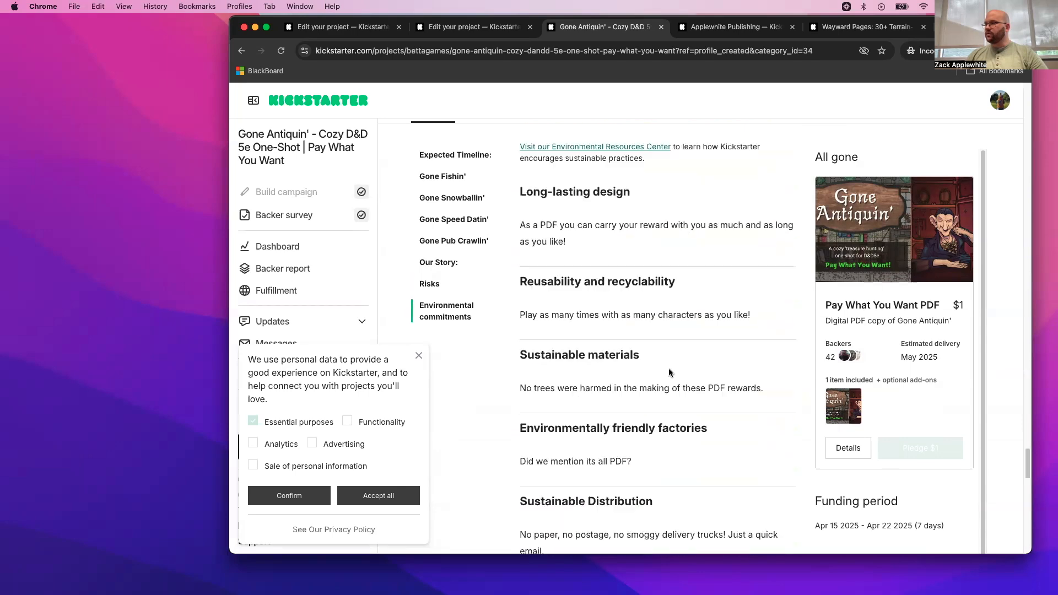
scroll(666, 374, "up", 15)
scroll(664, 380, "up", 20)
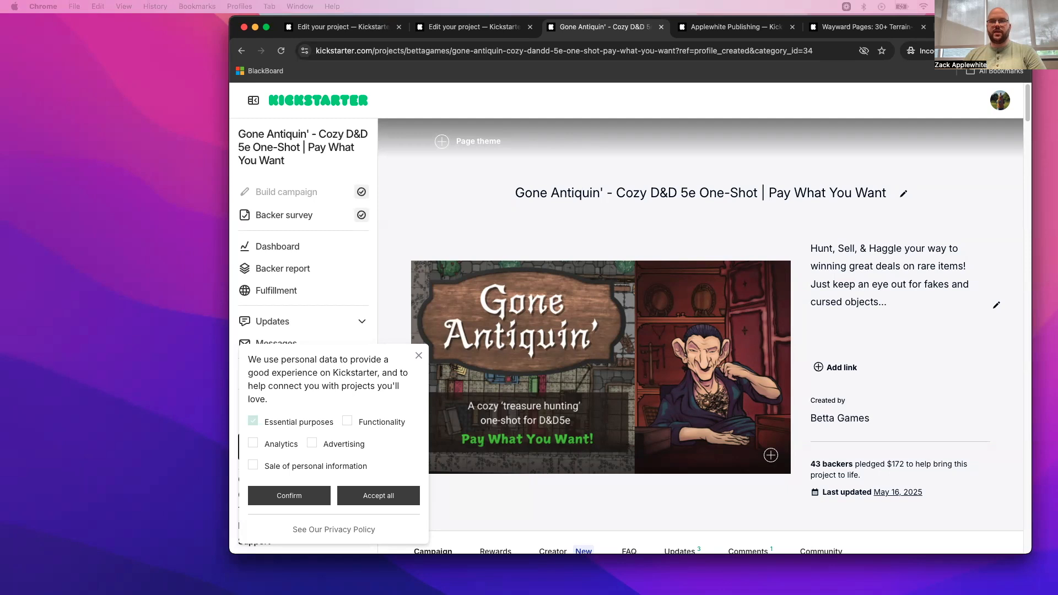
- Check the banner size and designs in the Canva file "Kickstarter Banners Example", and return to the Gone Antiquin' campaign's story
left_click_drag(1057, 117, 975, 52)
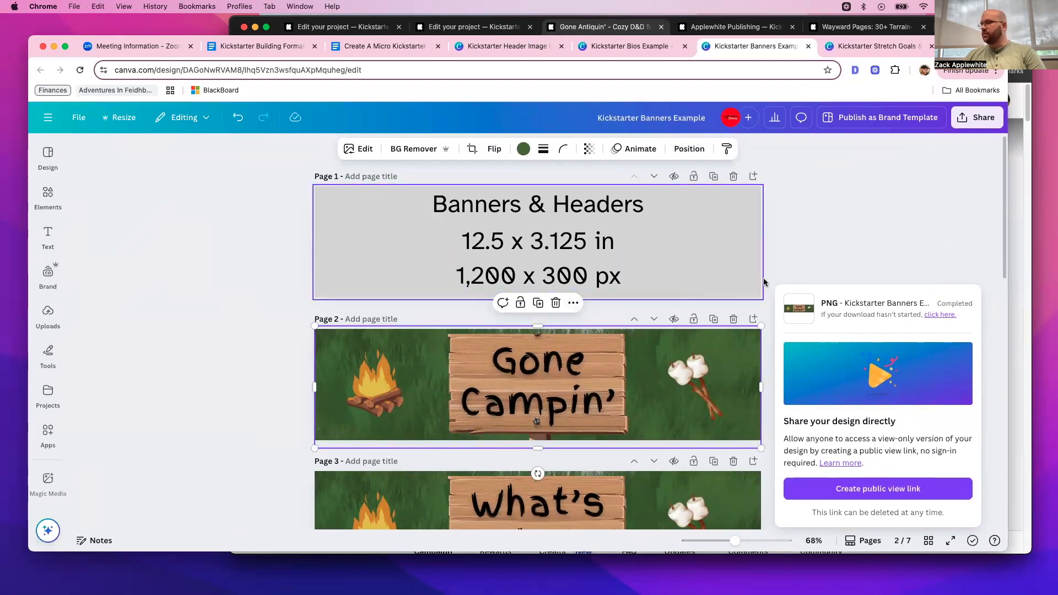
scroll(716, 319, "down", 10)
scroll(715, 320, "down", 3)
scroll(715, 320, "up", 12)
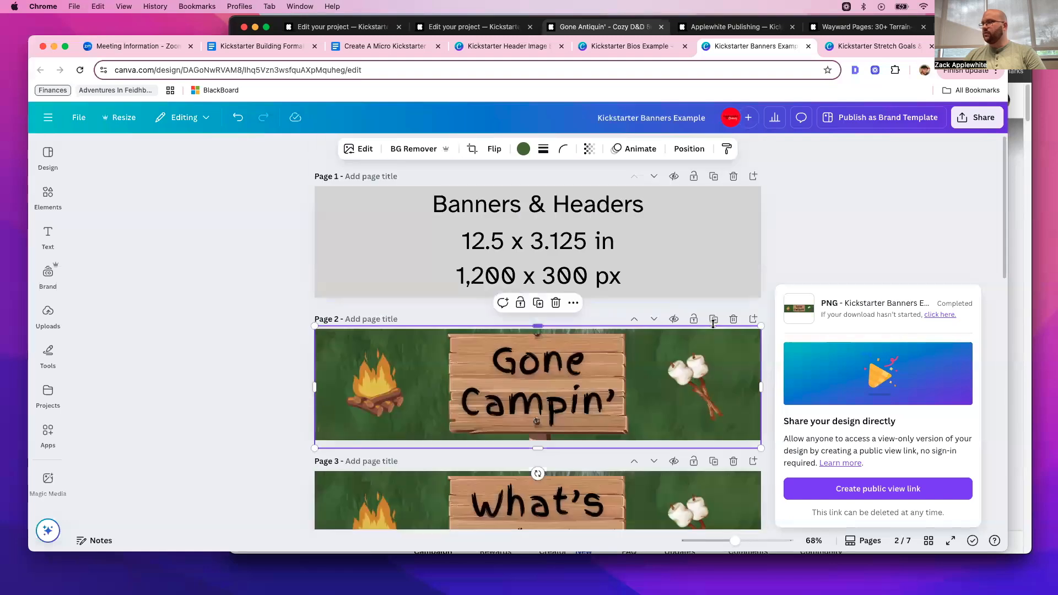
left_click_drag(696, 39, 0, 55)
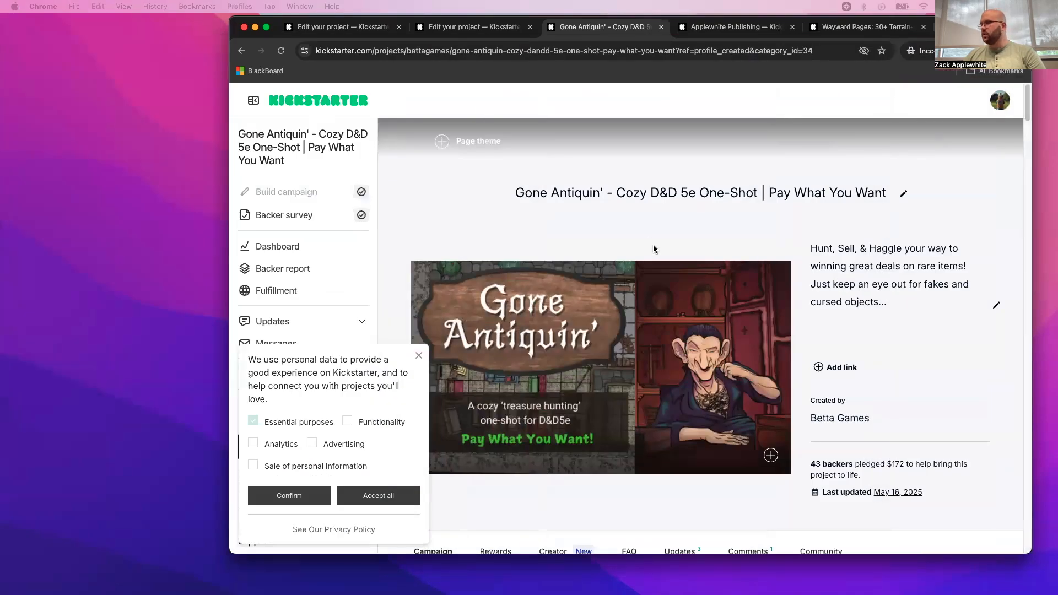
scroll(653, 249, "down", 5)
scroll(653, 249, "down", 1)
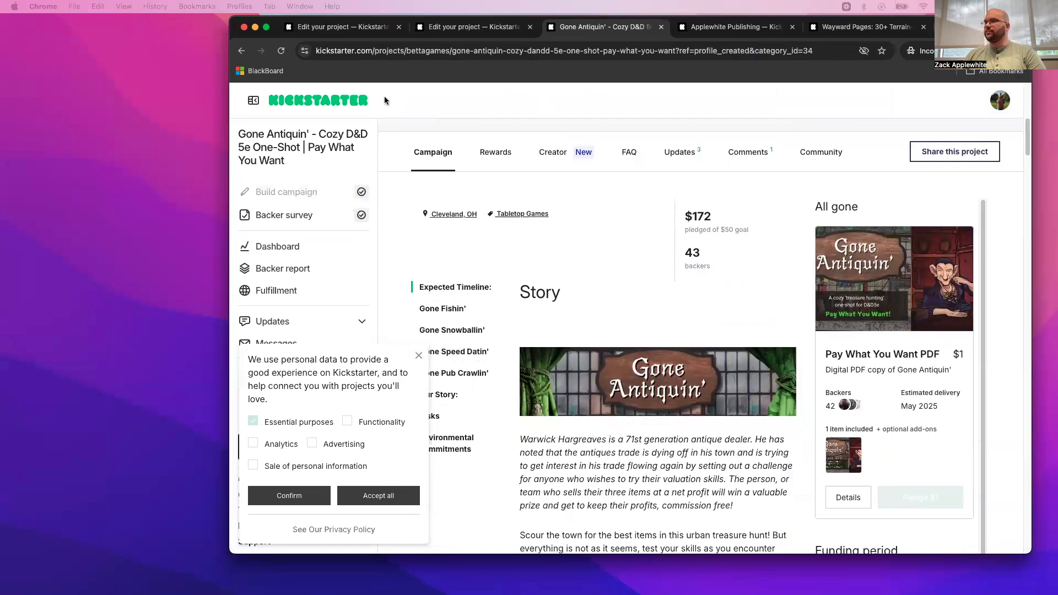
scroll(386, 102, "down", 1)
- Insert the Gone Campin'.png banner at the start of the project story and add a blank line below it
left_click(469, 27)
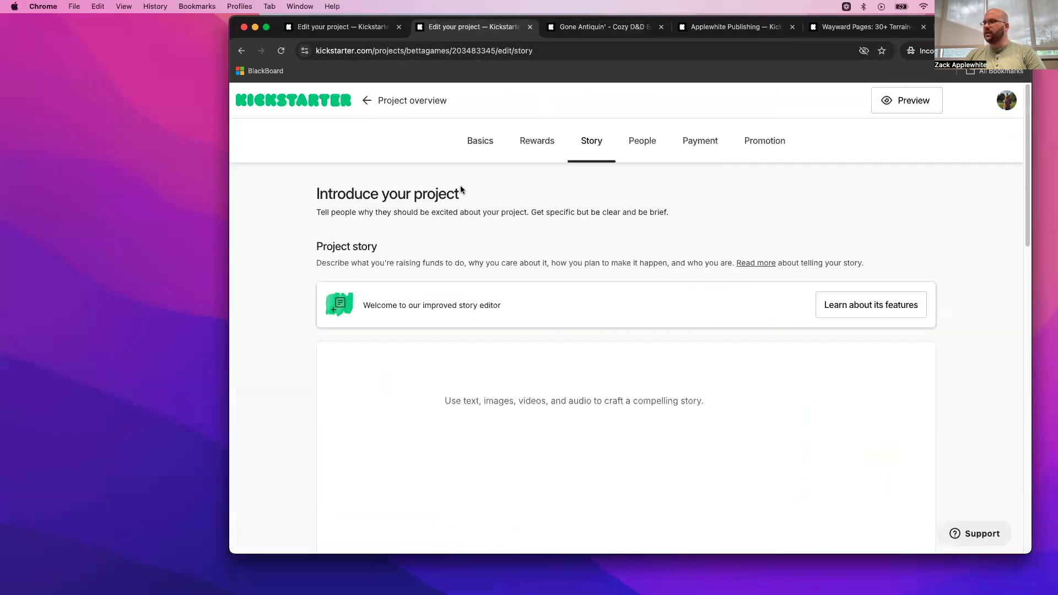
scroll(493, 314, "down", 3)
left_click(431, 290)
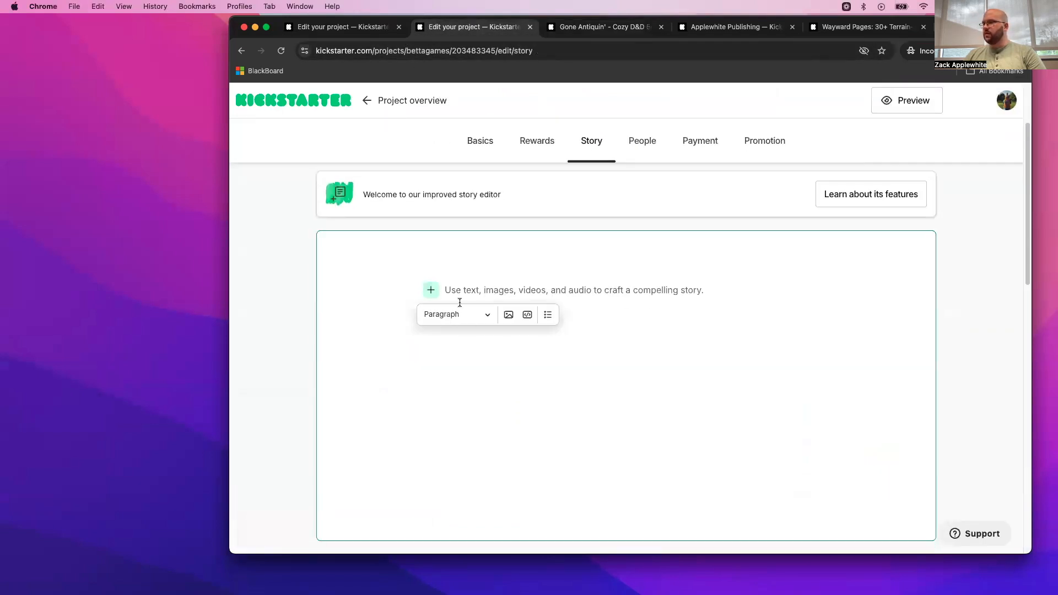
left_click(508, 315)
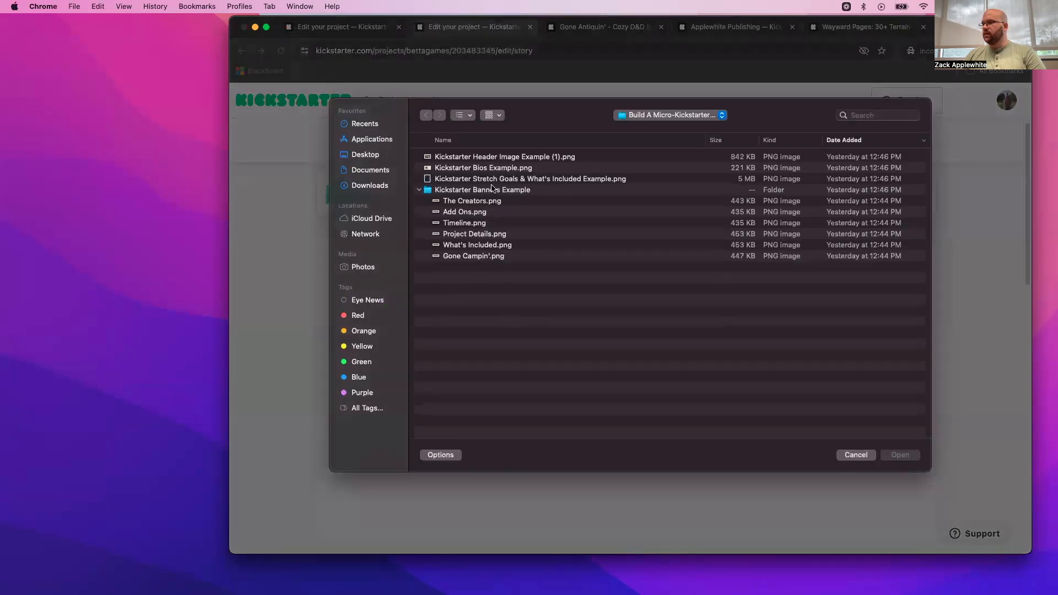
left_click(435, 191)
left_click(465, 268)
left_click(462, 256)
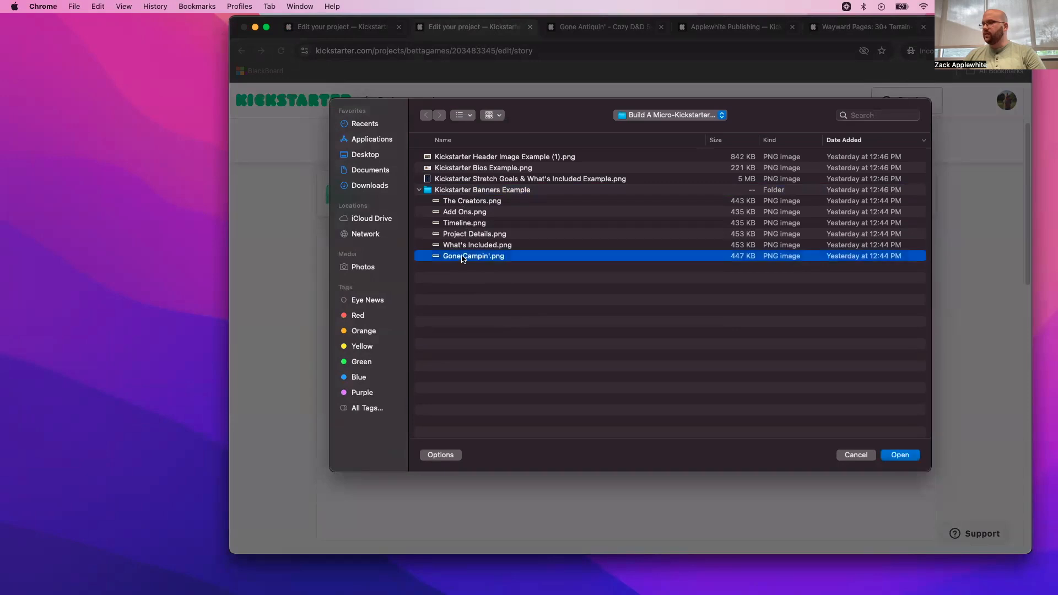
double_click(463, 256)
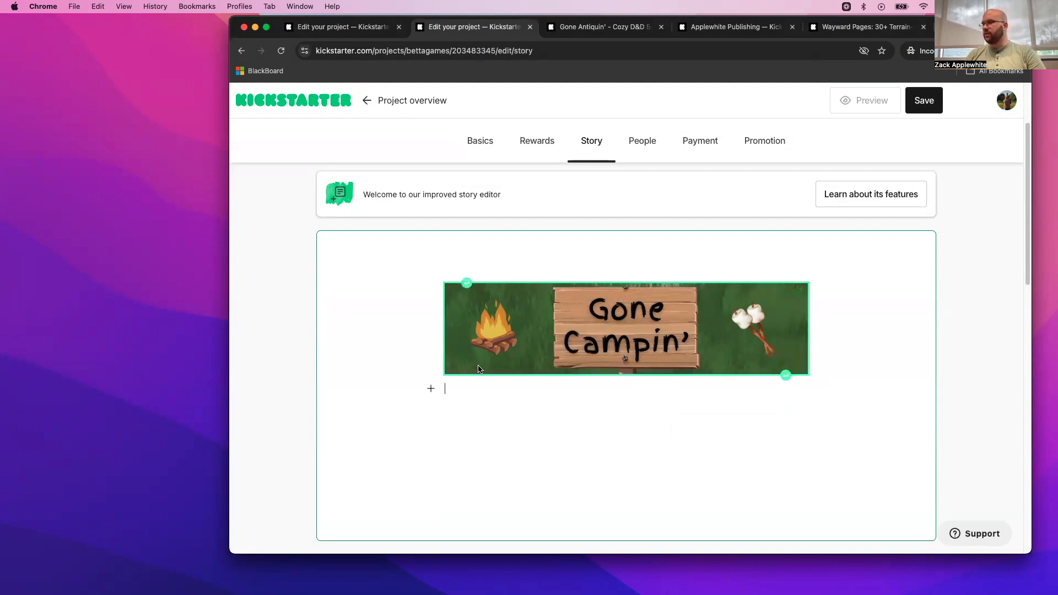
key("Return")
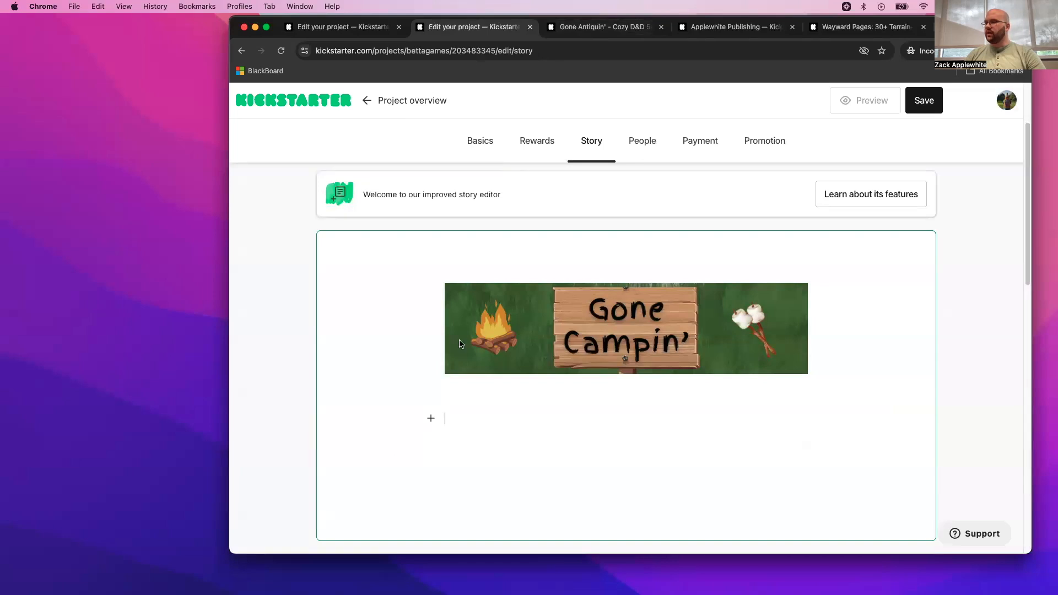
- Examine the introduction text and What's Included section of the Gone Antiquin' campaign story
left_click(571, 25)
scroll(611, 249, "down", 4)
scroll(611, 250, "up", 6)
scroll(611, 251, "down", 8)
scroll(612, 255, "up", 6)
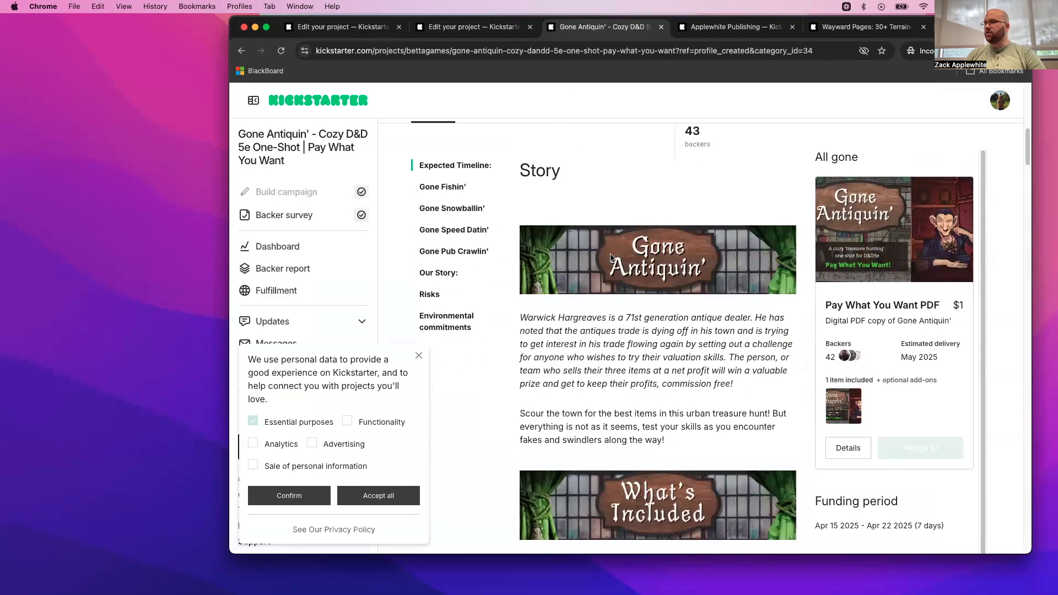
left_click_drag(520, 318, 689, 439)
left_click(675, 429)
scroll(676, 429, "down", 5)
scroll(675, 429, "down", 3)
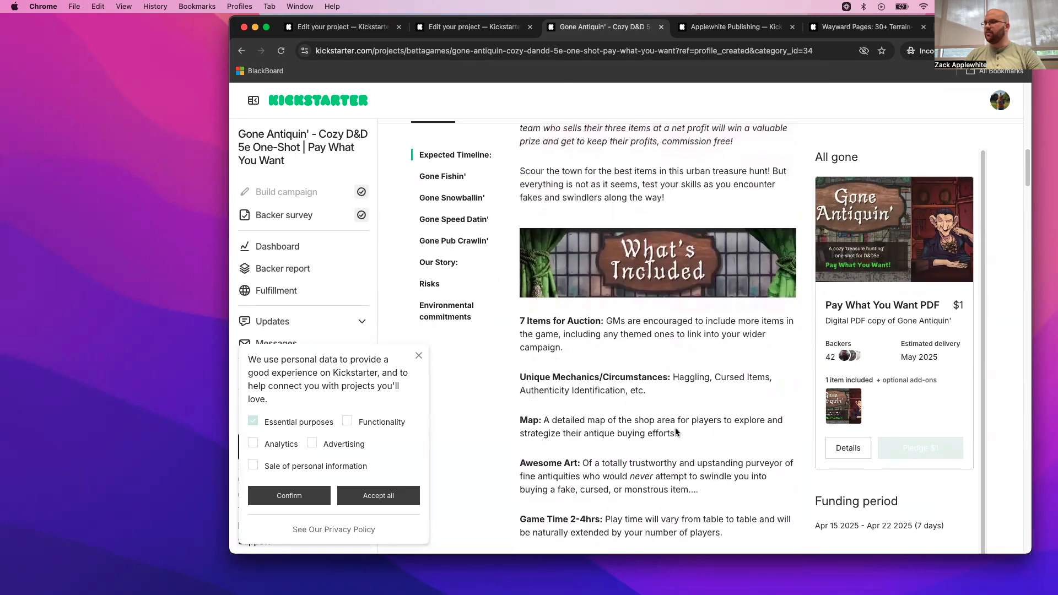
- Insert the What's Included.png banner below the Gone Campin' banner in the project story
left_click(469, 27)
left_click(430, 418)
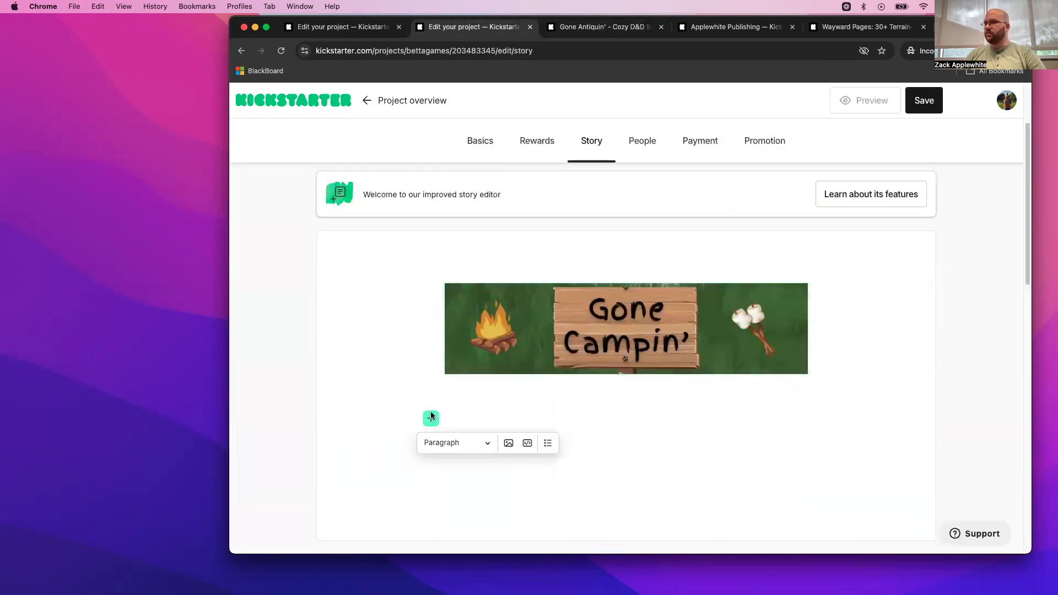
left_click(508, 444)
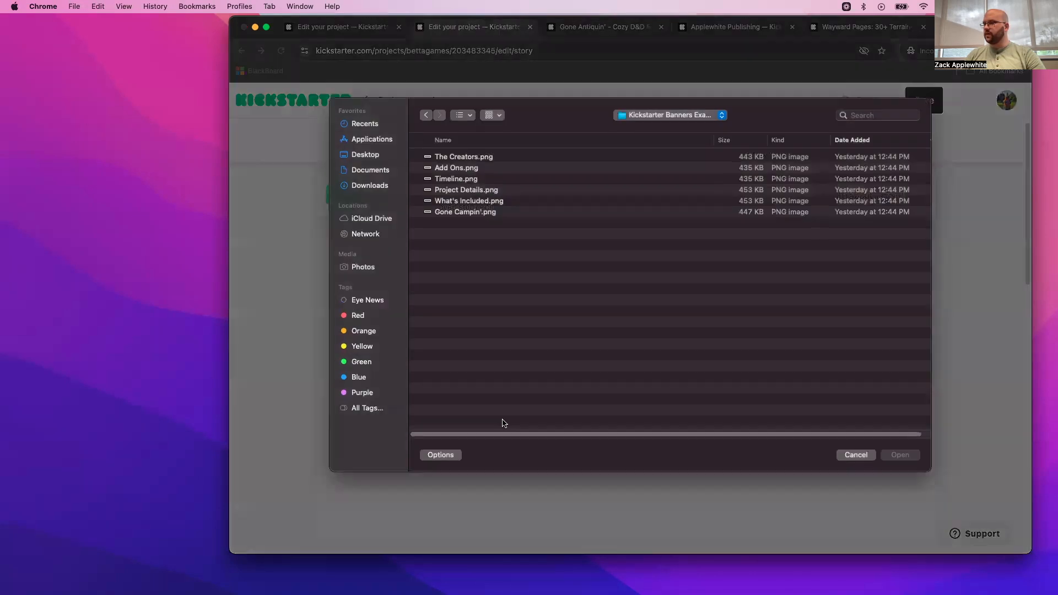
double_click(458, 202)
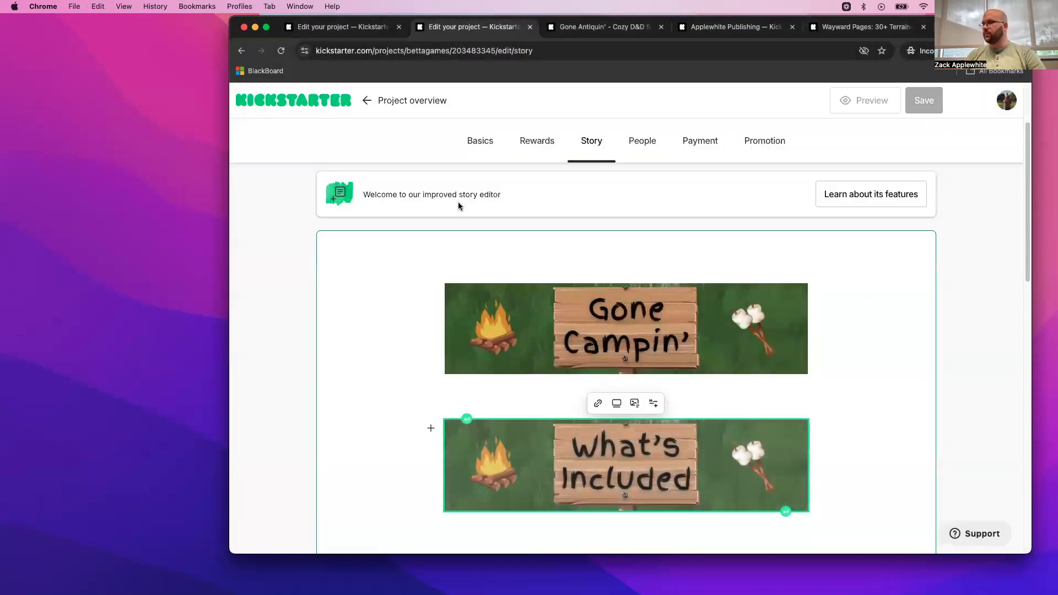
- Read through the Gone Antiquin' story from the What's Included section to the Timeline section
left_click(593, 31)
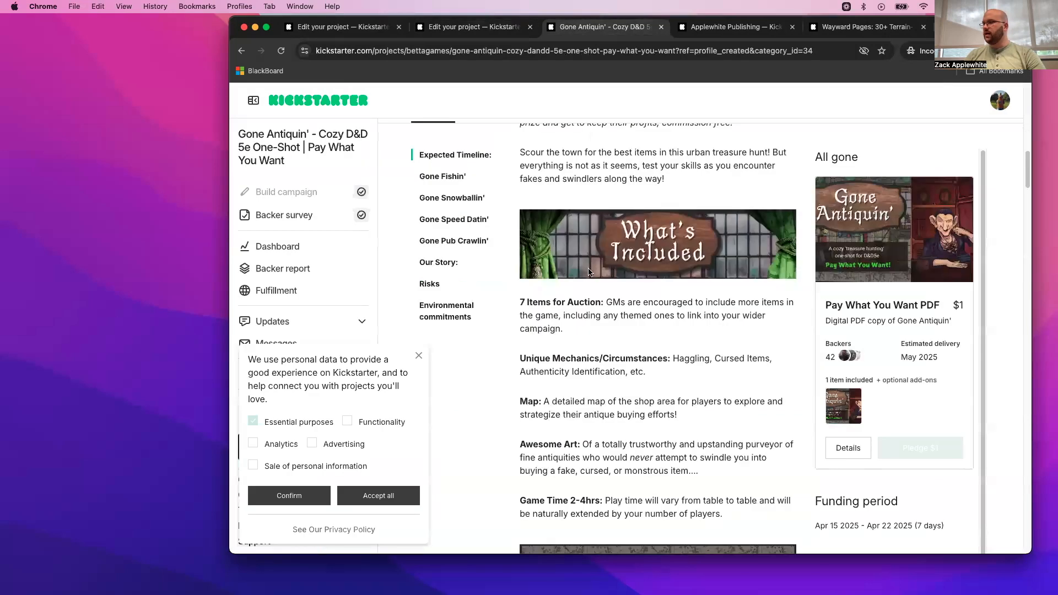
scroll(643, 204, "down", 10)
scroll(643, 209, "down", 5)
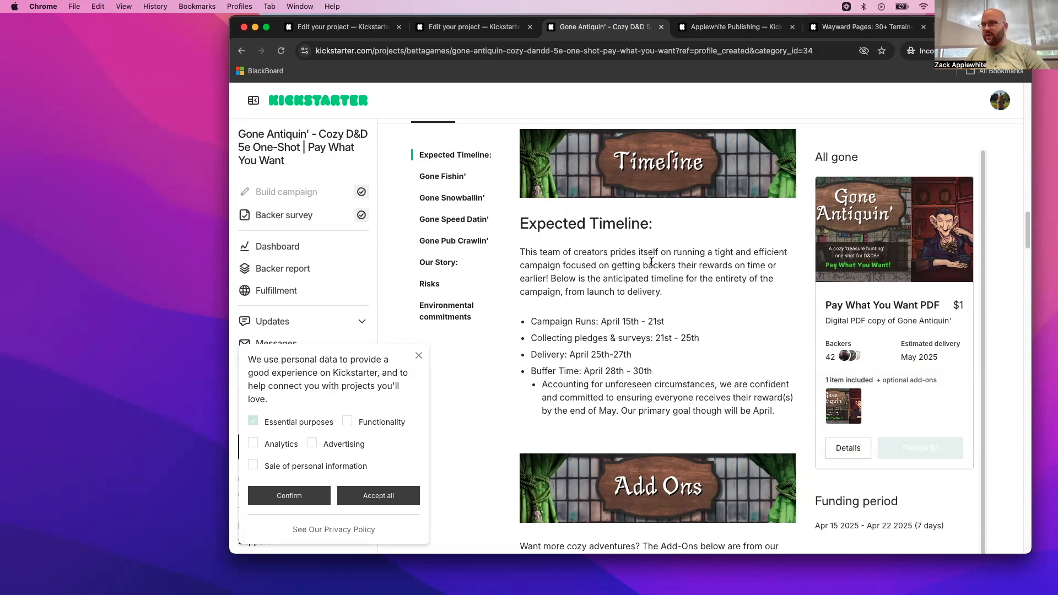
- Insert the Timeline.png banner below the What's Included banner in the project story, followed by a new line
left_click(463, 27)
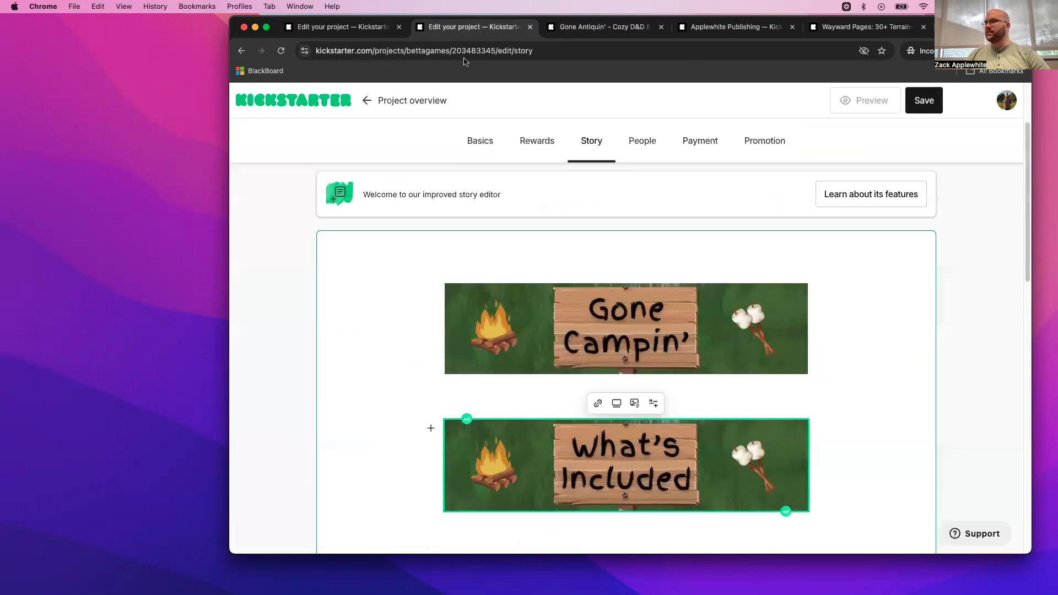
scroll(597, 444, "down", 4)
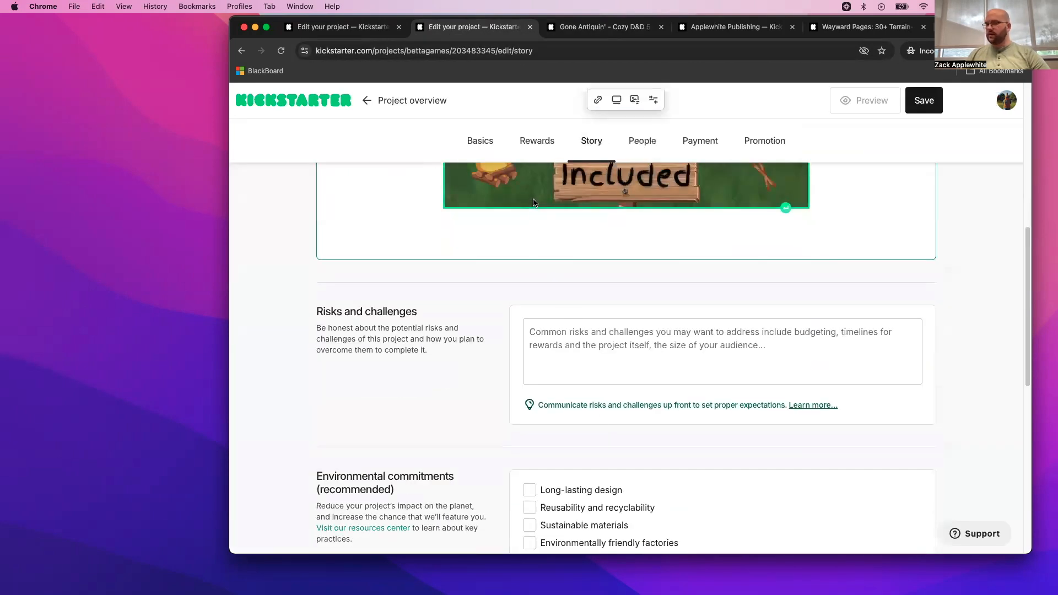
key("Return")
key("Return")
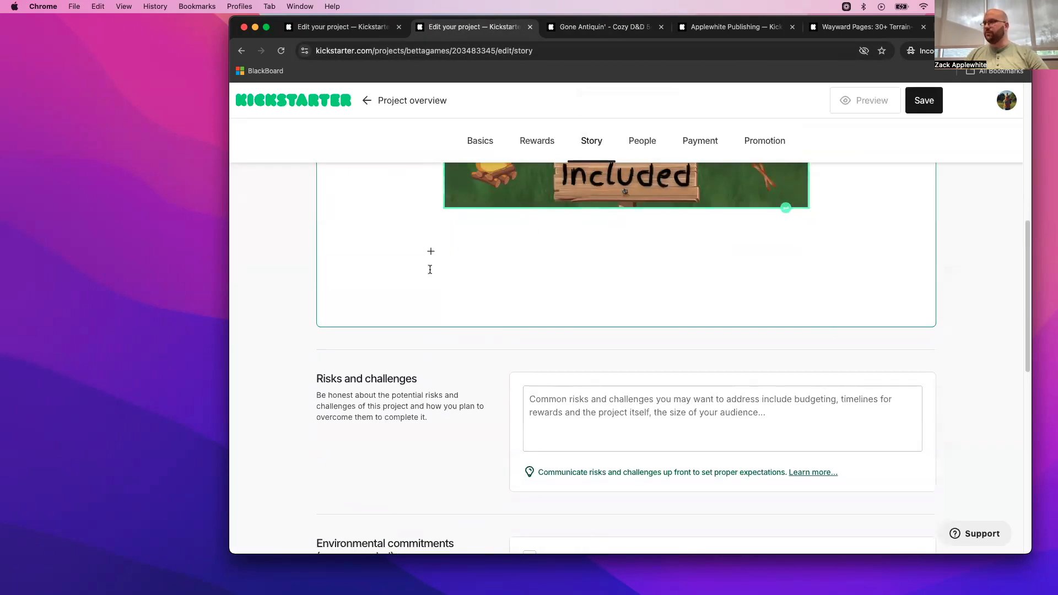
left_click(436, 256)
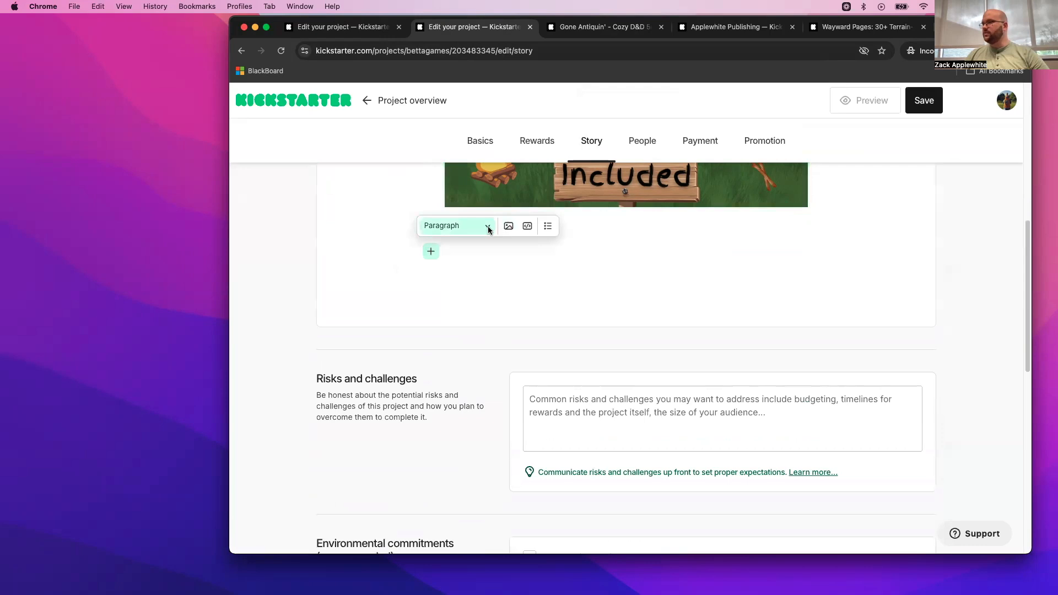
left_click(508, 227)
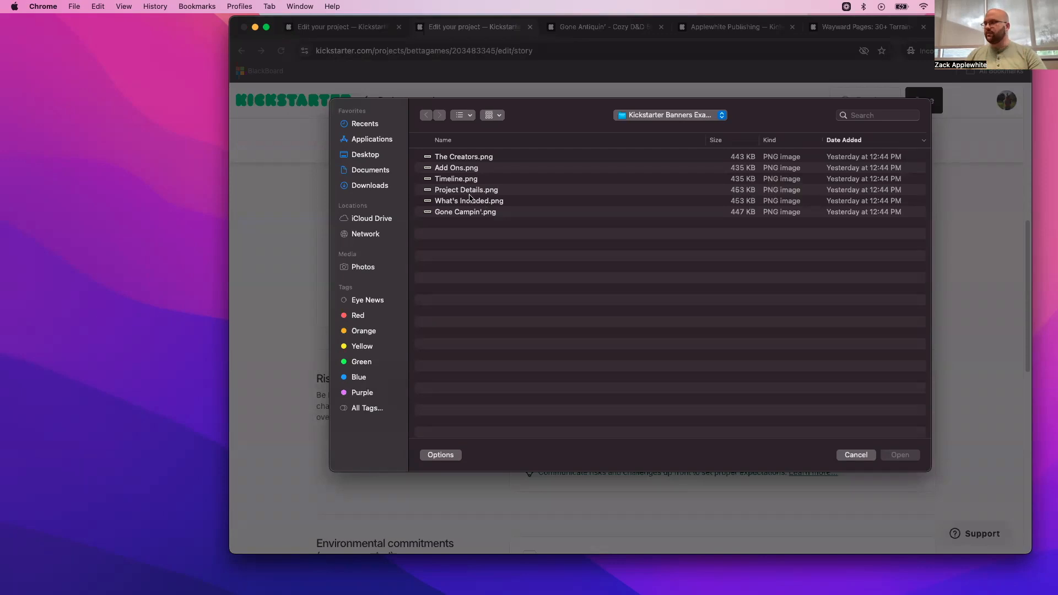
left_click(462, 179)
double_click(462, 180)
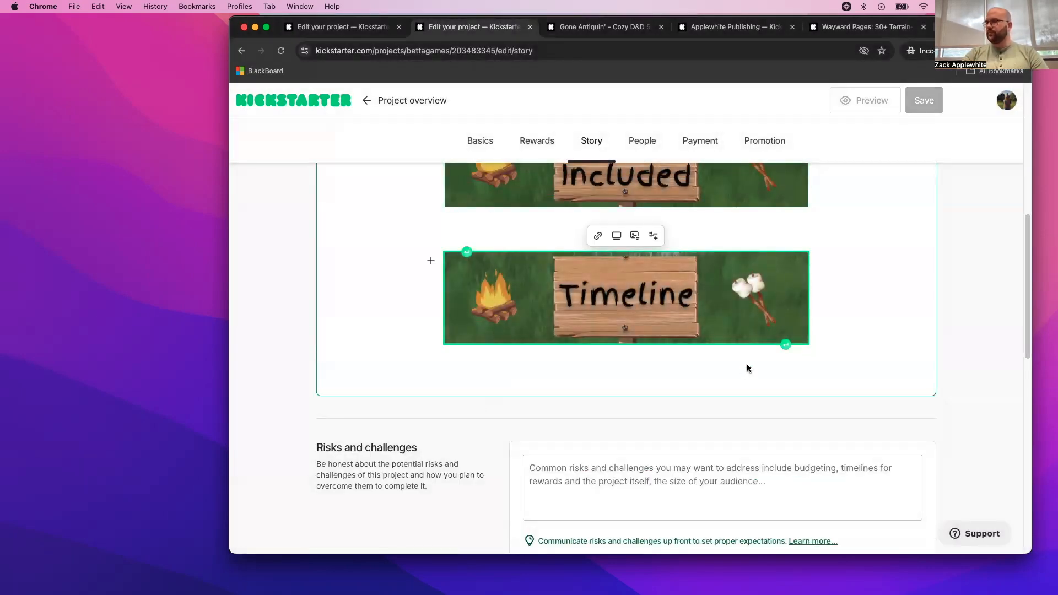
key("Return")
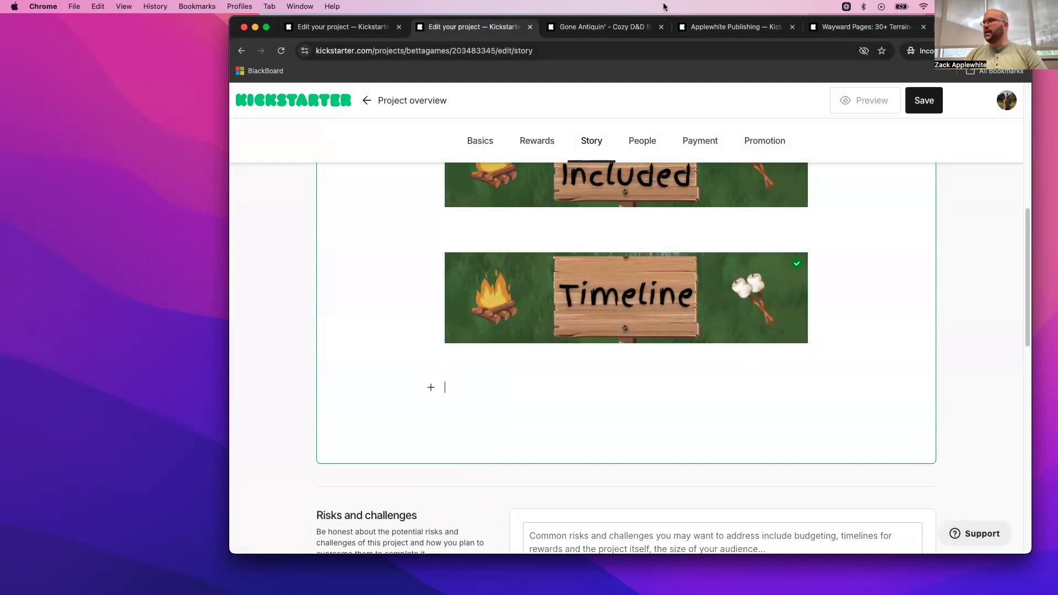
- View the Add Ons section of the Gone Antiquin' campaign story for reference
left_click(601, 27)
scroll(603, 401, "down", 2)
scroll(604, 402, "down", 5)
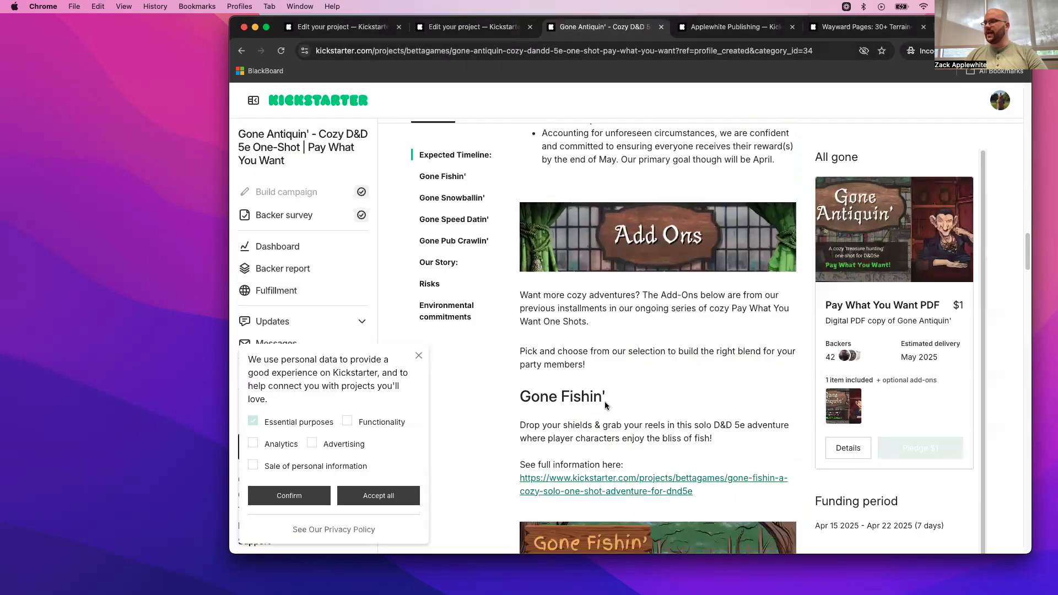
- Review the add-on listings in the Gone Antiquin' story, highlighting the Gone Fishin' description
scroll(609, 359, "down", 12)
scroll(609, 346, "down", 8)
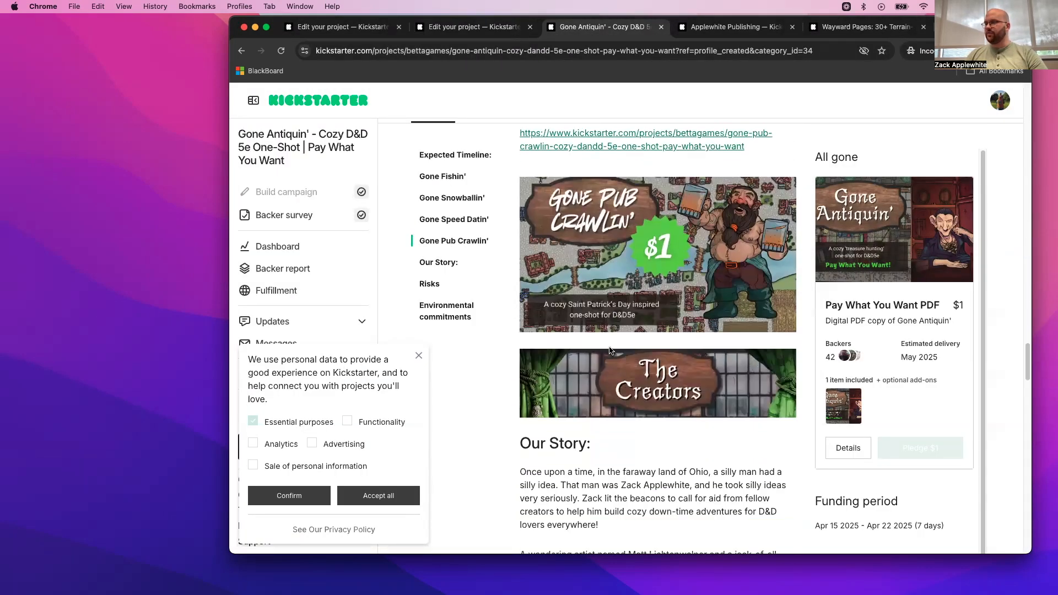
scroll(613, 351, "up", 15)
scroll(613, 355, "up", 6)
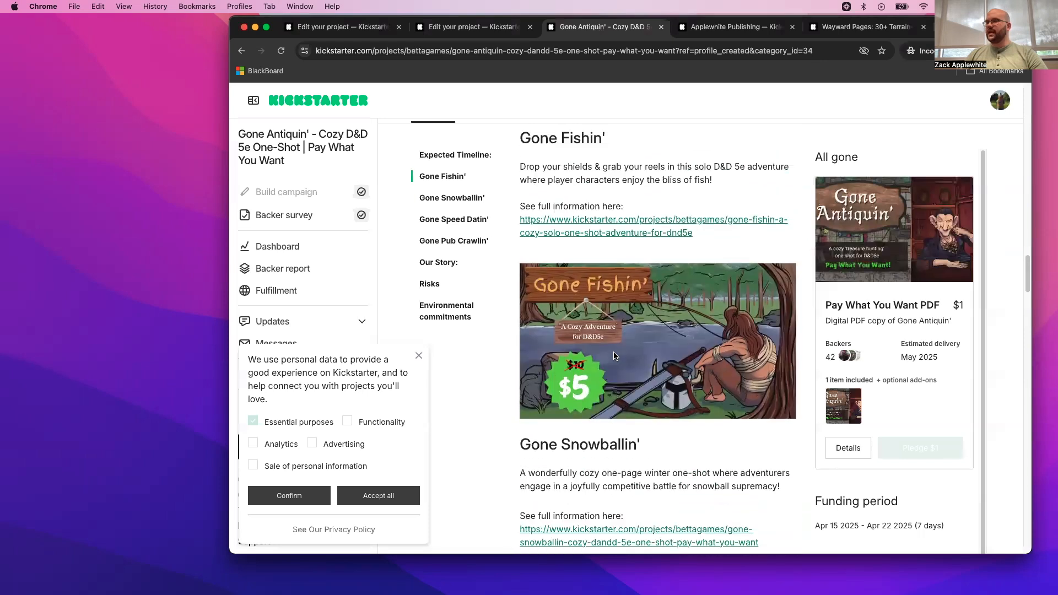
left_click_drag(520, 379, 715, 393)
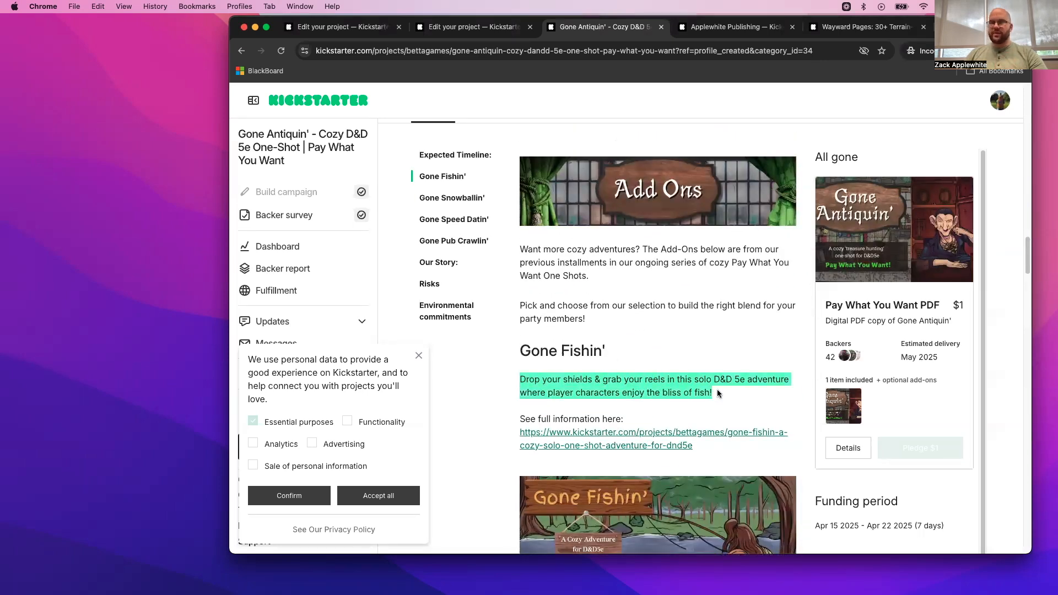
scroll(705, 393, "down", 3)
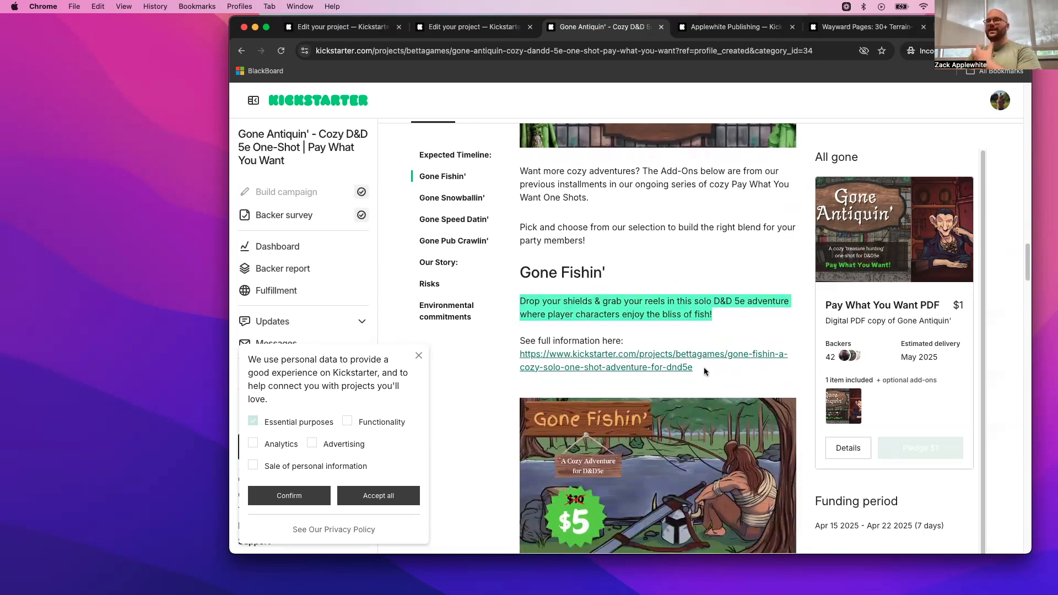
- Insert the Add Ons.png banner below the Timeline banner in the project story
left_click(455, 24)
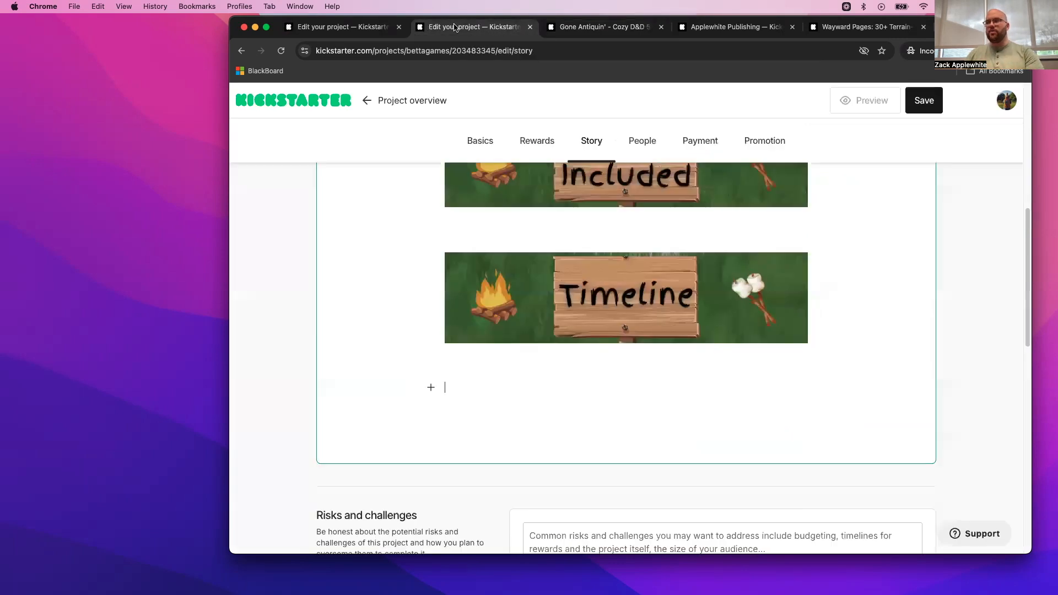
left_click(431, 387)
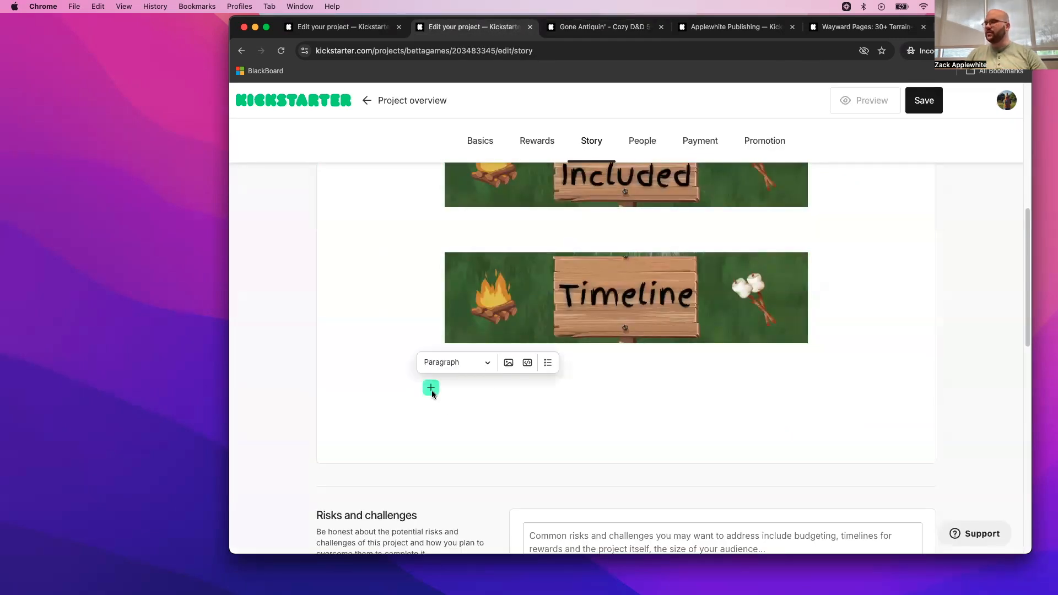
left_click(508, 362)
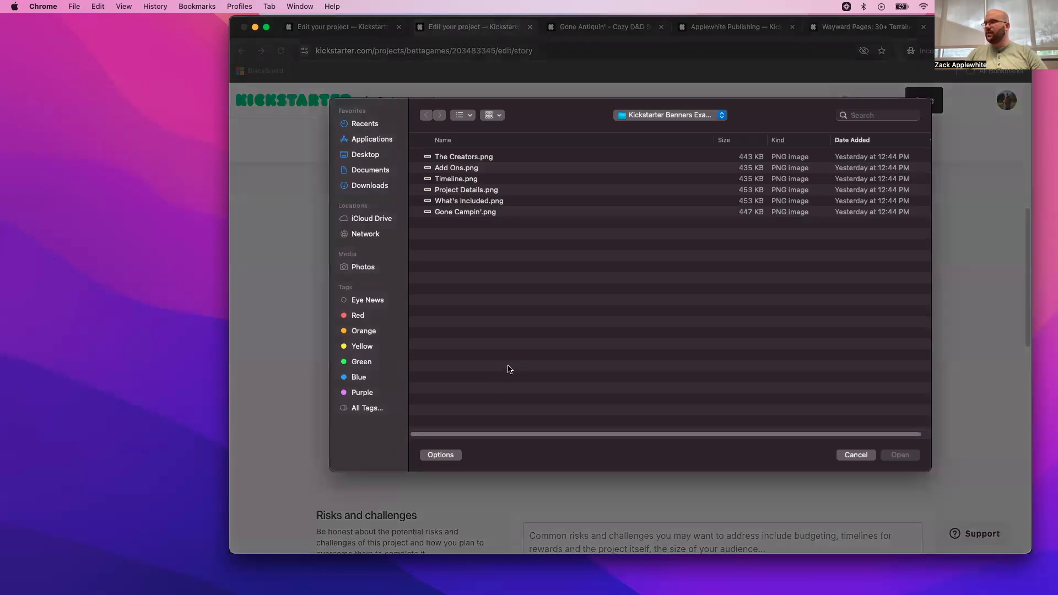
left_click(468, 169)
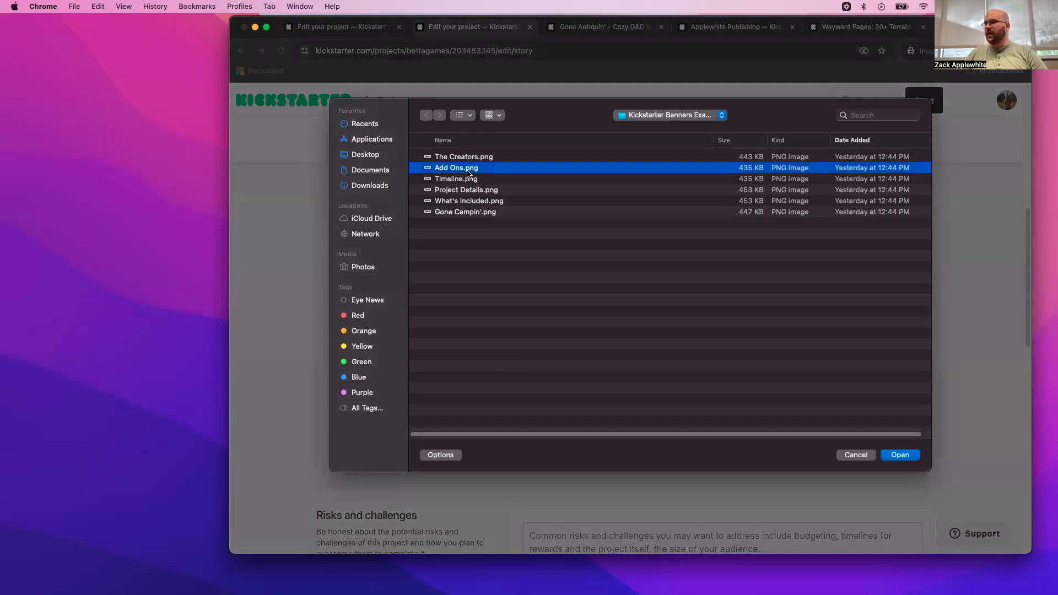
double_click(468, 169)
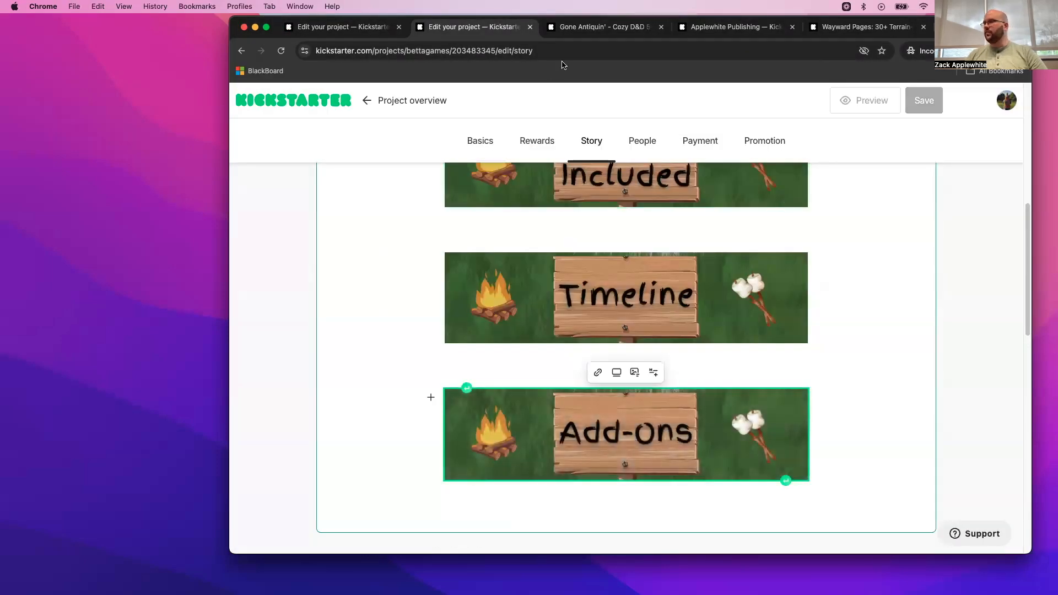
- Read through the Gone Antiquin' story from the Add Ons section to The Creators section
left_click(585, 35)
scroll(631, 289, "down", 15)
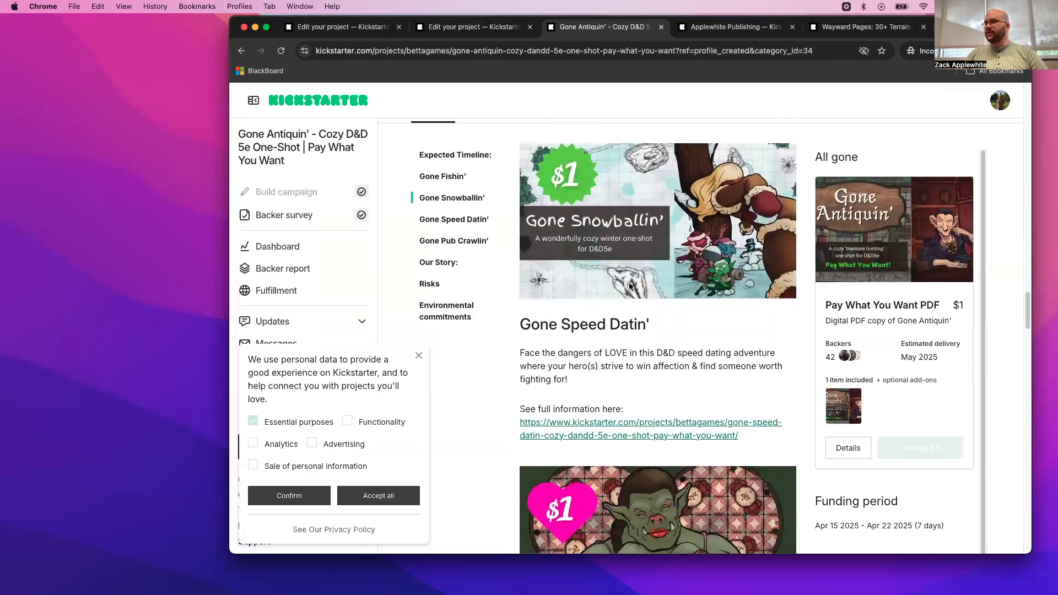
scroll(629, 282, "down", 3)
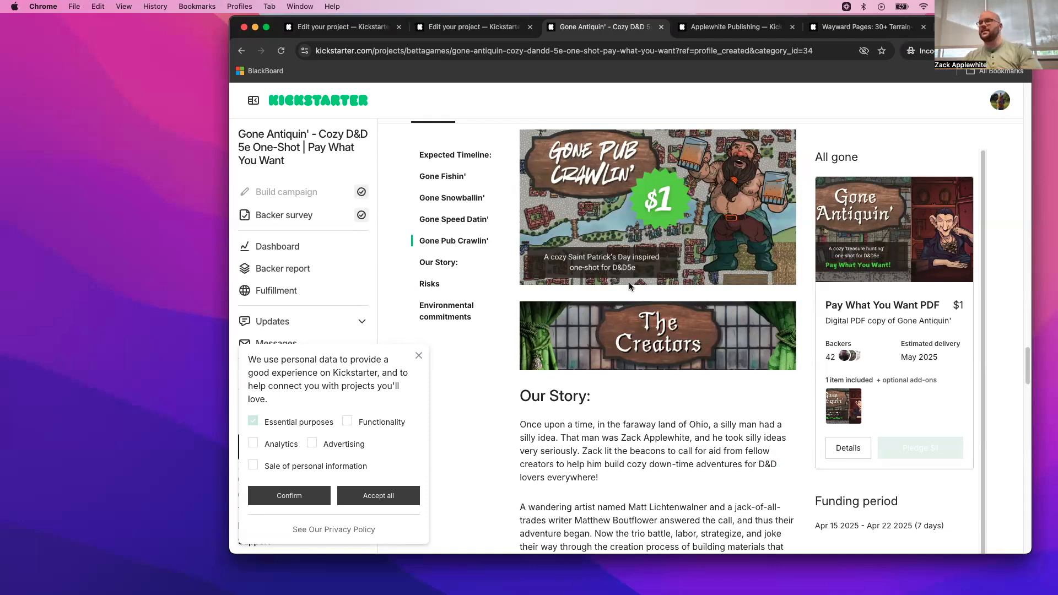
scroll(629, 282, "up", 15)
scroll(703, 275, "up", 10)
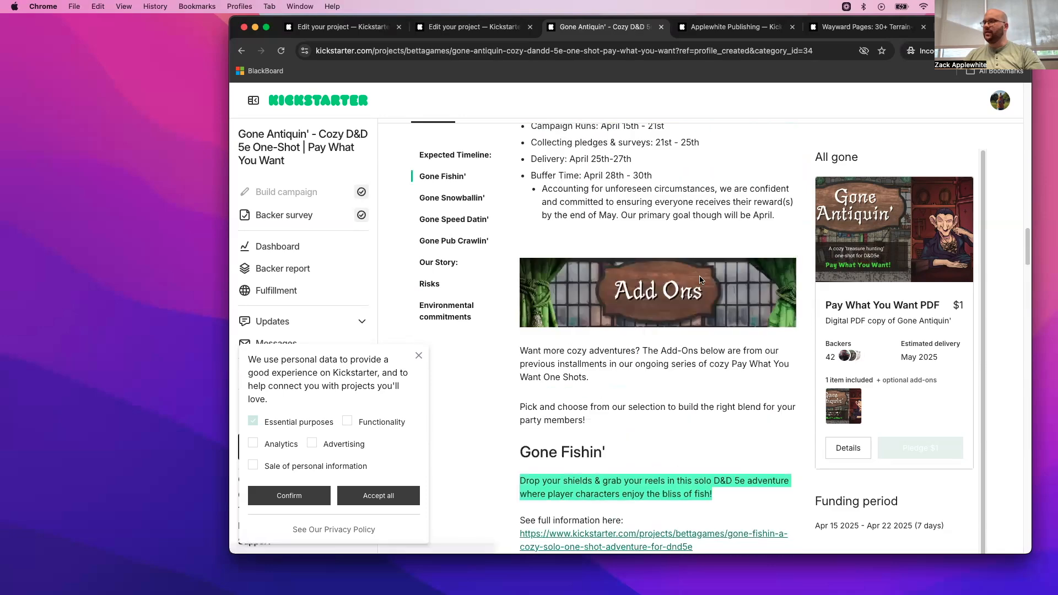
scroll(661, 375, "down", 15)
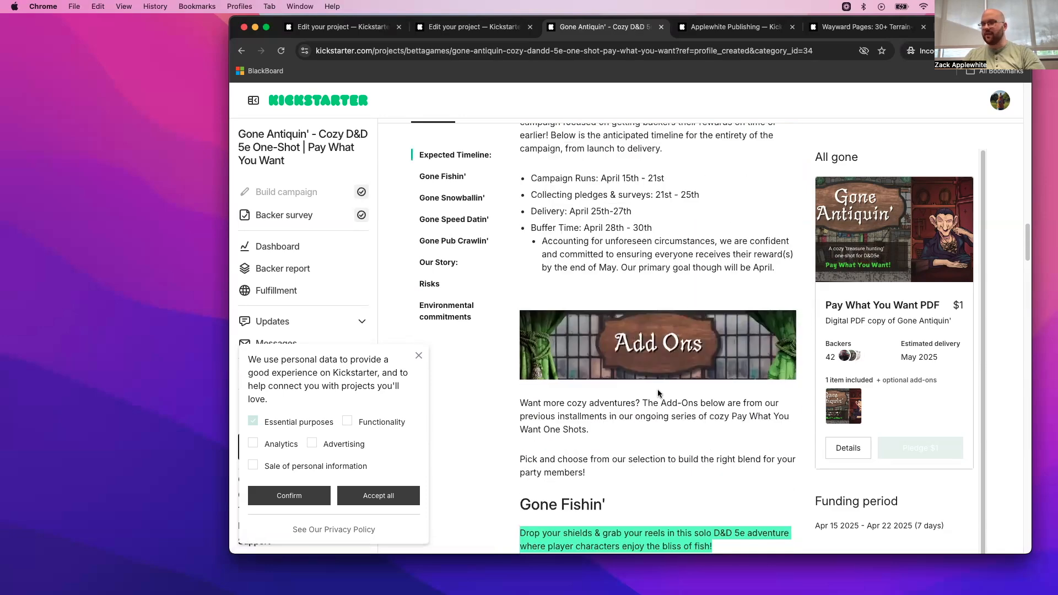
scroll(659, 394, "down", 12)
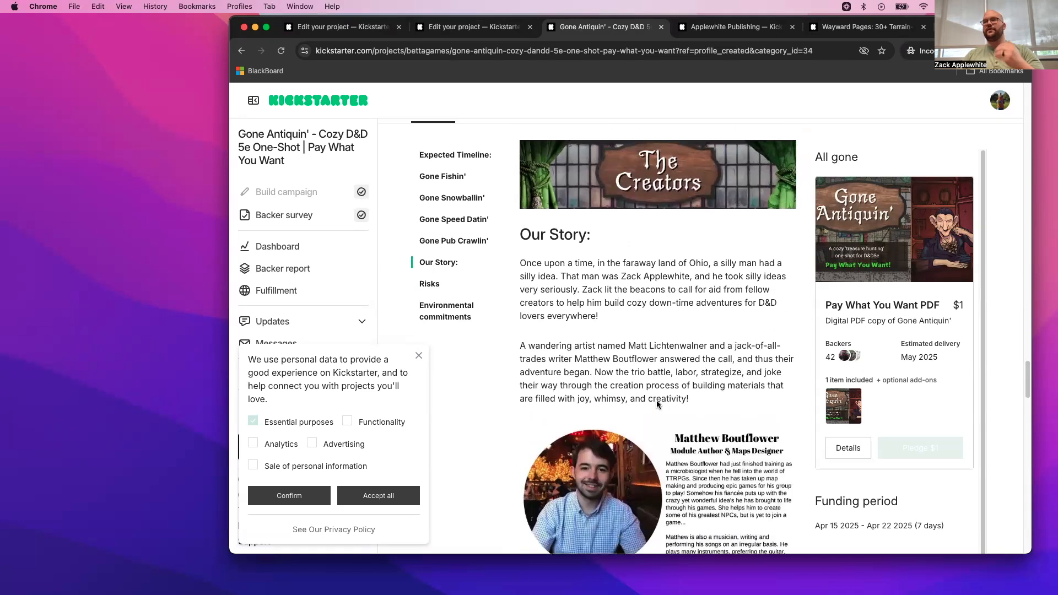
scroll(656, 400, "up", 5)
- Insert The Creators.png banner below the Add-Ons banner in the project story, followed by a new line
left_click(473, 28)
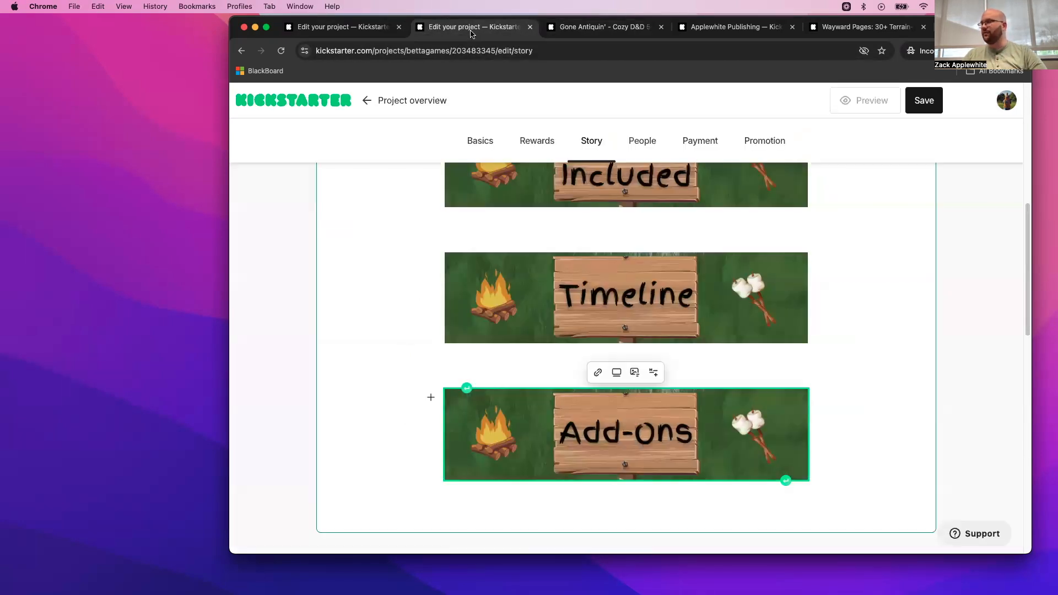
scroll(620, 372, "down", 3)
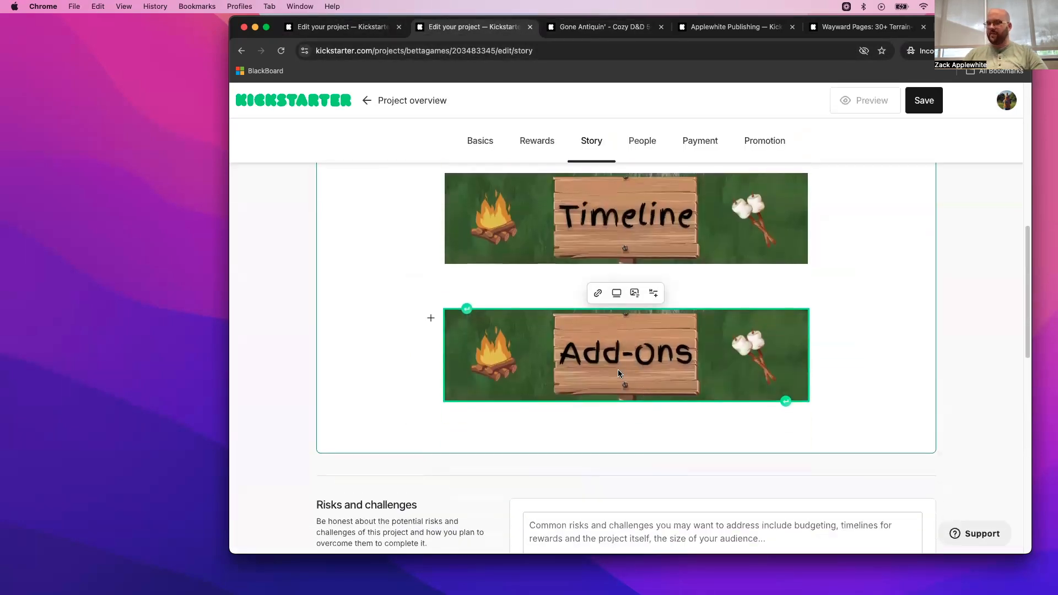
key("Return")
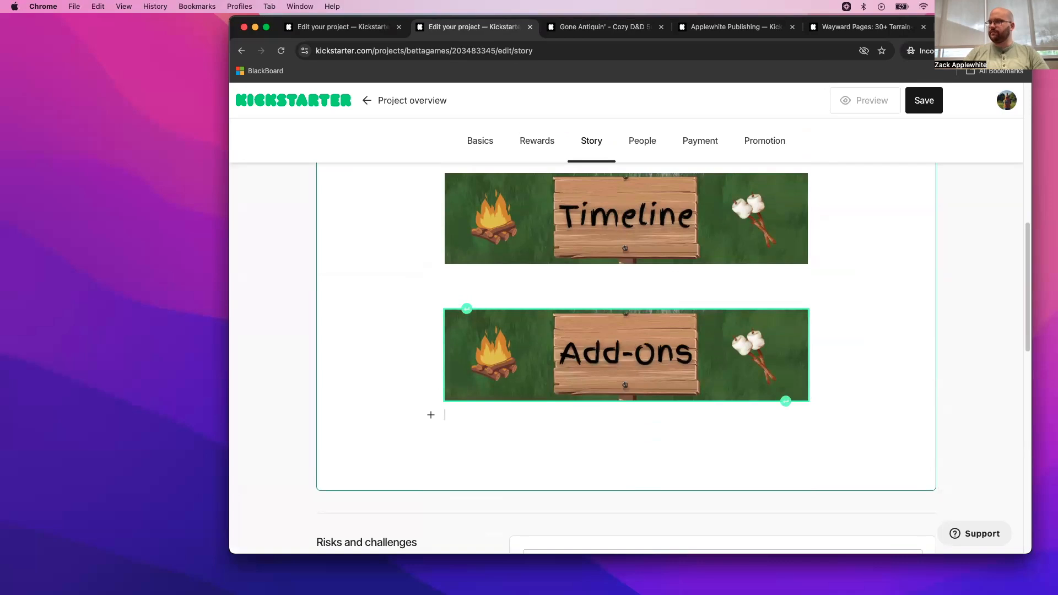
key("Return")
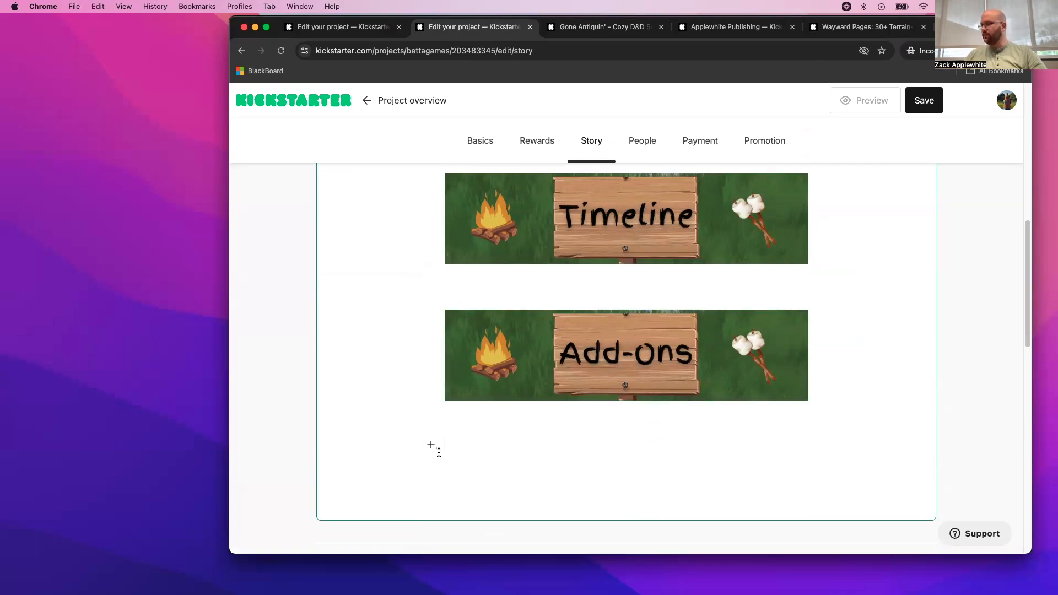
left_click(435, 447)
left_click(509, 420)
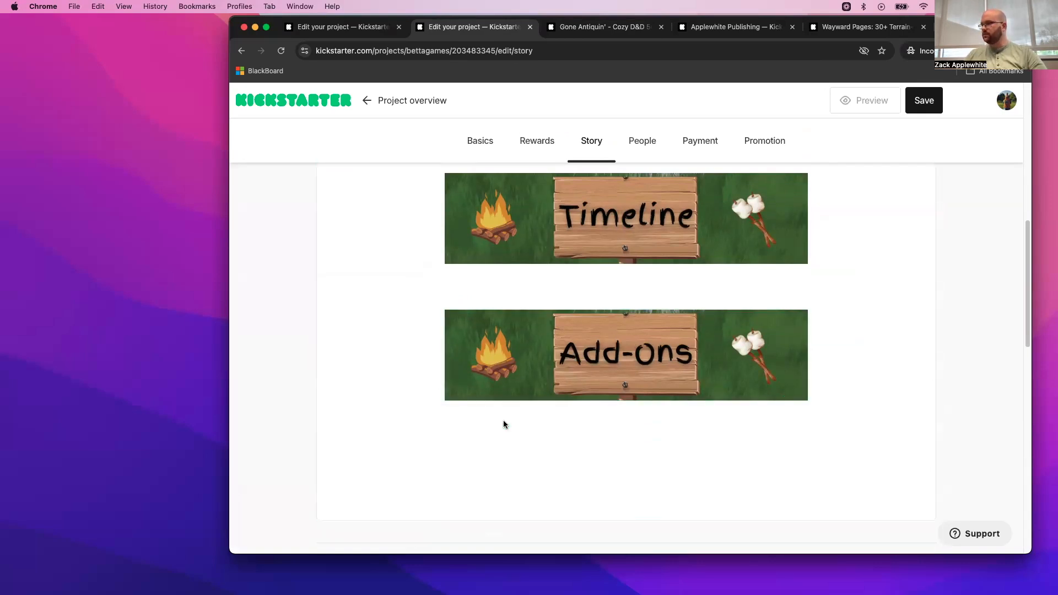
left_click(466, 157)
double_click(466, 158)
scroll(551, 341, "down", 5)
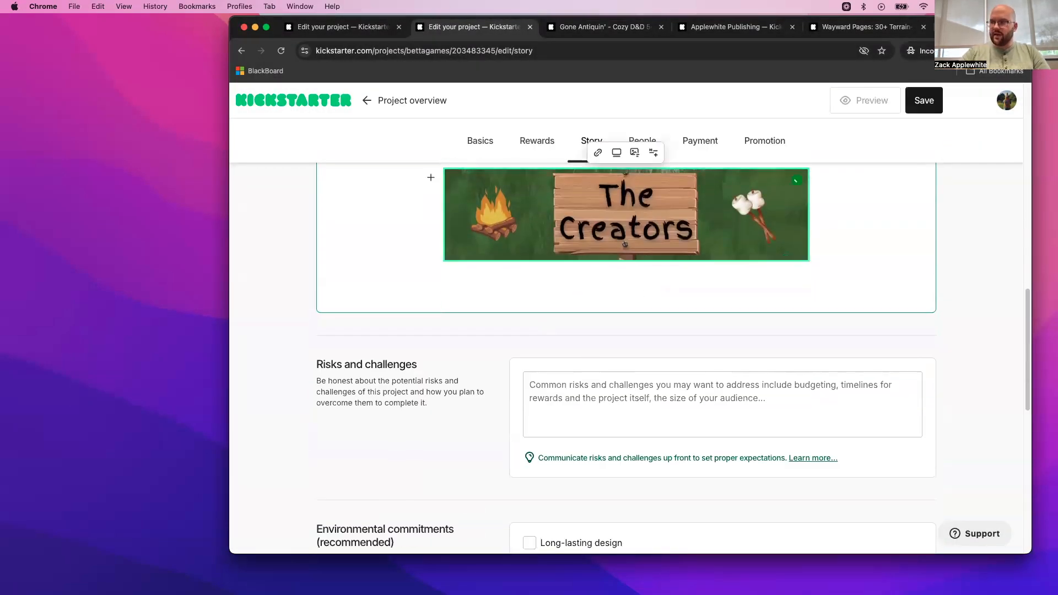
key("Return")
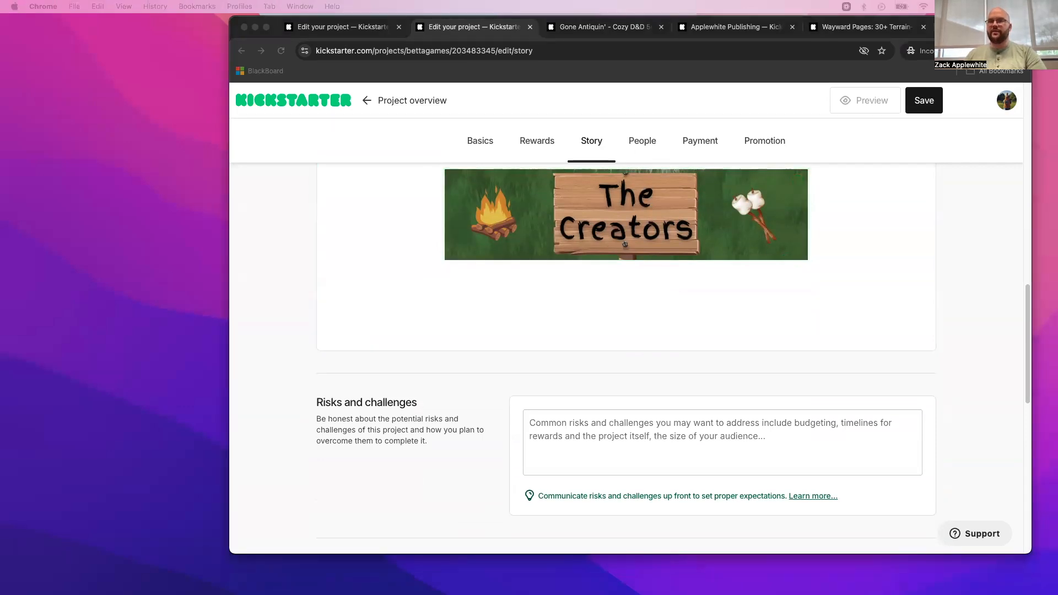
- Switch to the Kickstarter Bios Example design in Canva and examine its size specification and sample bio, then minimize that window
left_click_drag(0, 132, 901, 49)
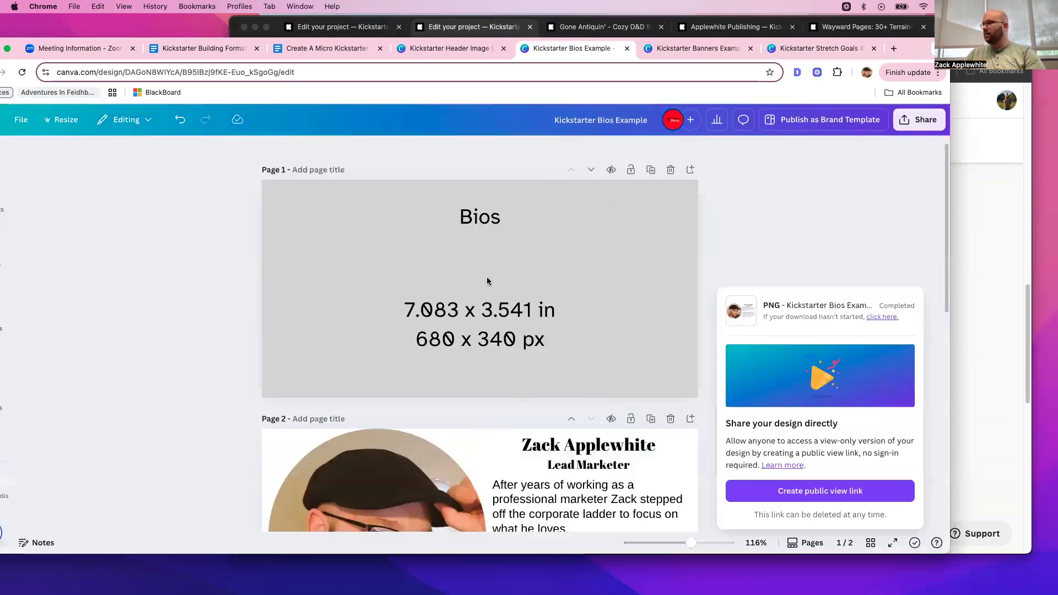
scroll(587, 282, "up", 1)
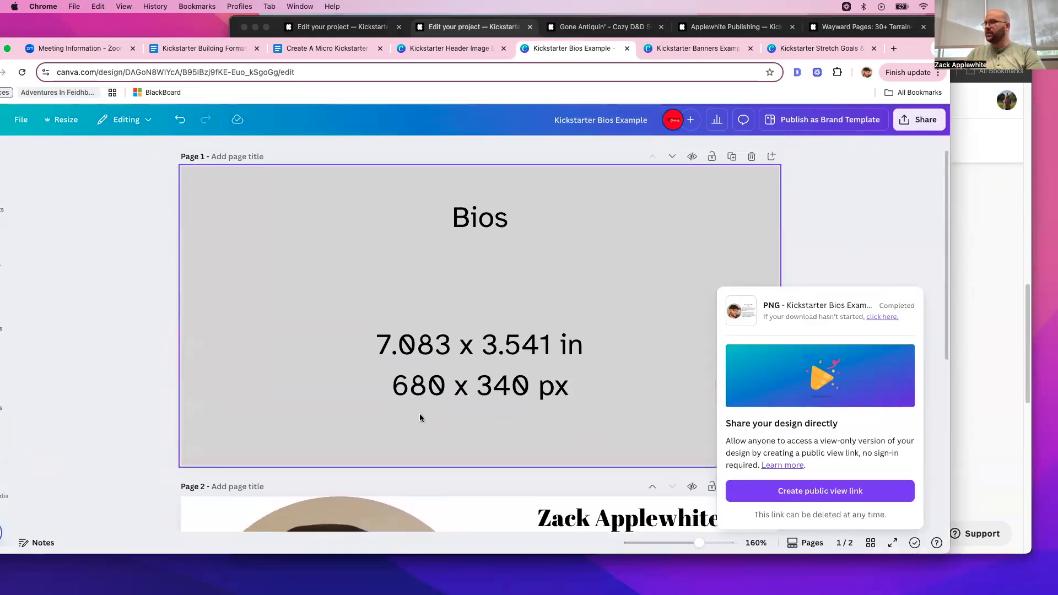
scroll(614, 385, "down", 5)
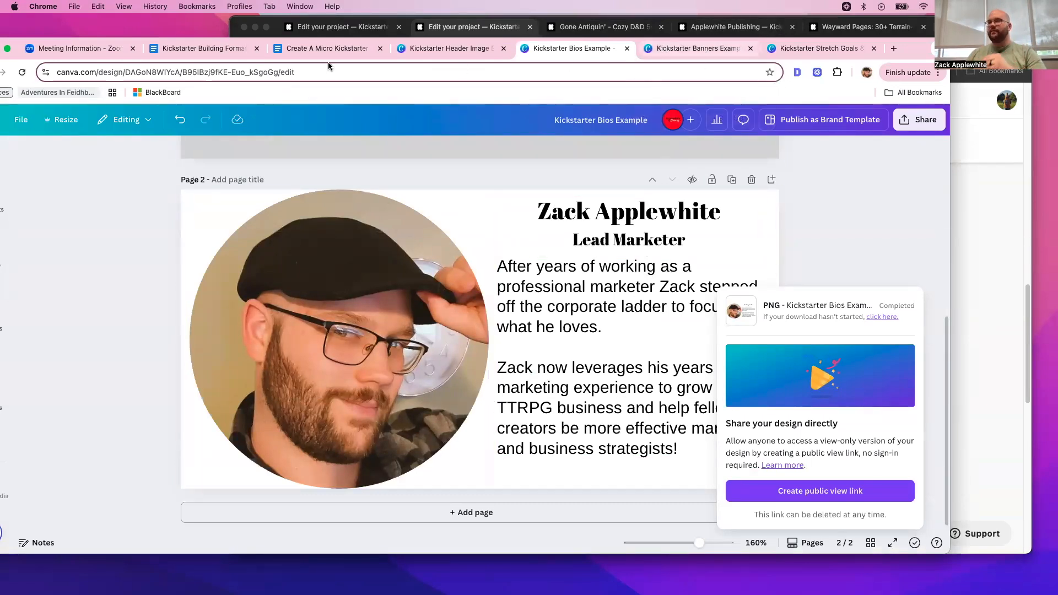
left_click_drag(903, 47, 950, 48)
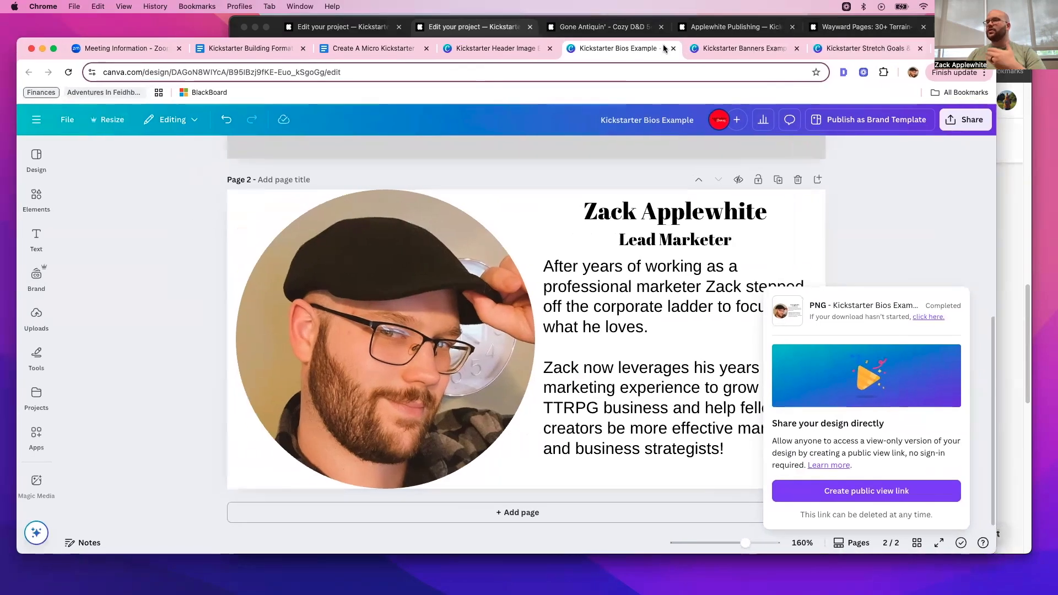
left_click(43, 48)
- Insert Kickstarter Bios Example.png from the Build A Micro-Kickstarter With Me folder directly below The Creators banner
left_click(455, 274)
key("BackSpace")
left_click(491, 278)
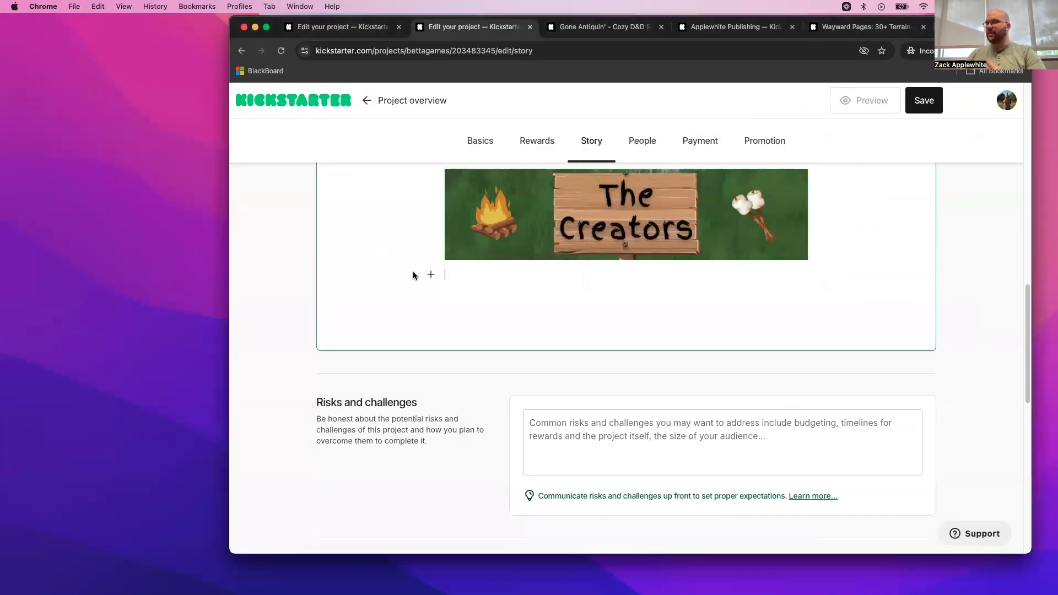
left_click(431, 273)
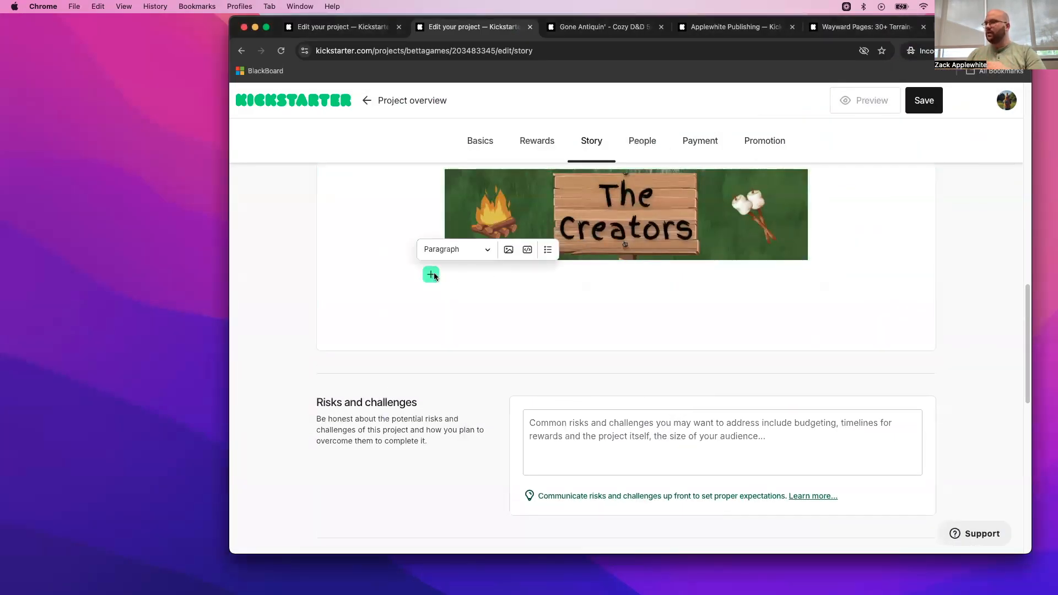
left_click(509, 249)
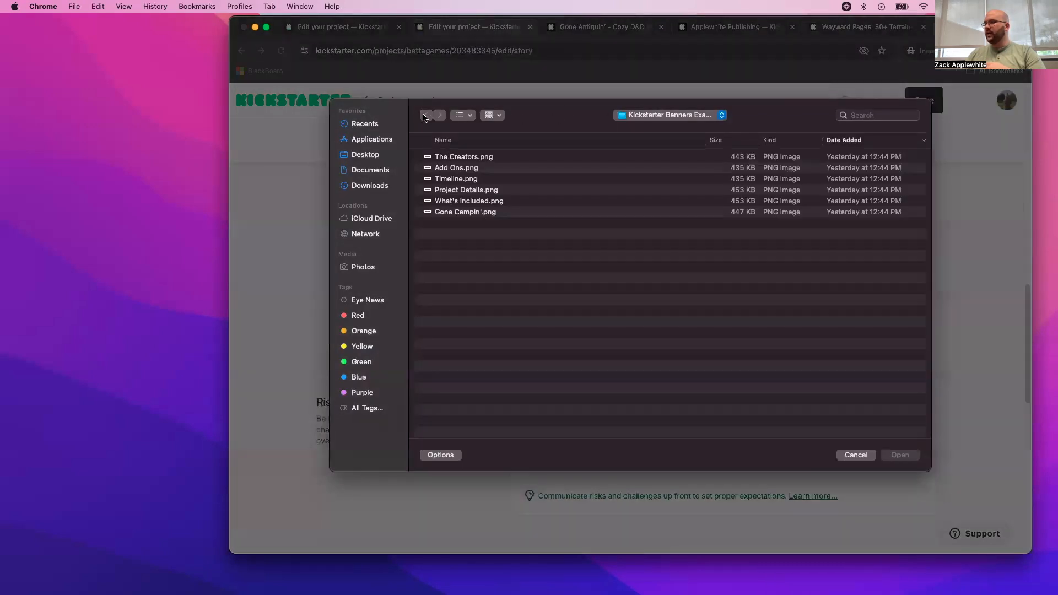
left_click(591, 140)
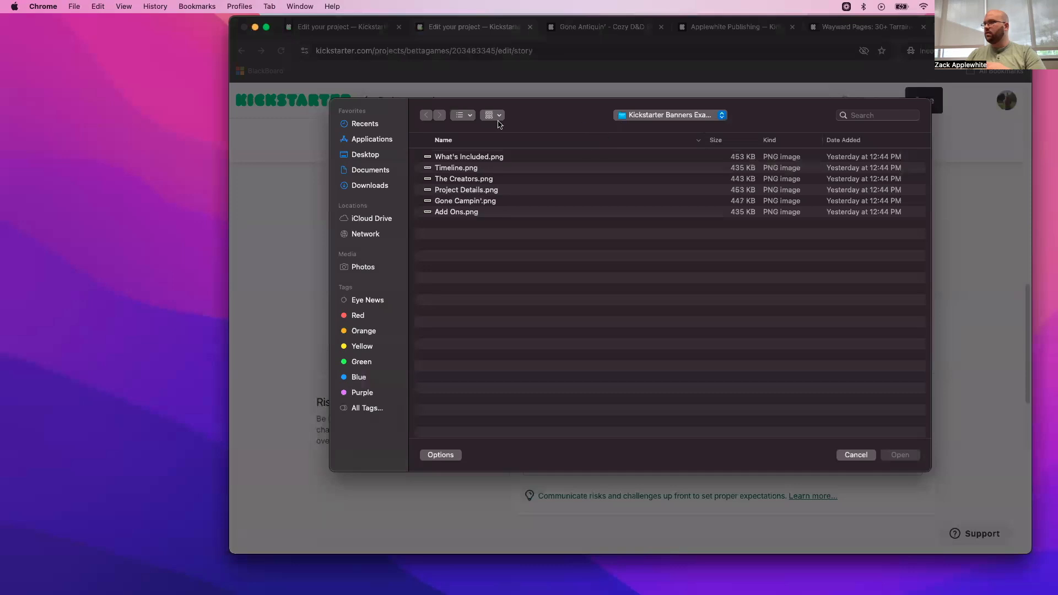
left_click(671, 120)
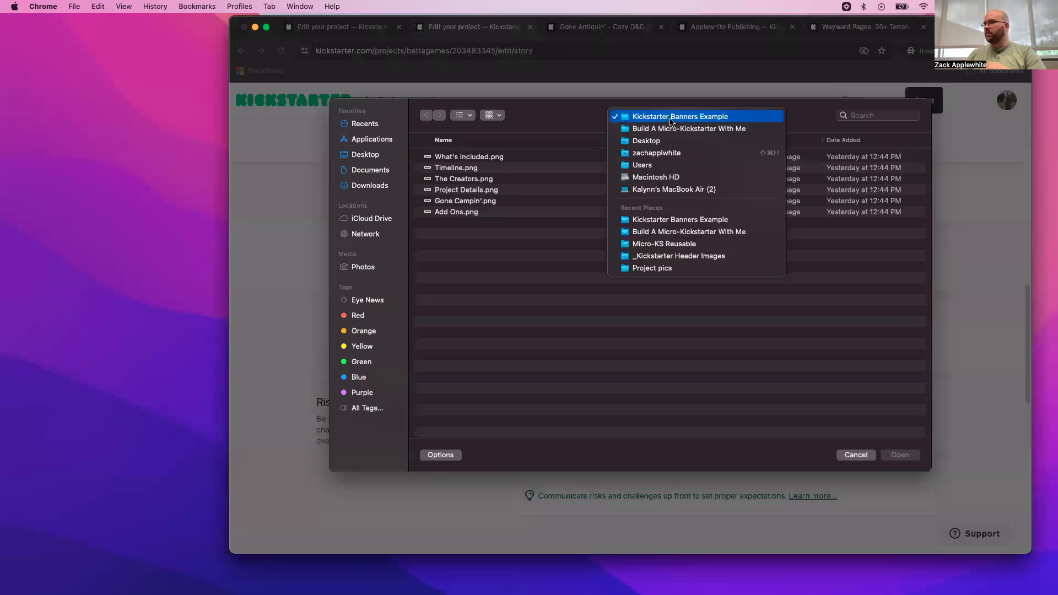
left_click(659, 128)
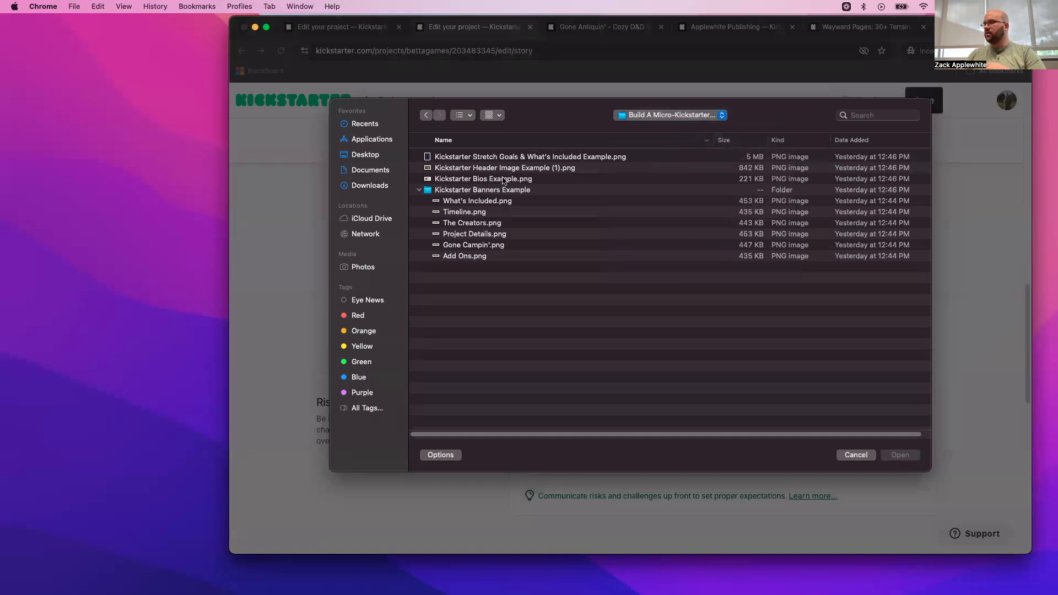
left_click(499, 180)
double_click(499, 179)
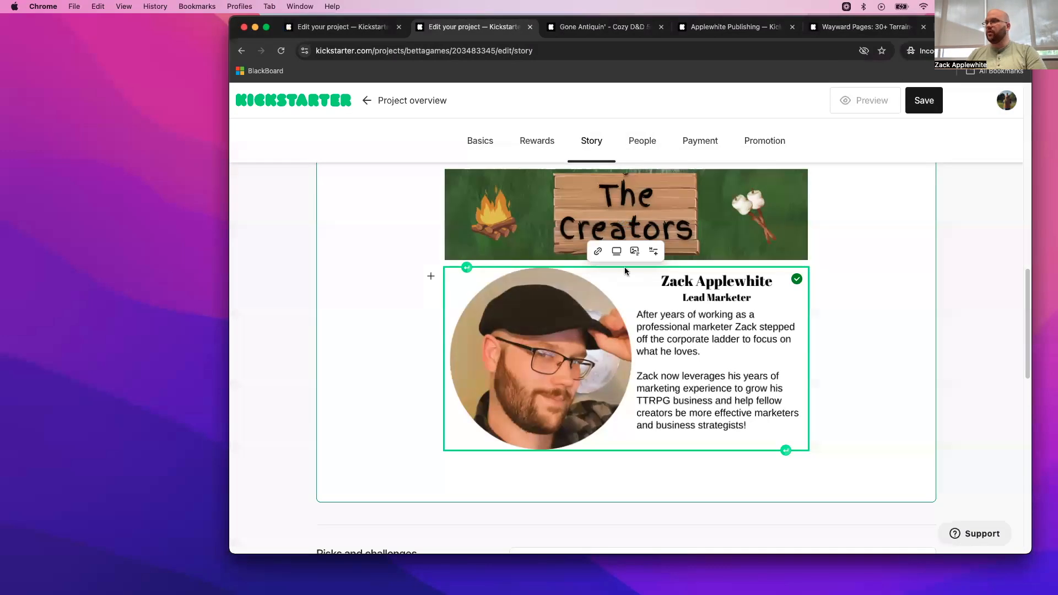
- Open the link URL entry for the creator bio image in the project story
left_click(598, 252)
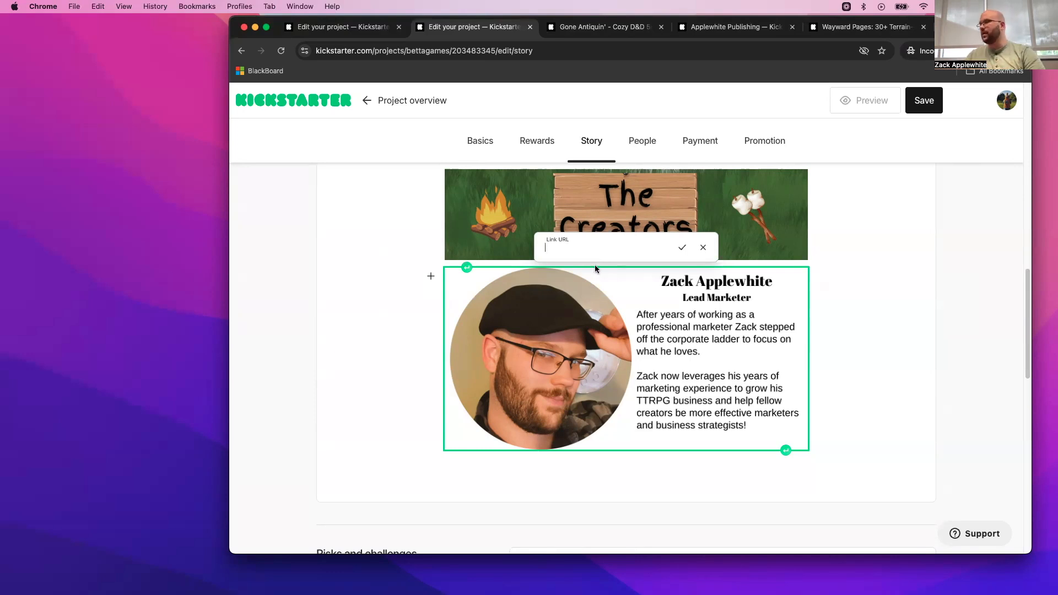
scroll(594, 268, "up", 3)
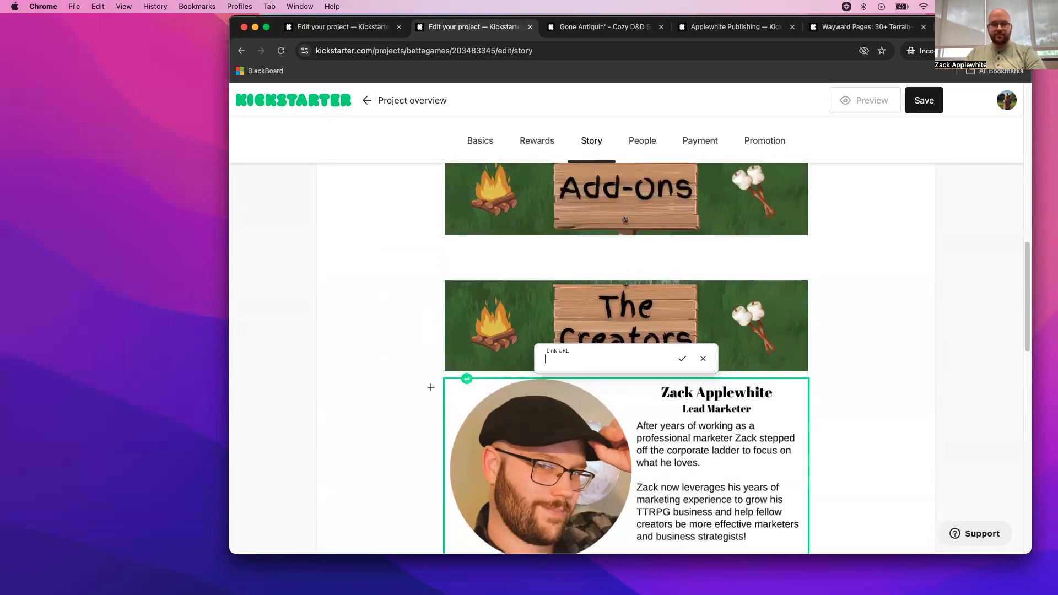
left_click(1, 341)
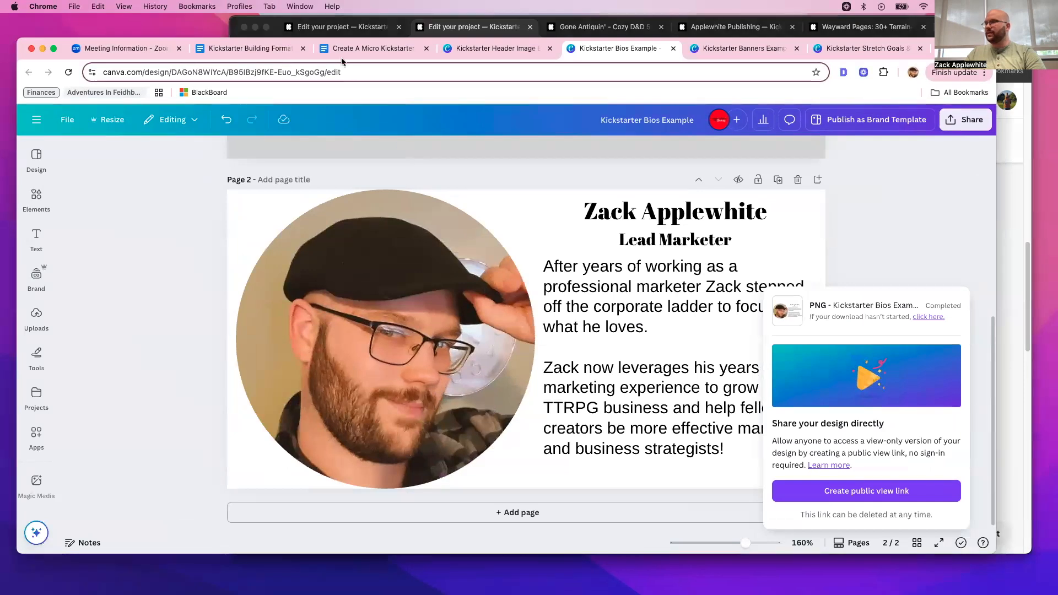
left_click_drag(931, 49, 0, 35)
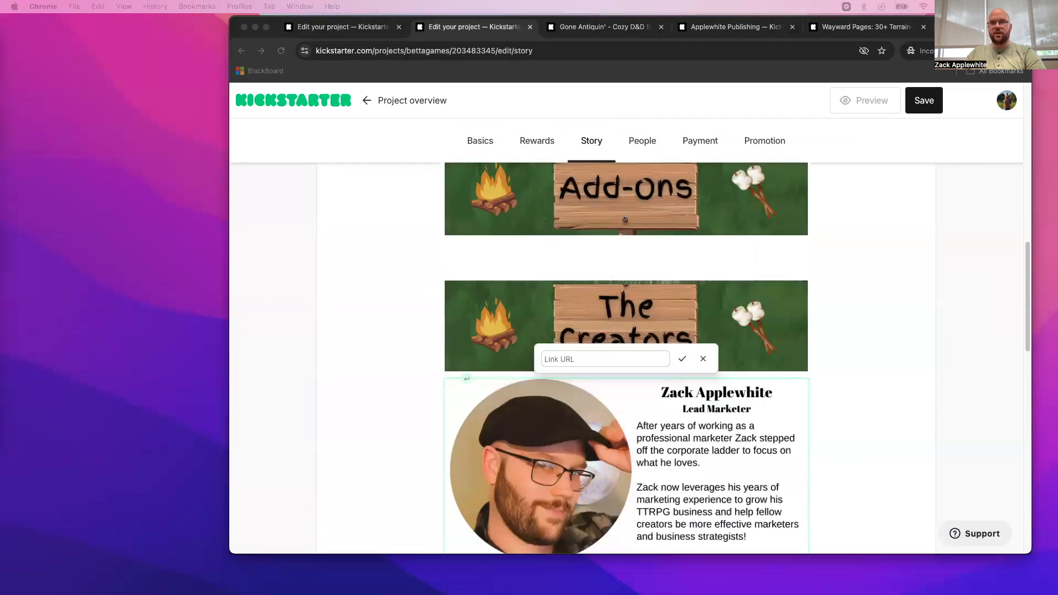
- Look over the project story from the Gone Campin' banner down to the Risks and challenges section
scroll(696, 423, "up", 9)
scroll(697, 424, "up", 3)
scroll(697, 423, "down", 5)
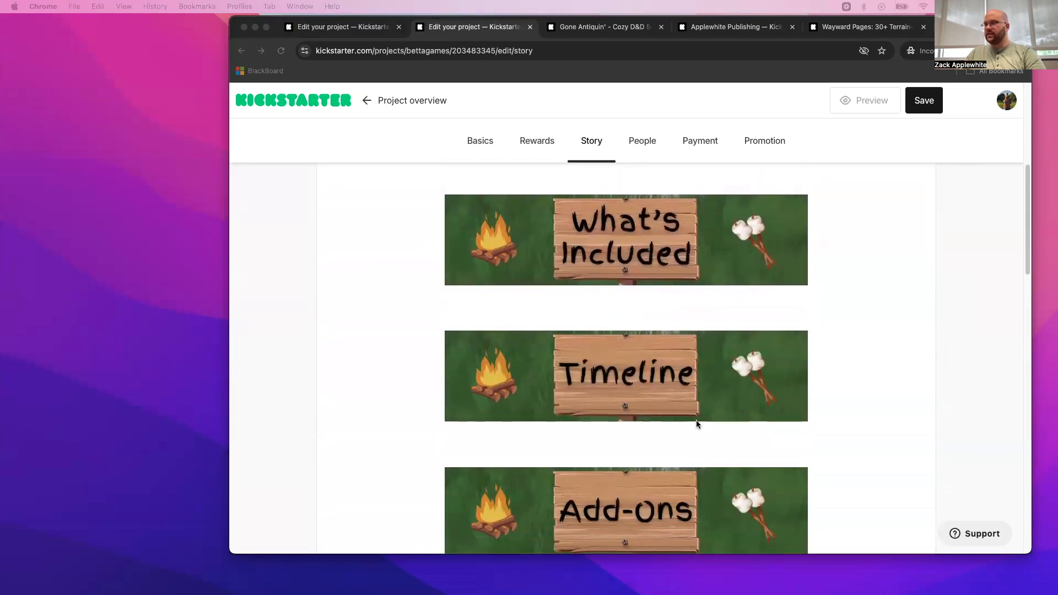
scroll(696, 420, "down", 1)
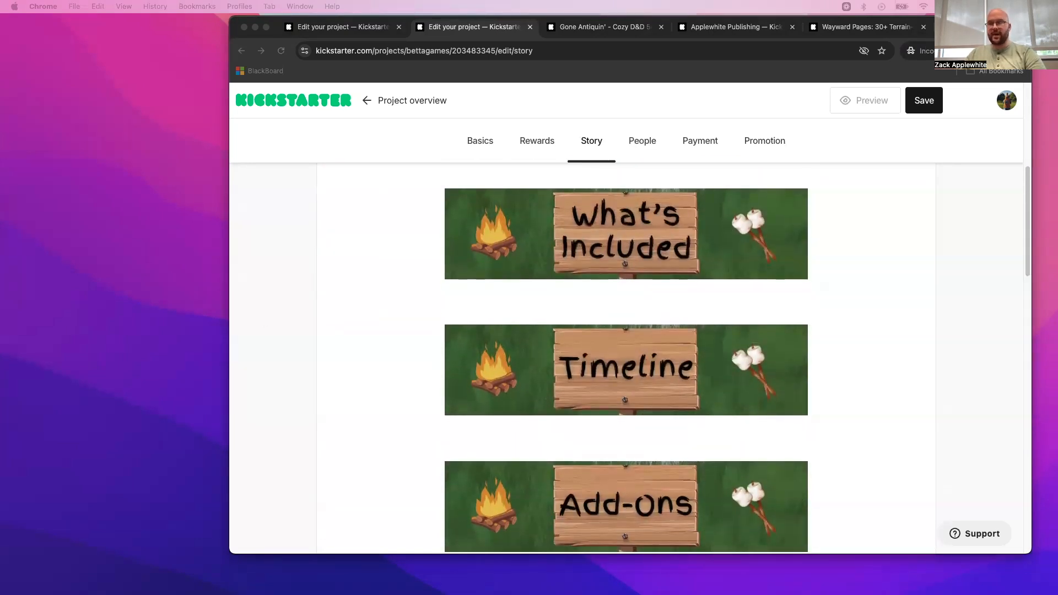
scroll(693, 438, "down", 6)
scroll(694, 438, "up", 8)
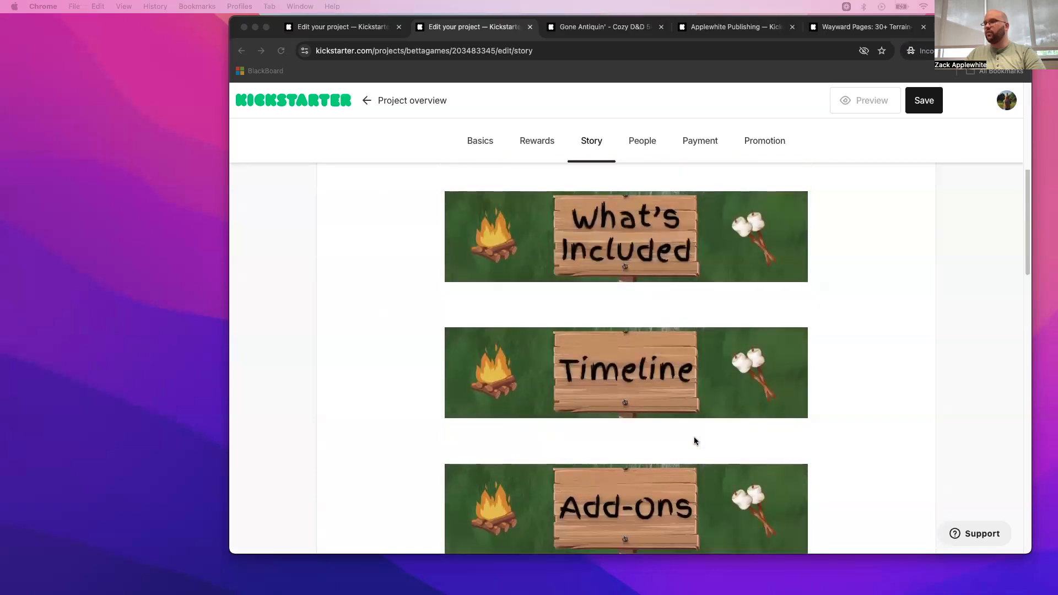
scroll(693, 435, "up", 2)
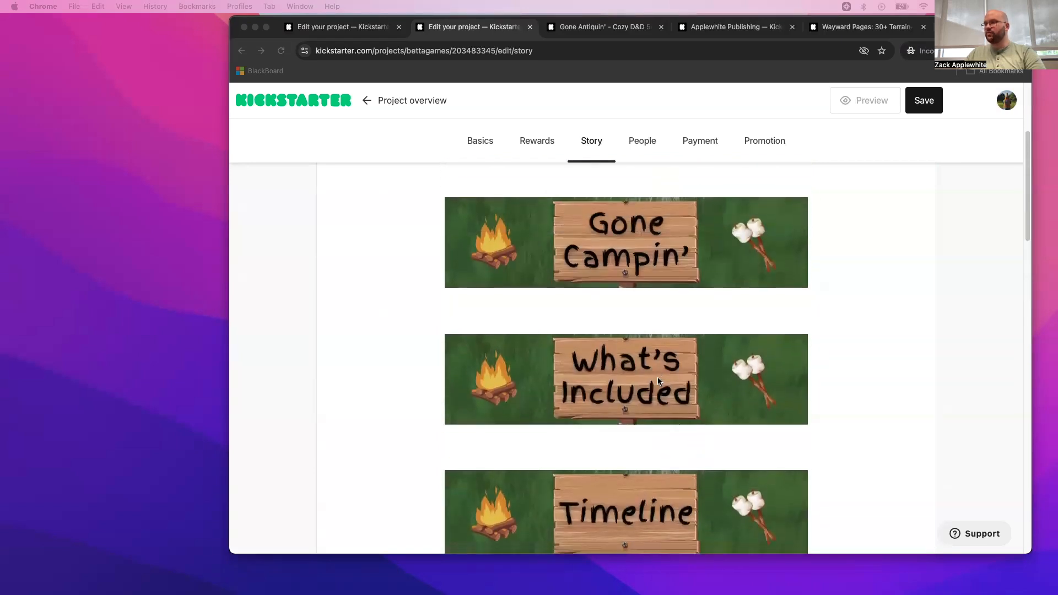
scroll(656, 377, "down", 3)
left_click(641, 313)
scroll(633, 317, "down", 10)
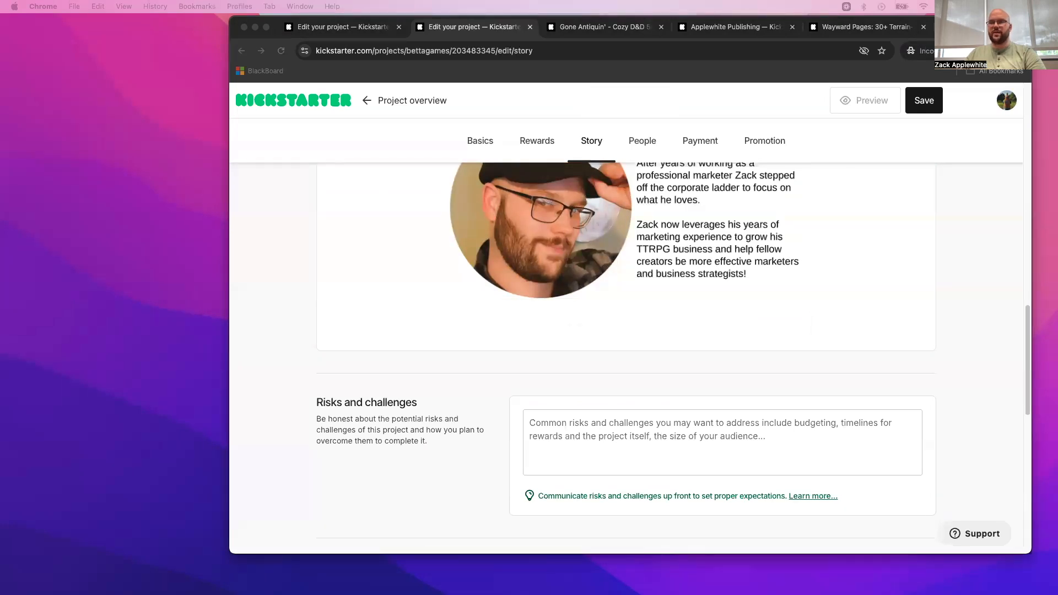
- Switch to the Kickstarter Stretch Goals & What's Included Example design in Canva and examine its size specification and sample pages
mouse_move(1, 165)
left_mouse_down()
mouse_move(945, 114)
mouse_move(970, 68)
left_mouse_up()
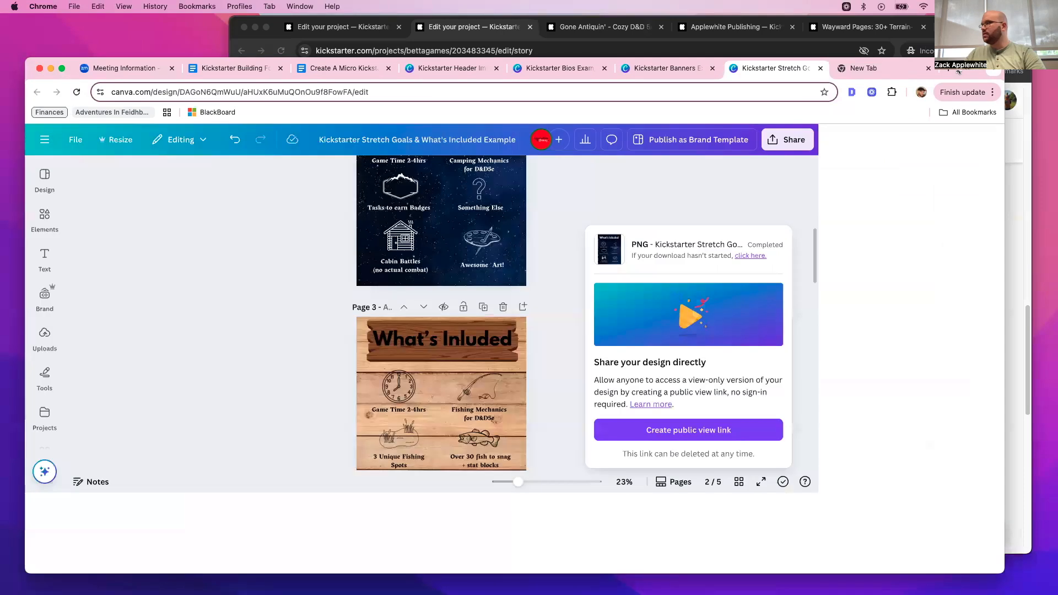
scroll(639, 339, "up", 5)
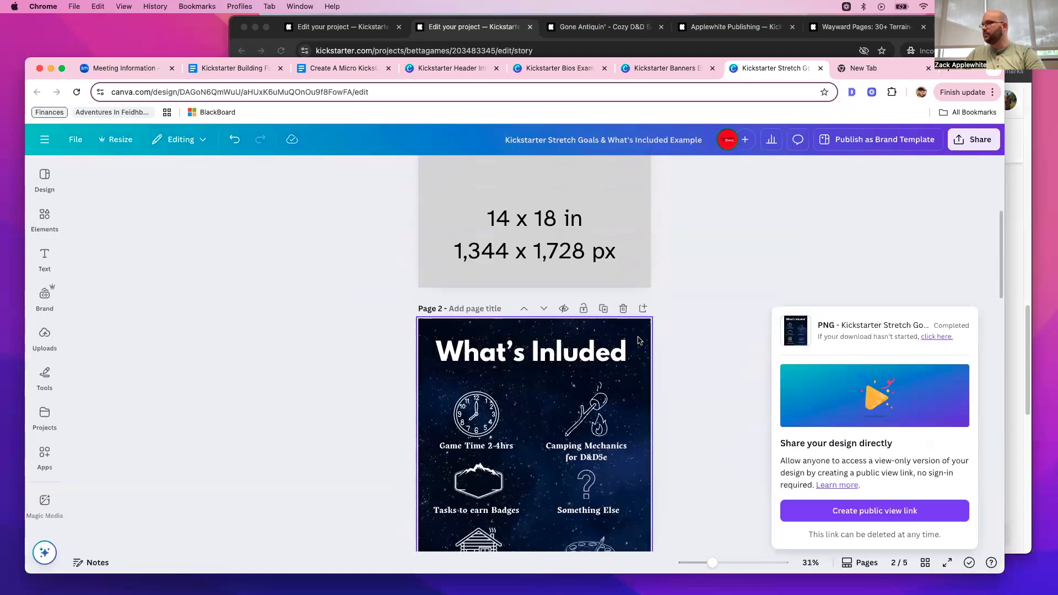
scroll(640, 340, "down", 6)
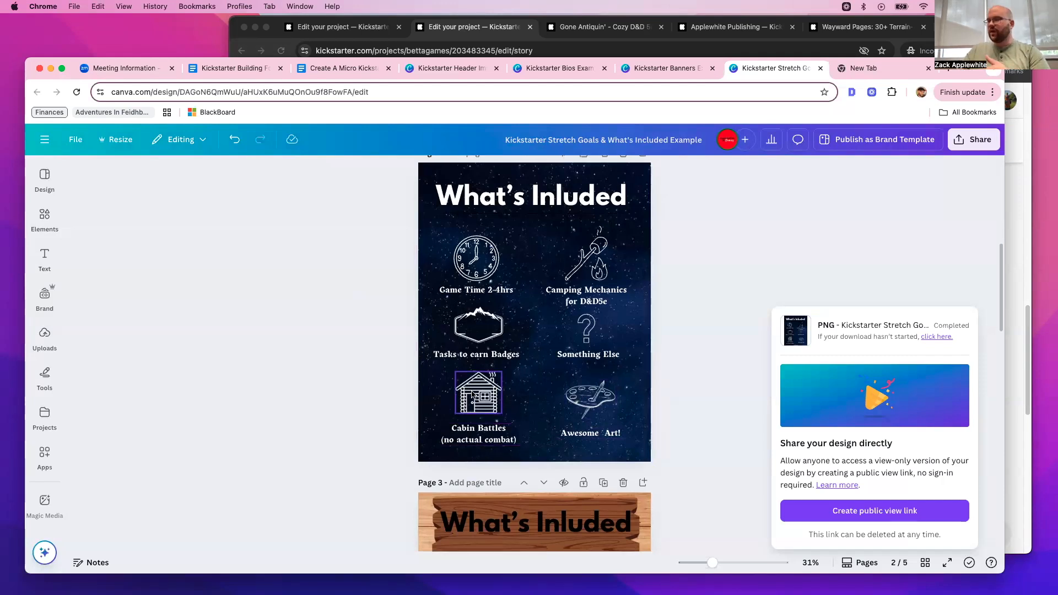
scroll(485, 407, "down", 5)
scroll(496, 389, "down", 2)
scroll(560, 312, "up", 1)
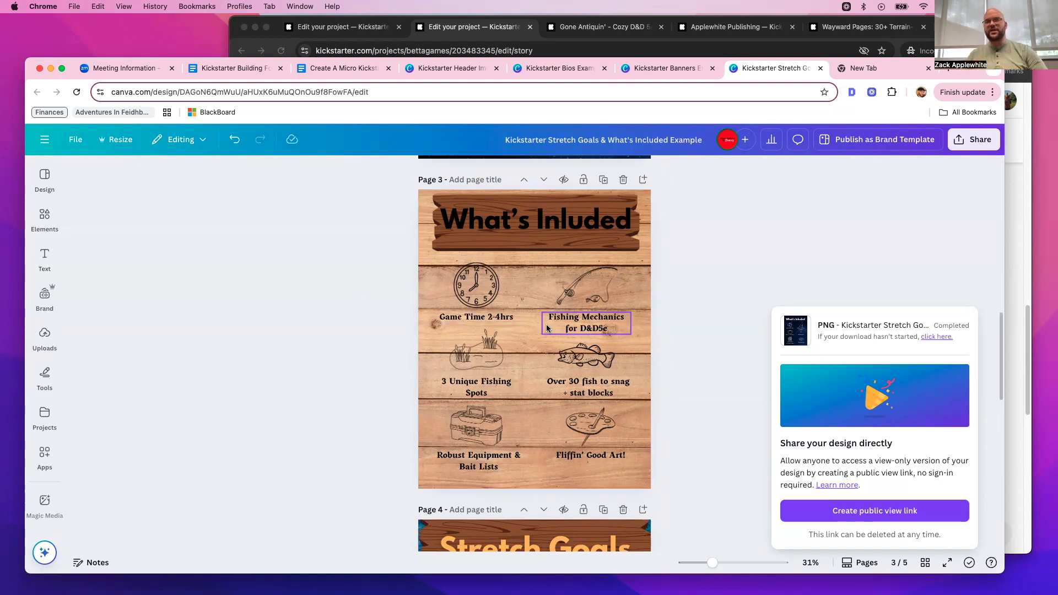
scroll(547, 325, "down", 1)
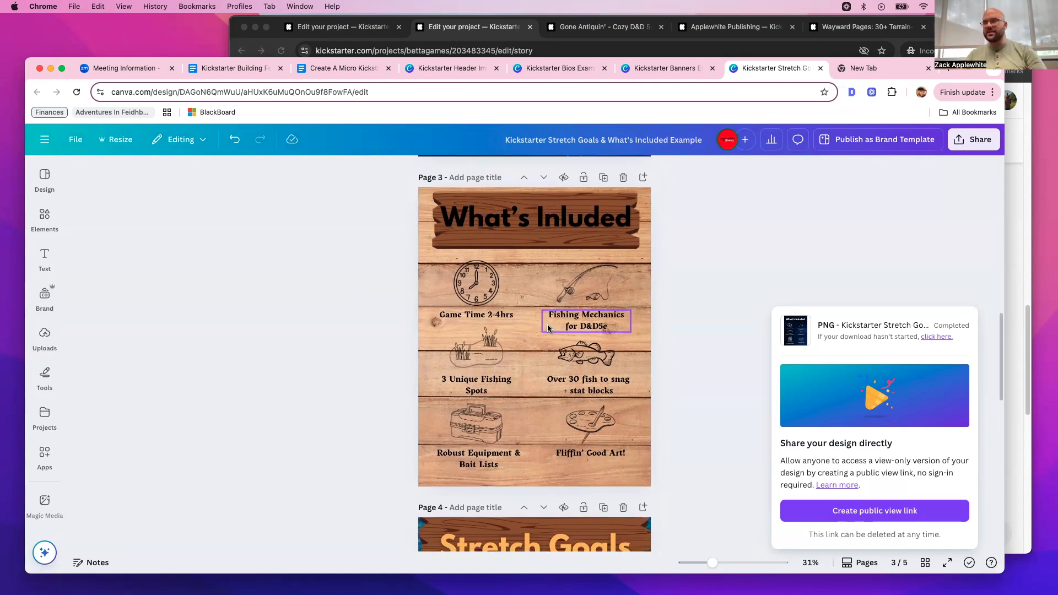
scroll(547, 324, "down", 5)
scroll(549, 335, "down", 1)
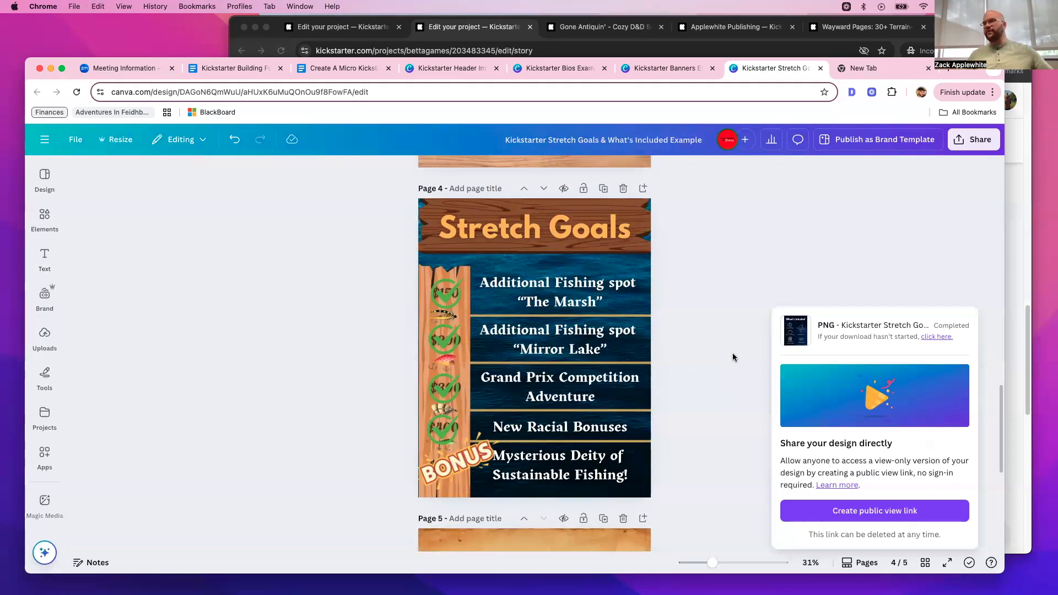
- Delete the green check mark over the $150 stretch goal on page 4 and undo the deletion
left_click(443, 297)
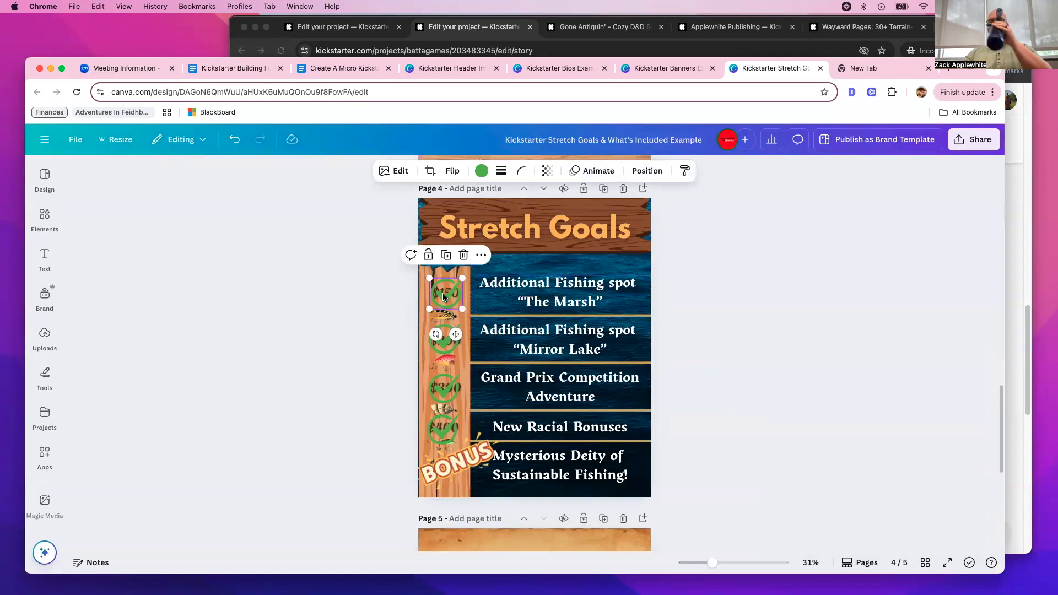
key("BackSpace")
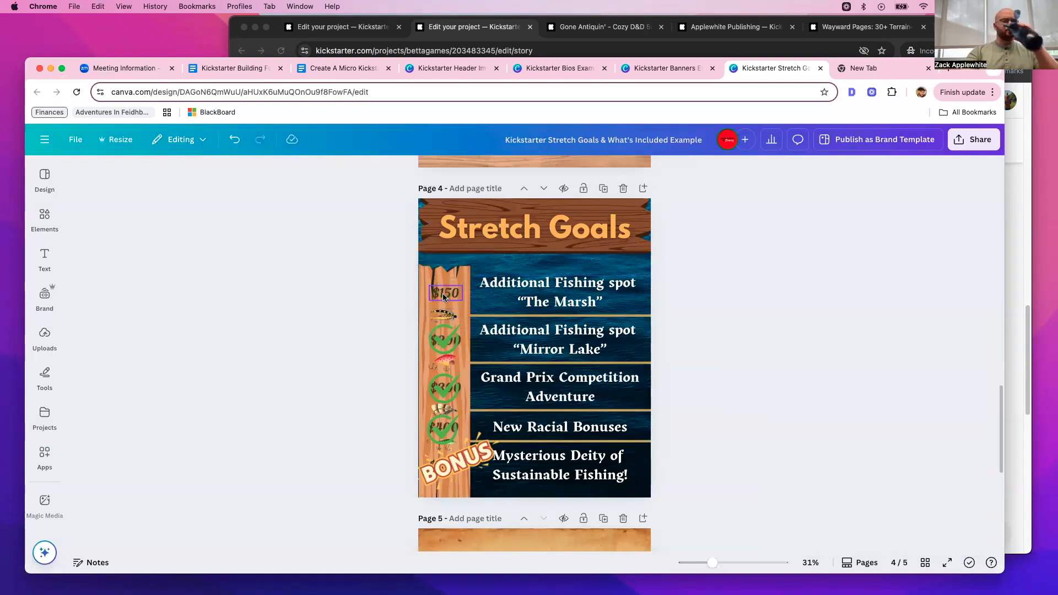
key("super+z")
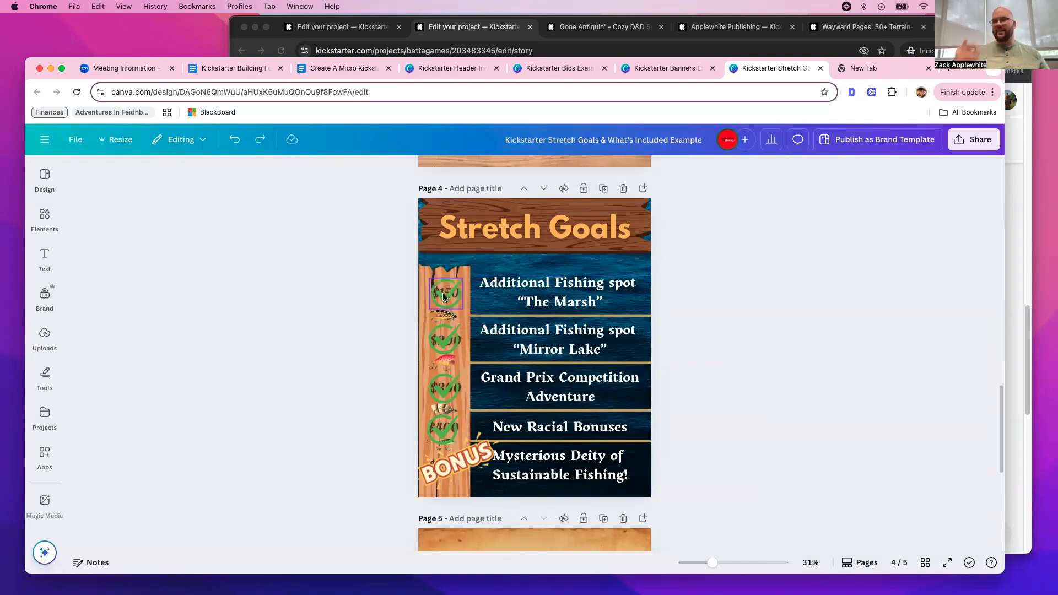
- Try deleting the green check marks over all four dollar amounts in the page 4 Stretch Goals graphic
scroll(444, 308, "down", 1)
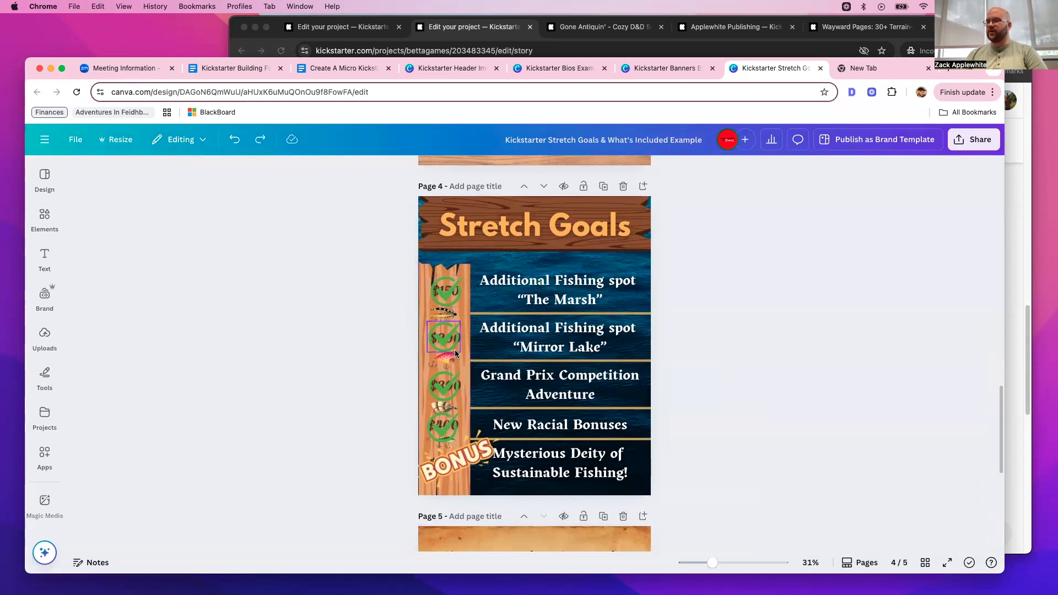
left_click(451, 349)
key("BackSpace")
left_click(444, 287)
key("BackSpace")
left_click(444, 385)
key("BackSpace")
left_click(441, 424)
key("BackSpace")
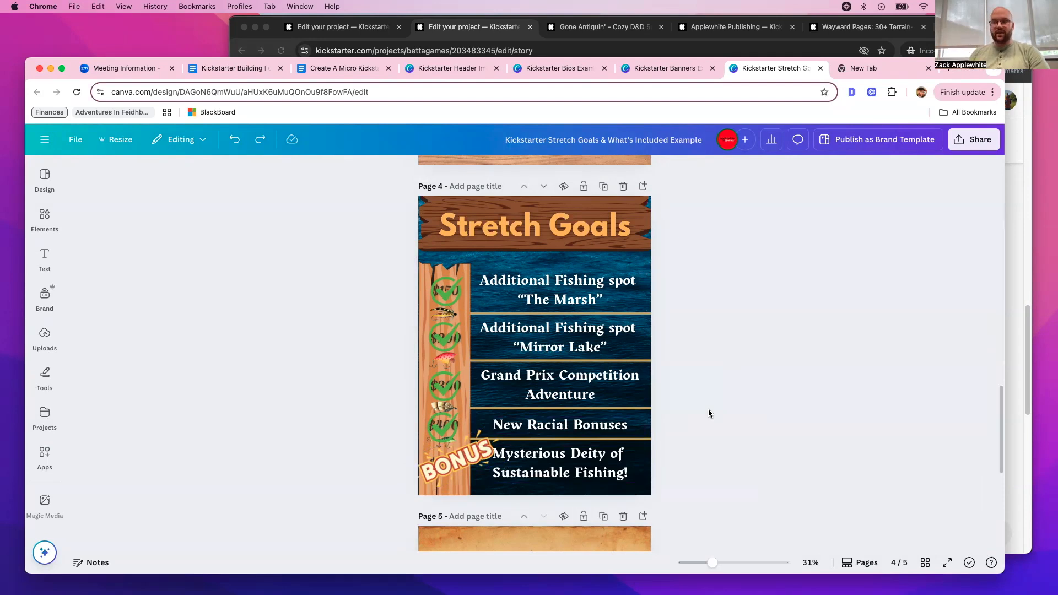
- Delete the bullet-hole mark over the New Battlemap goal's amount on page 5 and undo the deletion
scroll(709, 413, "down", 6)
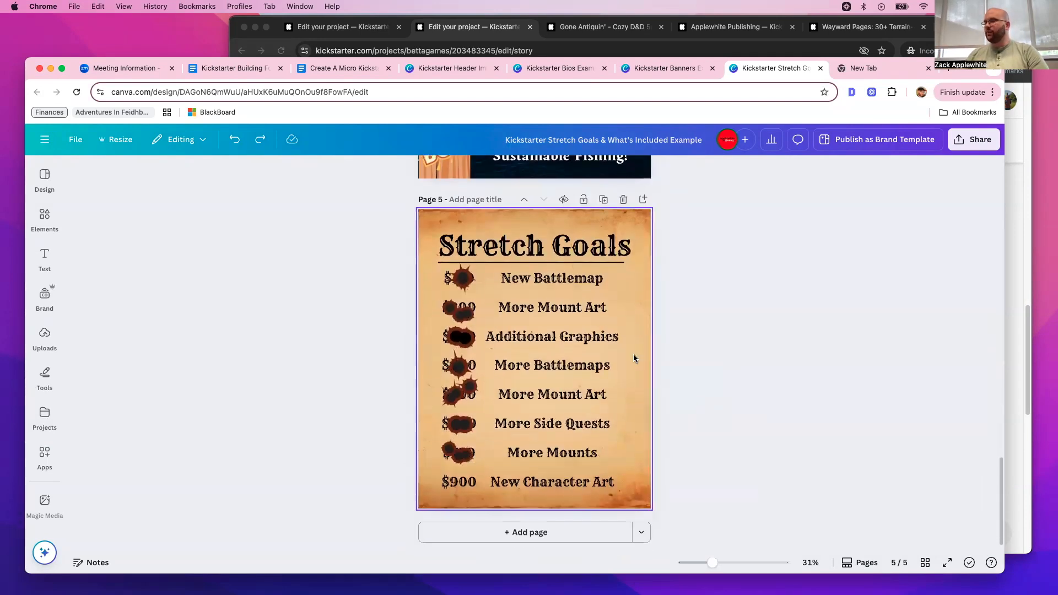
left_click(468, 286)
key("Delete")
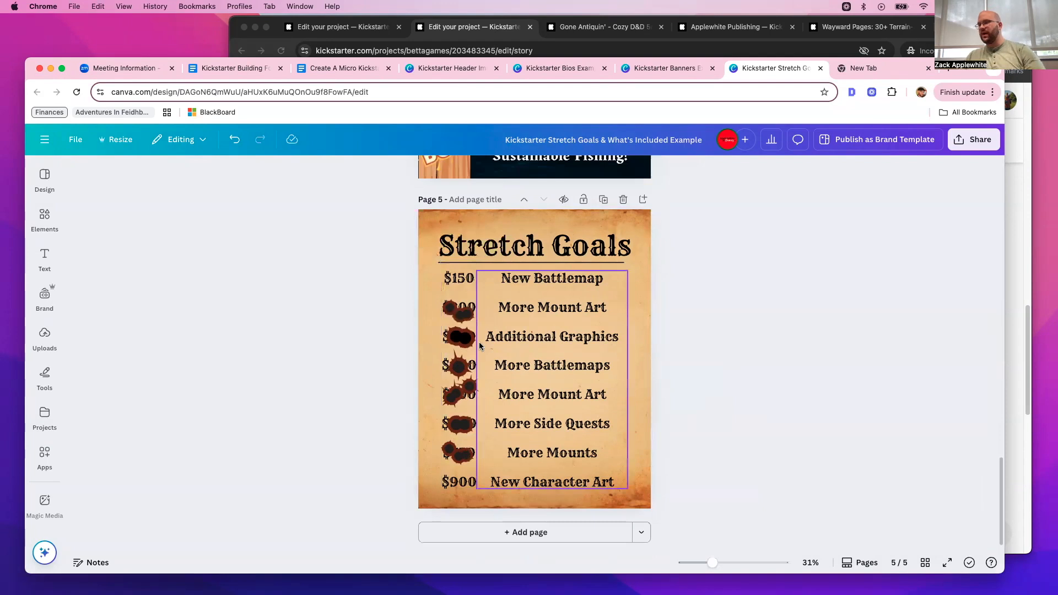
key("ctrl+z")
- Close the empty new tab beside the stretch goals design and minimize the Canva window
scroll(732, 387, "up", 1)
scroll(733, 388, "up", 20)
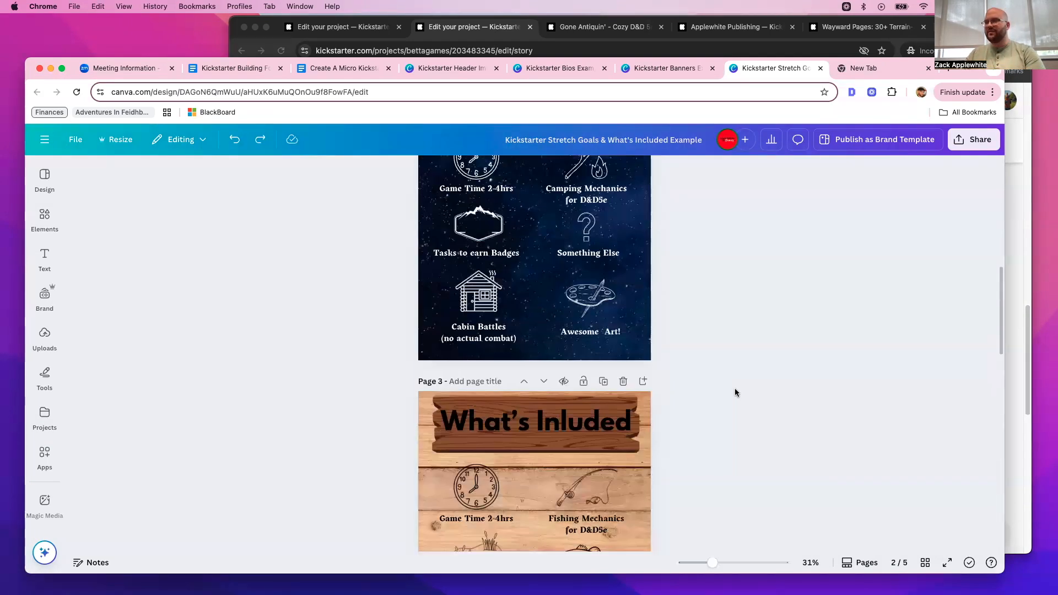
scroll(736, 389, "up", 2)
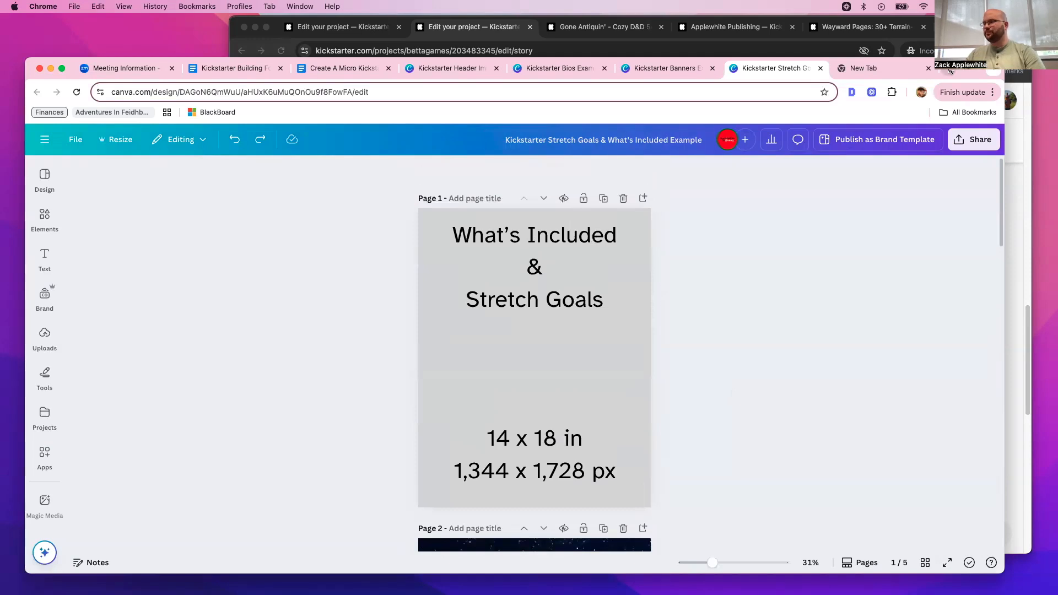
left_click(928, 67)
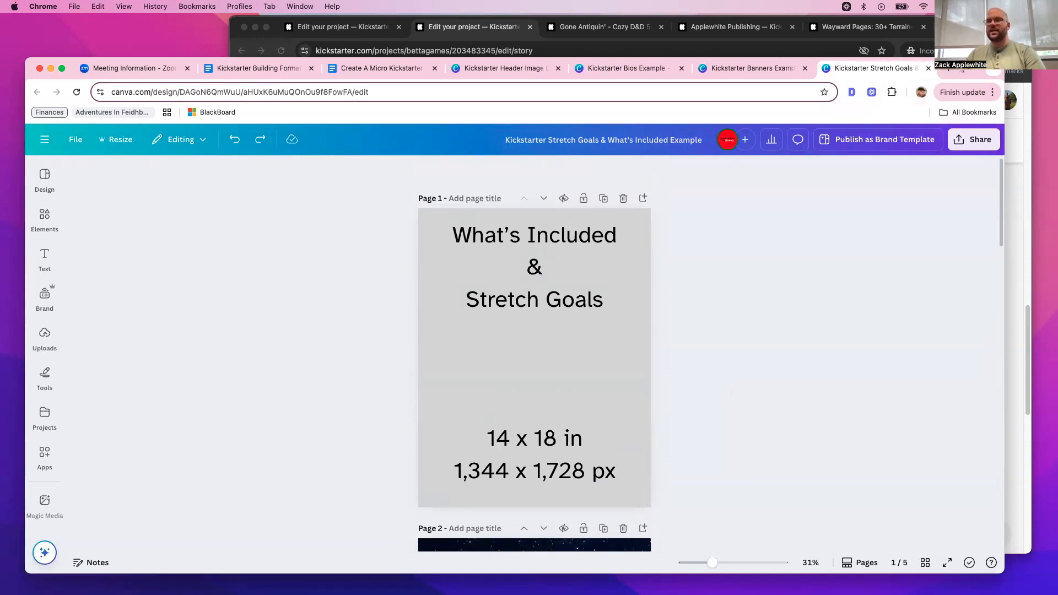
key("super+m")
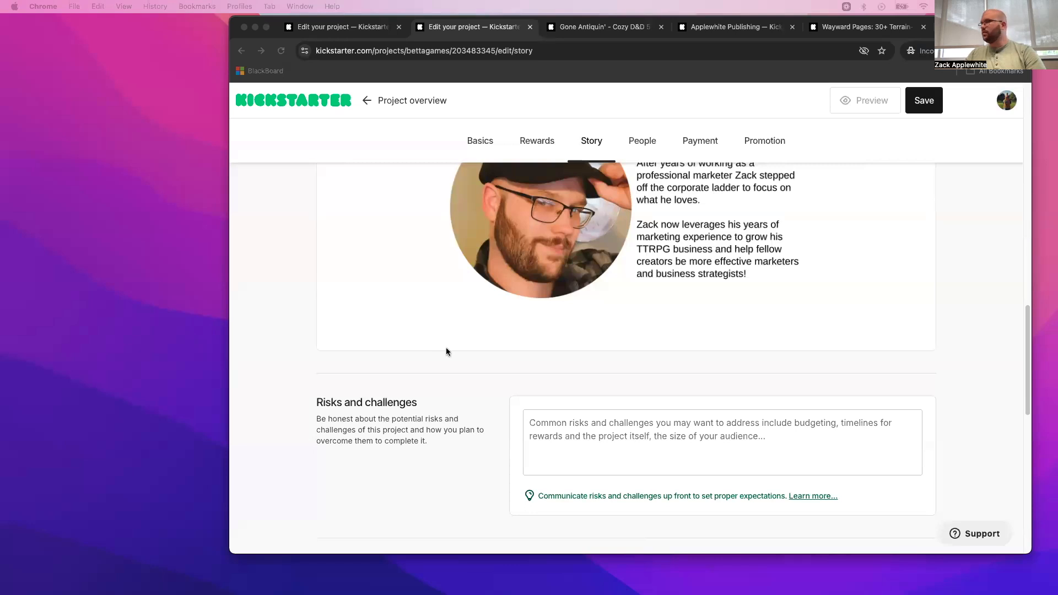
- Insert Kickstarter Stretch Goals & What's Included Example.png directly below the What's Included banner in the project story
scroll(750, 310, "up", 15)
scroll(751, 311, "down", 5)
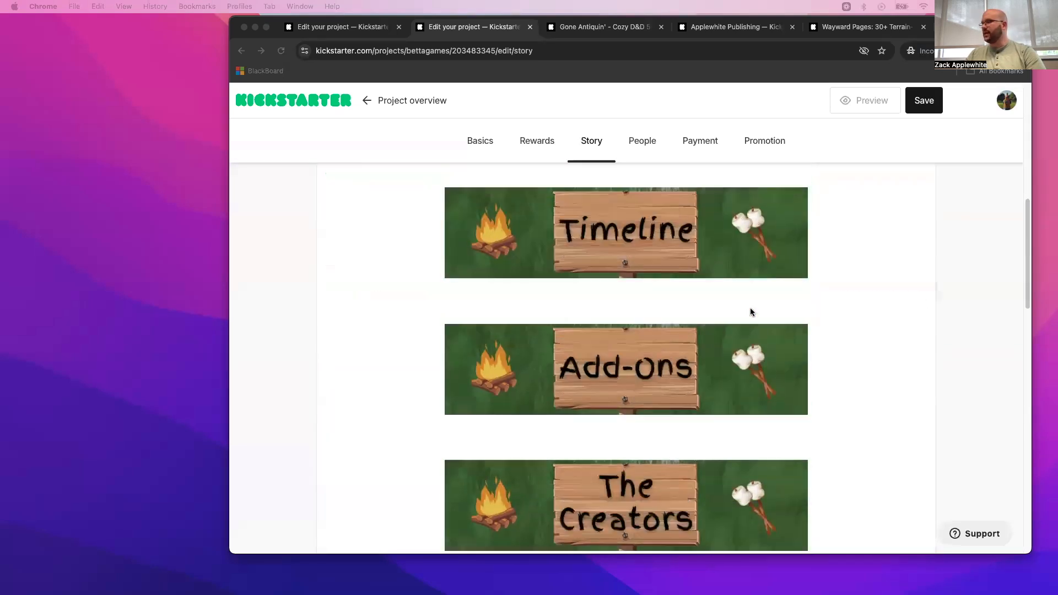
scroll(751, 311, "down", 3)
scroll(753, 312, "up", 5)
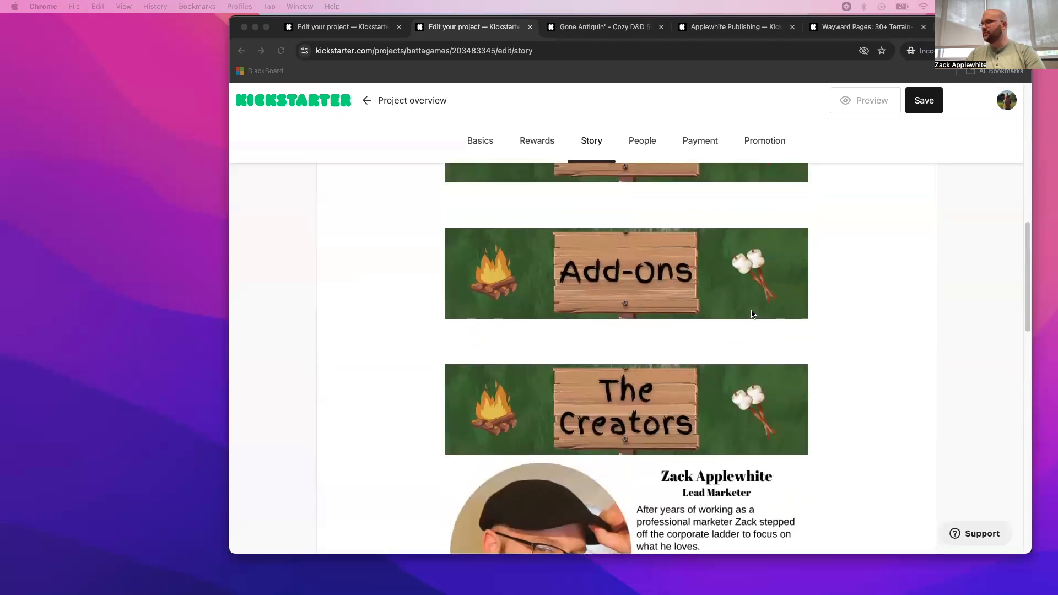
scroll(753, 309, "up", 3)
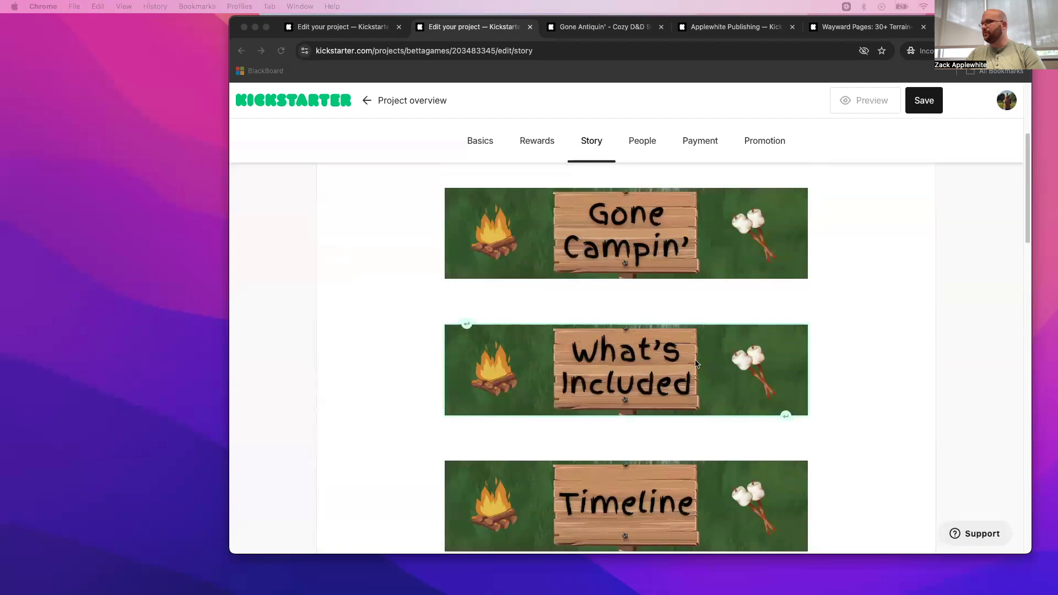
left_click(696, 363)
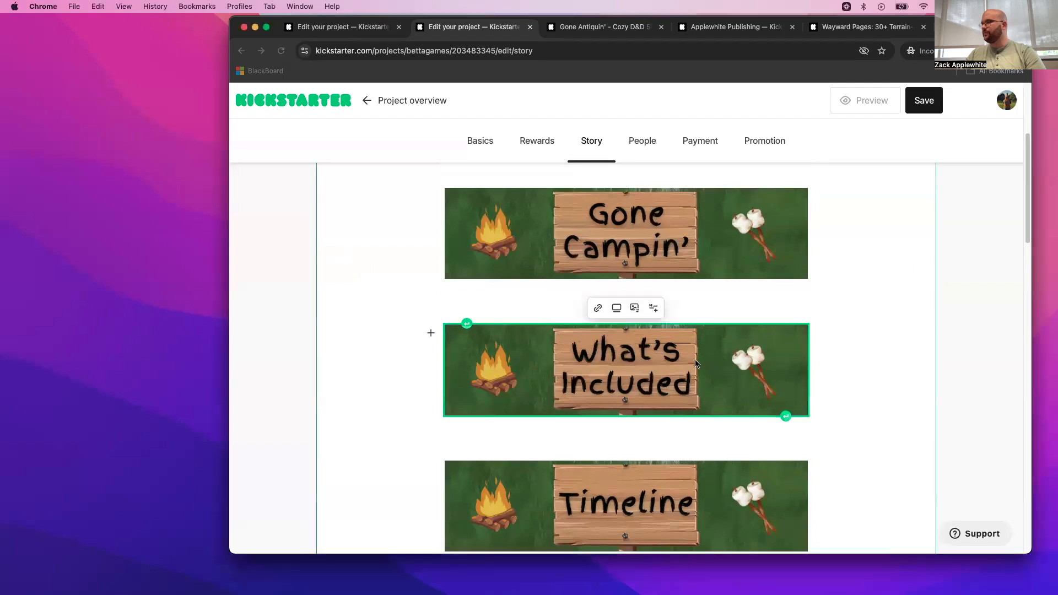
left_click(603, 433)
left_click(431, 430)
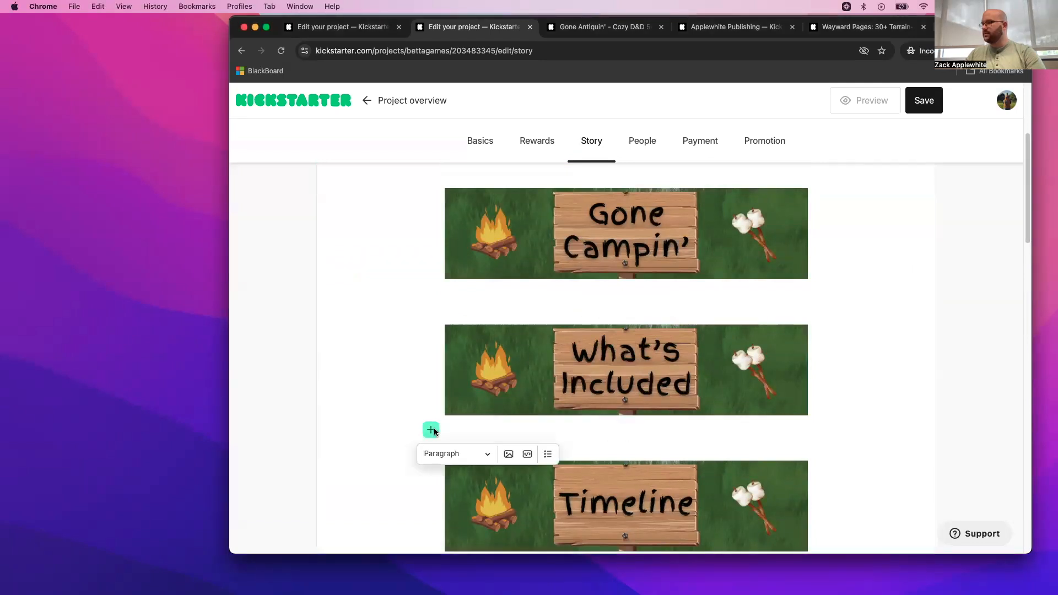
left_click(509, 454)
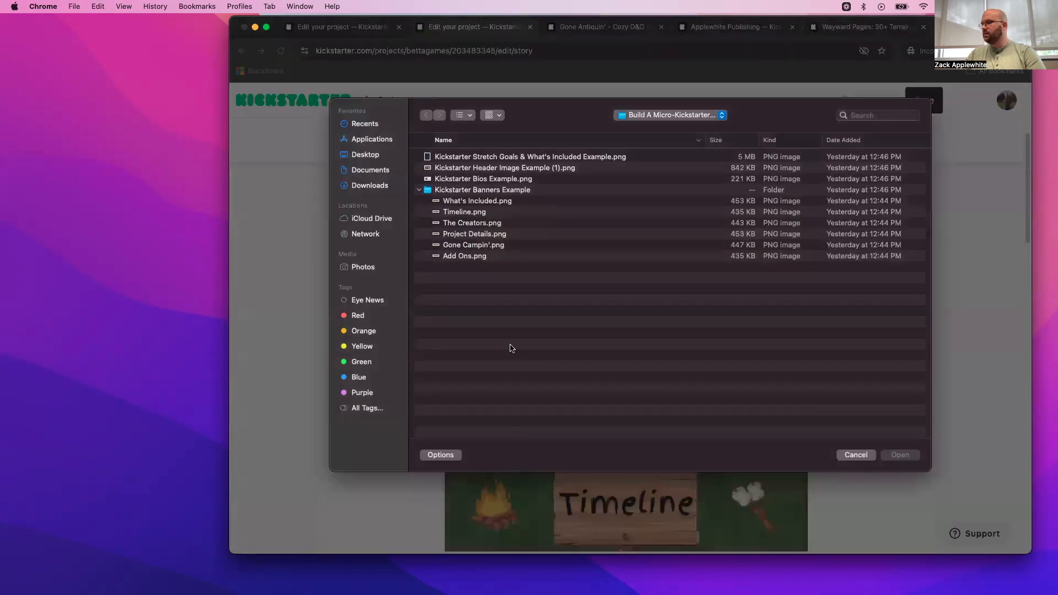
left_click(498, 169)
left_click(494, 159)
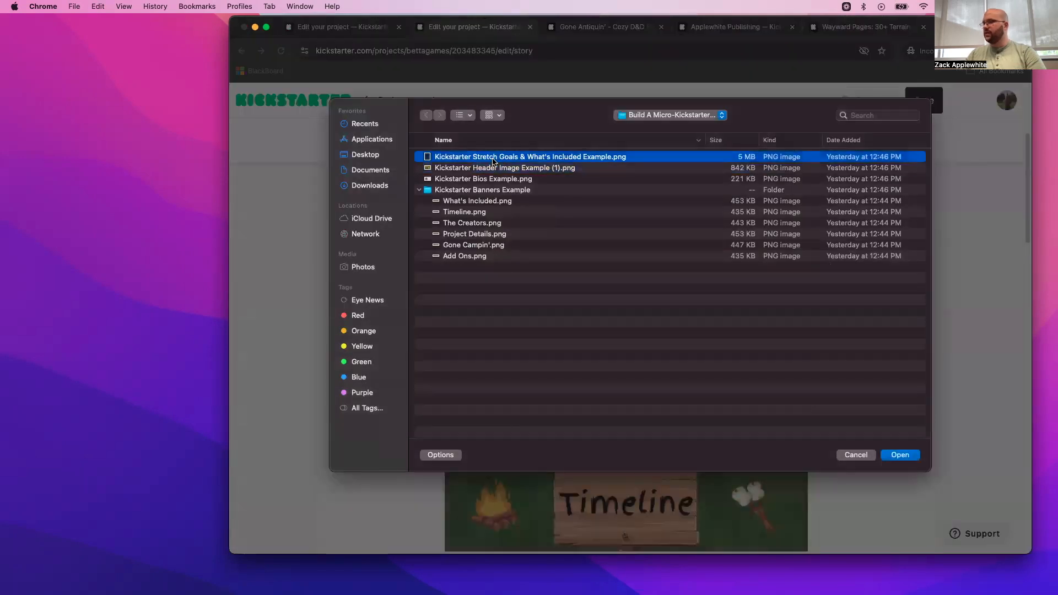
double_click(493, 159)
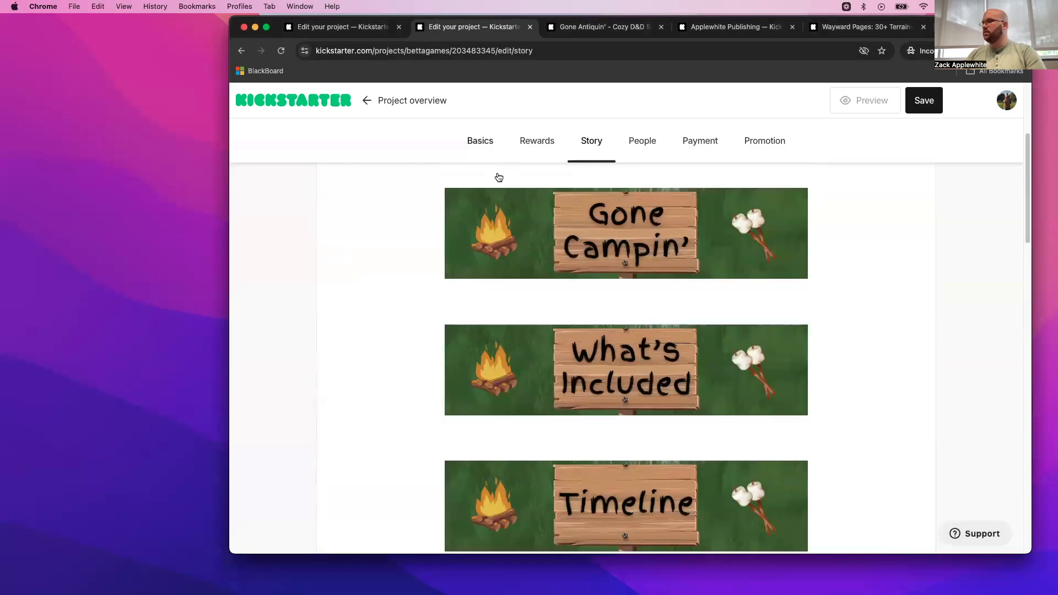
scroll(585, 302, "down", 6)
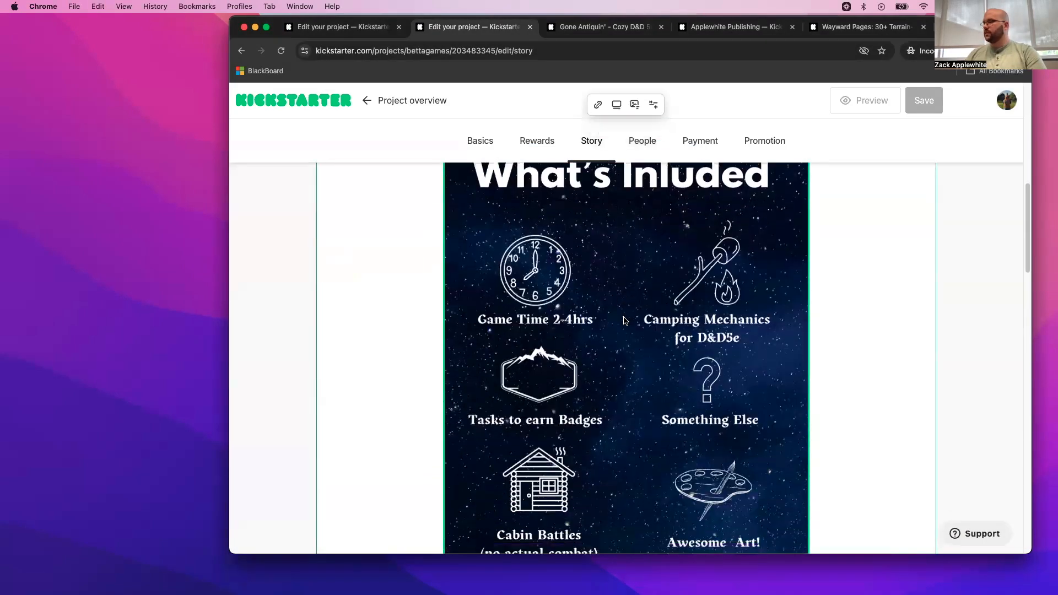
- Save the project story after adding the What's Included graphic
left_click(923, 100)
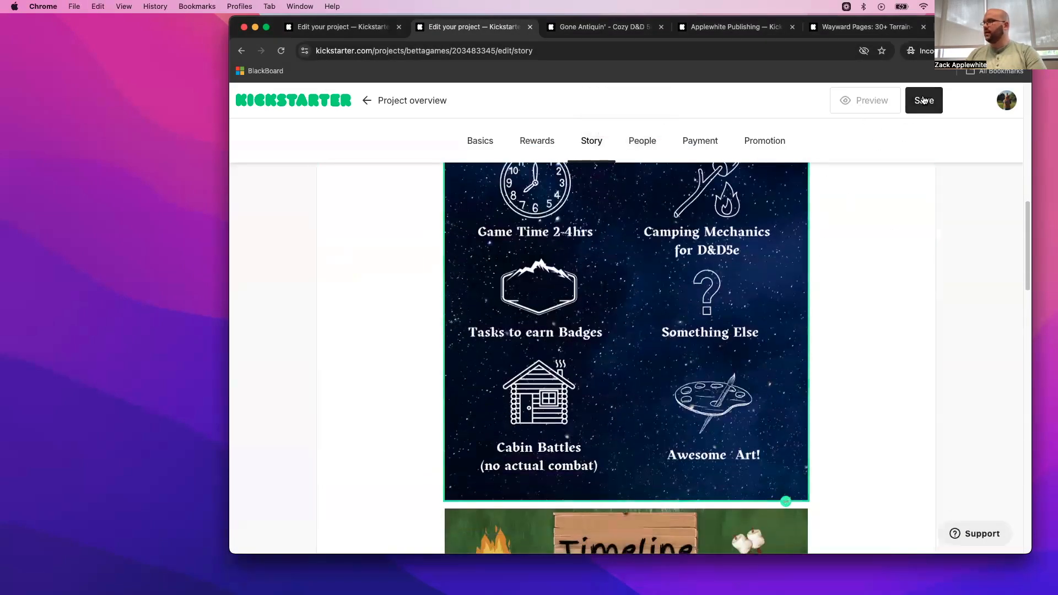
scroll(733, 270, "up", 10)
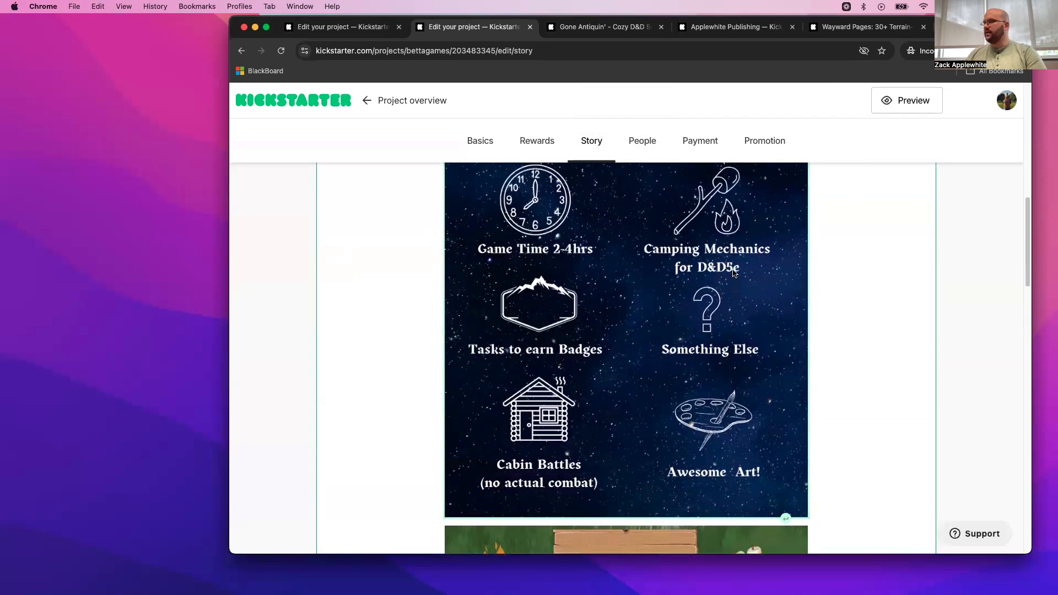
scroll(733, 268, "down", 5)
scroll(732, 268, "up", 1)
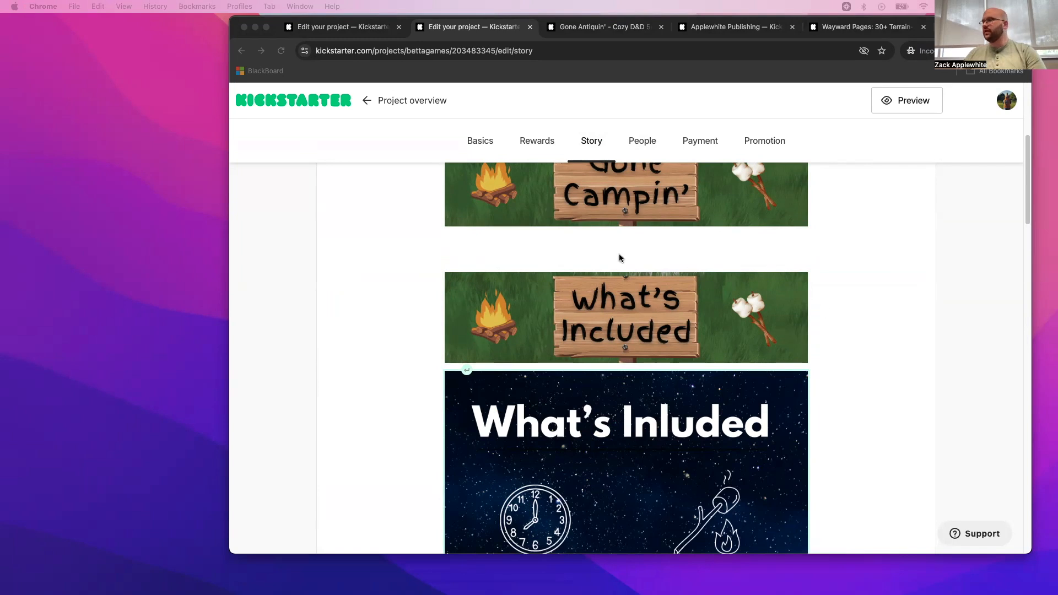
- Paste a Lorem ipsum placeholder paragraph directly below the Gone Campin' banner and remove the extra blank lines beneath it
left_click(581, 244)
type("Lorem ipsum dolor sit amet, consectetur adipiscing elit. Sed tincidunt malesuada nisl et commodo. Pellentesque habitant morbi tristique senectus et netus et malesuada fames ac turpis egestas. Quisque fermentum consectetur pharetra. Pellentesque habitant morbi tristique senectus et netus et malesuada fames ac turpis egestas. Duis orci odio, efficitur ac tortor semper, gravida ultricies augue. Maecenas et rhoncus nulla, sed aliquam nisi. Fusce mollis eros quis orci fringilla ultricies et eu felis. Donec sed nunc nec magna ultrices sollicitudin. Fusce nisi libero, vulputate et odio vel, ornare facilisis turpis. In congue, nisl vitae sollicitudin ultricies, mi ante convallis felis, quis scelerisque turpis turpis a sapien. Aenean eu ipsum placerat, aliquam massa eu, vulputate neque.")
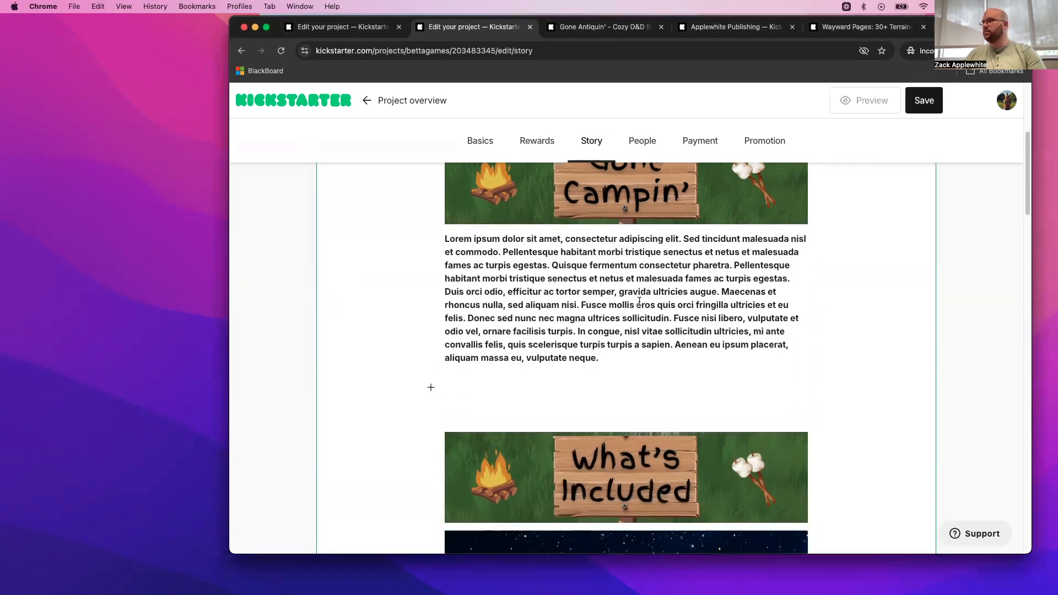
key("BackSpace")
key("BackSpace")
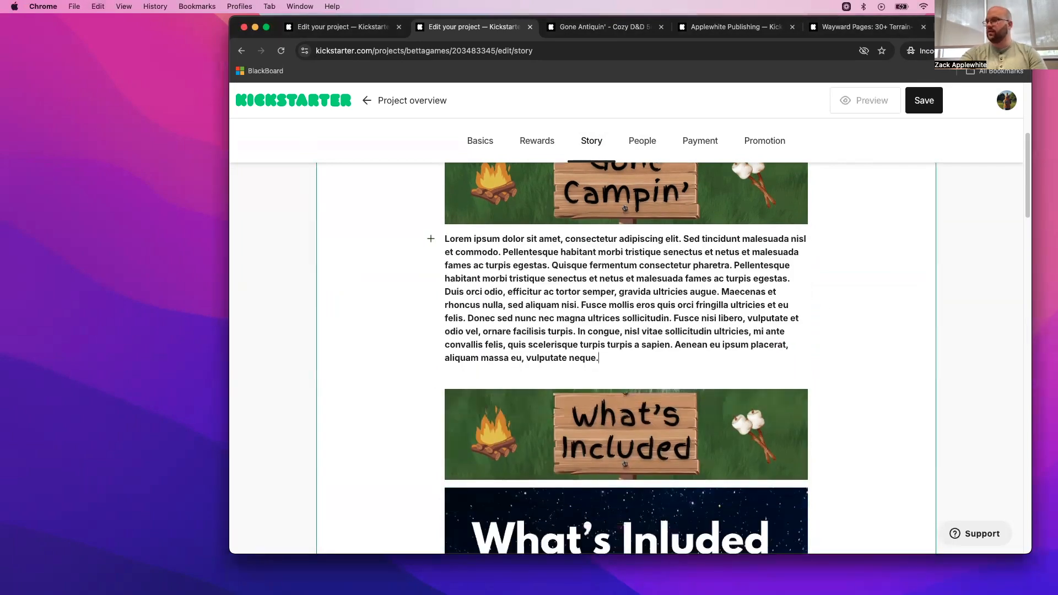
- Remove the bold formatting from the entire placeholder paragraph below the Gone Campin' banner
left_click_drag(605, 359, 442, 246)
key("super+c")
key("super+b")
left_click(623, 285)
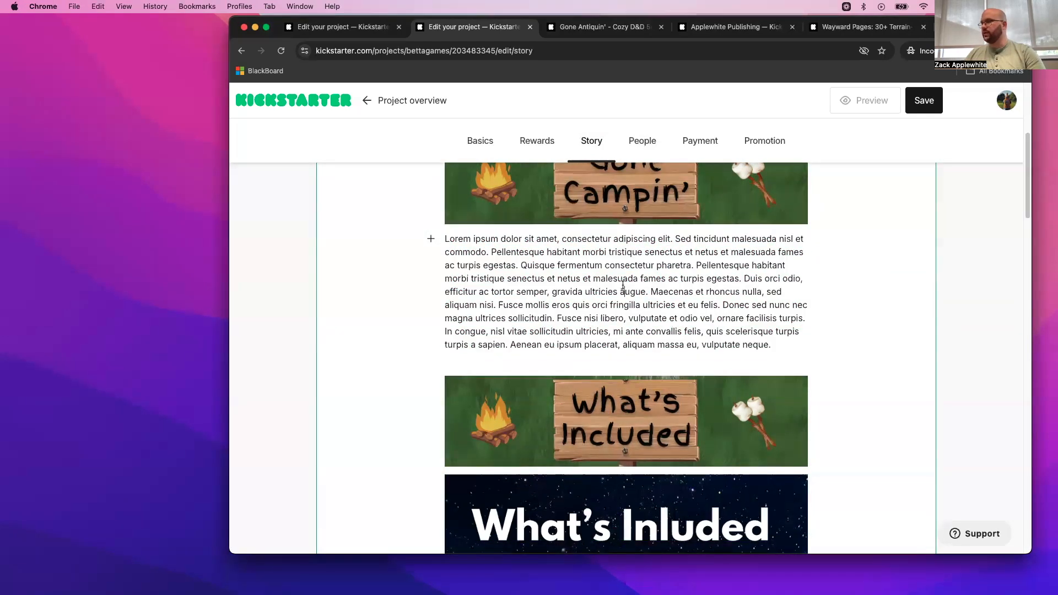
- Copy the placeholder paragraph between the What's Included banner and its graphic, keeping only the text before "morbi tristique"
left_click_drag(800, 344, 445, 240)
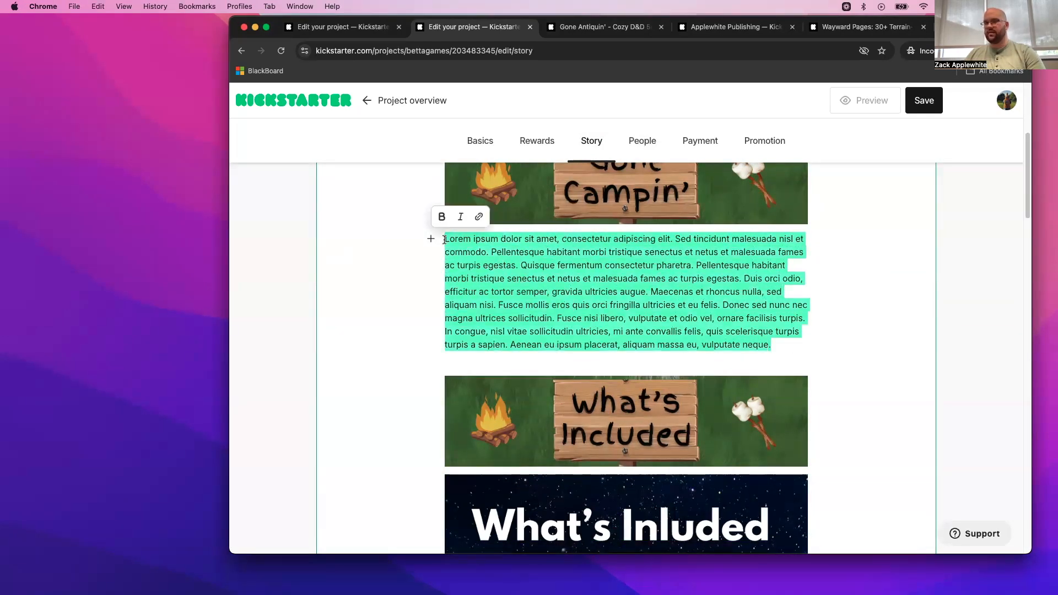
scroll(610, 353, "down", 2)
left_click(598, 307)
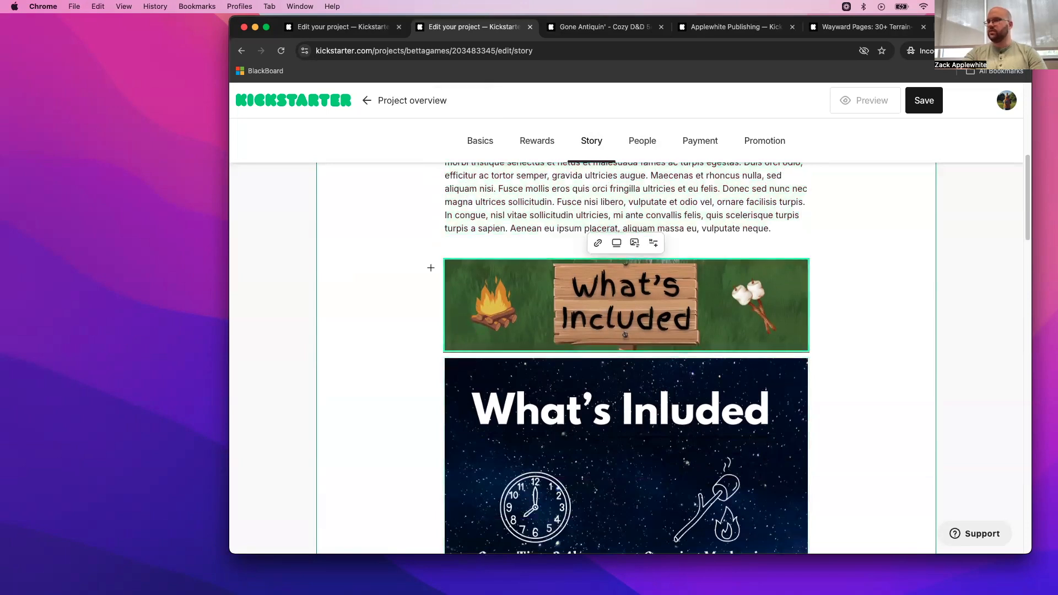
key("Return")
key("super+v")
scroll(612, 296, "down", 2)
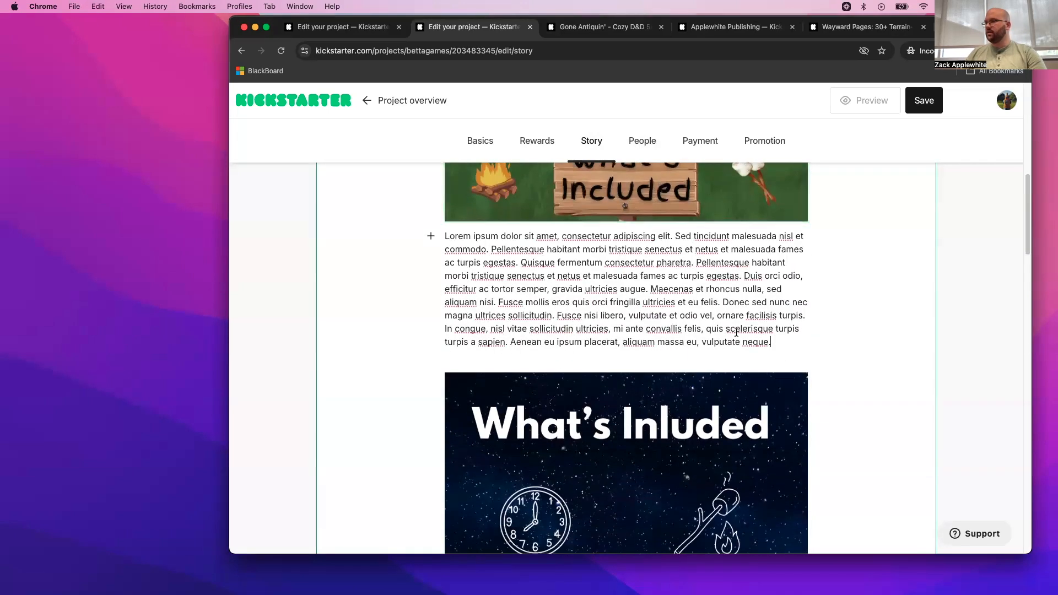
left_click_drag(782, 344, 430, 275)
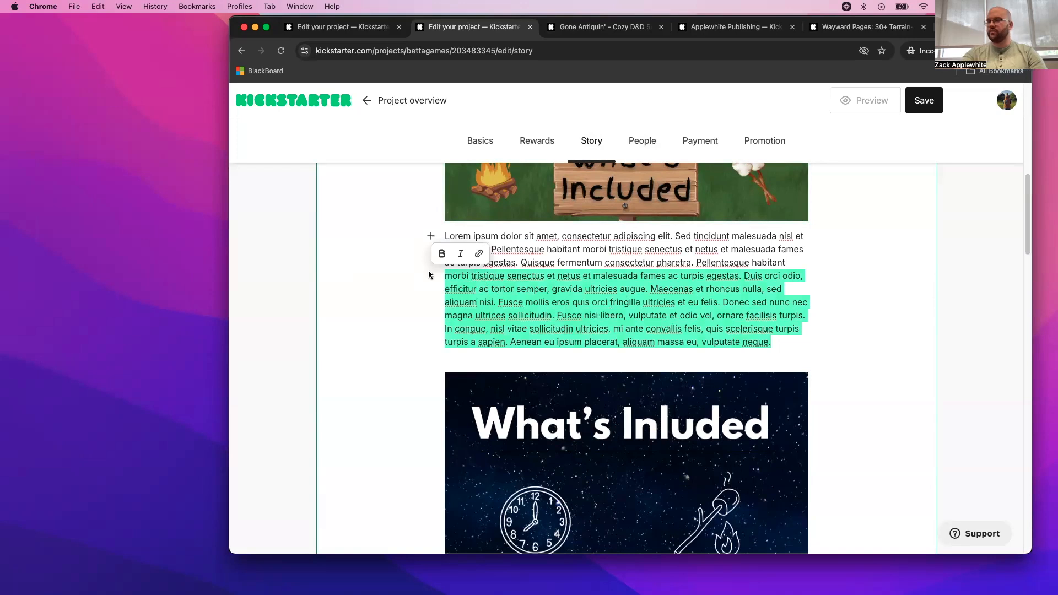
key("BackSpace")
- Split the Gone Campin' placeholder text into two paragraphs, starting the second one at "efficitur ac tortor semper"
scroll(461, 310, "up", 5)
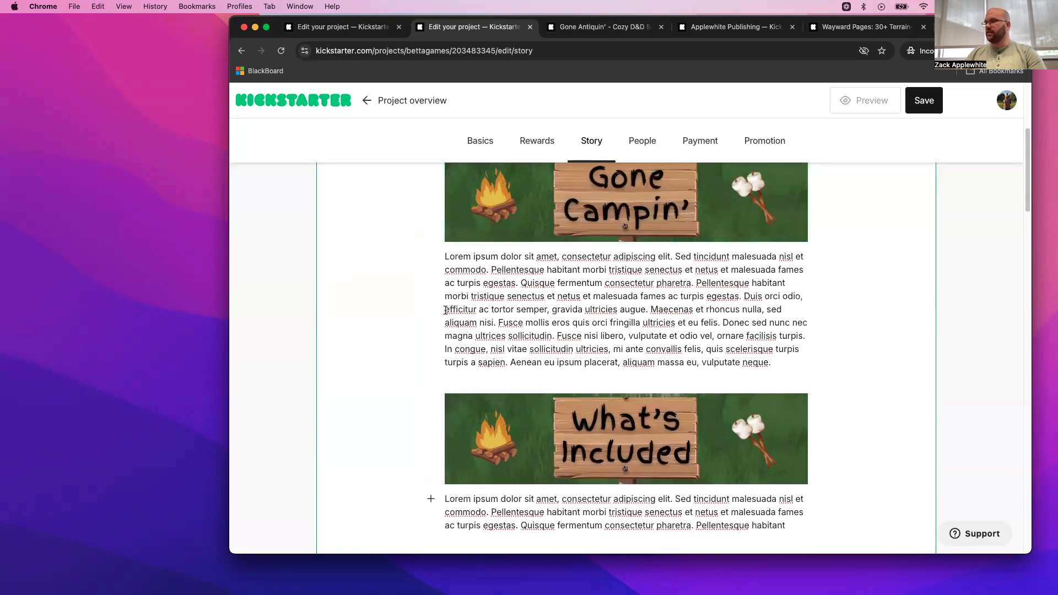
left_click(443, 305)
key("Return")
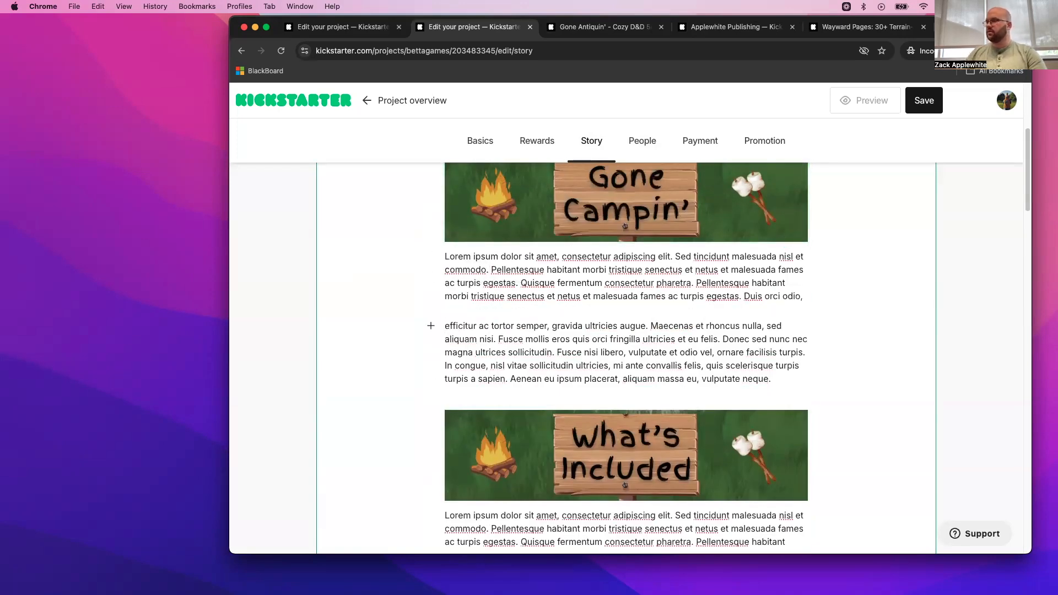
- Paste the full Lorem ipsum placeholder paragraph between the Timeline and Add-Ons banners
scroll(478, 312, "down", 12)
scroll(477, 311, "down", 2)
left_click(533, 345)
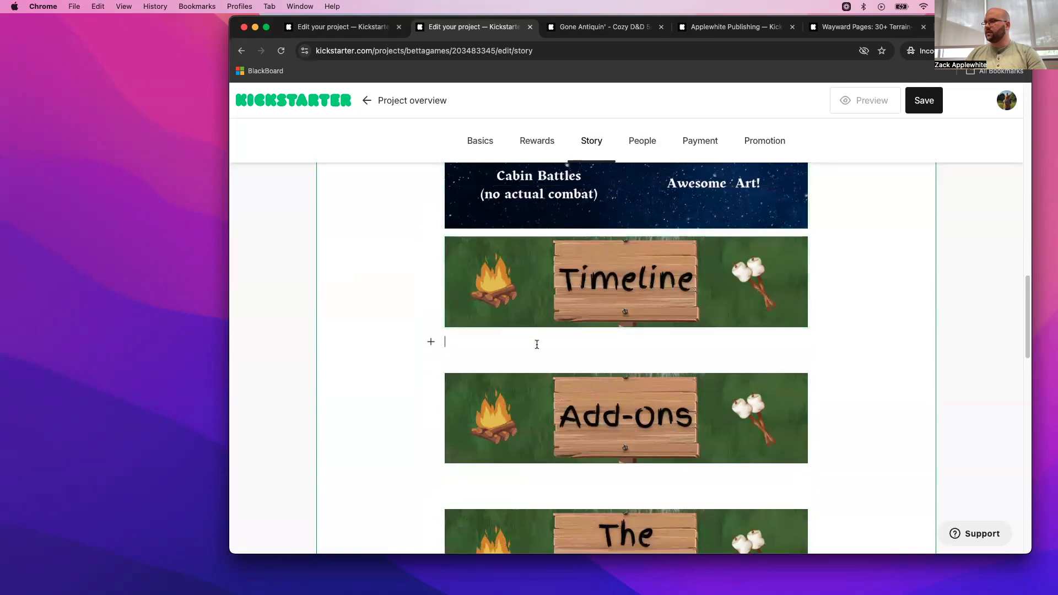
key("super+v")
scroll(533, 347, "down", 6)
scroll(537, 347, "up", 3)
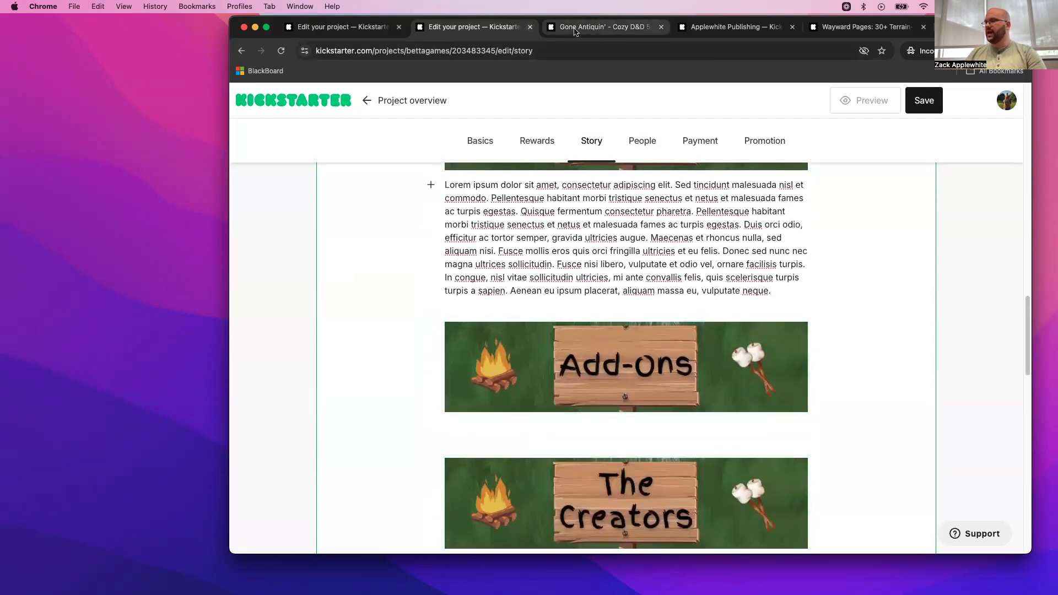
- Copy the add-ons section, from its introduction through Gone Pub Crawlin', from the Gone Antiquin' campaign page
left_click(578, 29)
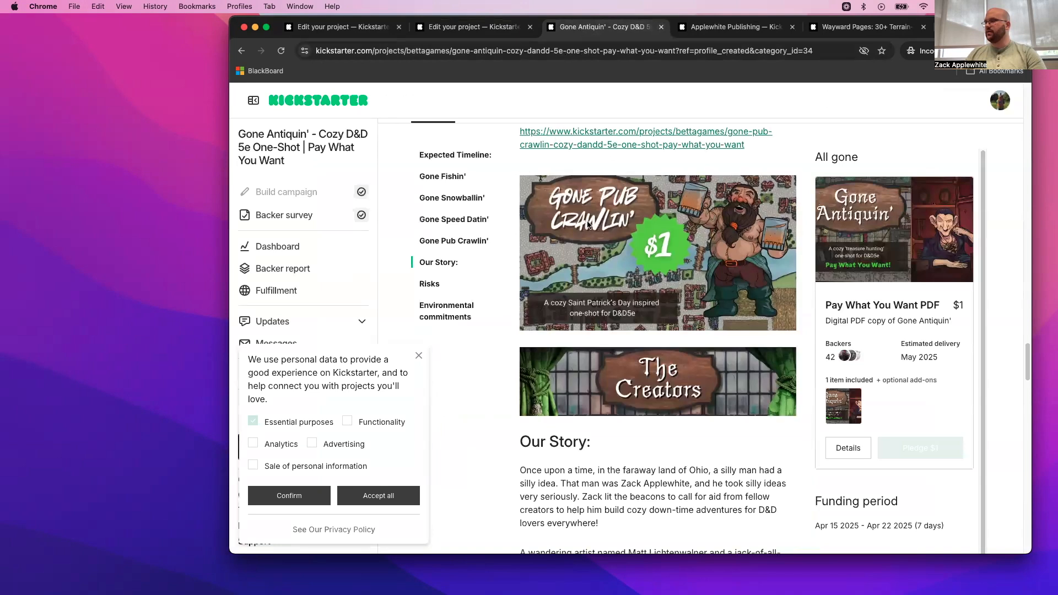
key("super+a")
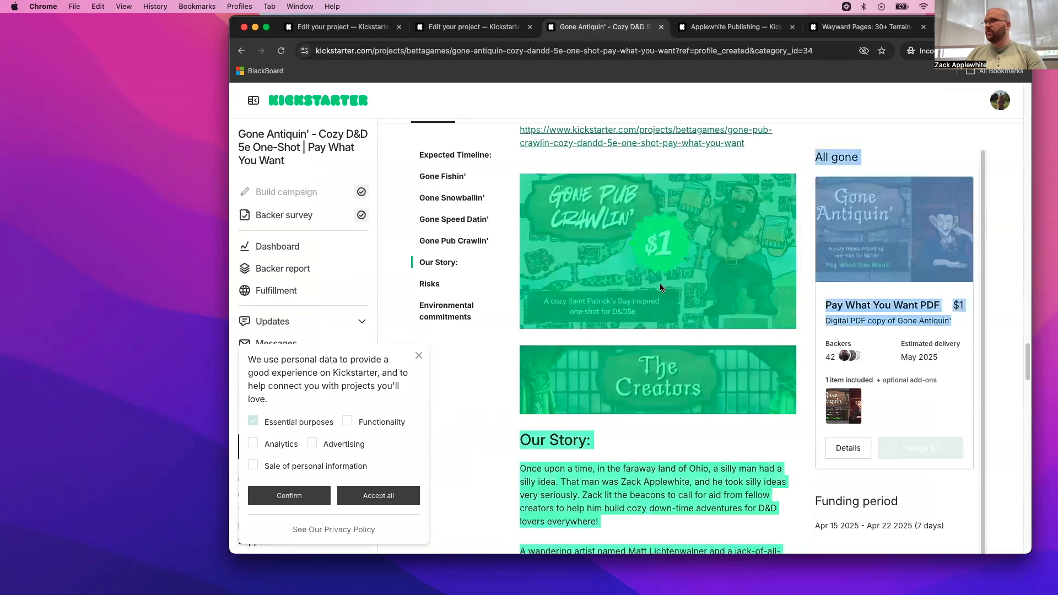
left_click(788, 171)
scroll(780, 221, "up", 5)
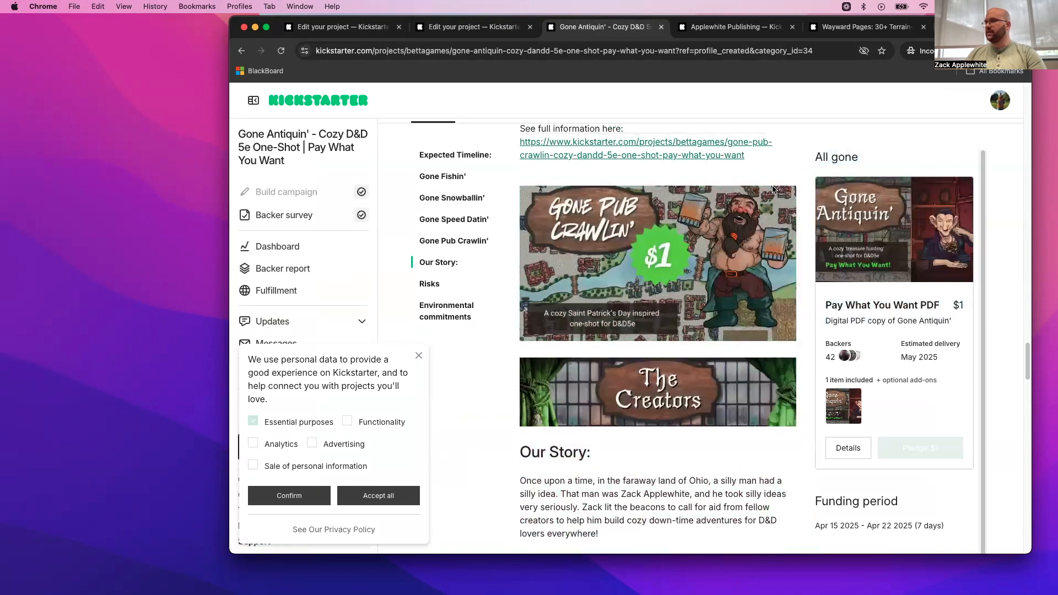
left_click_drag(755, 307, 510, 199)
scroll(651, 269, "up", 5)
scroll(621, 255, "up", 10)
- Return to the new project's story, paste the copied add-ons section between the Add-Ons and The Creators banners, and save
left_click(477, 32)
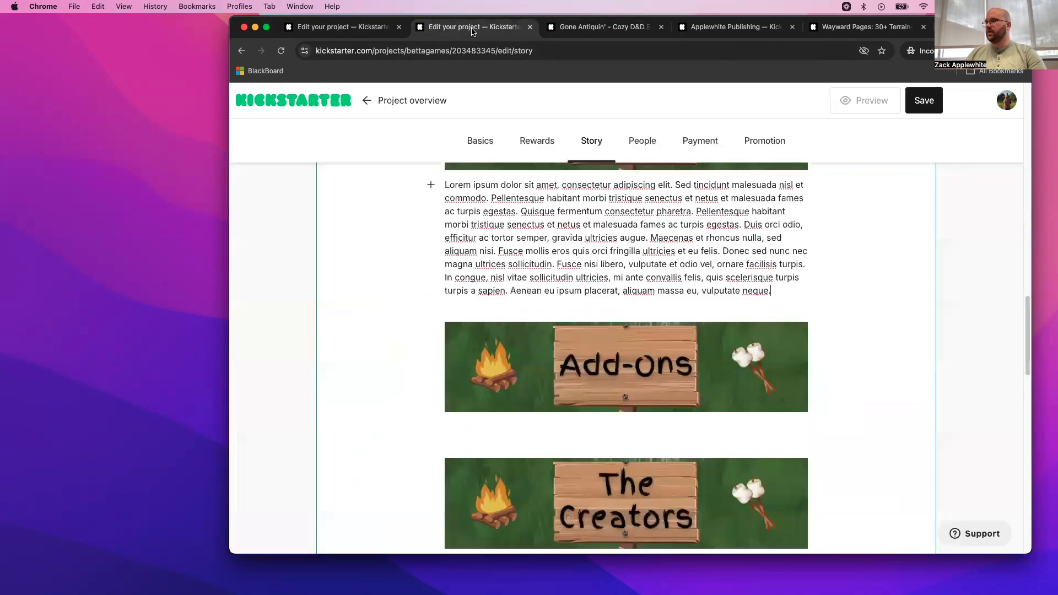
scroll(519, 428, "down", 10)
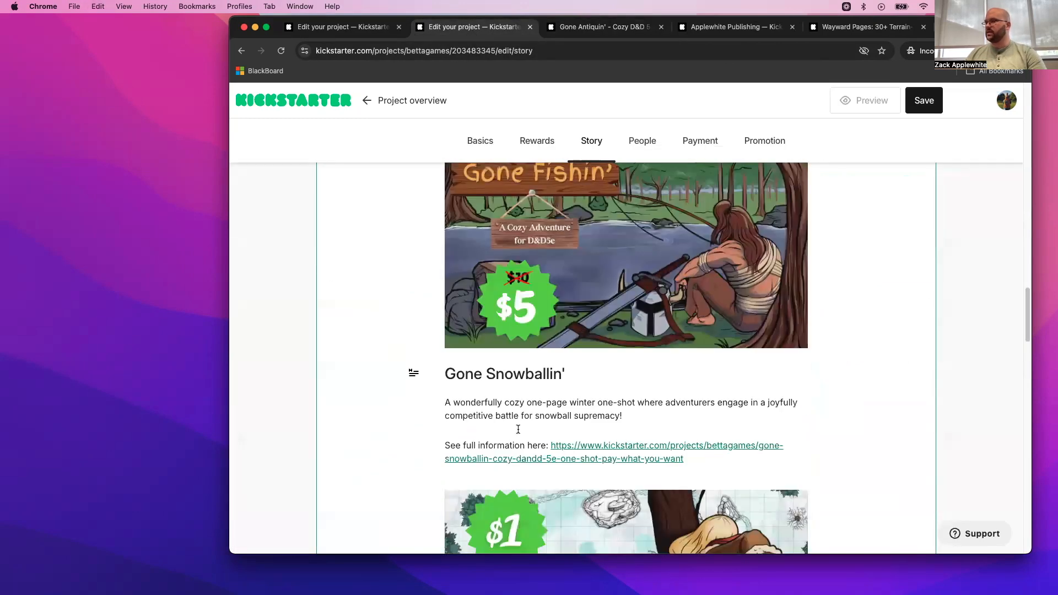
scroll(521, 430, "down", 1)
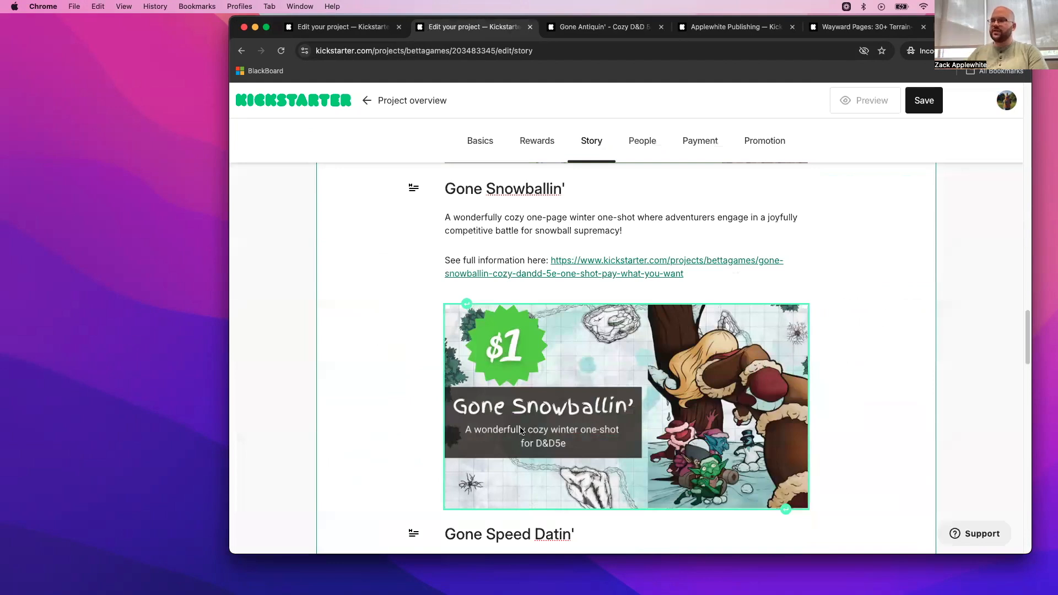
scroll(520, 429, "down", 2)
left_click(924, 101)
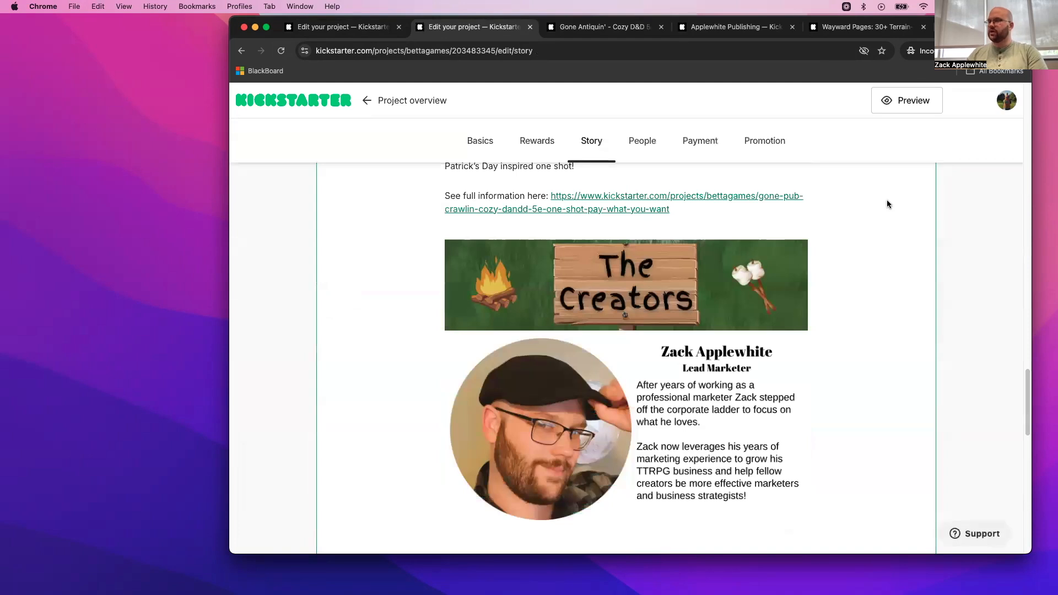
- Insert Gone fishin add on.png from the desktop's Micro-KS Reusable folder on a new line below the Gone Fishin' project link
scroll(888, 243, "up", 15)
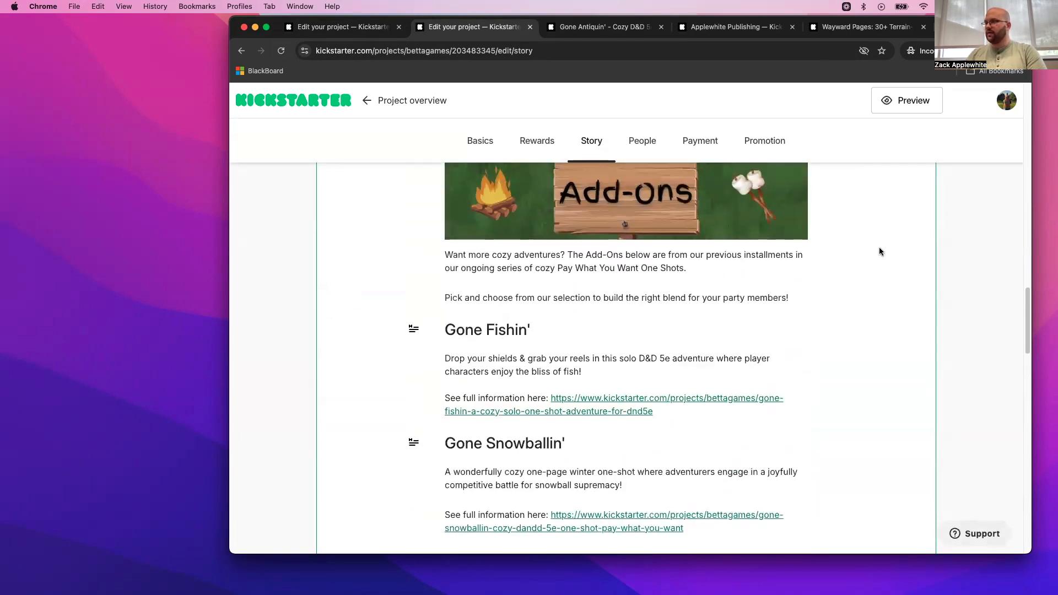
scroll(855, 283, "down", 2)
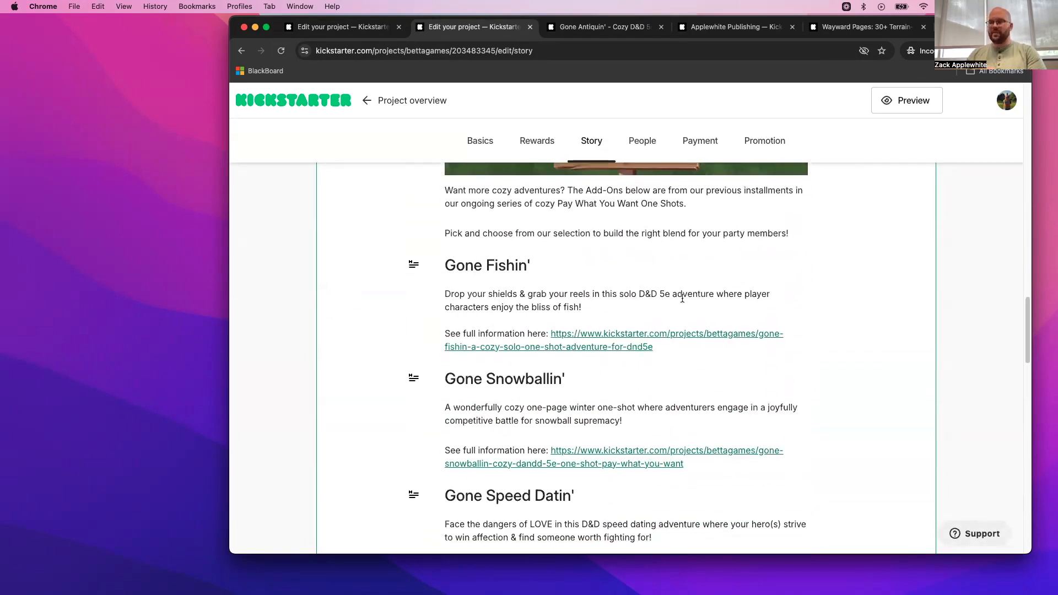
left_click(664, 349)
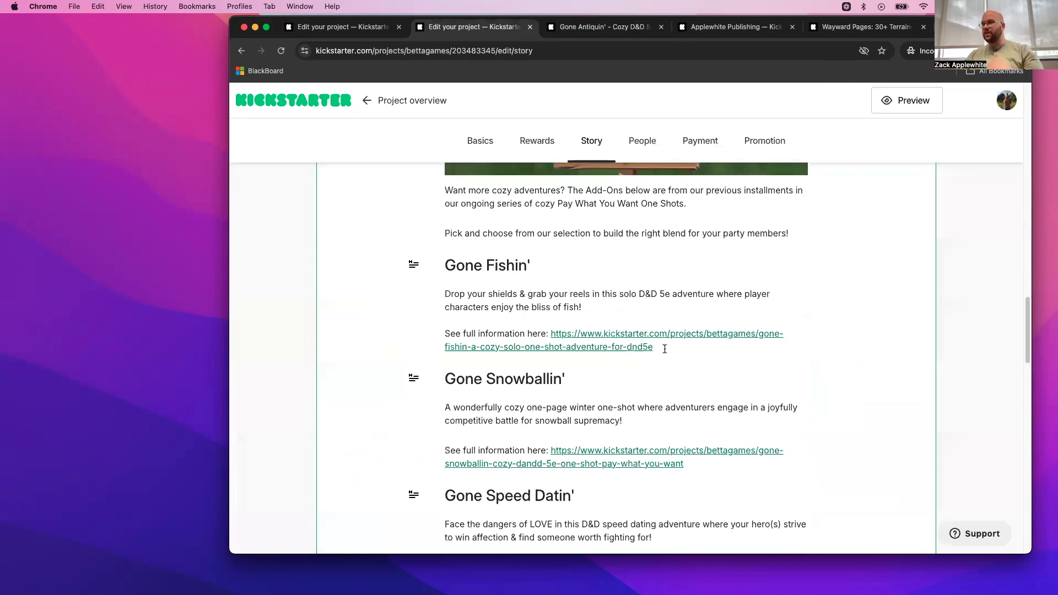
key("Return")
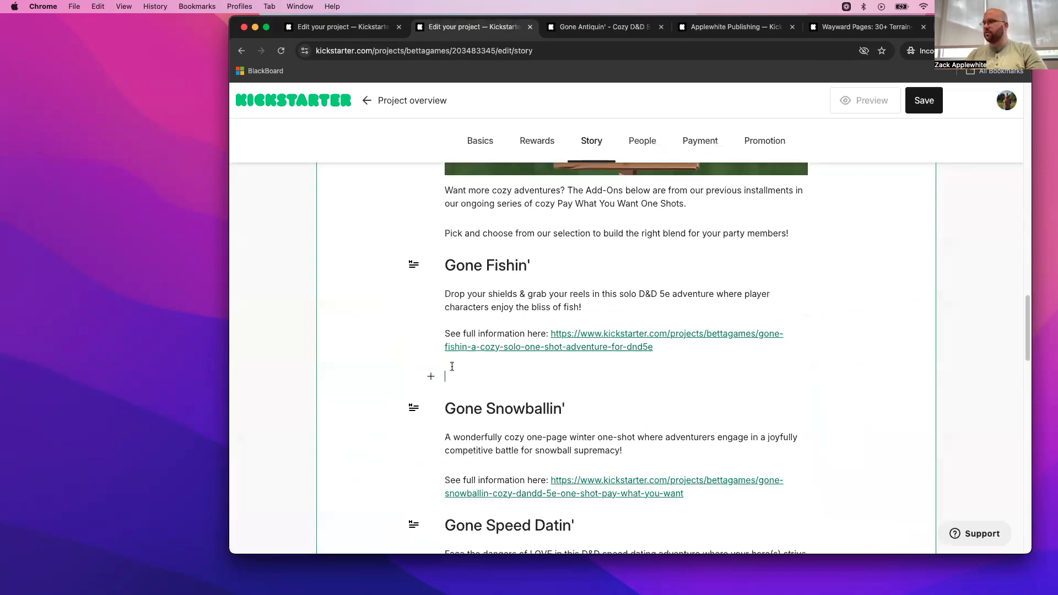
left_click(431, 377)
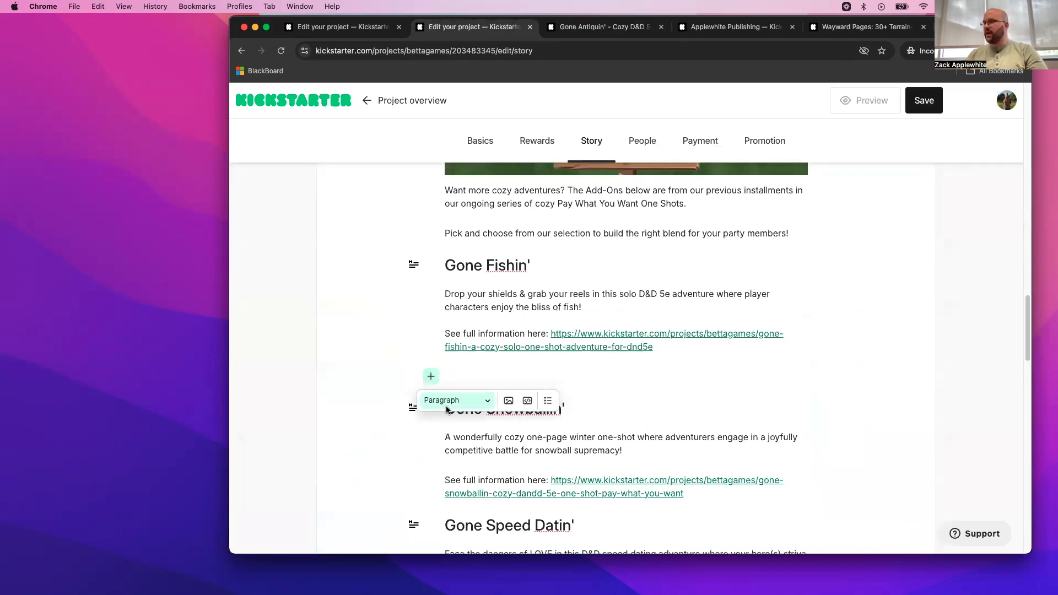
left_click(509, 401)
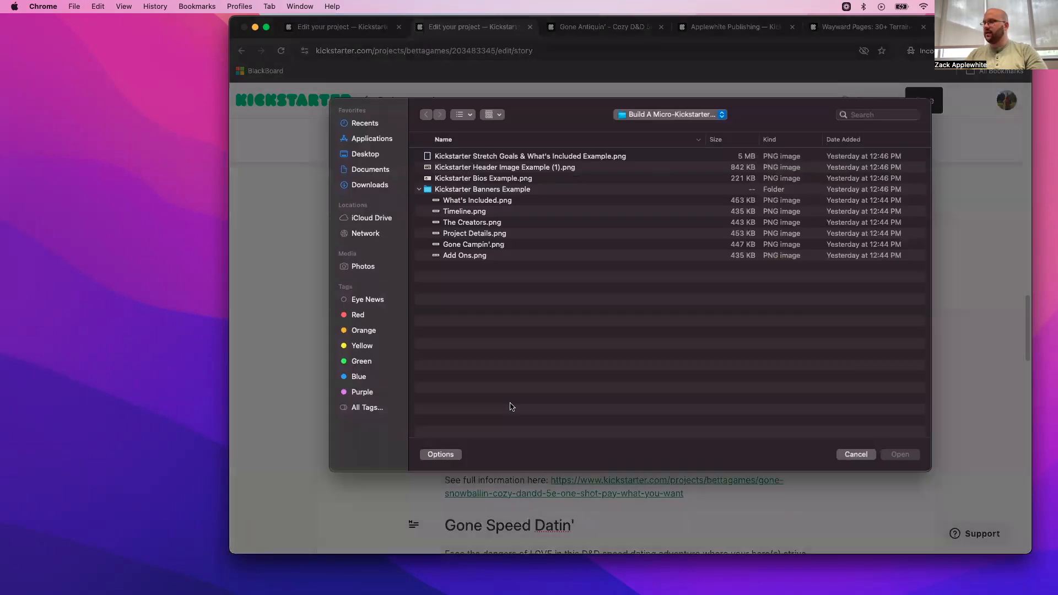
left_click(375, 157)
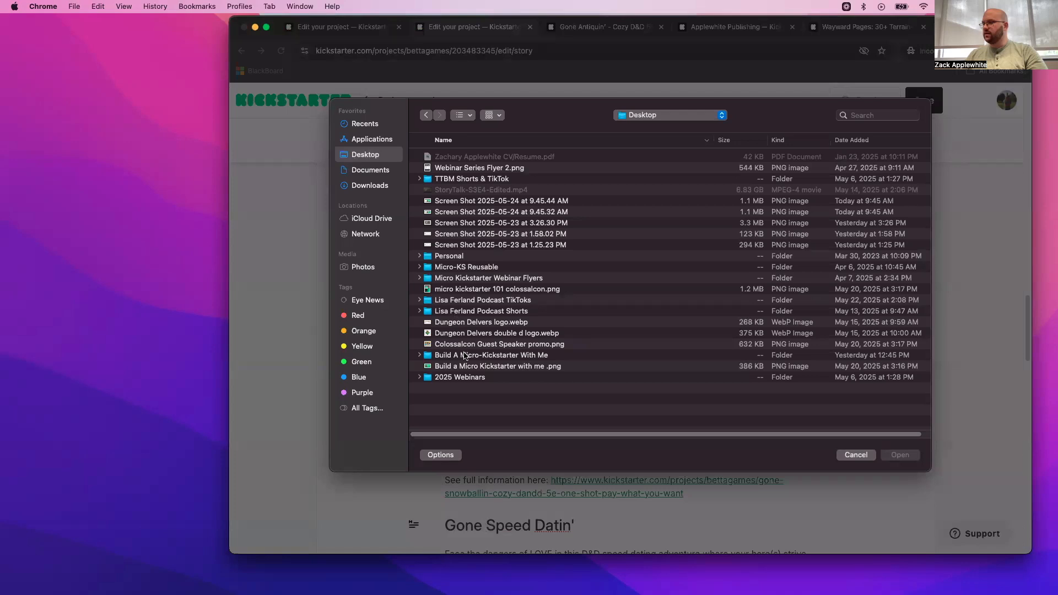
left_click(458, 268)
double_click(456, 267)
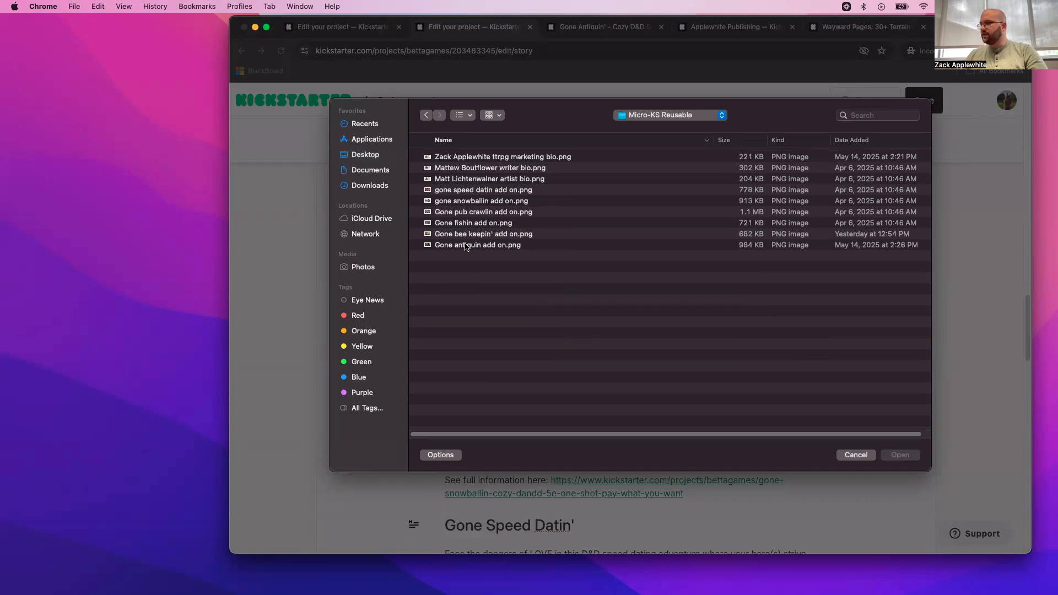
left_click(466, 223)
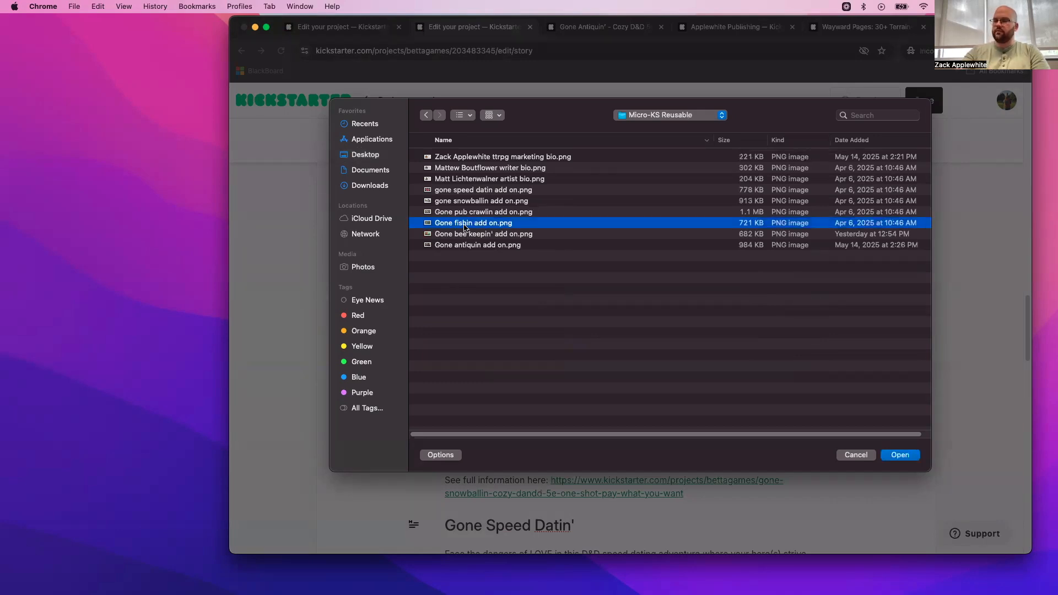
double_click(466, 223)
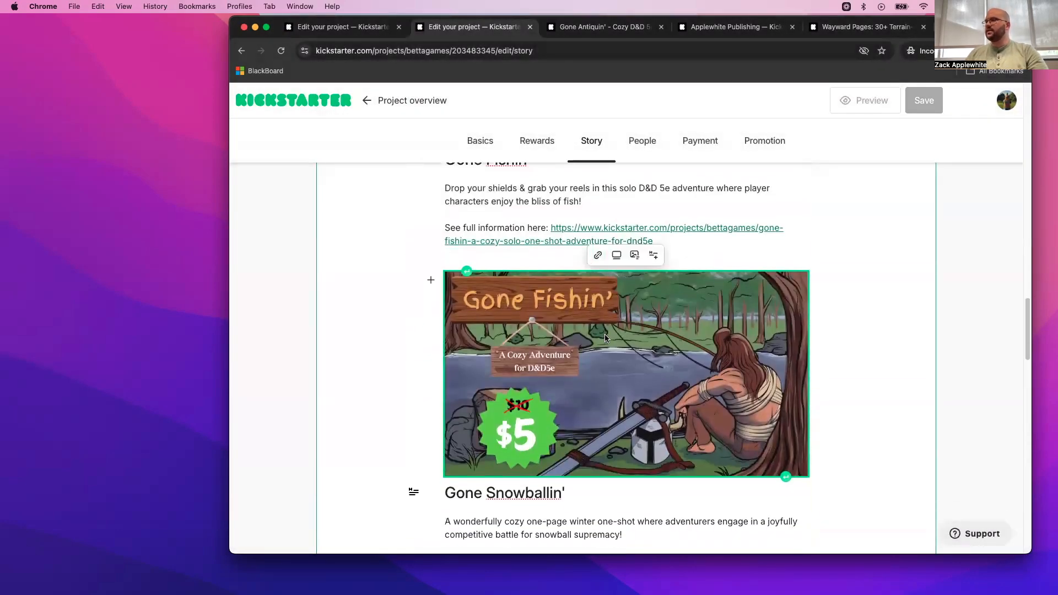
- Link the Gone Fishin' image to the Gone Fishin' project URL copied from the text above it
left_click_drag(654, 239, 552, 226)
key("super+c")
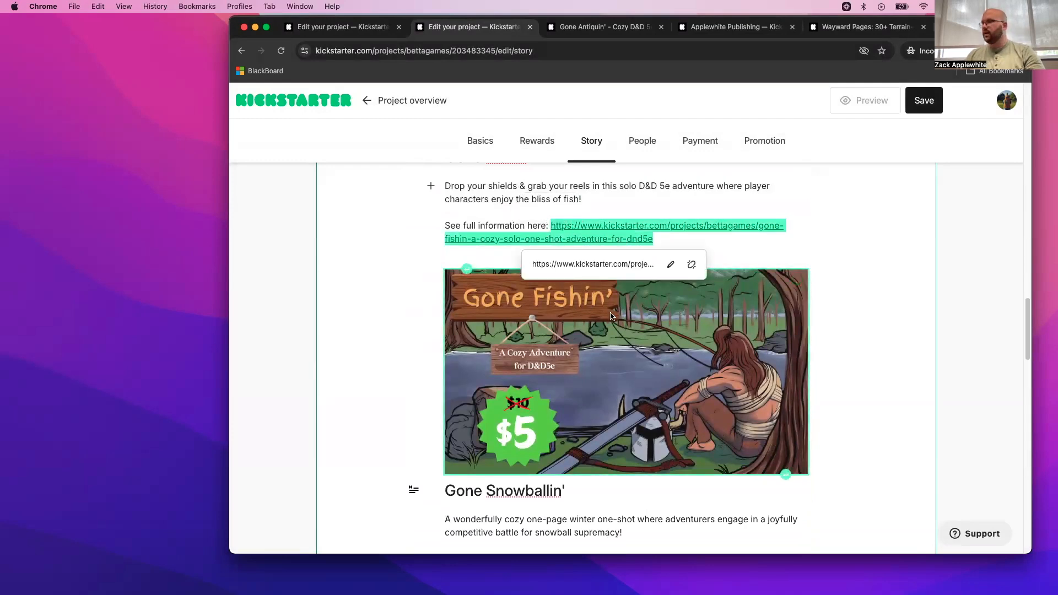
left_click(601, 275)
left_click(598, 254)
key("super+v")
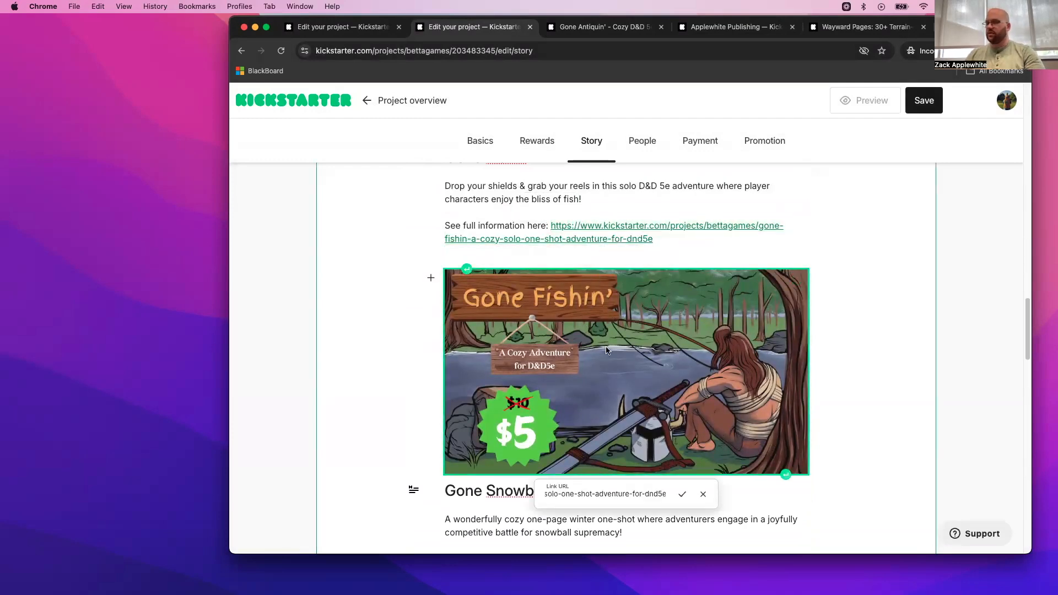
left_click(682, 492)
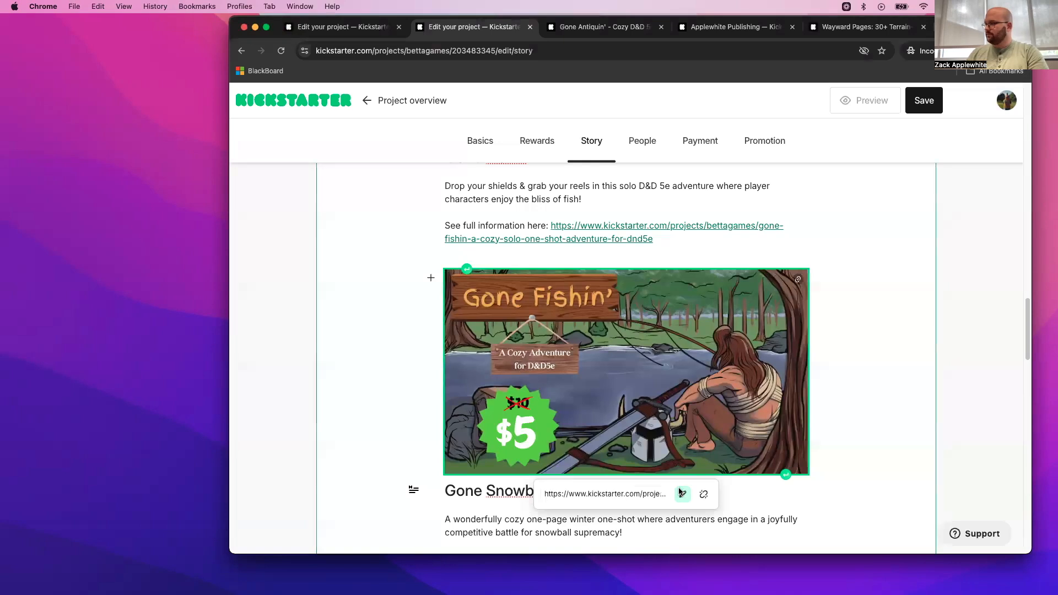
left_click(865, 361)
scroll(781, 364, "up", 2)
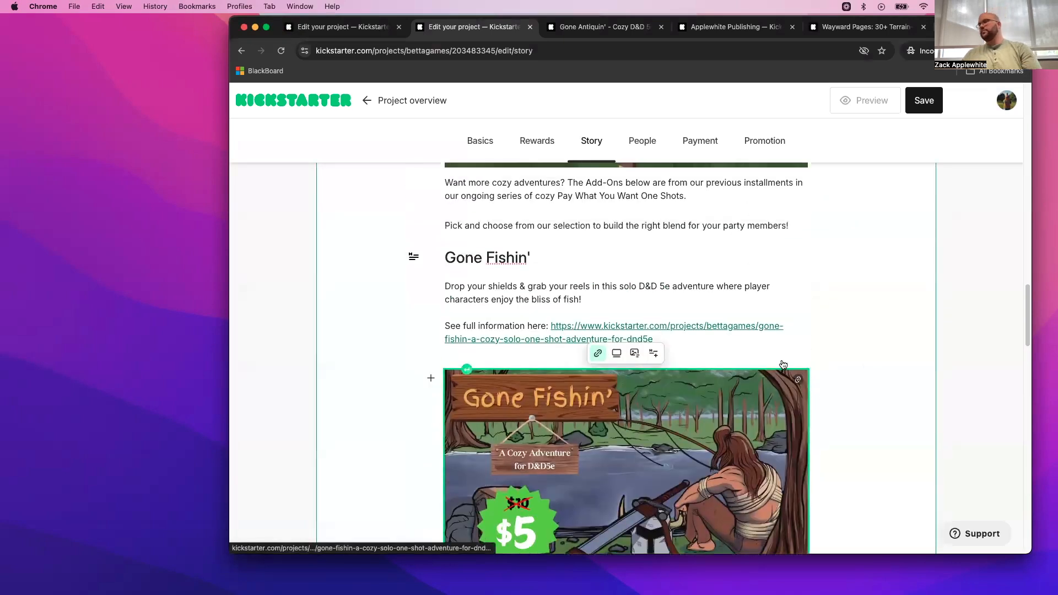
- Save the project story and open the project preview
scroll(781, 361, "down", 5)
scroll(782, 361, "down", 5)
scroll(781, 363, "up", 10)
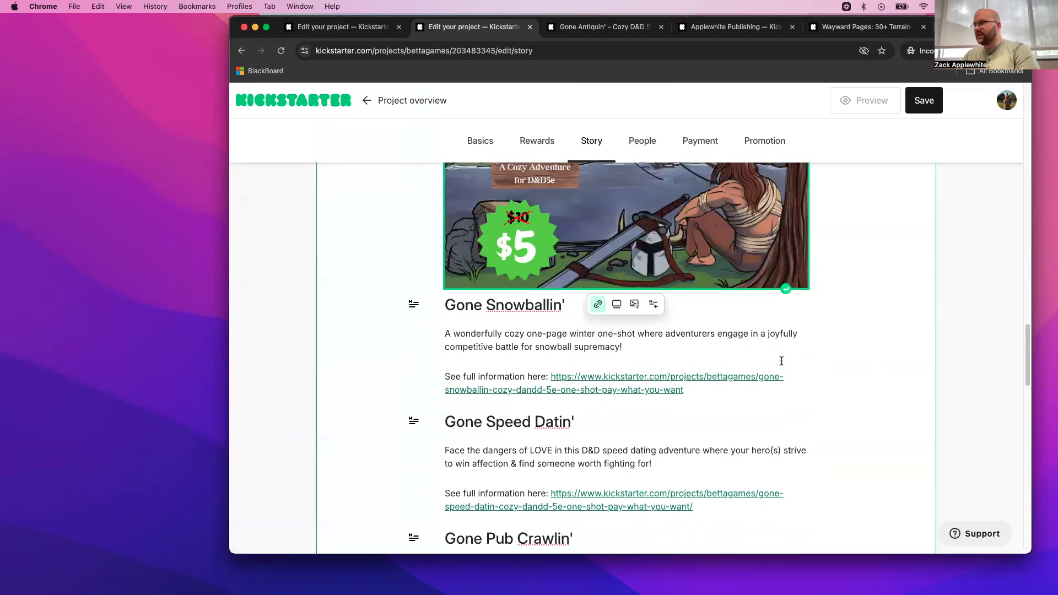
scroll(782, 362, "up", 7)
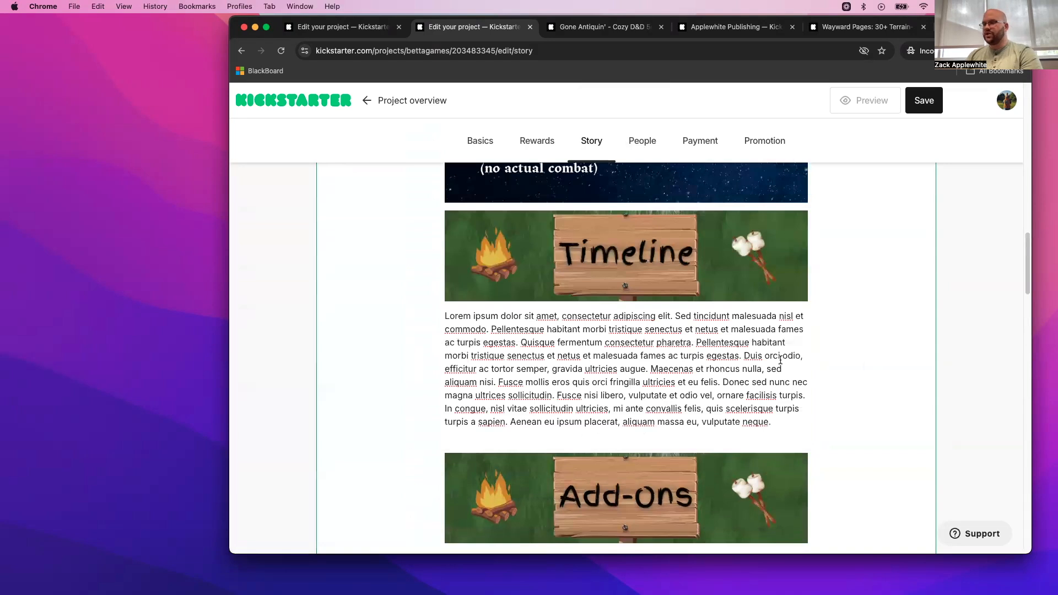
scroll(780, 359, "up", 8)
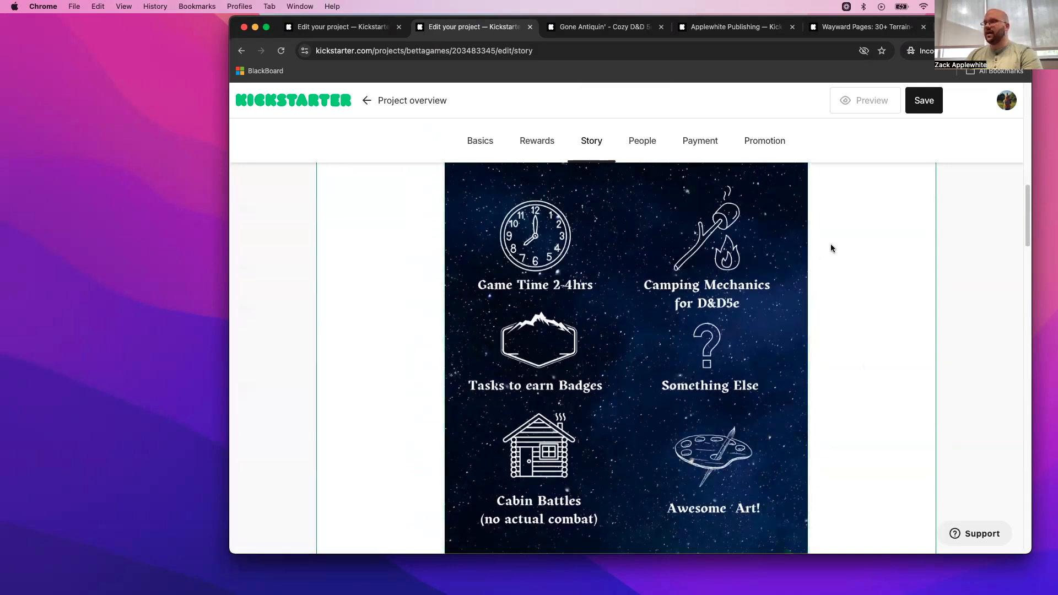
left_click(939, 103)
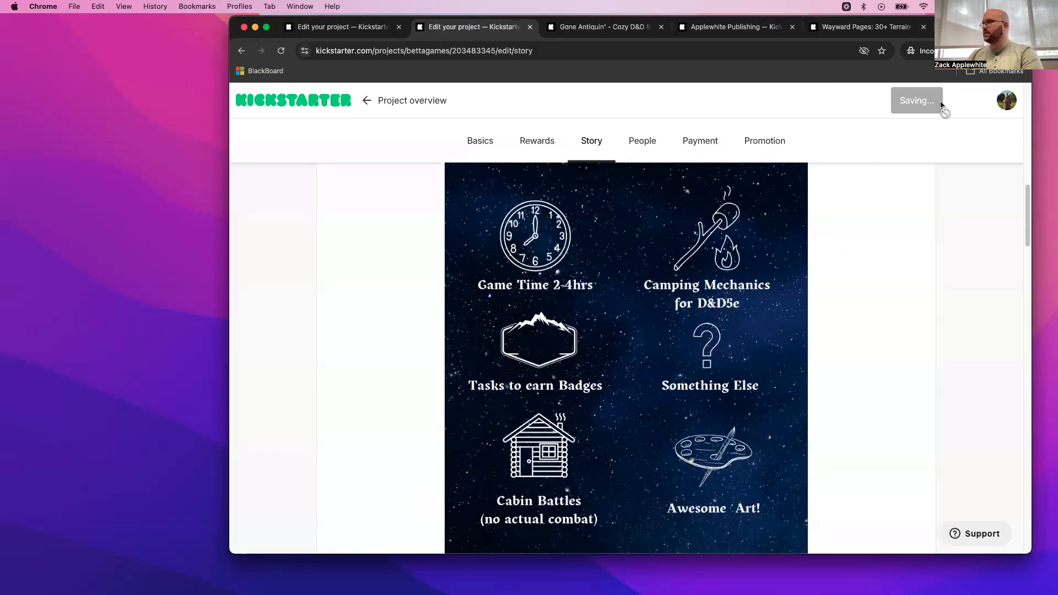
left_click(887, 105)
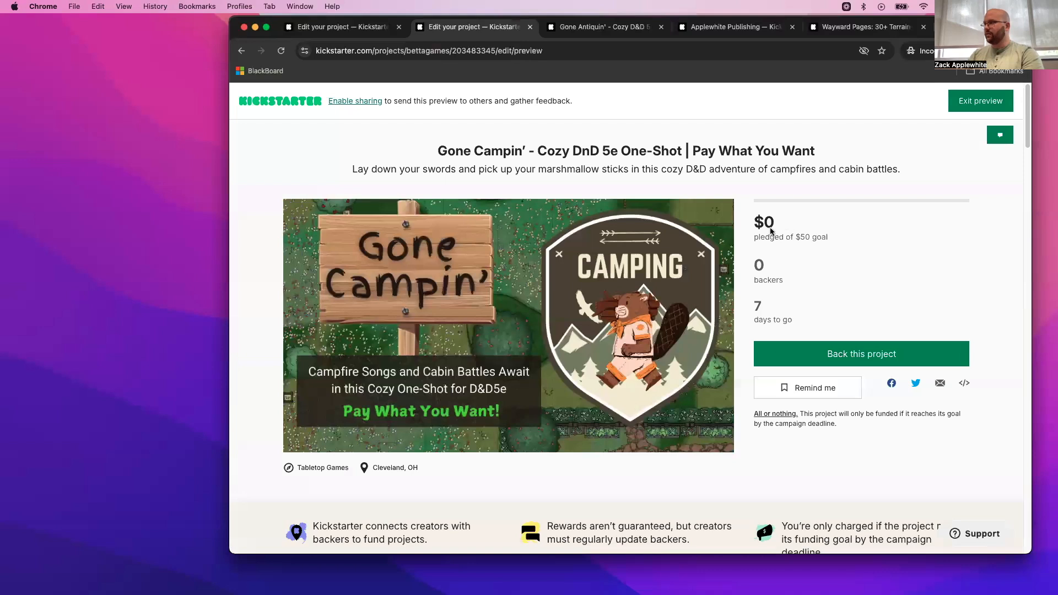
- Examine the preview's header details: funding goal, days to go, title, subtitle, category and location
left_click_drag(758, 237, 831, 237)
left_click_drag(748, 319, 778, 326)
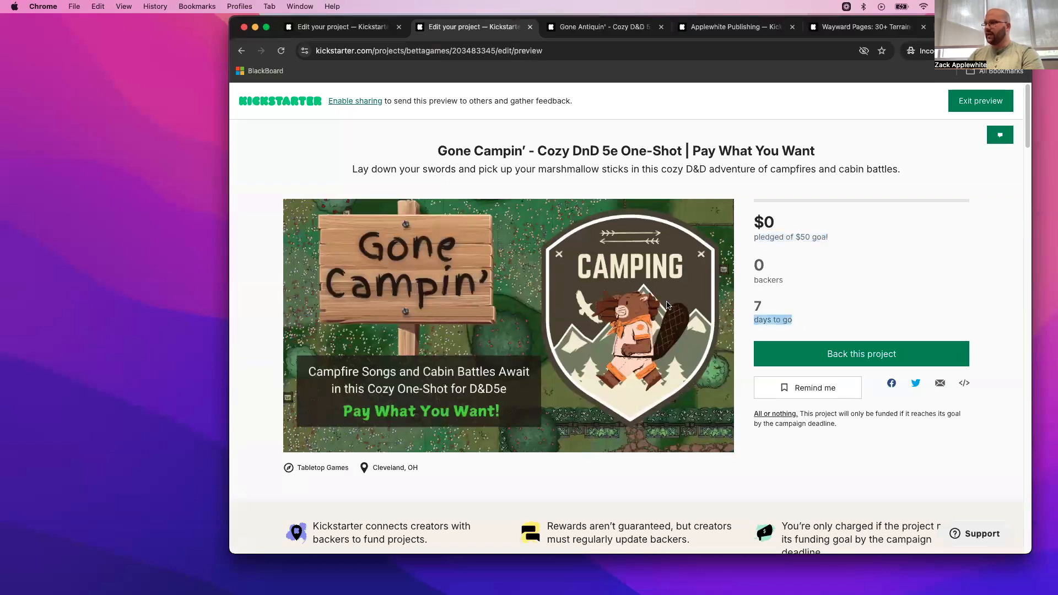
left_click_drag(346, 144, 898, 177)
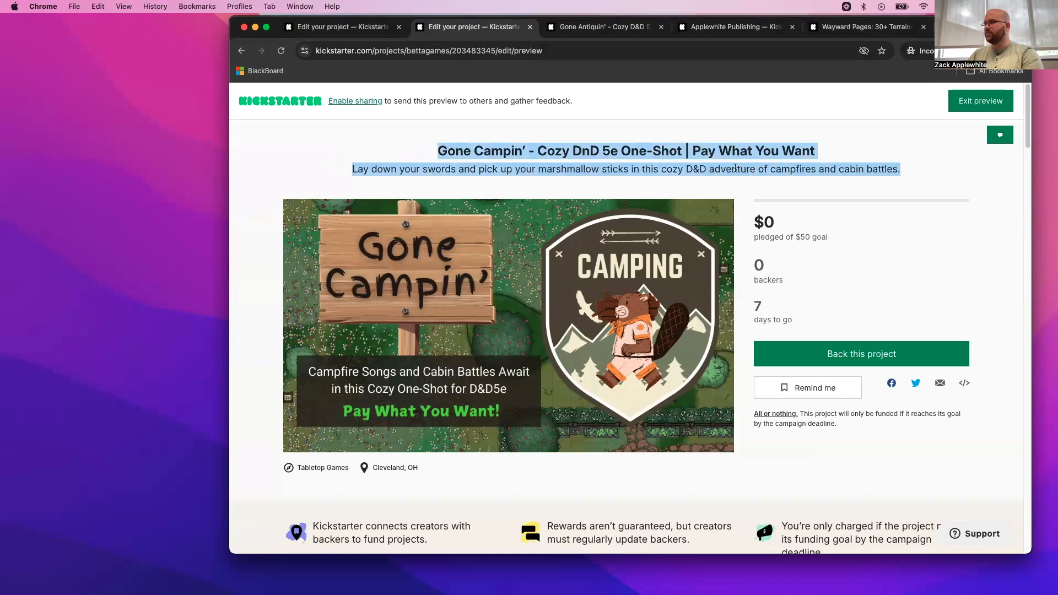
left_click(728, 167)
left_click_drag(710, 167, 679, 166)
left_click_drag(573, 150, 625, 150)
left_click(695, 182)
scroll(700, 176, "down", 5)
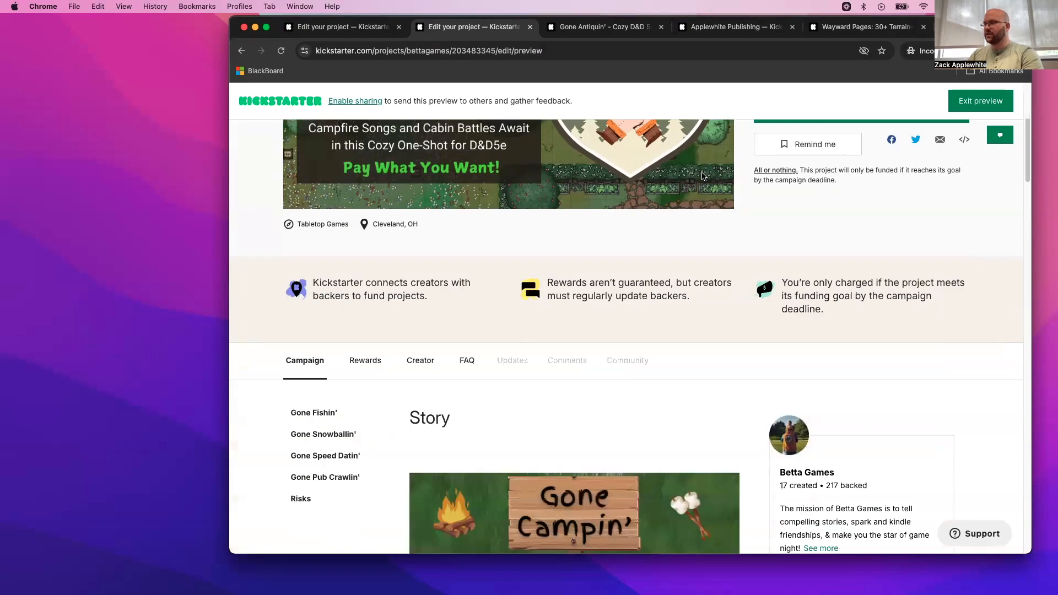
left_click_drag(460, 234, 282, 232)
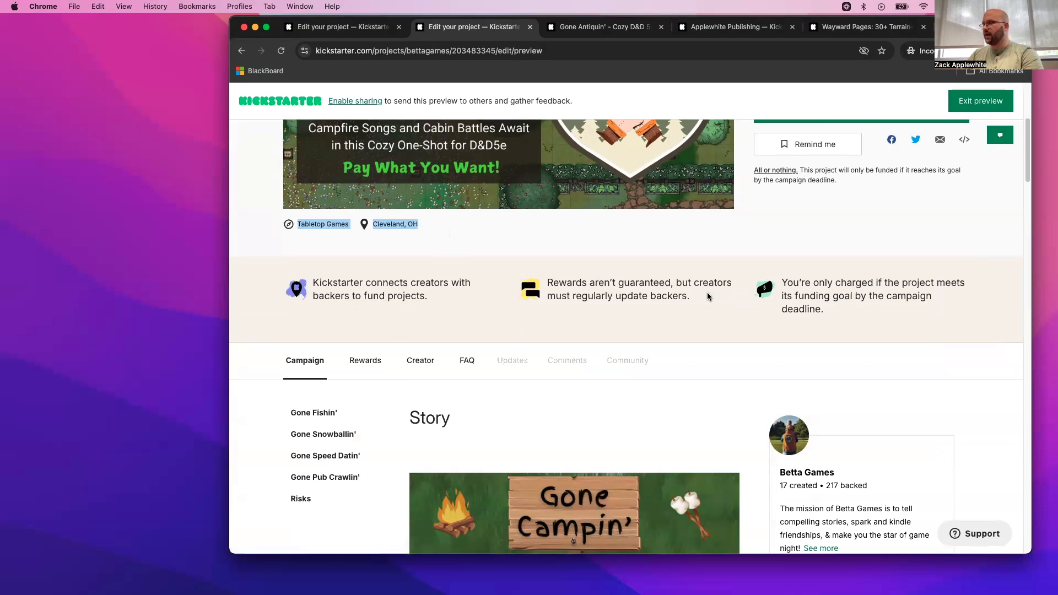
- Review the previewed campaign story from its opening through the What's Included, Add-Ons and The Creators sections
scroll(707, 297, "down", 2)
scroll(707, 296, "down", 20)
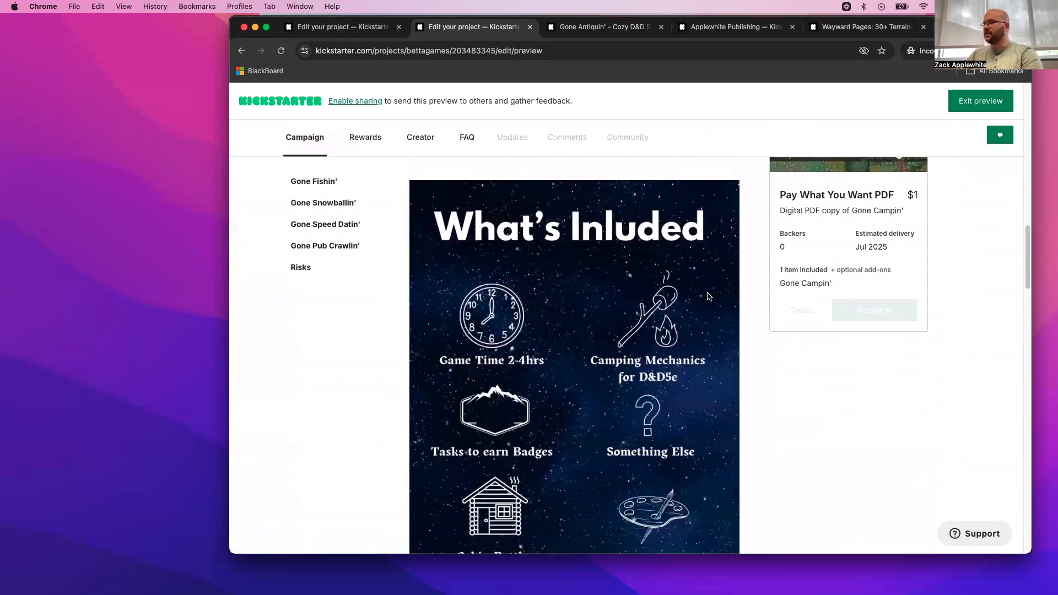
scroll(707, 297, "down", 12)
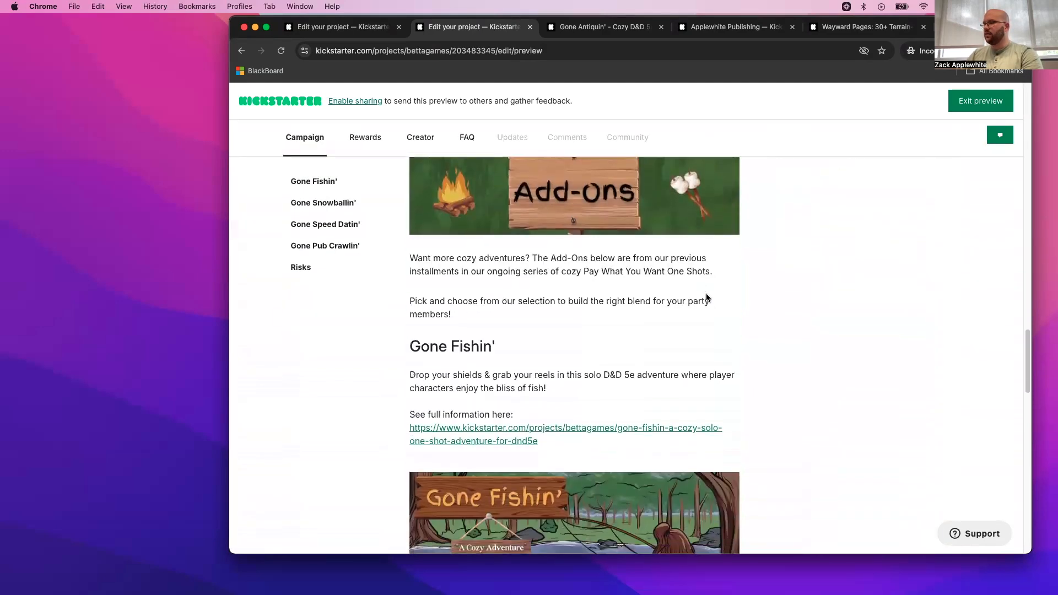
scroll(706, 298, "down", 20)
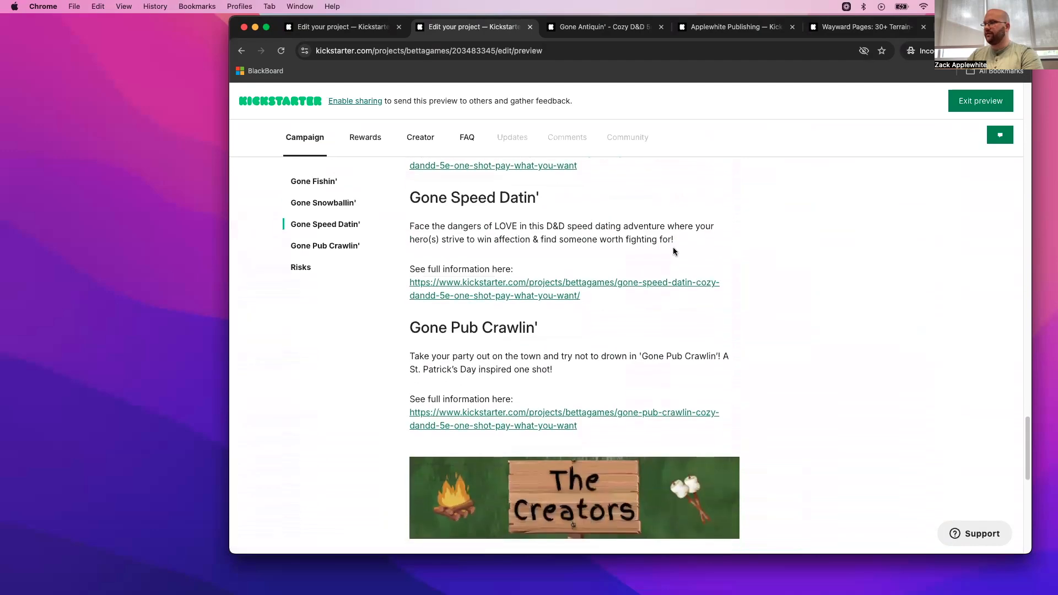
scroll(672, 251, "up", 20)
scroll(660, 284, "down", 8)
scroll(662, 286, "down", 20)
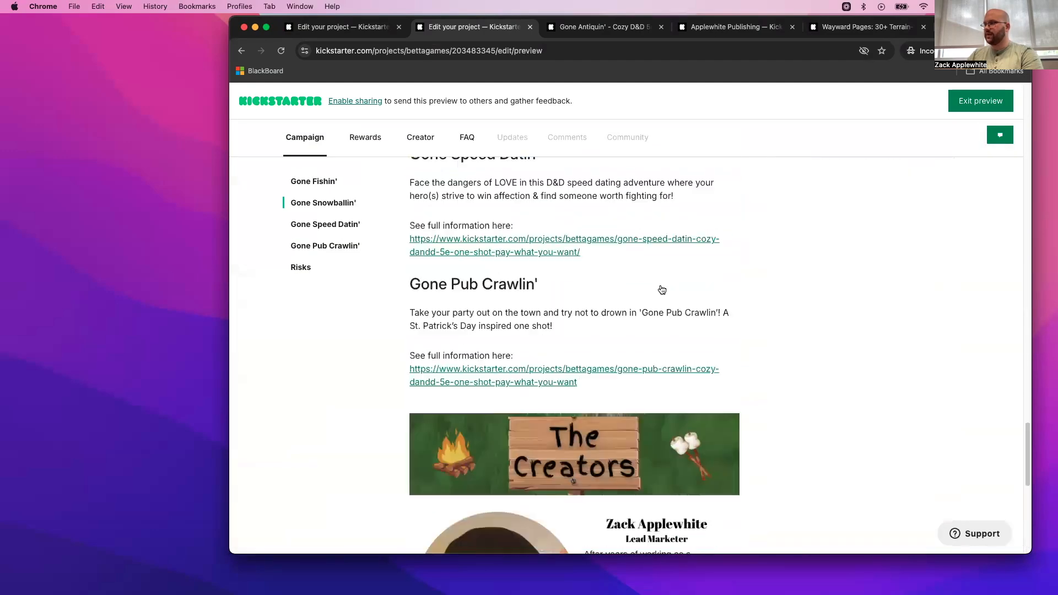
scroll(670, 287, "up", 20)
scroll(675, 294, "down", 3)
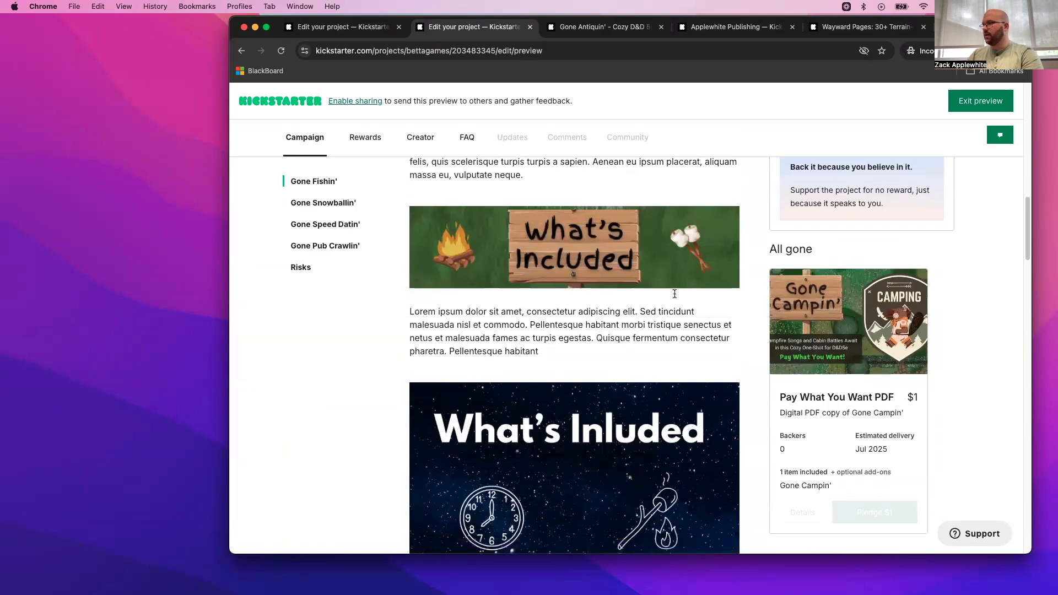
- Check the included item and optional add-ons on the Pay What You Want PDF reward card in the preview
scroll(675, 297, "up", 1)
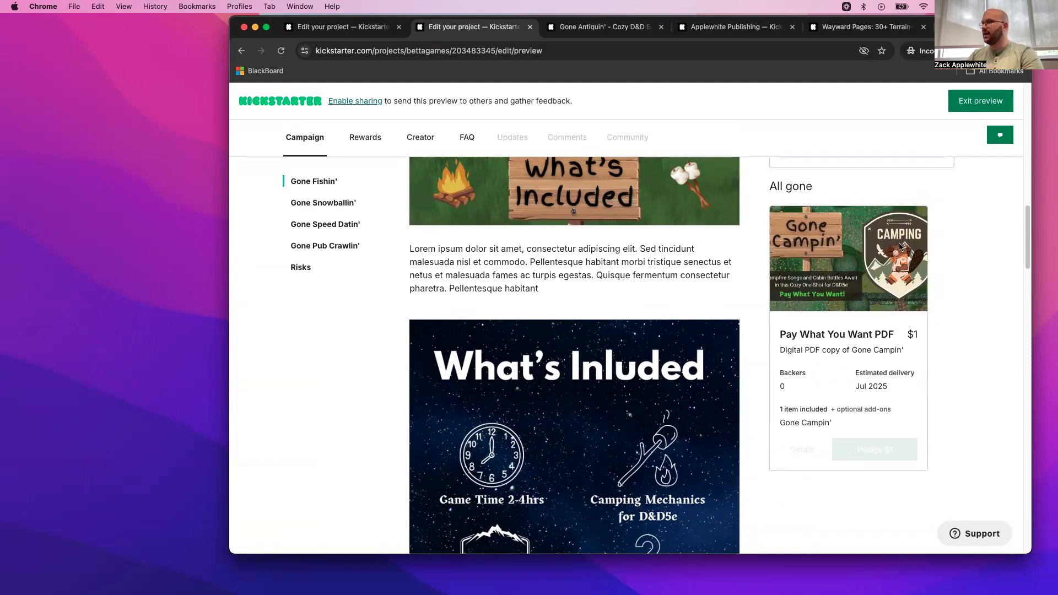
scroll(617, 273, "up", 15)
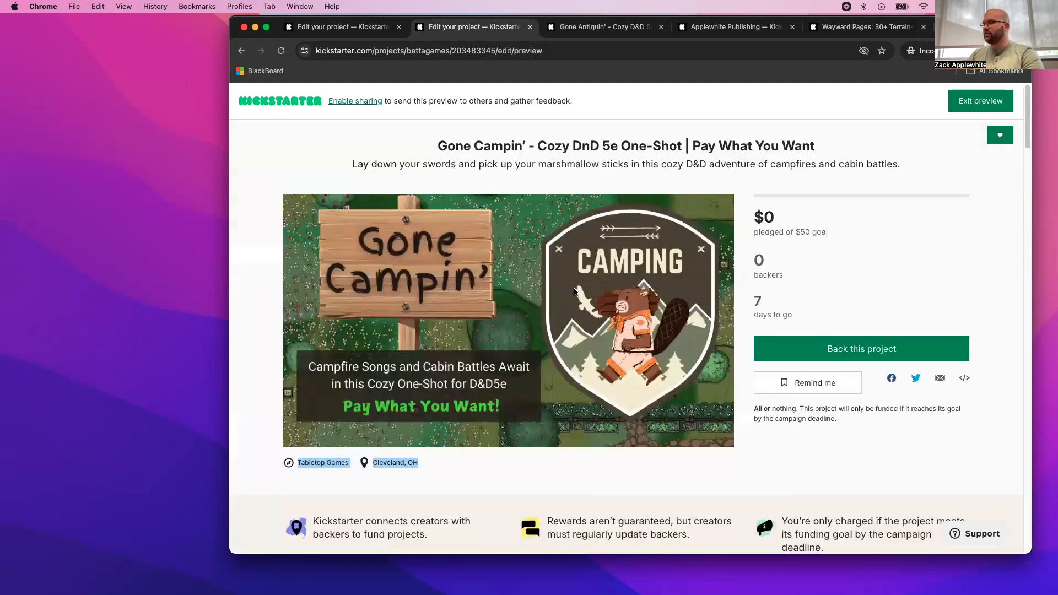
scroll(661, 298, "down", 15)
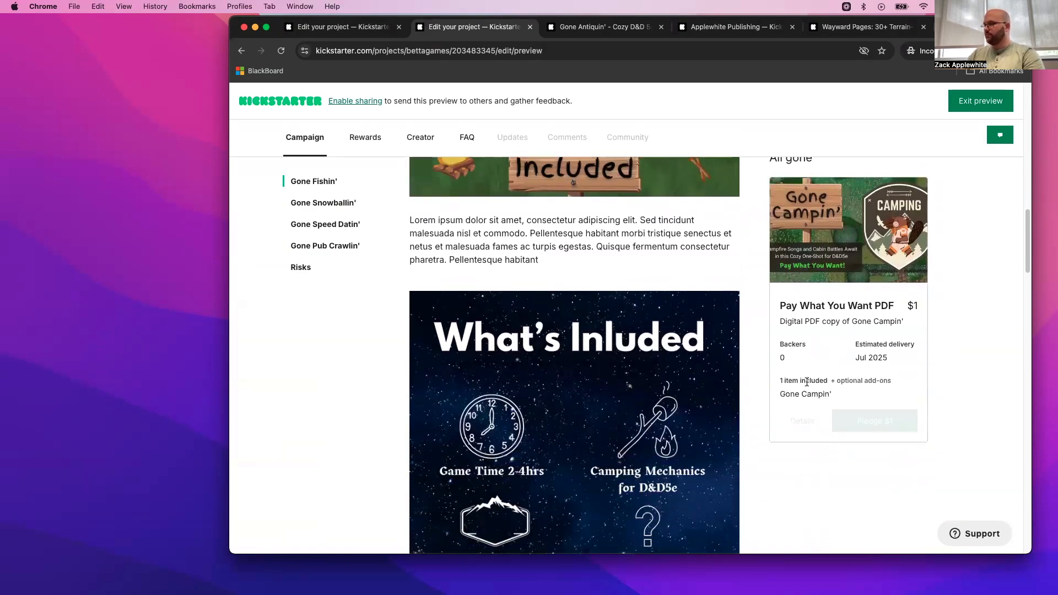
left_click_drag(766, 381, 880, 382)
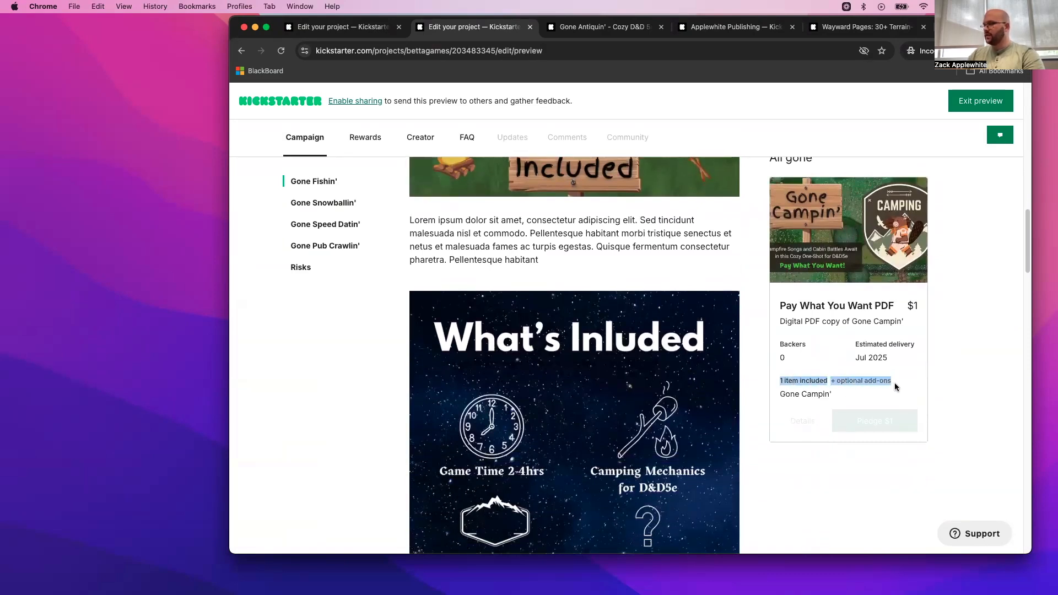
left_click(896, 389)
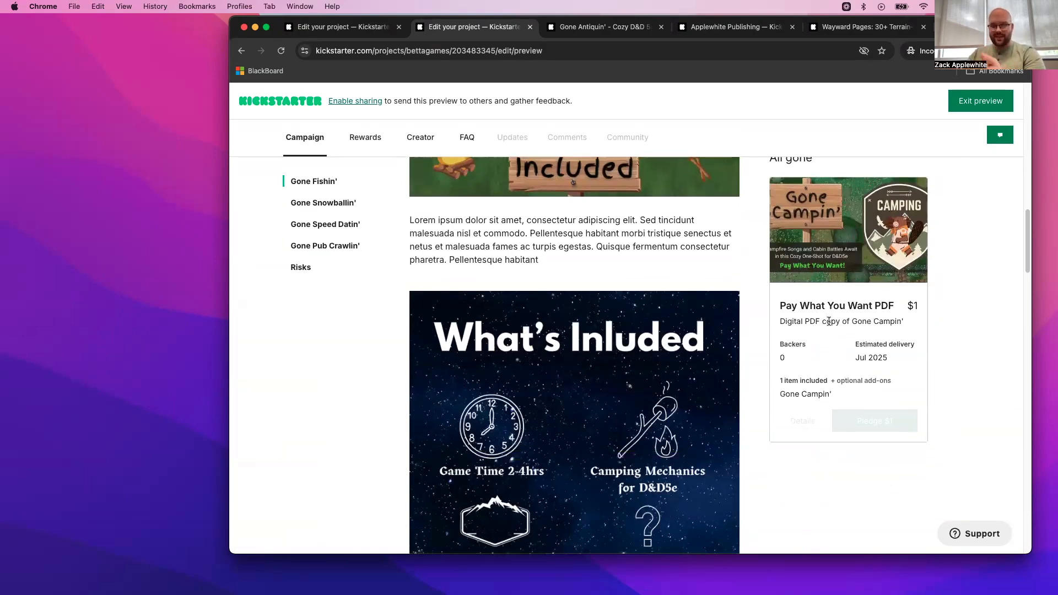
- Exit the preview and open the project's People section
scroll(829, 321, "up", 15)
left_click(963, 110)
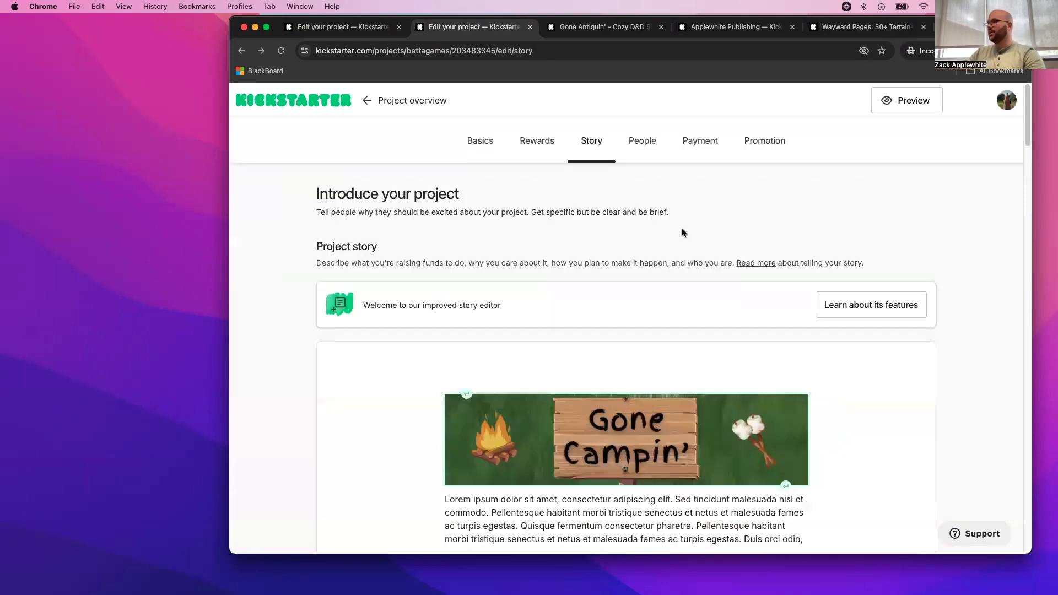
left_click(638, 147)
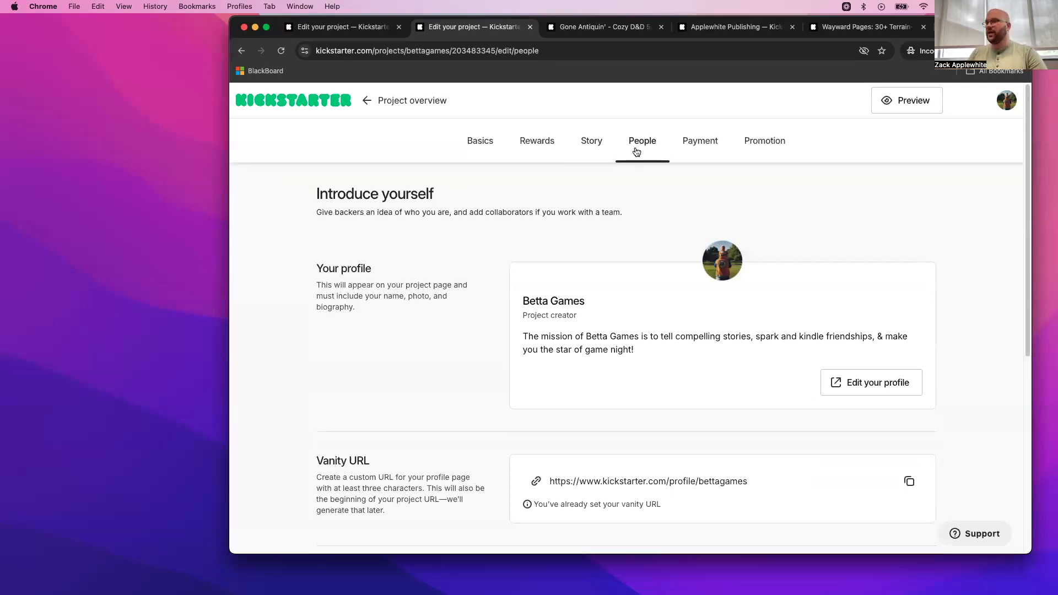
- Start a new collaborator invitation for the project and give the collaborator the title Artist
scroll(738, 300, "down", 5)
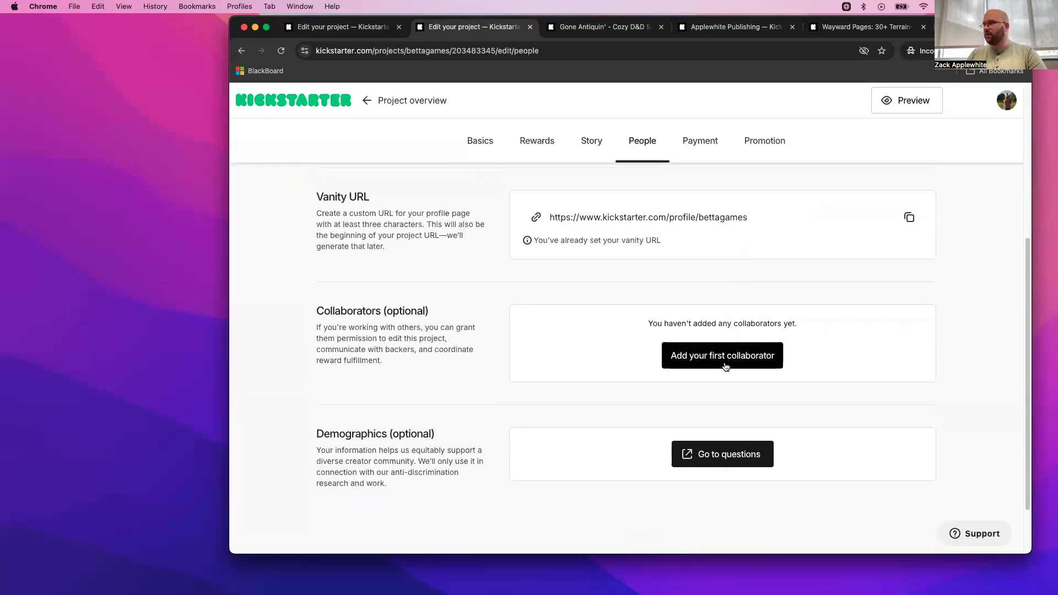
left_click(725, 356)
left_click(551, 216)
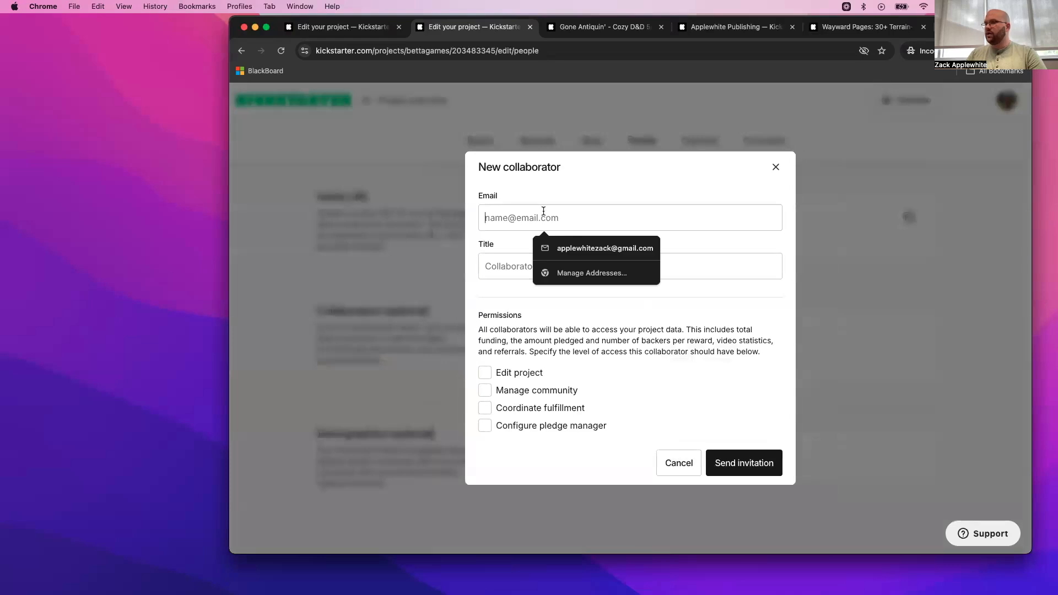
left_click(509, 264)
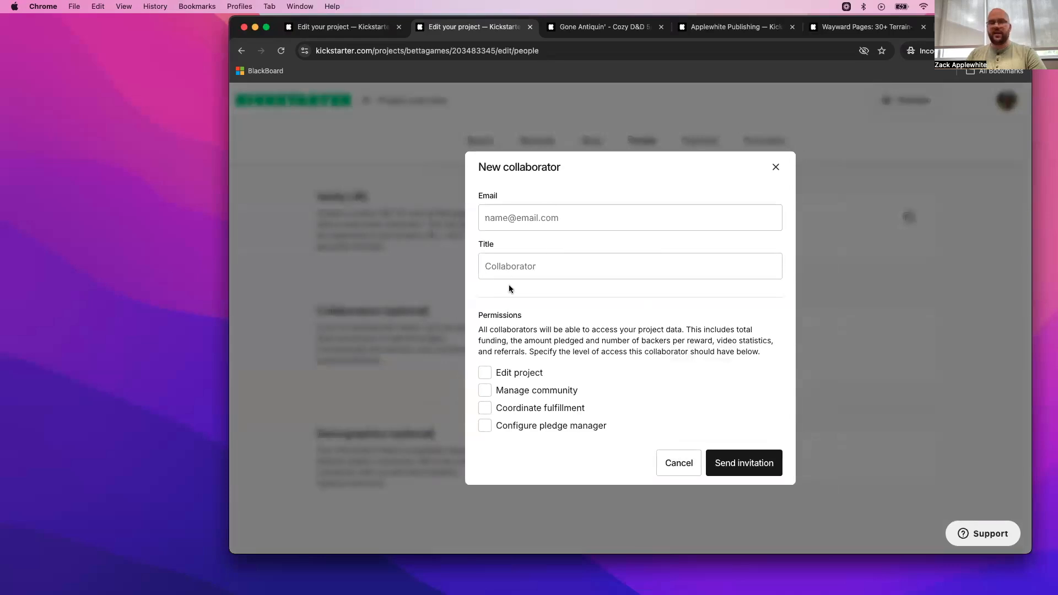
type("Artist")
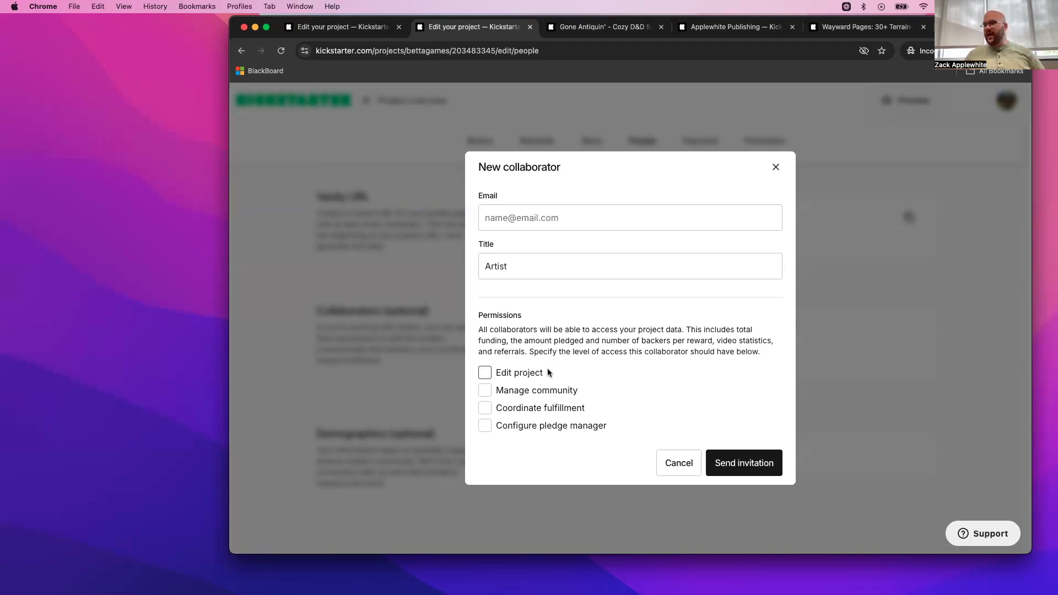
- Grant the collaborator the Manage community permission, including drafting and publishing updates and posting comments and marking them as spam
left_click(548, 372)
left_click(518, 340)
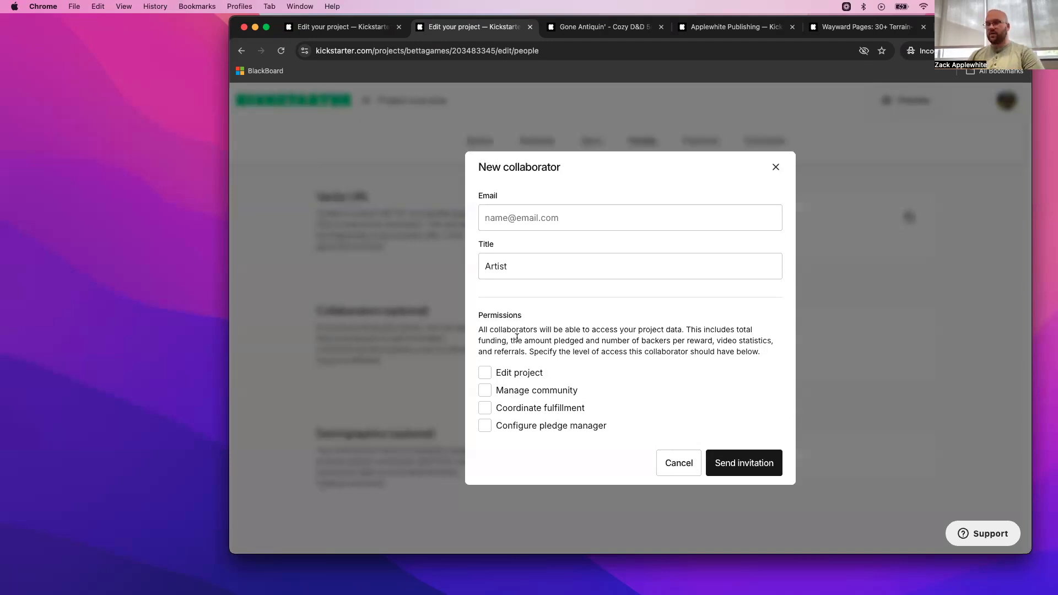
left_click(524, 389)
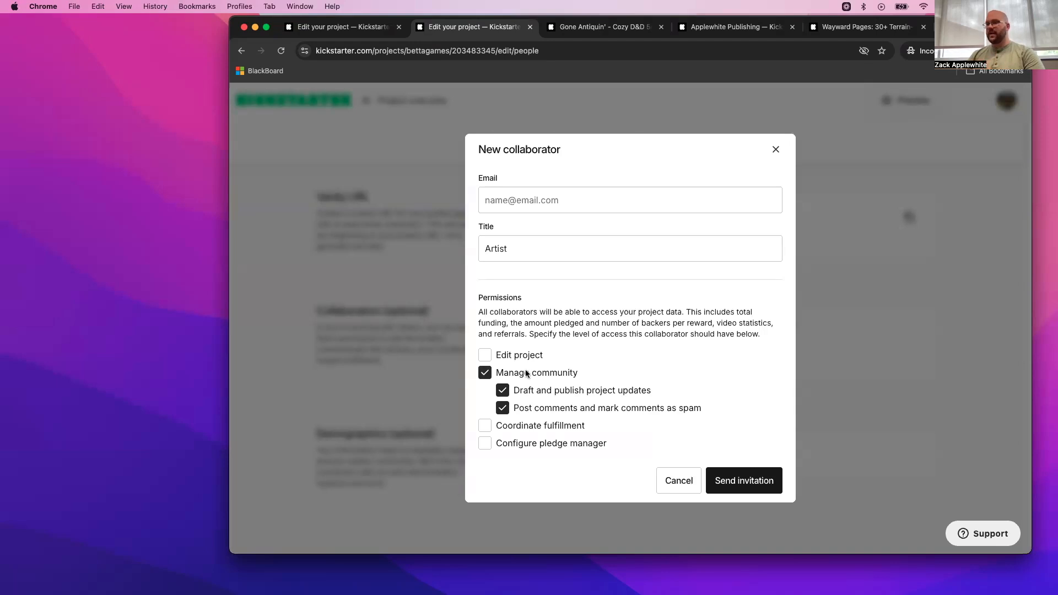
left_click(587, 390)
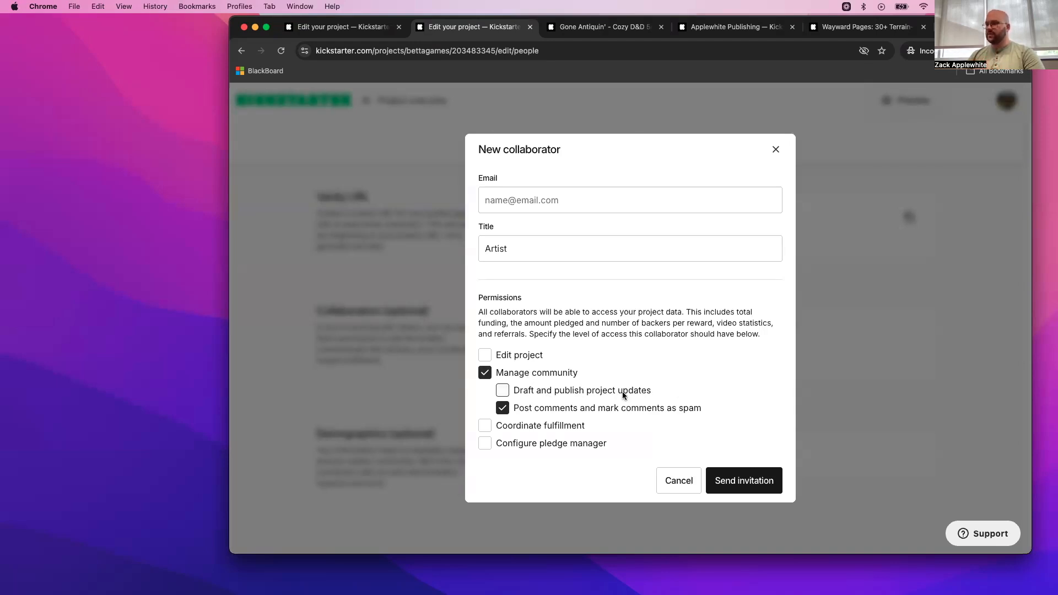
left_click(634, 389)
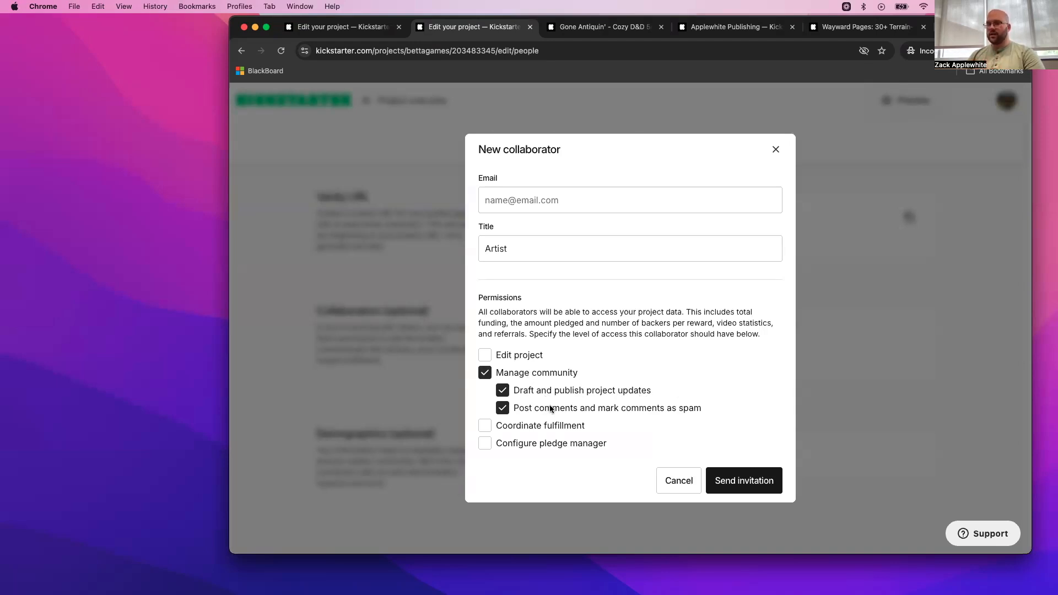
- Try the Coordinate fulfillment and Configure pledge manager permissions to view their sub-options, and clear both again
left_click(490, 426)
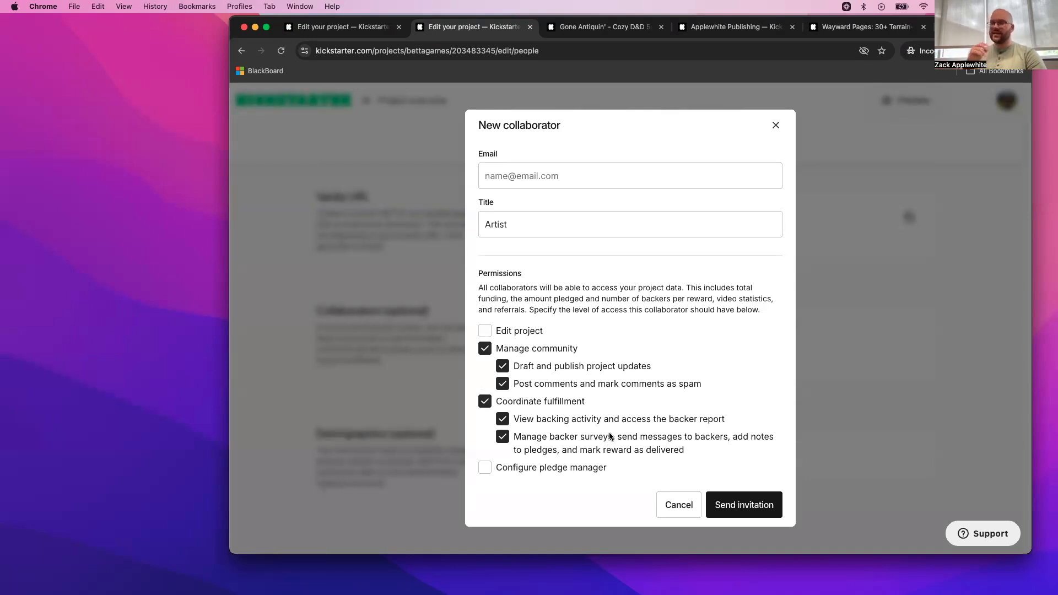
left_click(484, 467)
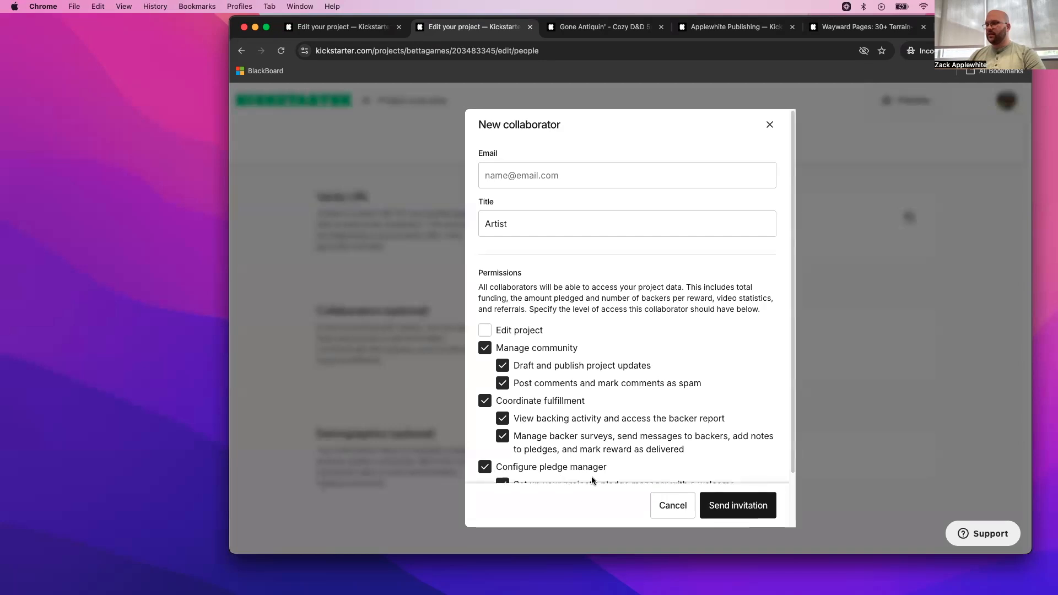
scroll(591, 476, "down", 3)
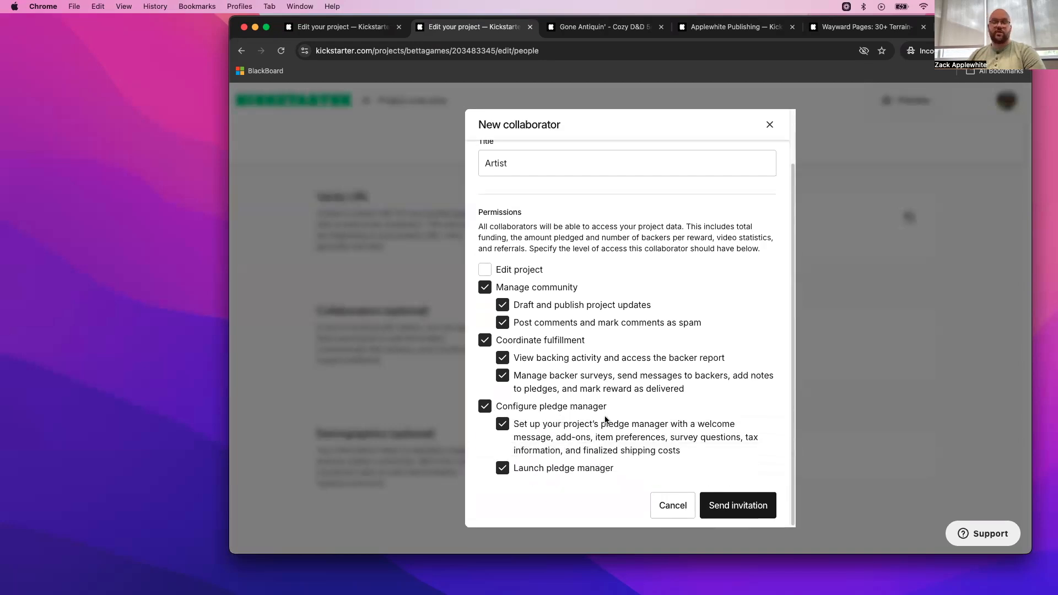
left_click(490, 406)
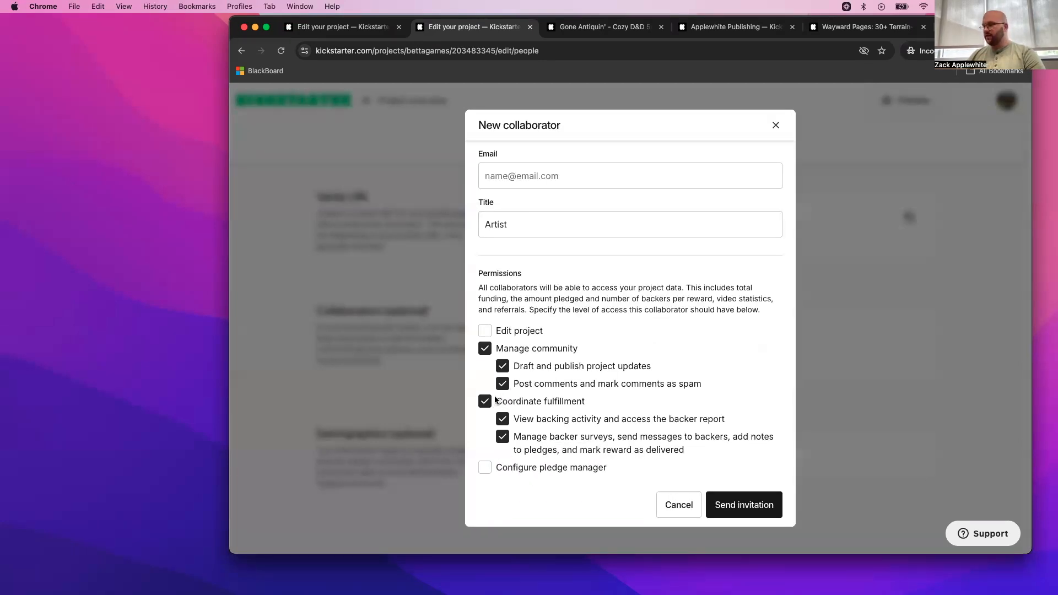
left_click(492, 402)
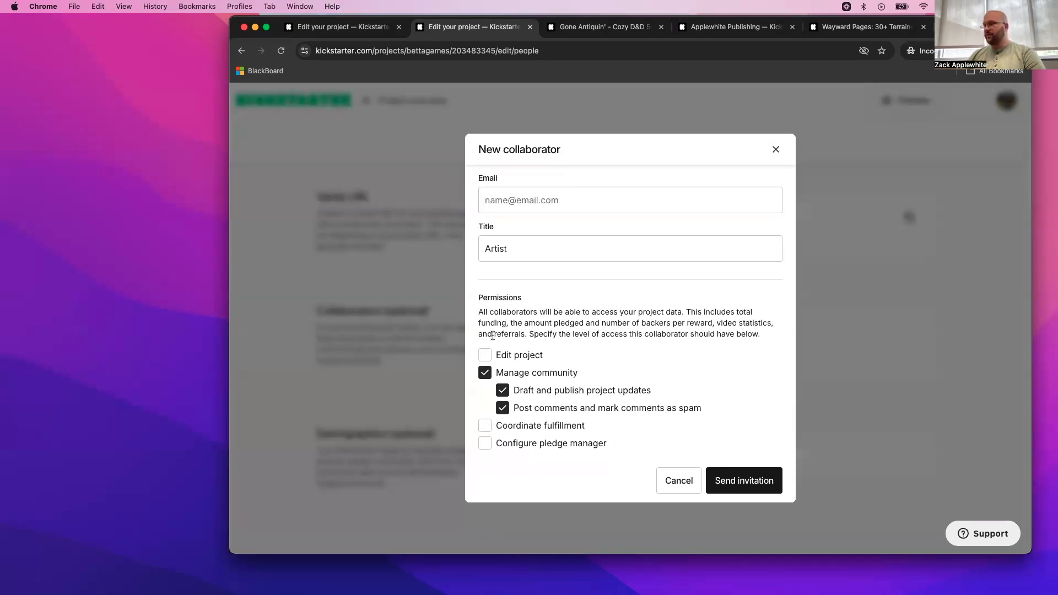
left_click(534, 357)
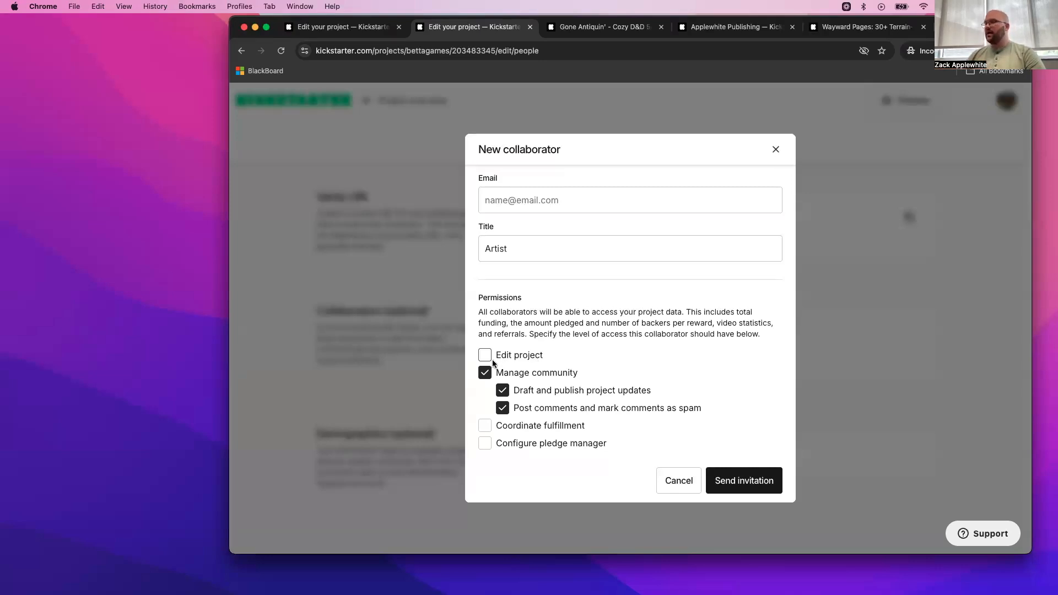
- Try the Edit project and Coordinate fulfillment permissions for the new collaborator, and close the invitation without sending it
scroll(561, 356, "down", 1)
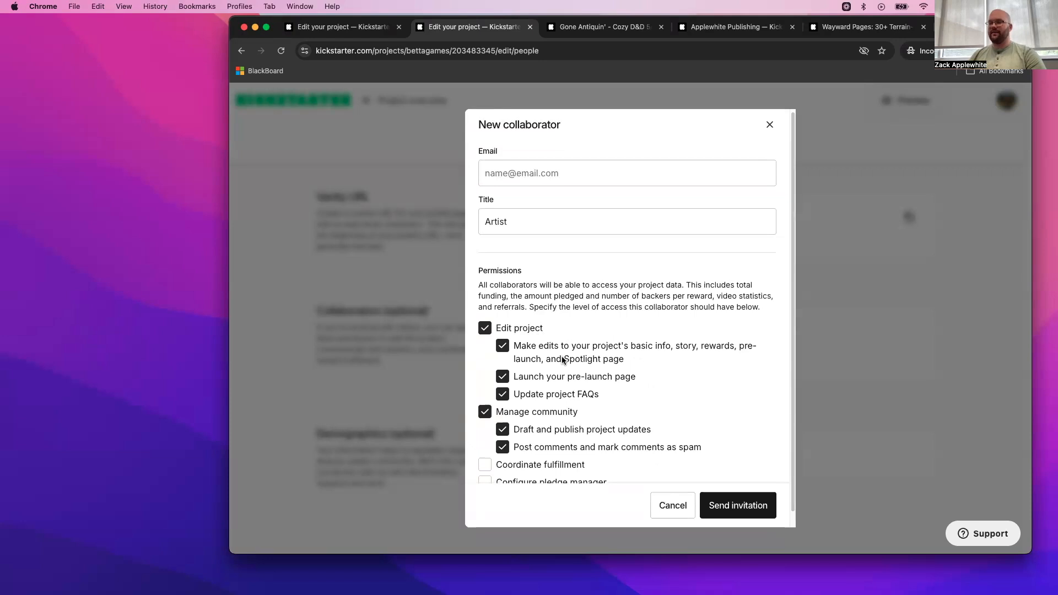
scroll(561, 356, "down", 1)
left_click(524, 465)
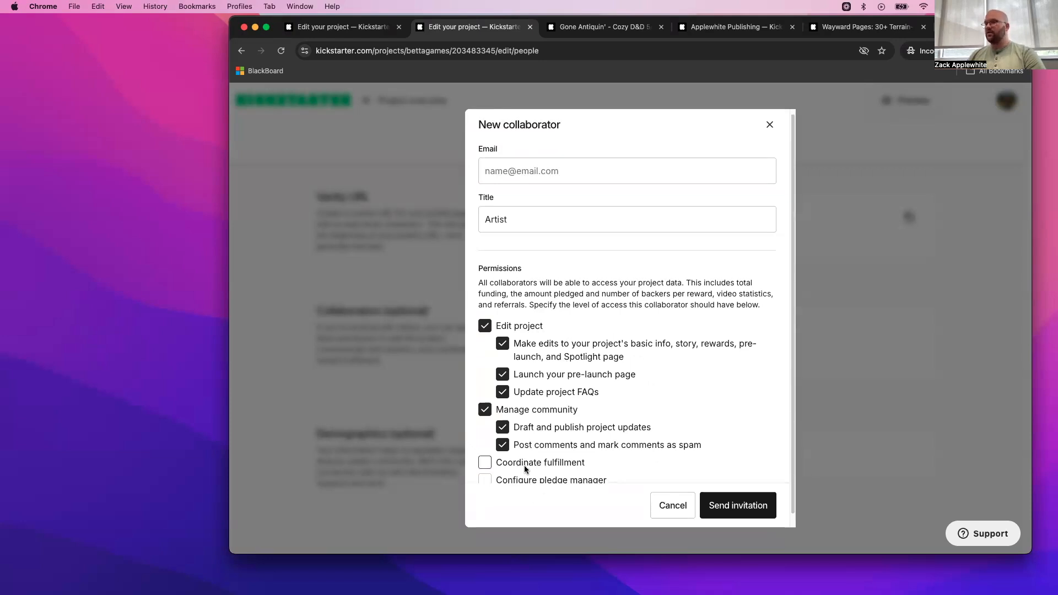
scroll(587, 442, "down", 3)
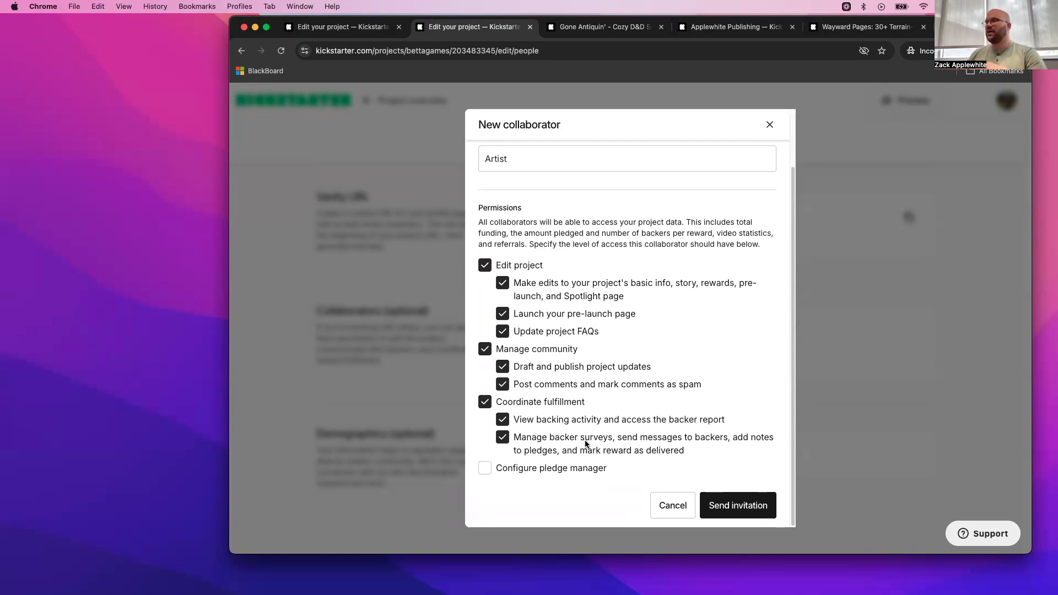
left_click(484, 404)
scroll(551, 392, "up", 1)
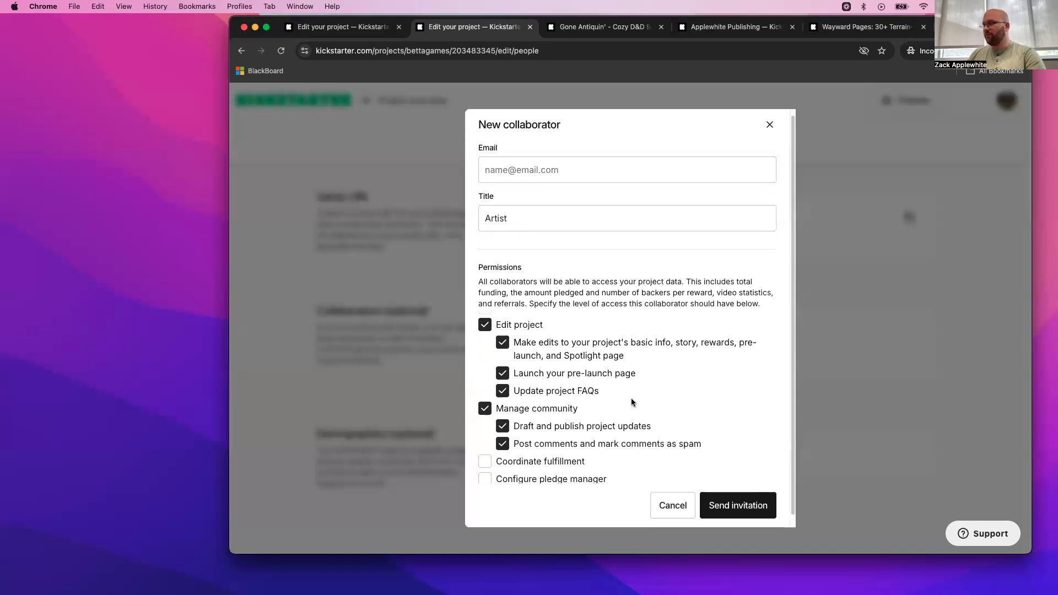
left_click(763, 127)
scroll(739, 385, "up", 5)
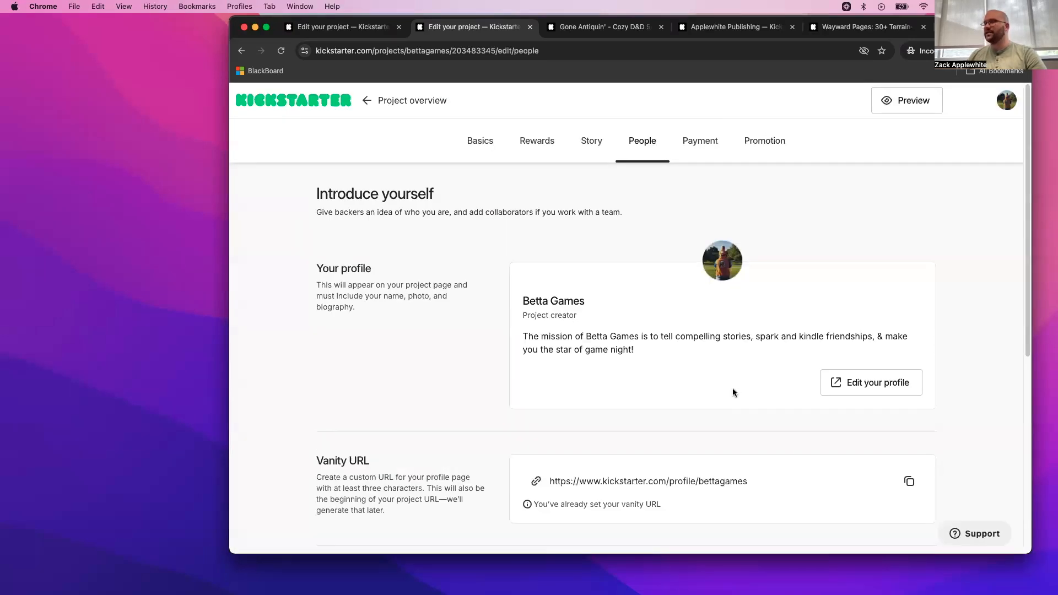
- Open the project's Payment section, choose Individual as the one raising funds, and submit that project type
left_click(707, 151)
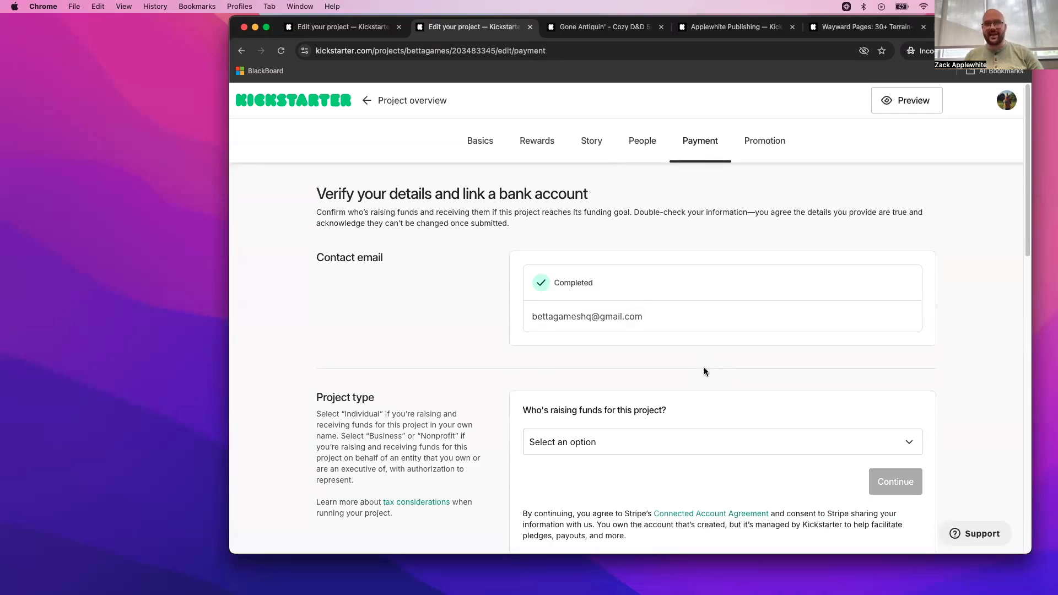
scroll(703, 371, "down", 3)
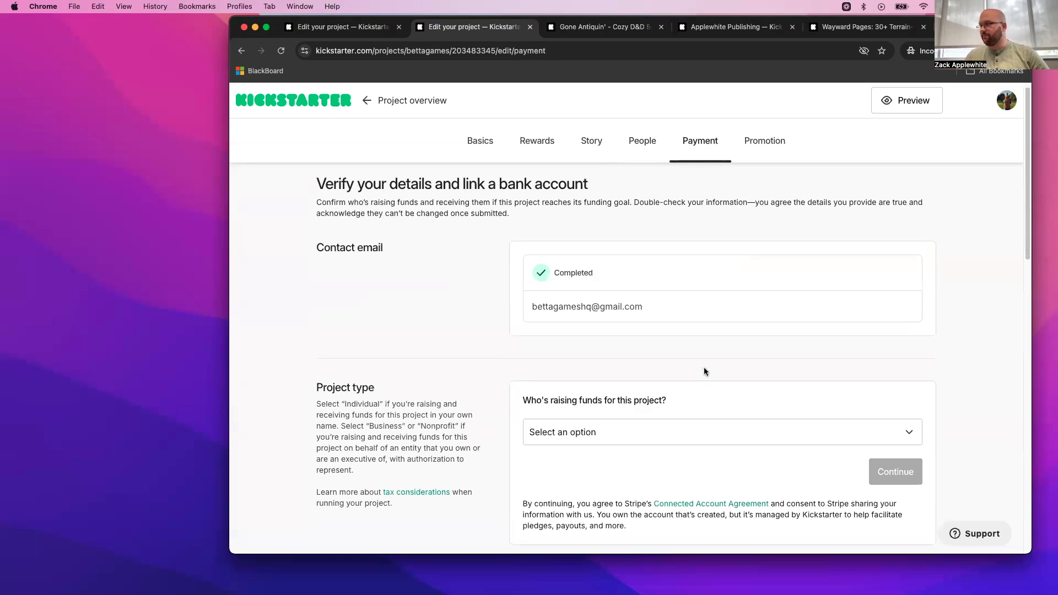
left_click(742, 364)
left_click(672, 387)
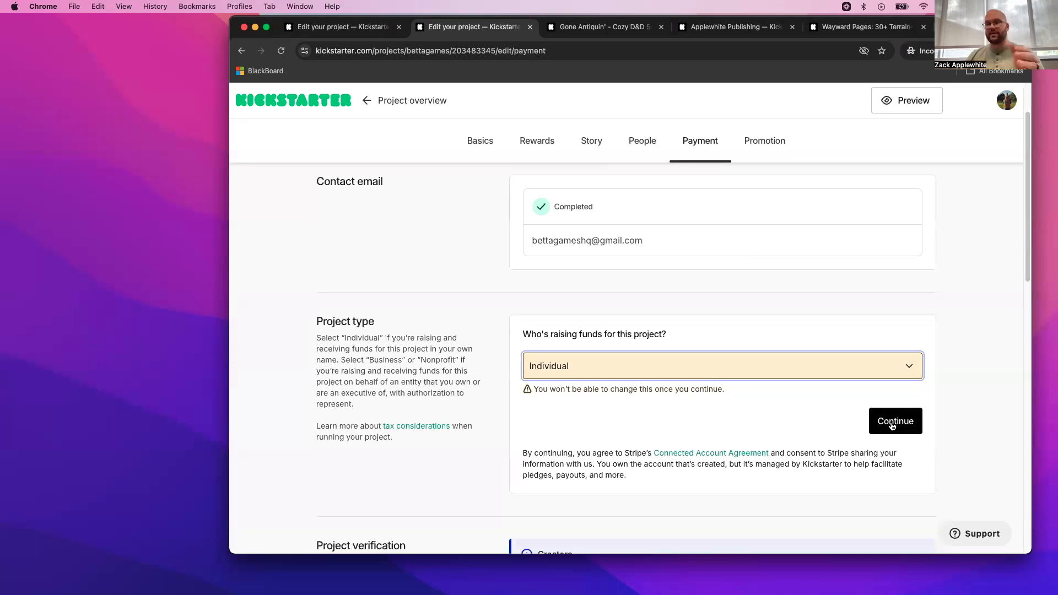
scroll(892, 425, "down", 1)
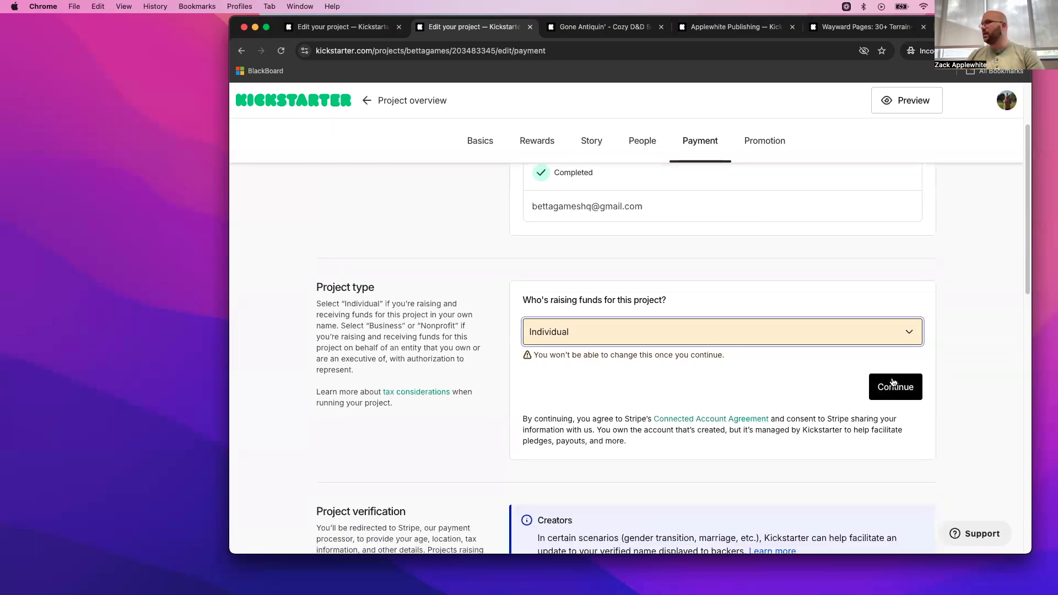
left_click(894, 383)
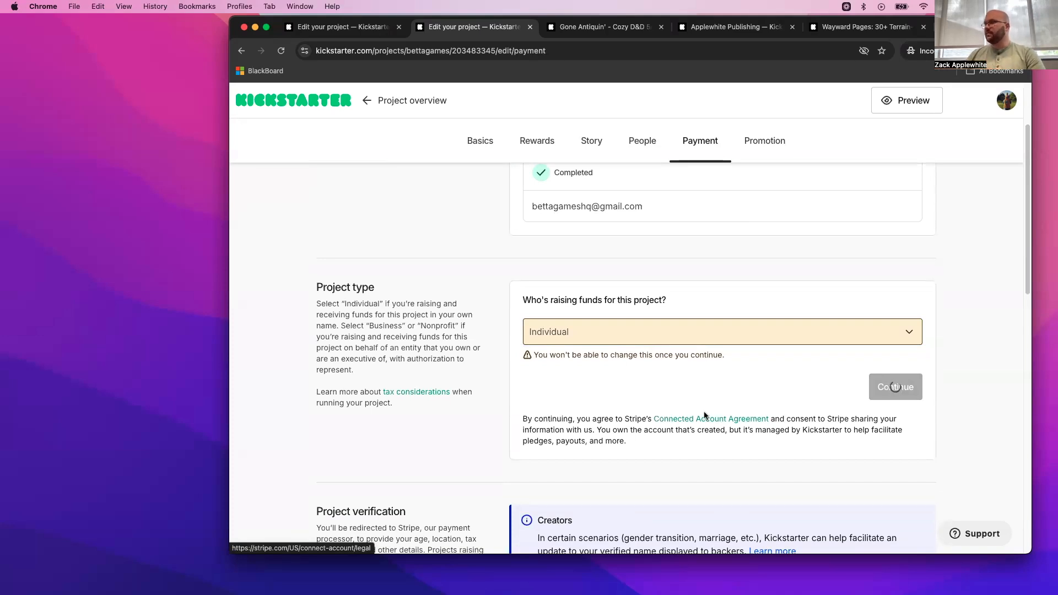
- Review the Project verification, Bank account and Payment source requirements in the Payment section
scroll(719, 390, "down", 3)
scroll(716, 395, "down", 2)
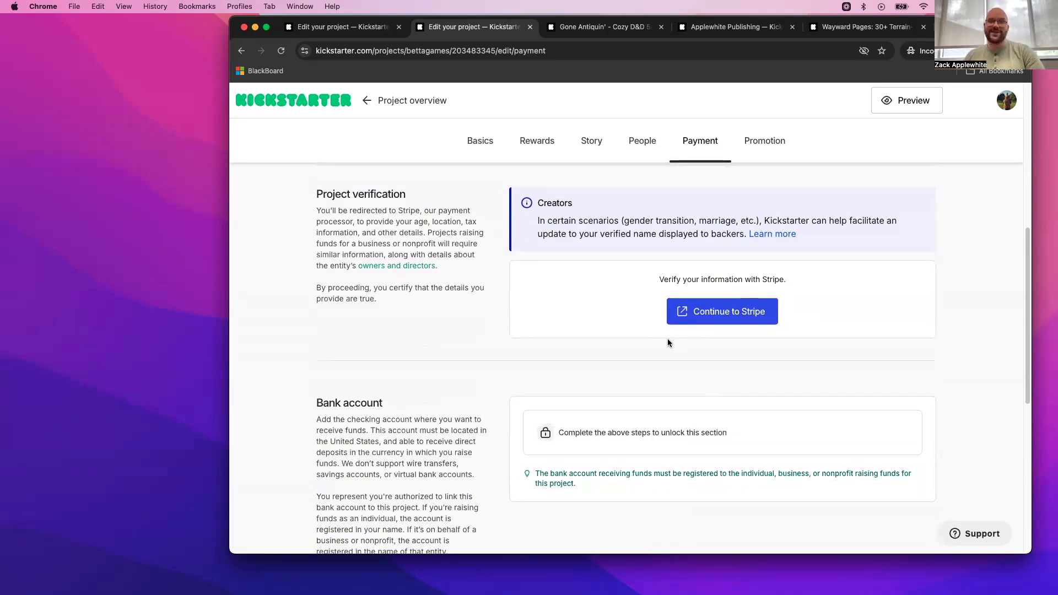
scroll(666, 342, "down", 1)
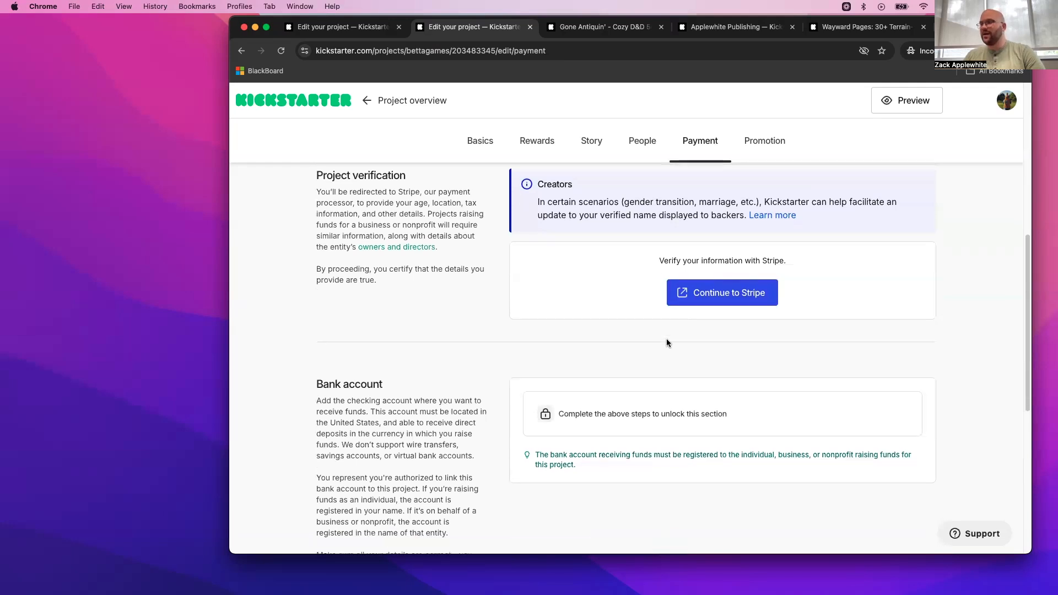
scroll(663, 346, "up", 4)
scroll(665, 349, "down", 2)
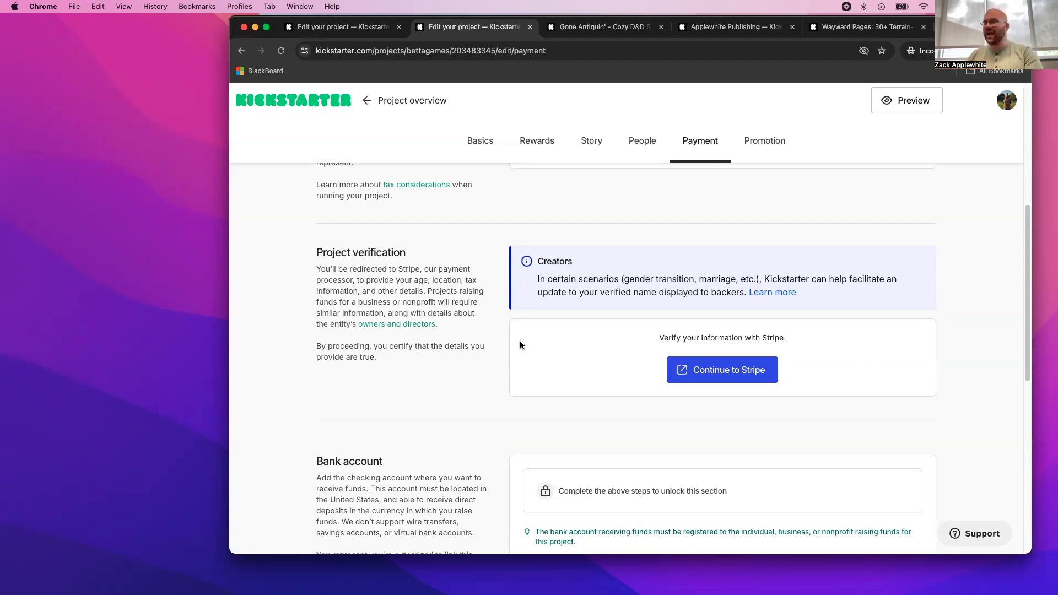
scroll(521, 346, "down", 5)
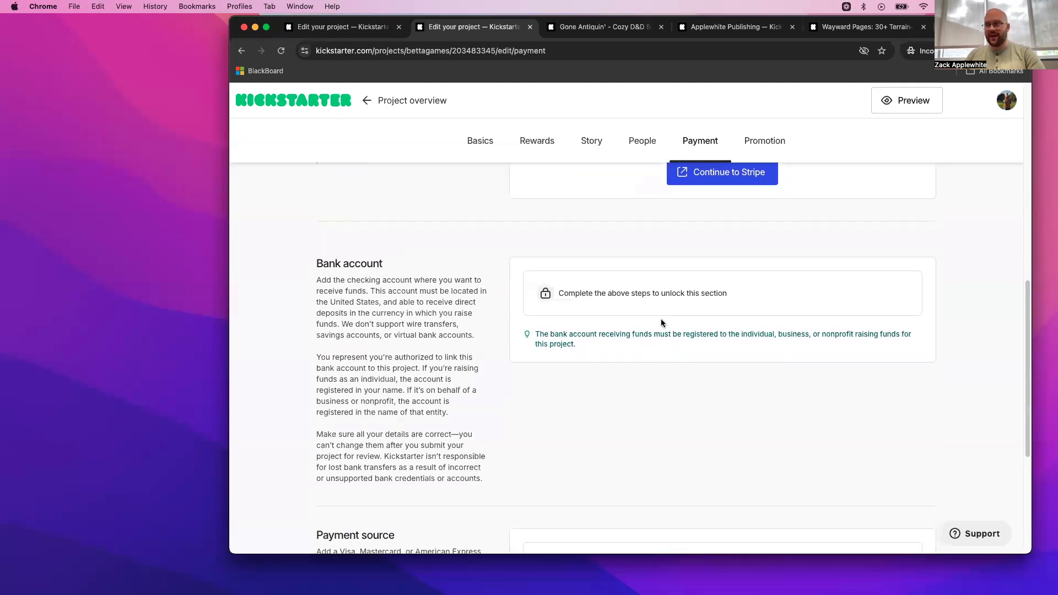
scroll(606, 293, "down", 5)
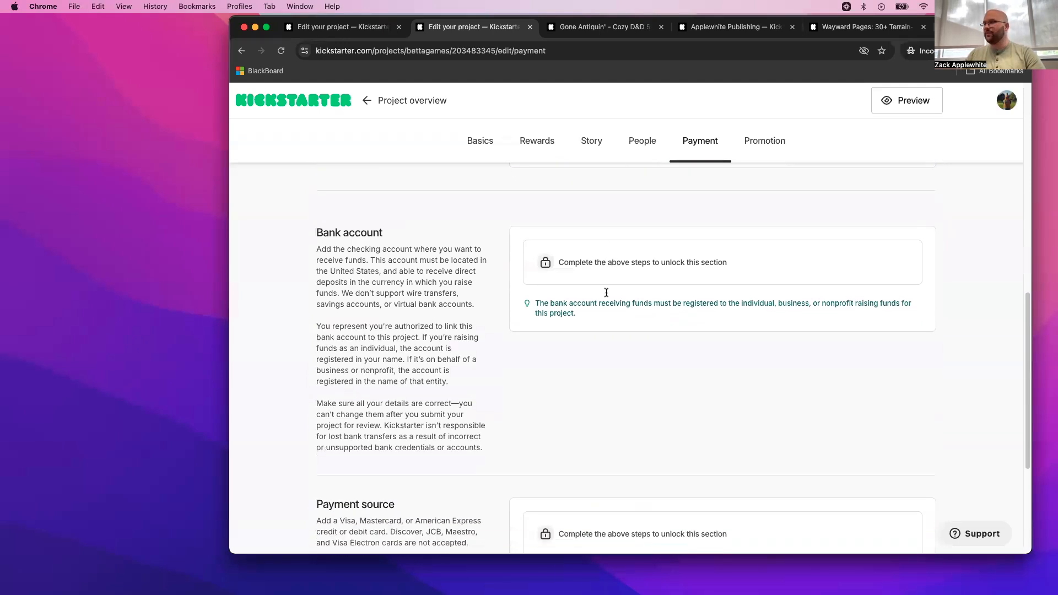
scroll(606, 295, "down", 1)
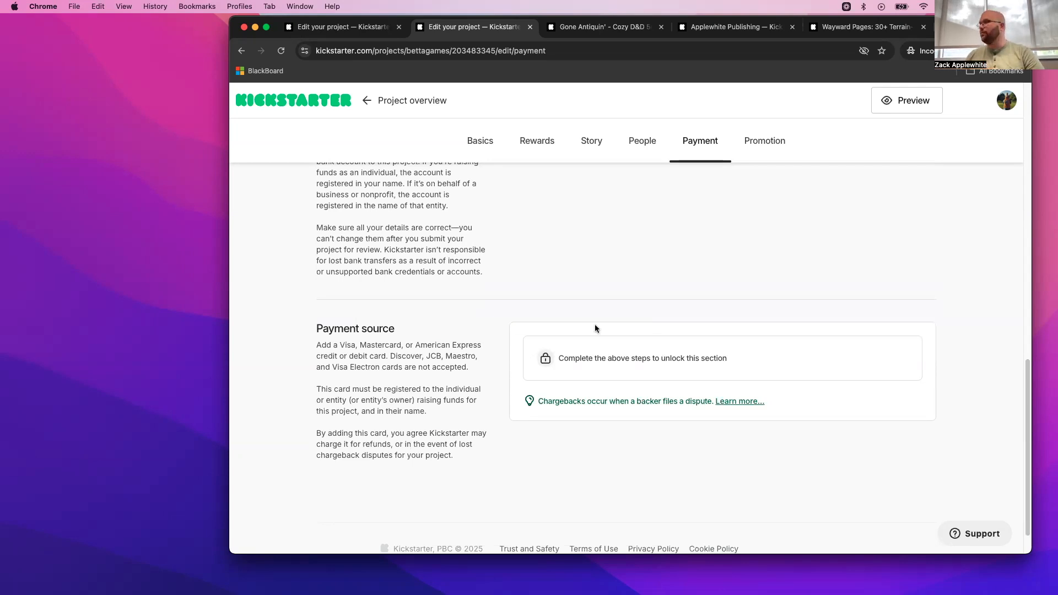
- View the Promotion section, and return to the project overview to examine the review and launch stages
left_click(765, 141)
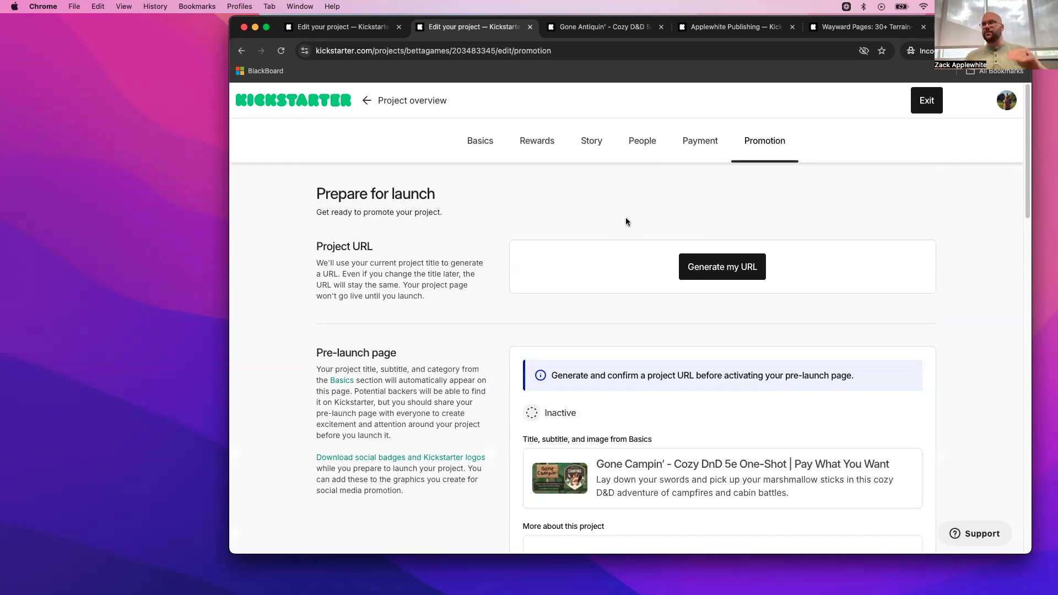
left_click(431, 101)
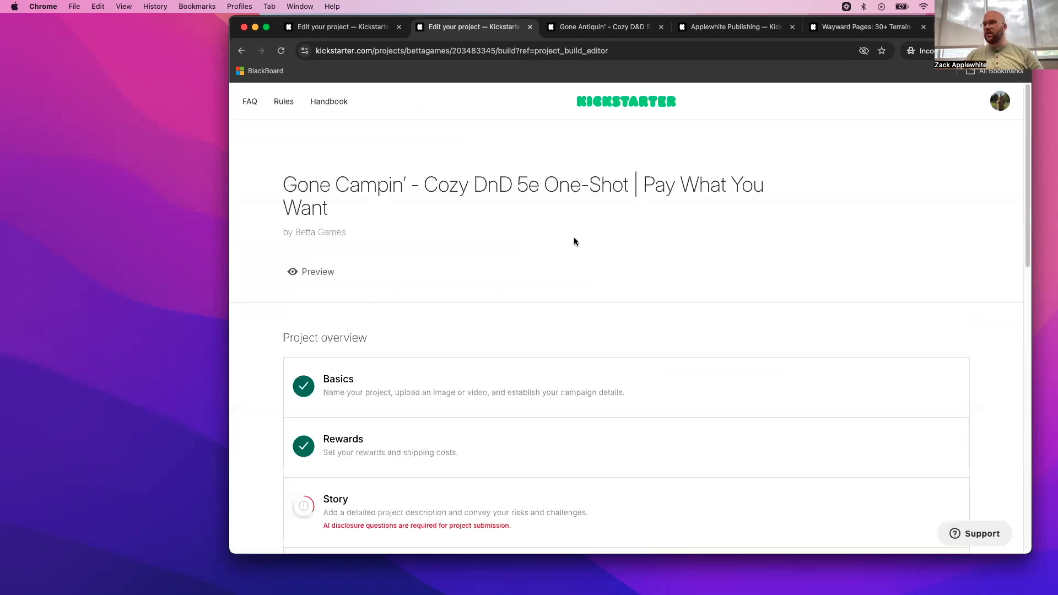
scroll(573, 243, "down", 6)
scroll(571, 245, "down", 3)
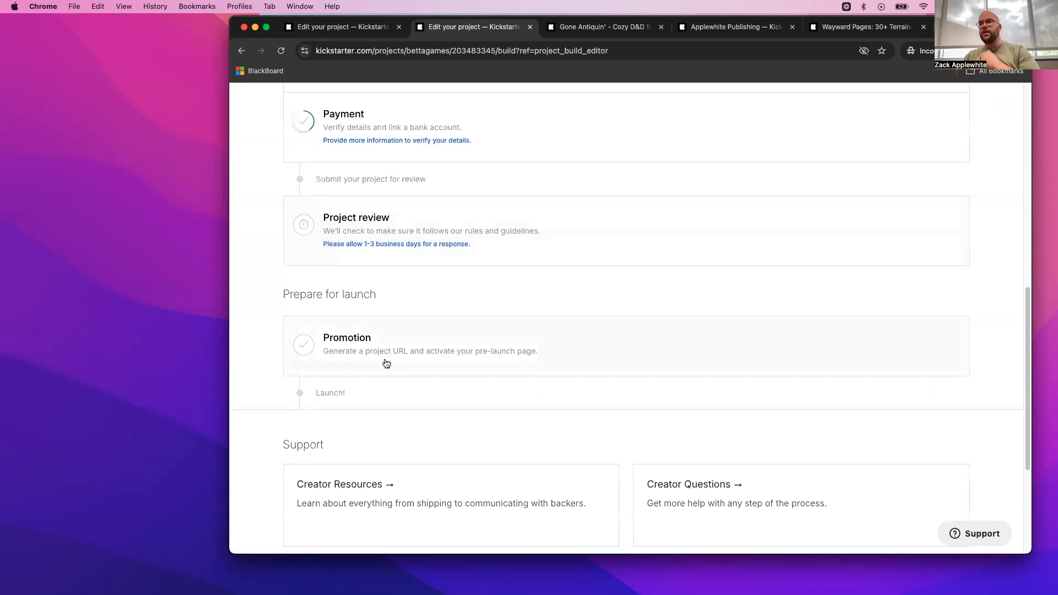
scroll(385, 360, "up", 9)
scroll(394, 359, "down", 3)
- Open the project's Story section from the overview and go to its Risks and challenges field
left_click(389, 380)
scroll(548, 361, "down", 15)
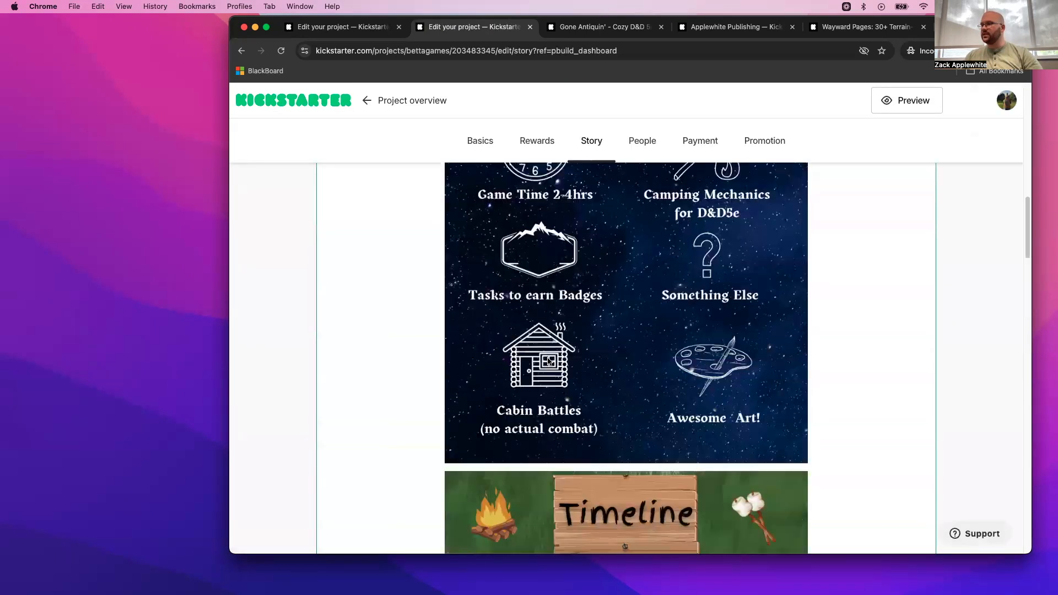
scroll(548, 361, "down", 15)
scroll(545, 361, "up", 8)
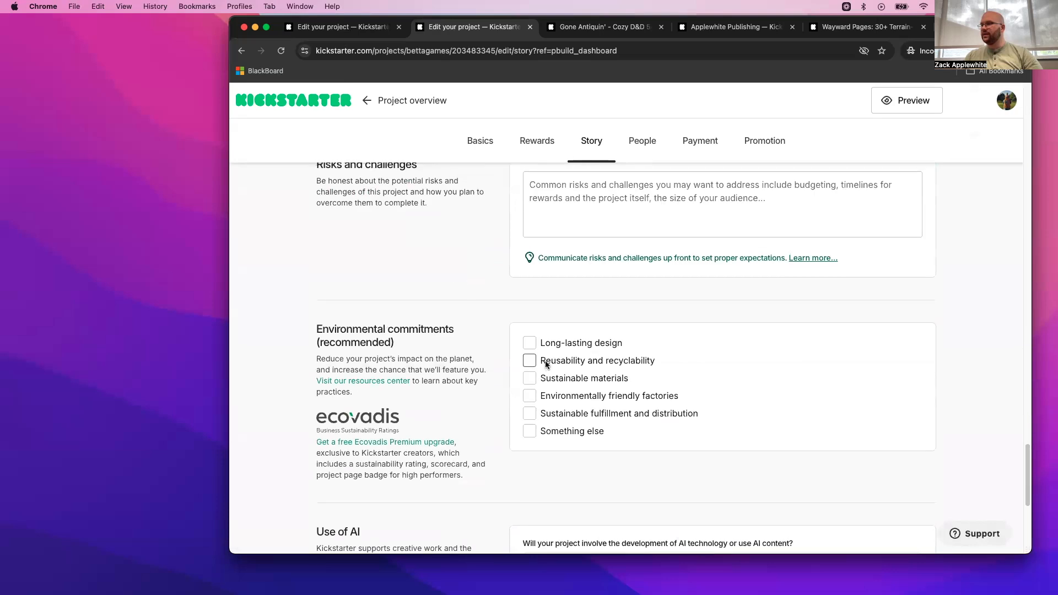
scroll(543, 361, "up", 1)
scroll(544, 362, "down", 1)
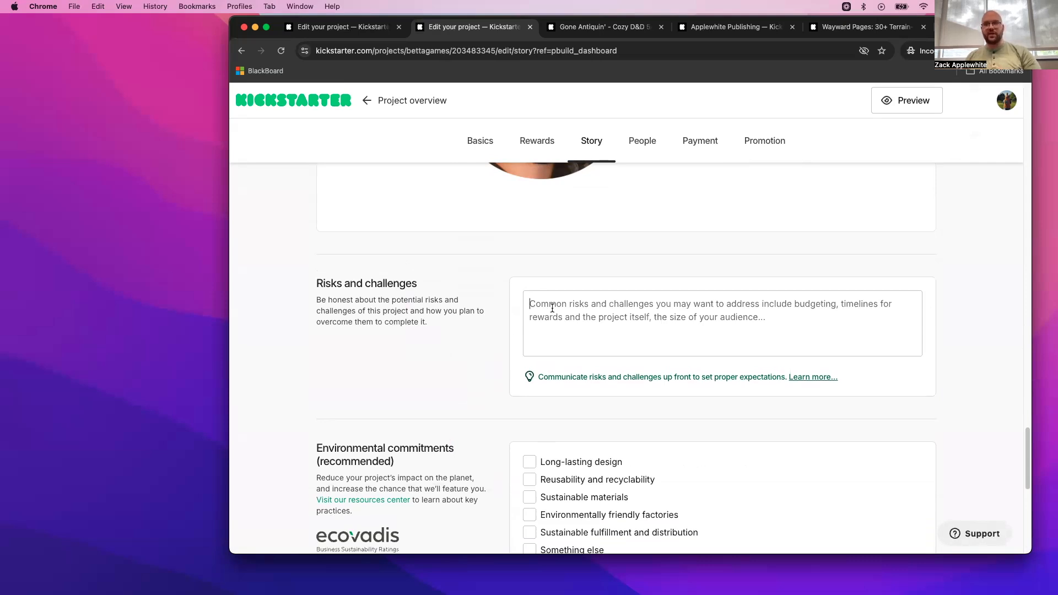
- Add the Long-lasting design environmental commitment with the explanation "all digital means lasts forever"
scroll(552, 309, "down", 5)
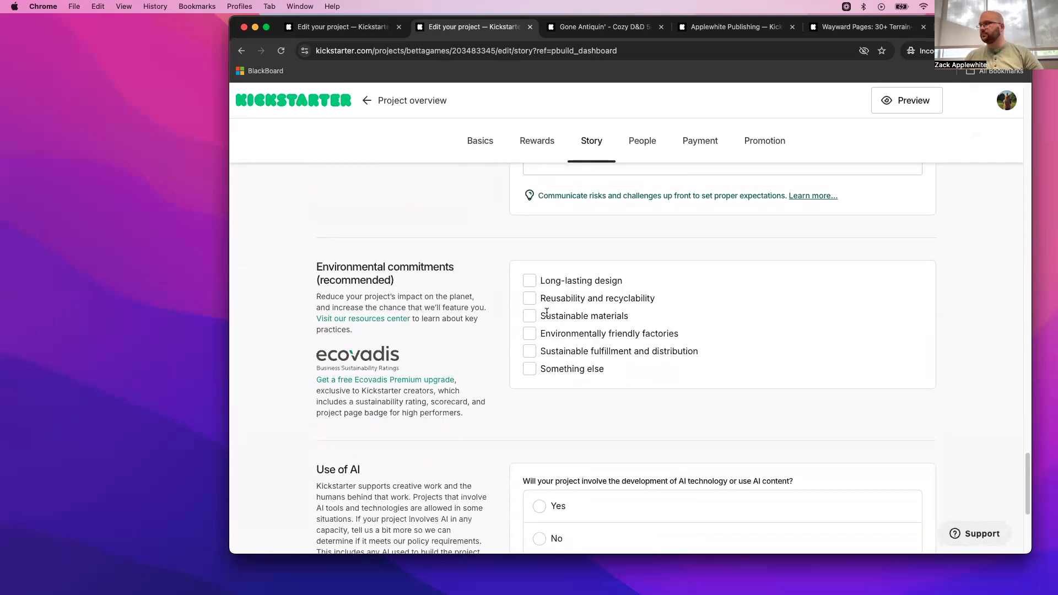
left_click(528, 280)
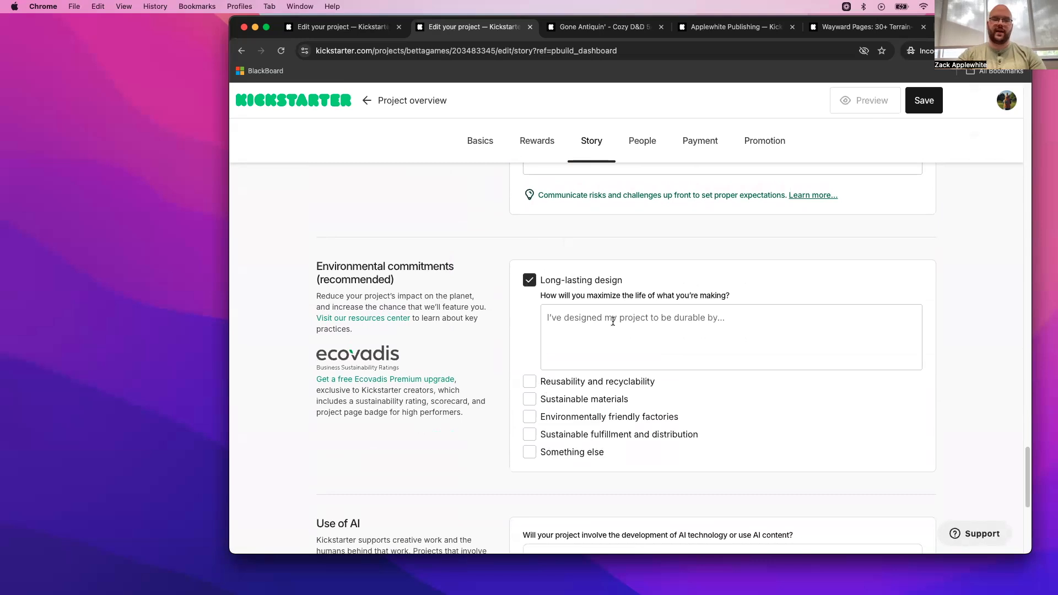
type("all digital")
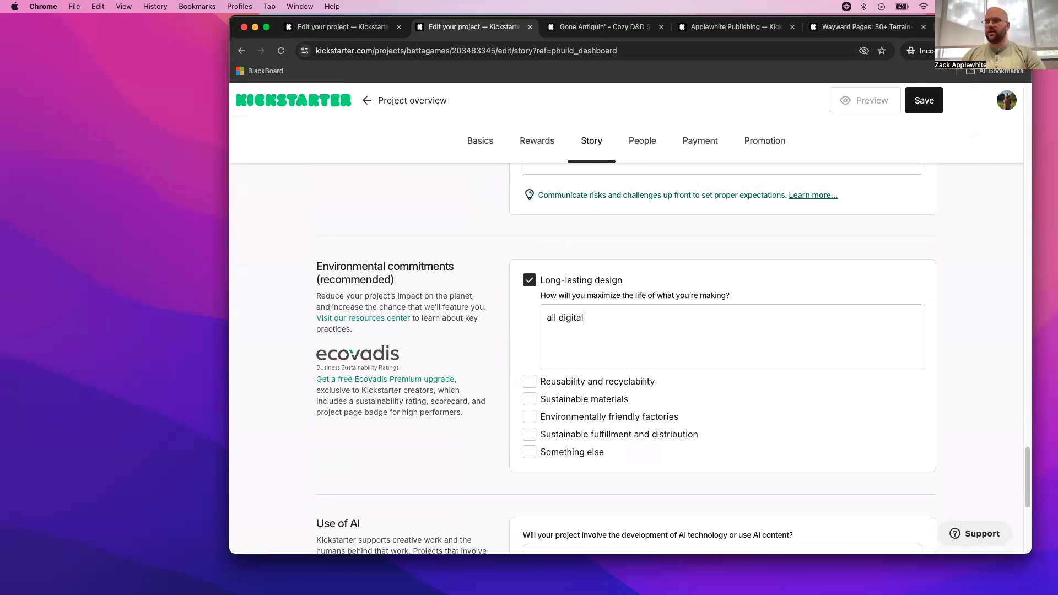
type(" means las")
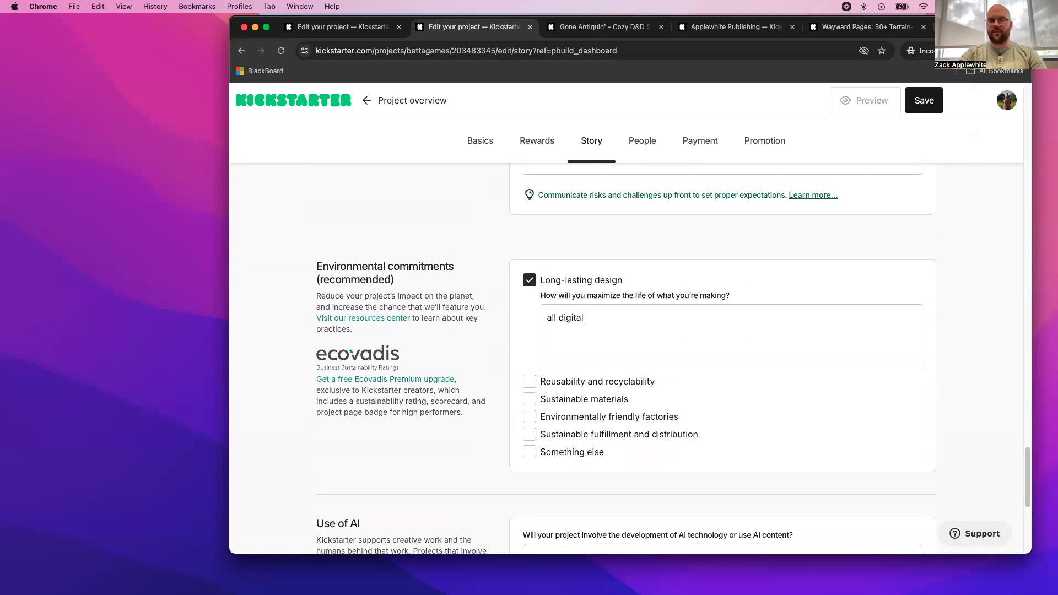
type("ts for ever")
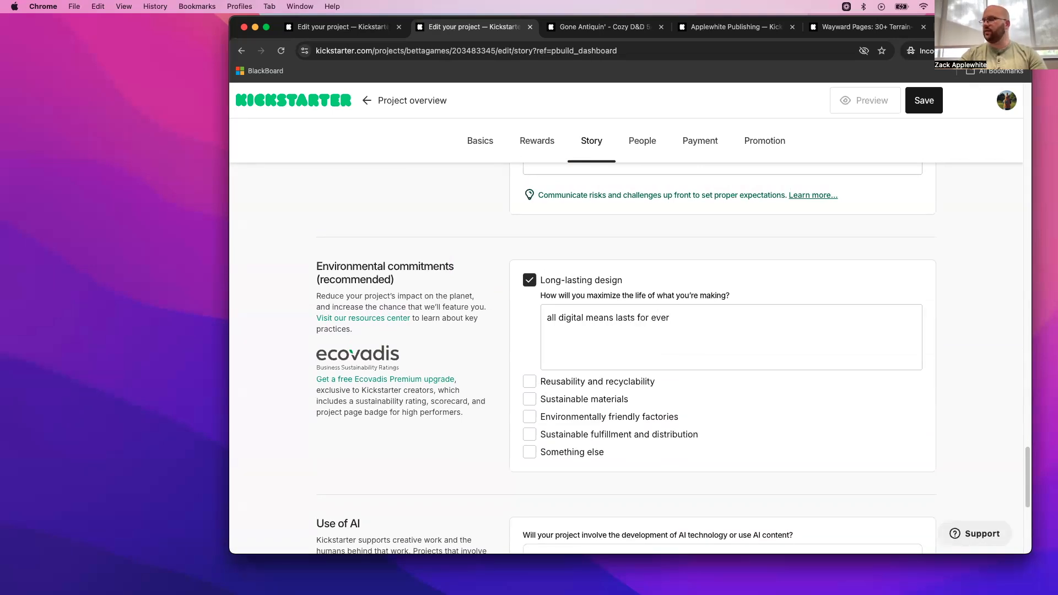
key("BackSpace")
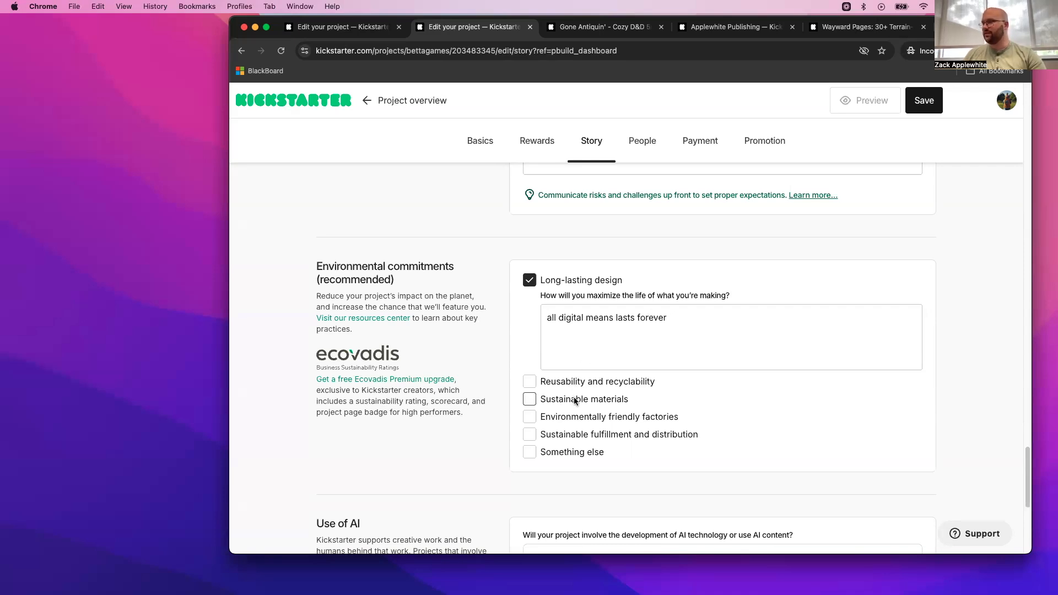
- Add the Environmentally friendly factories commitment with the explanation "no trees were harmed in the making of these PDFs"
left_click(584, 417)
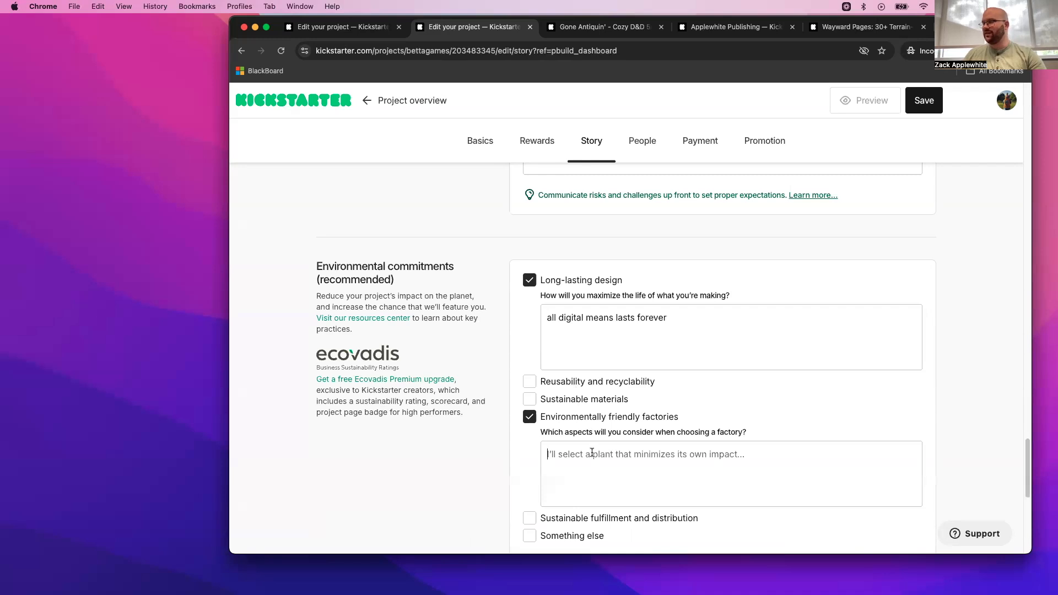
type("no tre")
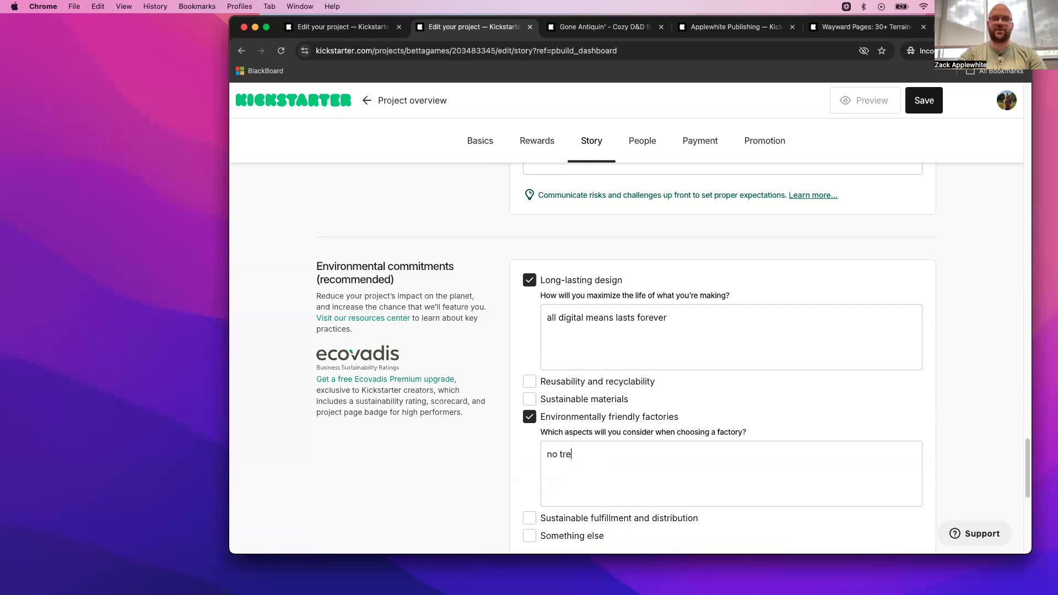
type("es were harmed in the making ")
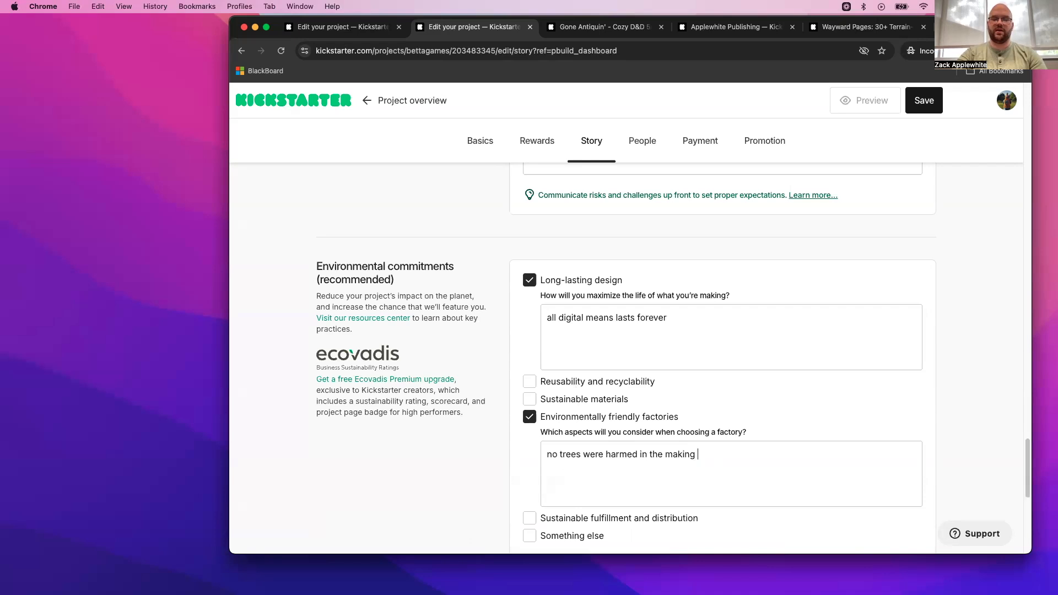
type("of these PDFs")
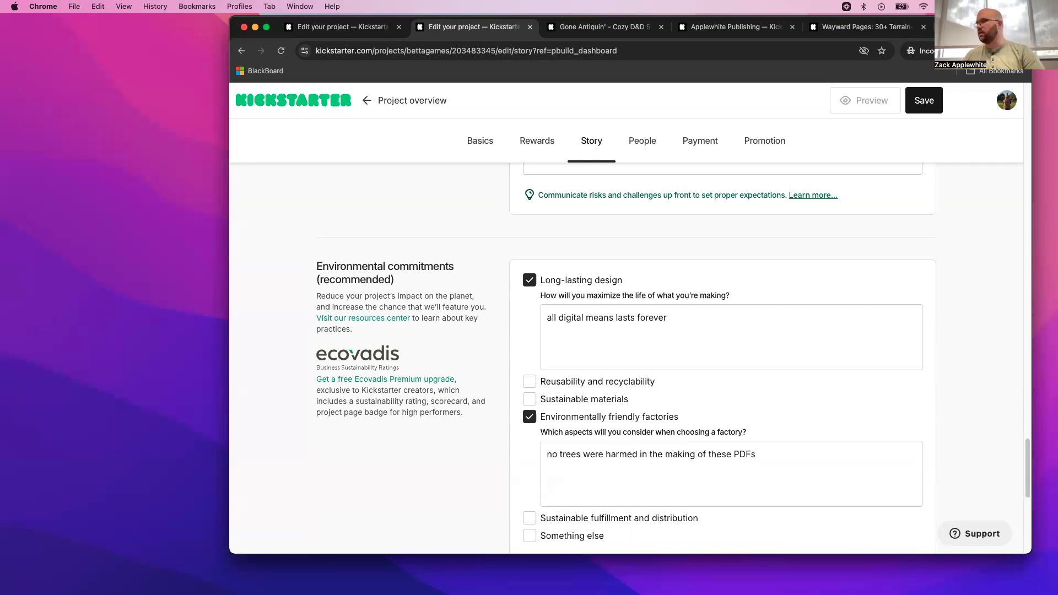
- Capitalize the first word of the Environmentally friendly factories explanation as "No"
scroll(634, 431, "down", 5)
scroll(633, 431, "up", 3)
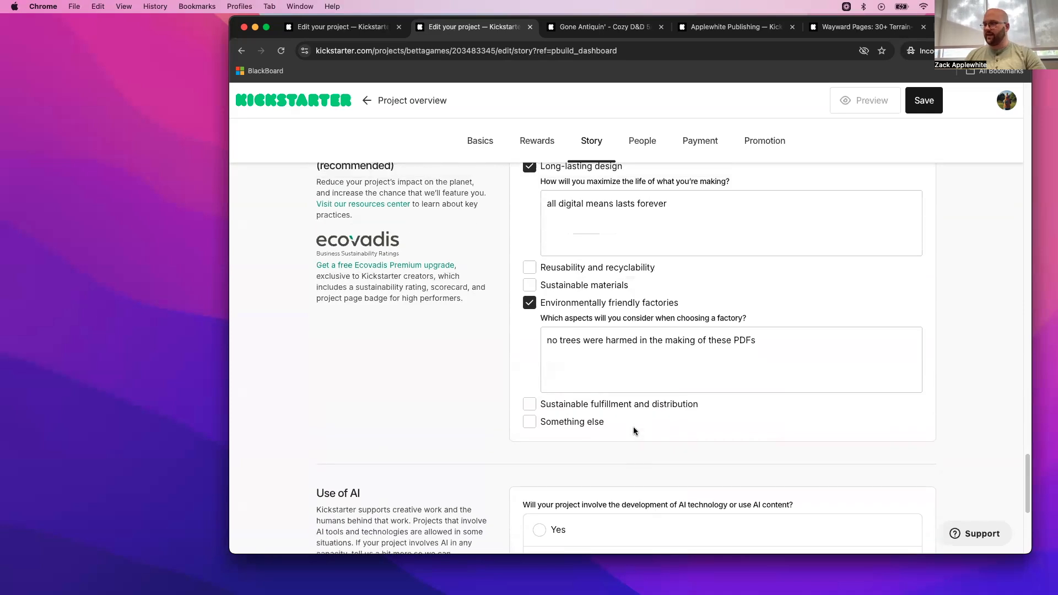
scroll(633, 431, "down", 4)
scroll(633, 430, "up", 5)
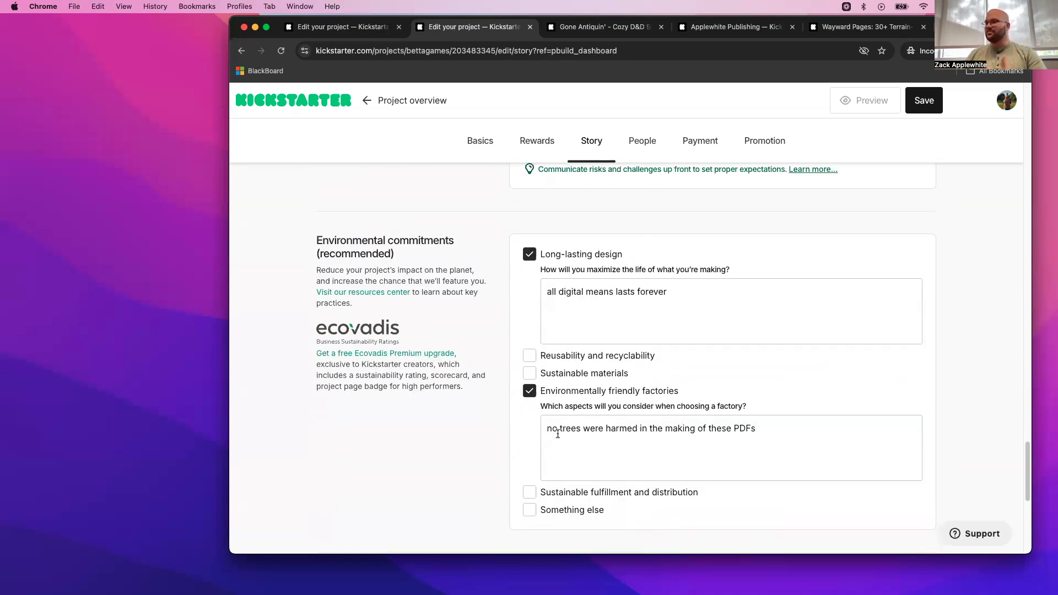
key("Delete")
type("N")
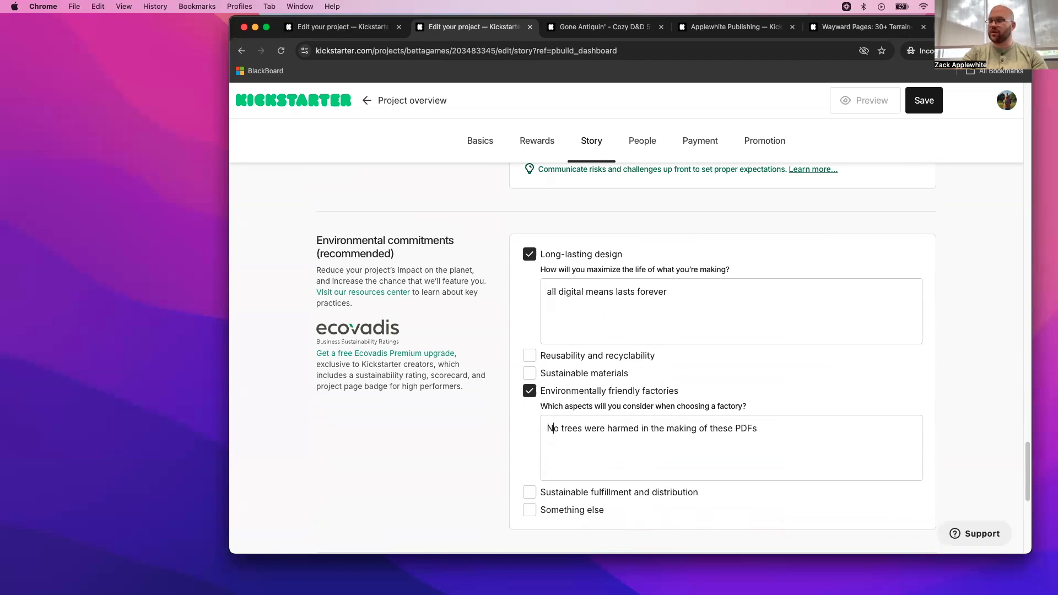
- Capitalize the first word of the Long-lasting design explanation as "All"
left_click(554, 292)
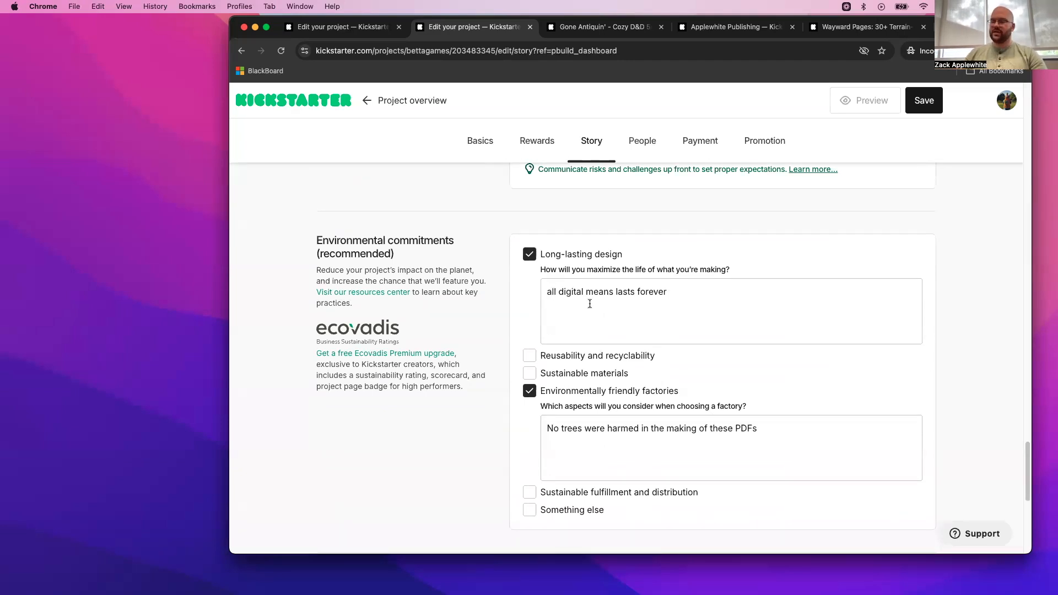
key("BackSpace")
type("A")
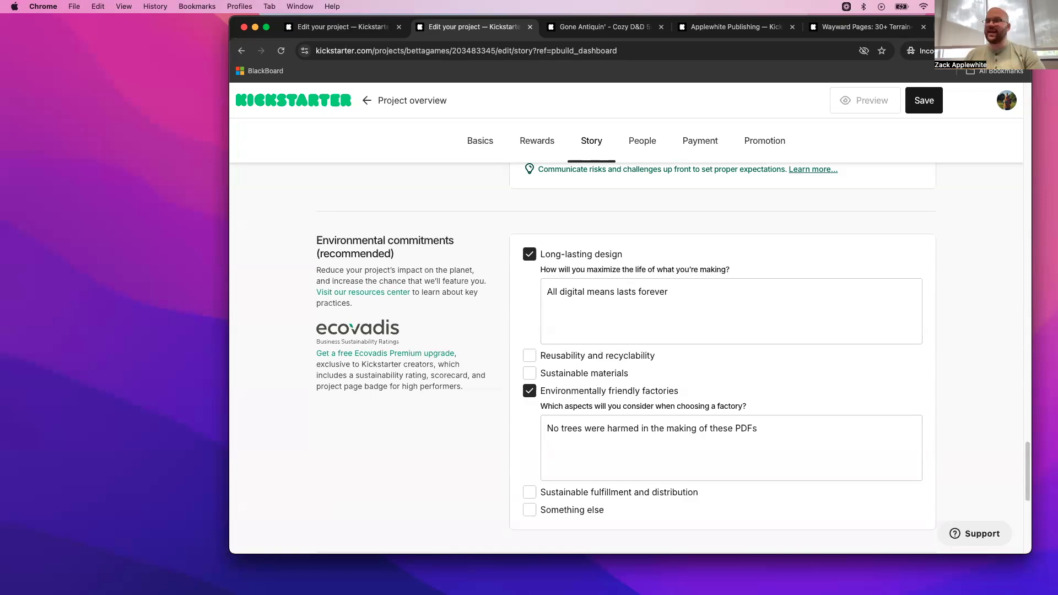
- Declare that the project involves no AI technology or AI content and save the Story section
scroll(590, 304, "down", 3)
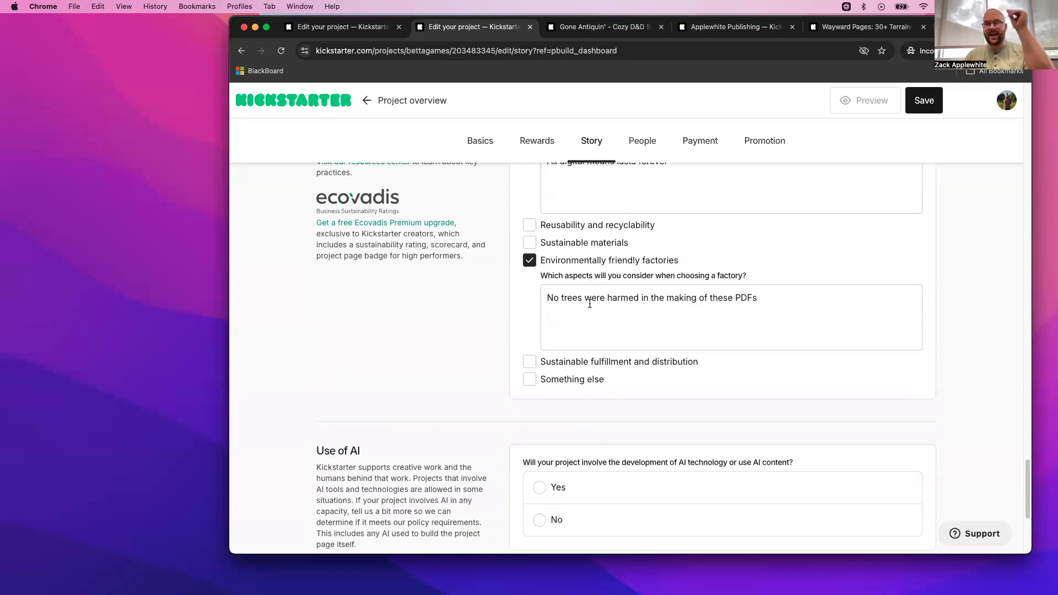
scroll(590, 305, "down", 3)
left_click(539, 375)
scroll(703, 378, "down", 2)
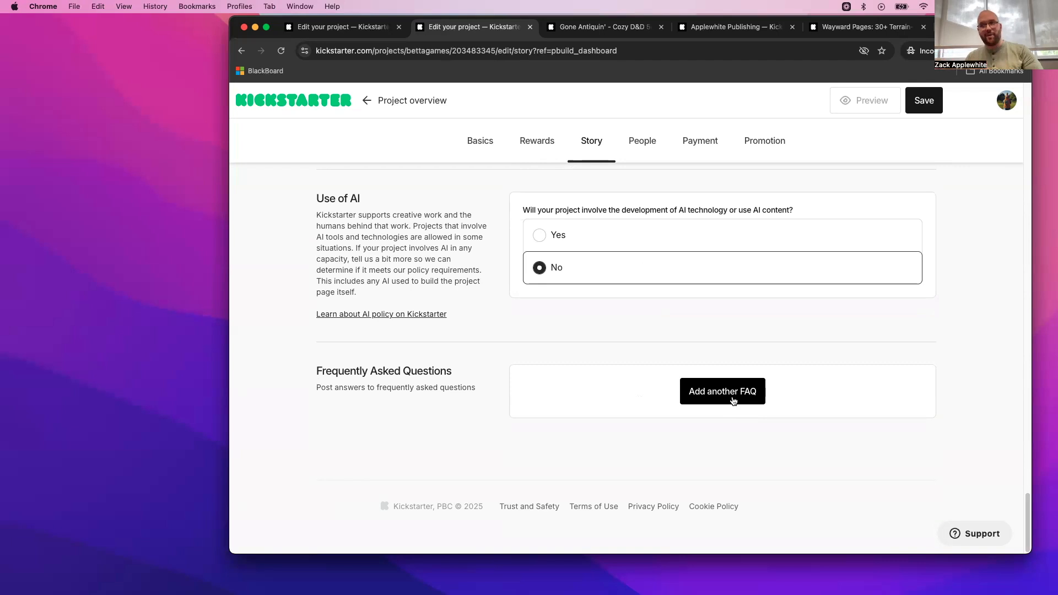
left_click(926, 100)
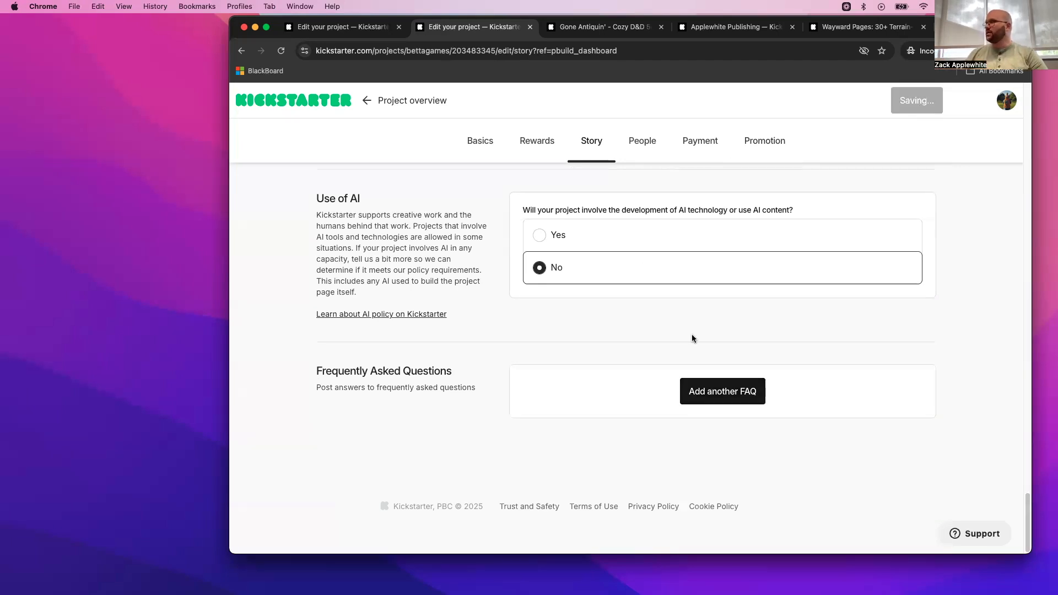
- Return to the project overview, review the remaining sections and open the Promotion section
left_click(433, 103)
scroll(543, 227, "down", 10)
scroll(529, 284, "up", 3)
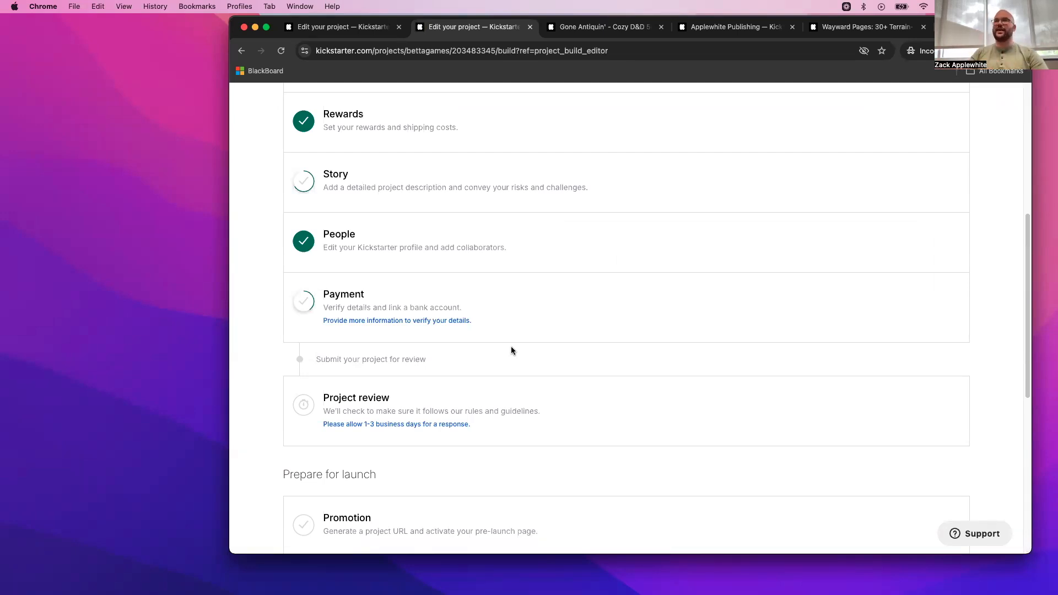
scroll(510, 347, "down", 2)
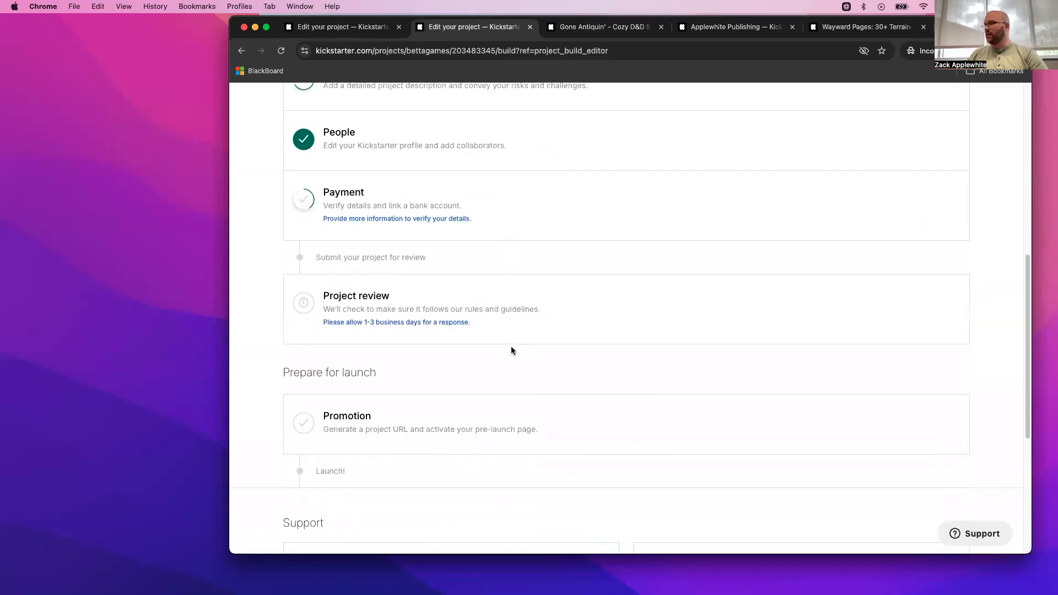
left_click(432, 407)
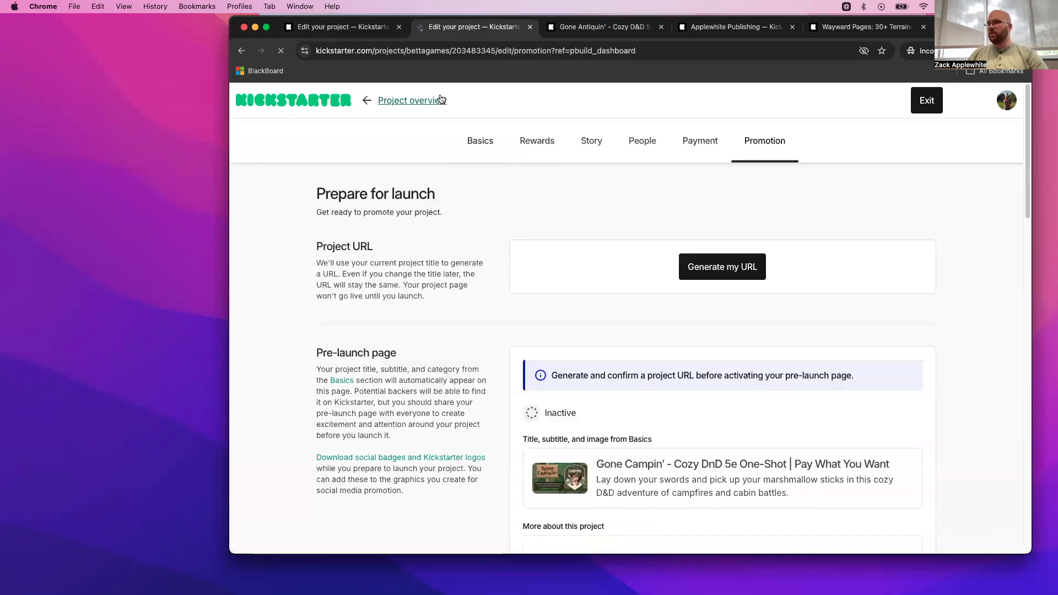
- On the Wayward Pages pre-launch page, dismiss the cookie notice and turn the launch notification off and back on, then return to the project editor
left_click(865, 27)
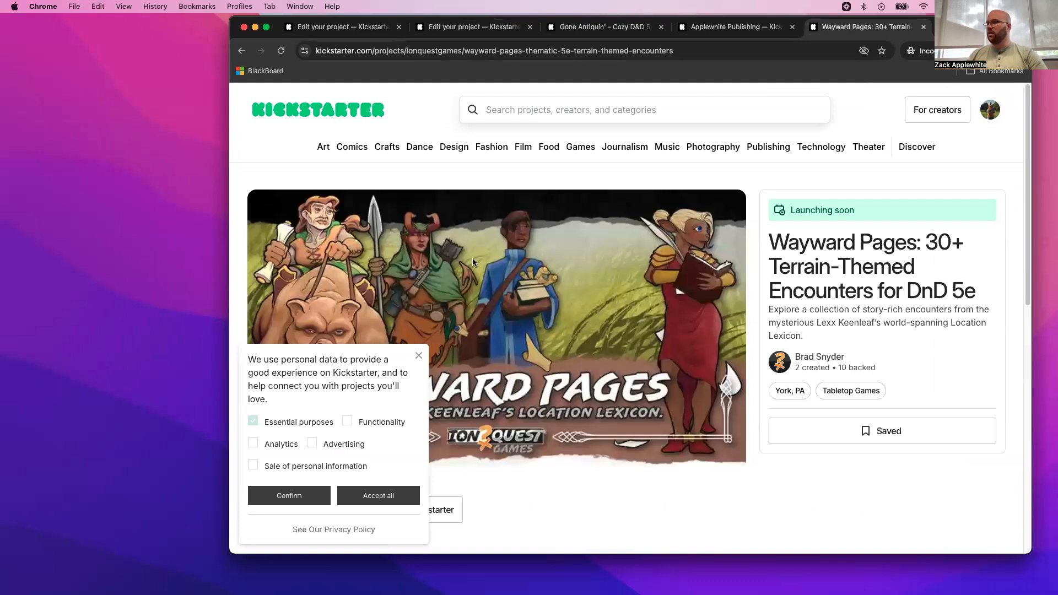
left_click(418, 355)
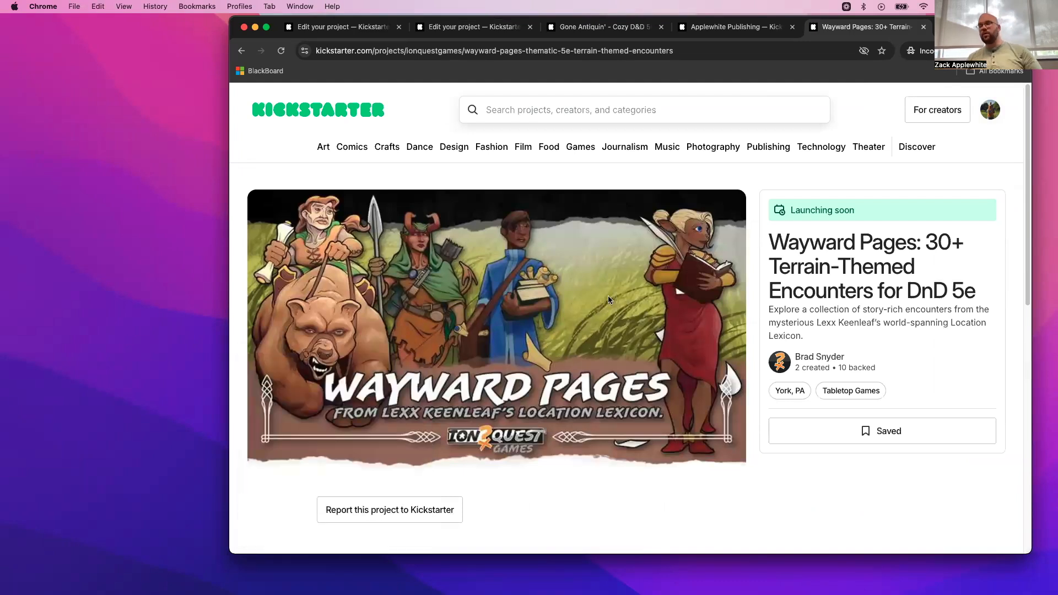
left_click(895, 433)
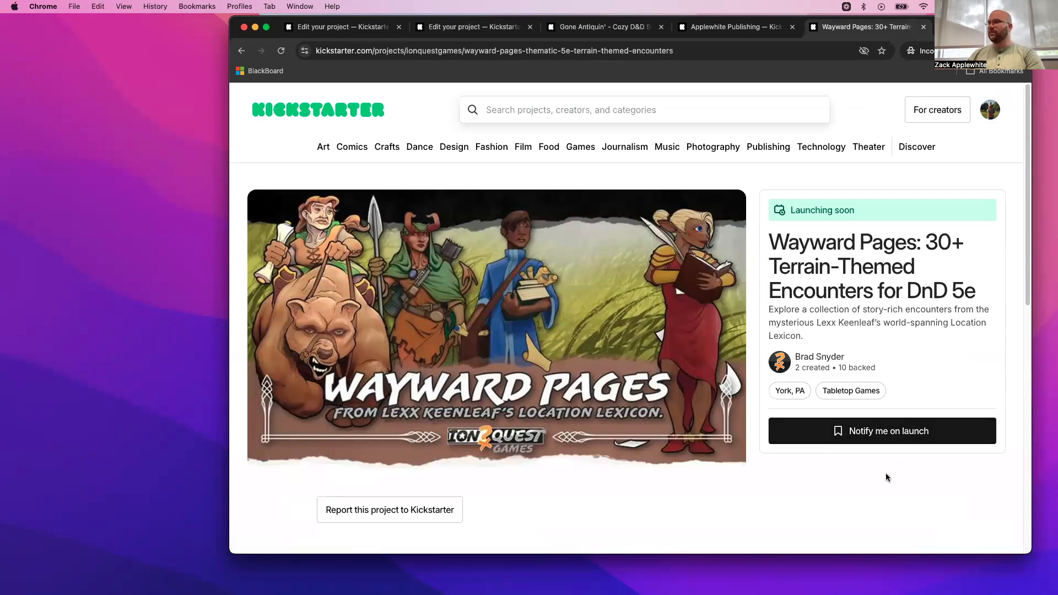
left_click(846, 440)
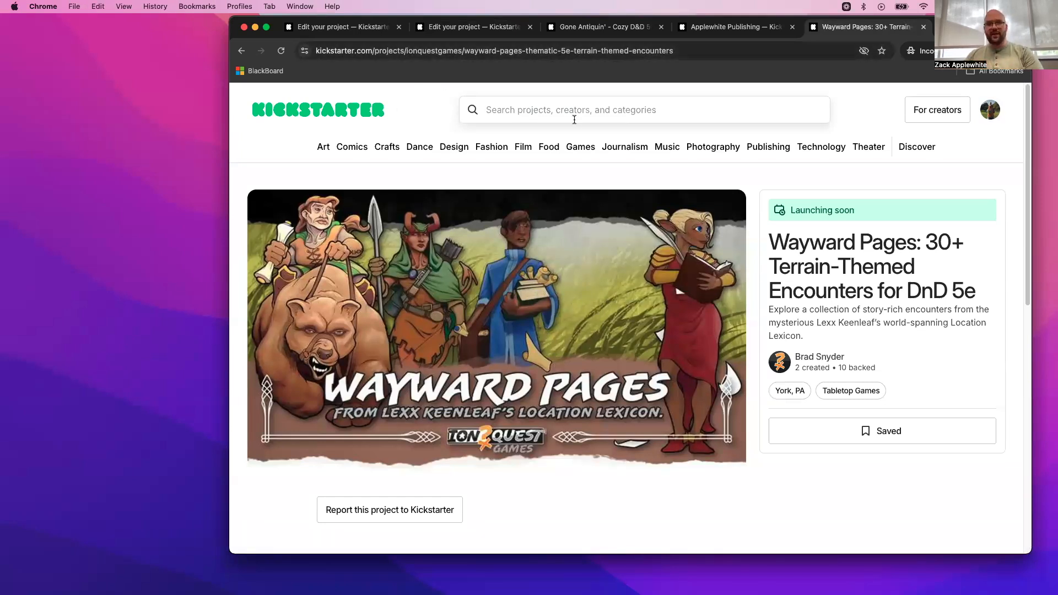
left_click(357, 30)
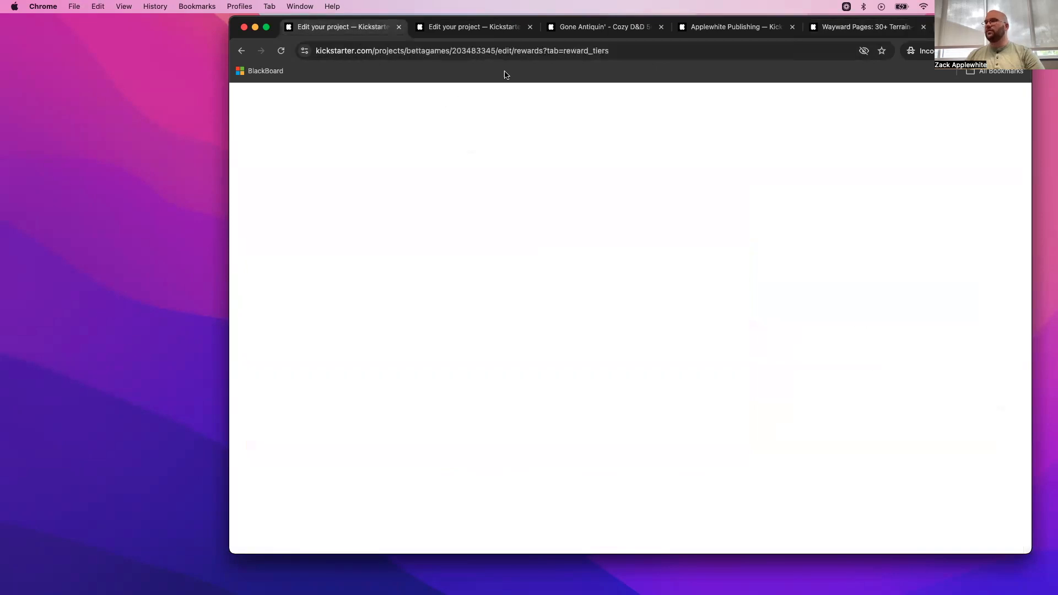